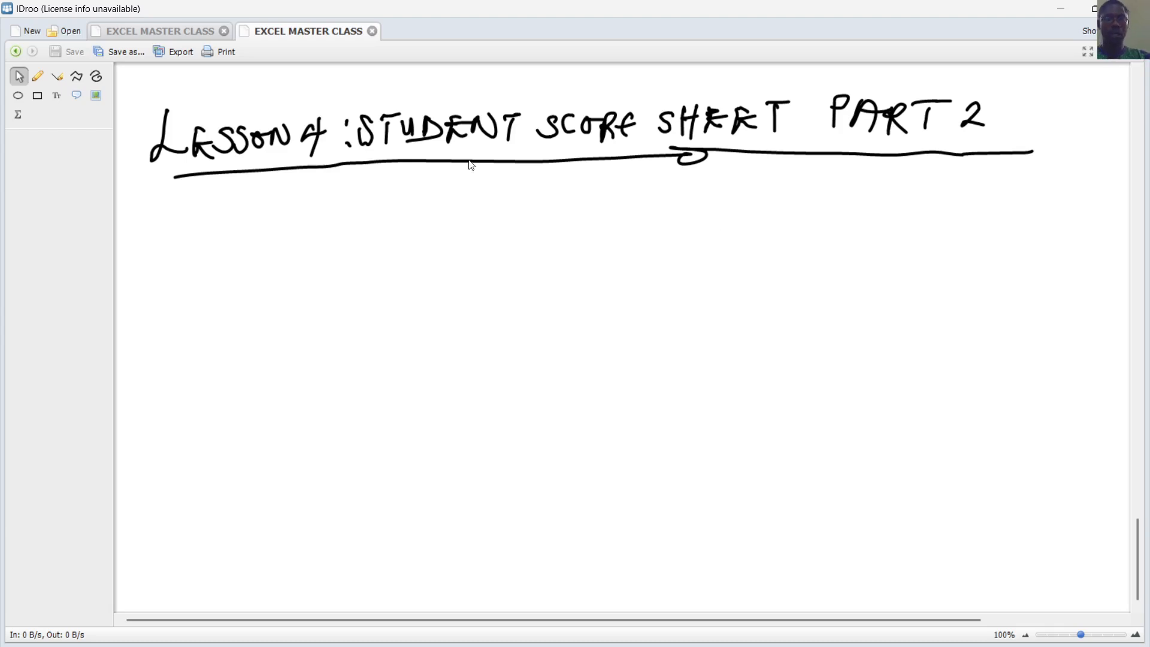
Drag out a large text box with the Text tool below the handwritten Lesson 4 title
left_click(56, 96)
left_click_drag(167, 199, 1068, 558)
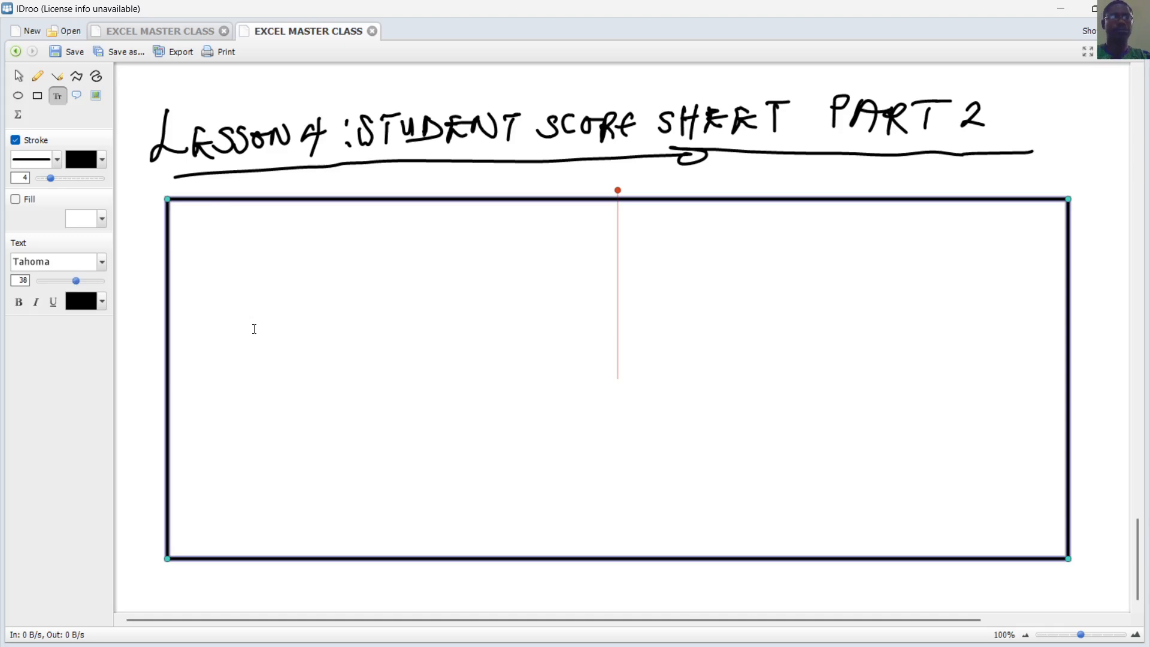
Write 'We shall cover the following in the lesson:', then '1) Creating a Formatted Table' and '2) Conditional Formatting'
type("We shall ")
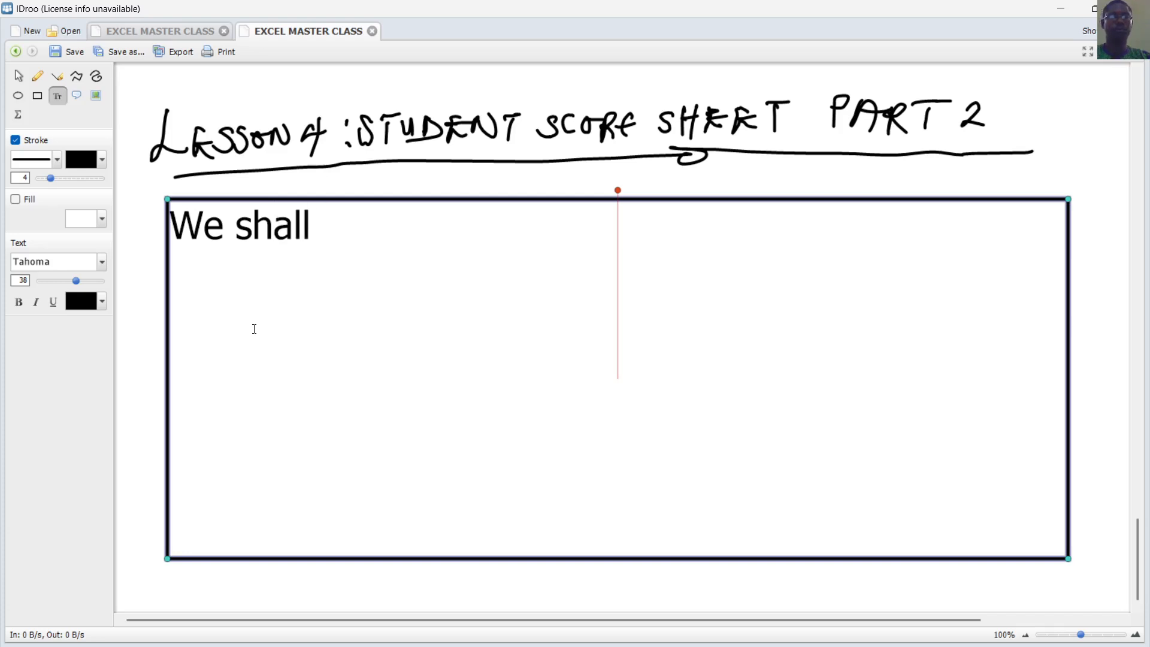
type("cover the follo")
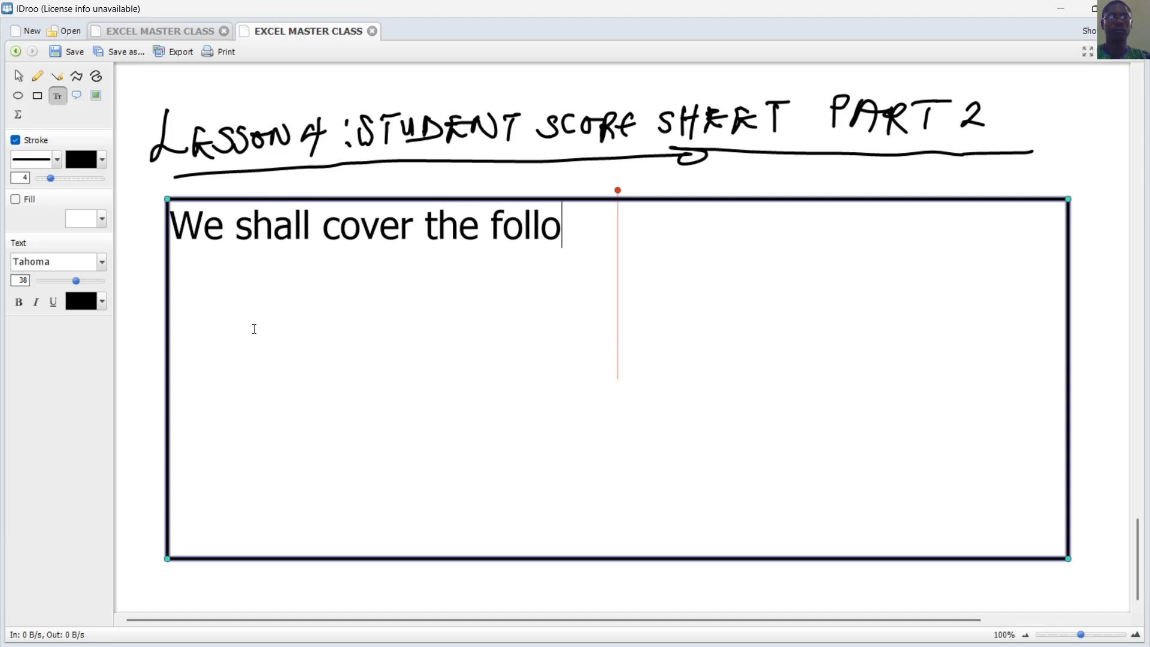
type("wing in the ")
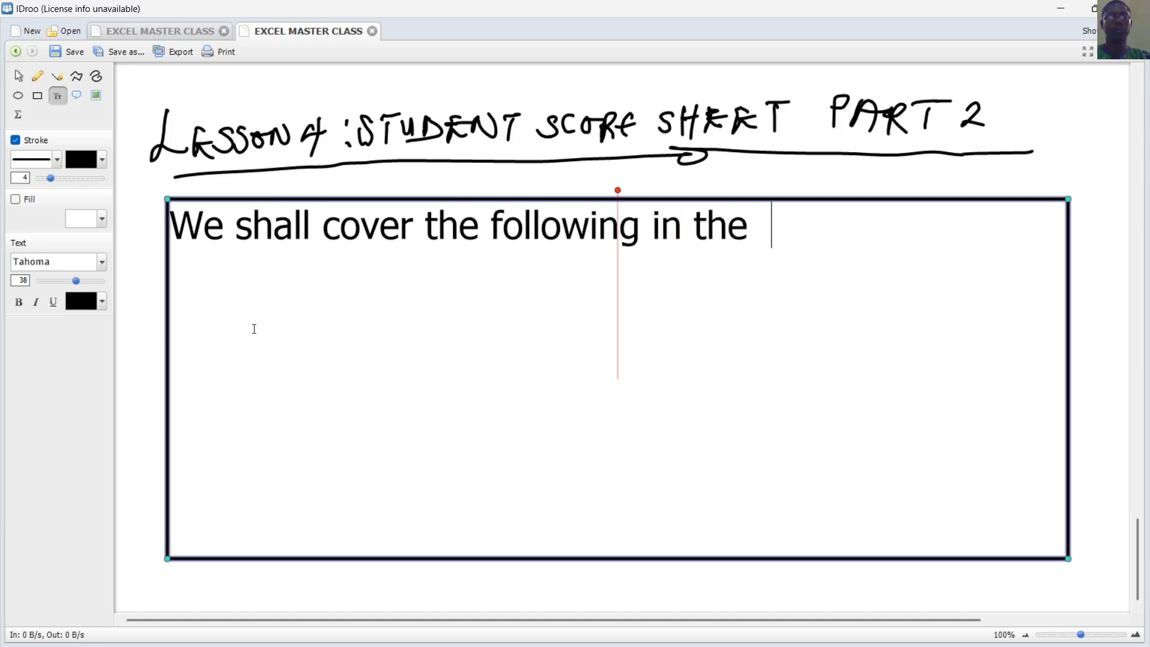
type(" lesson:")
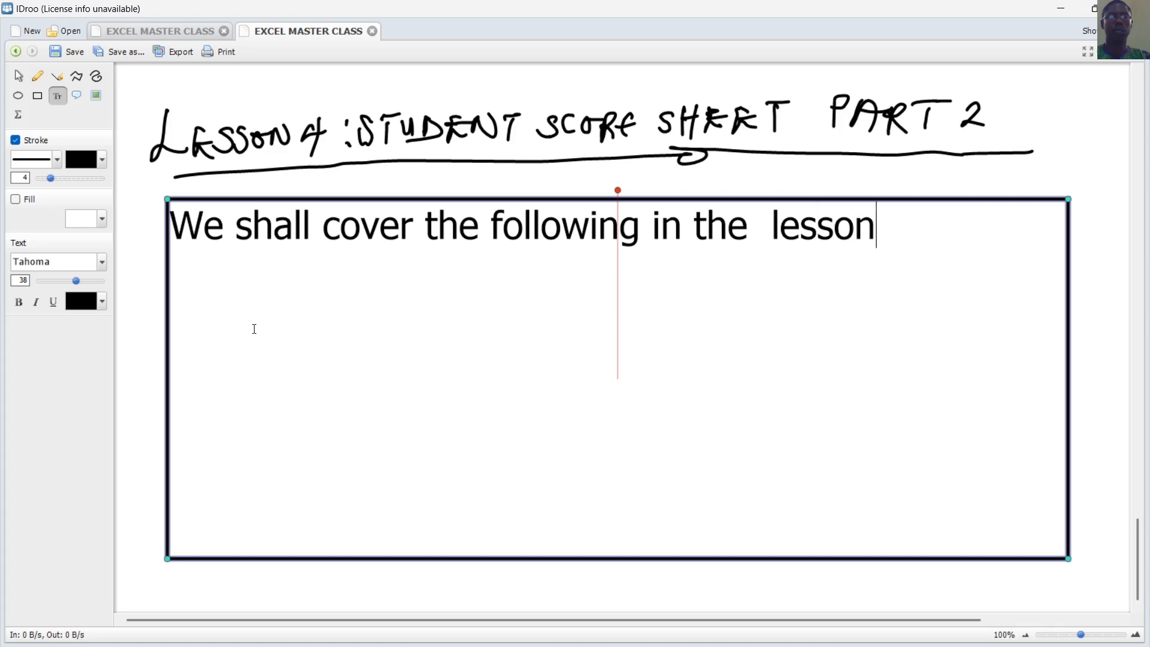
key("Return")
key("Return")
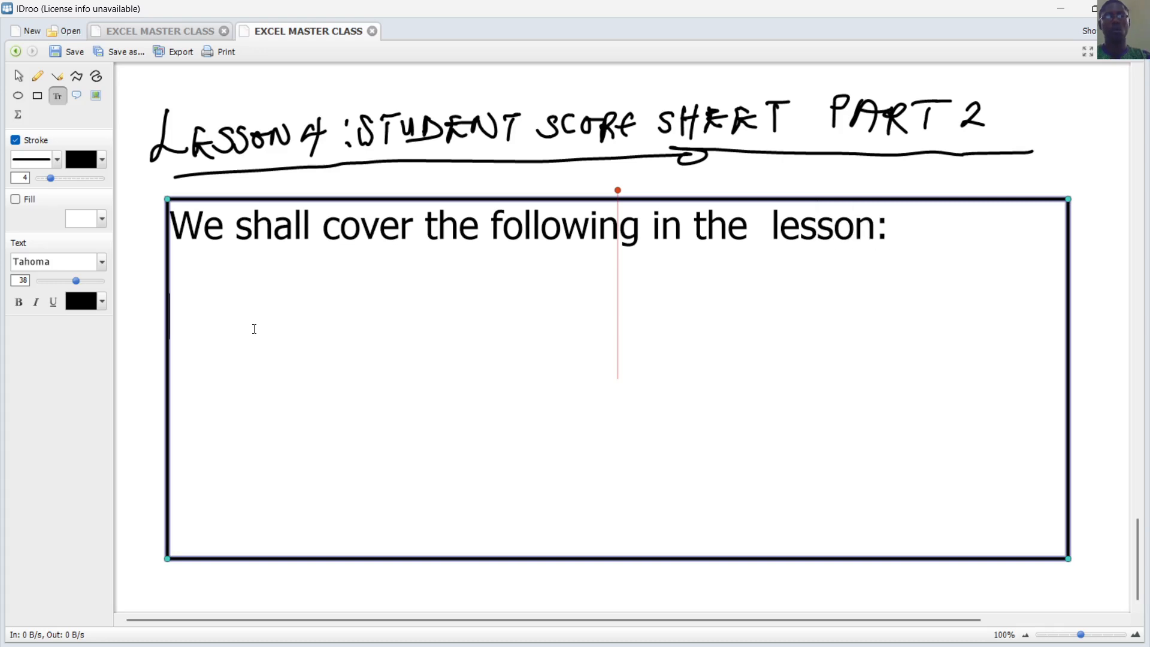
type("1)")
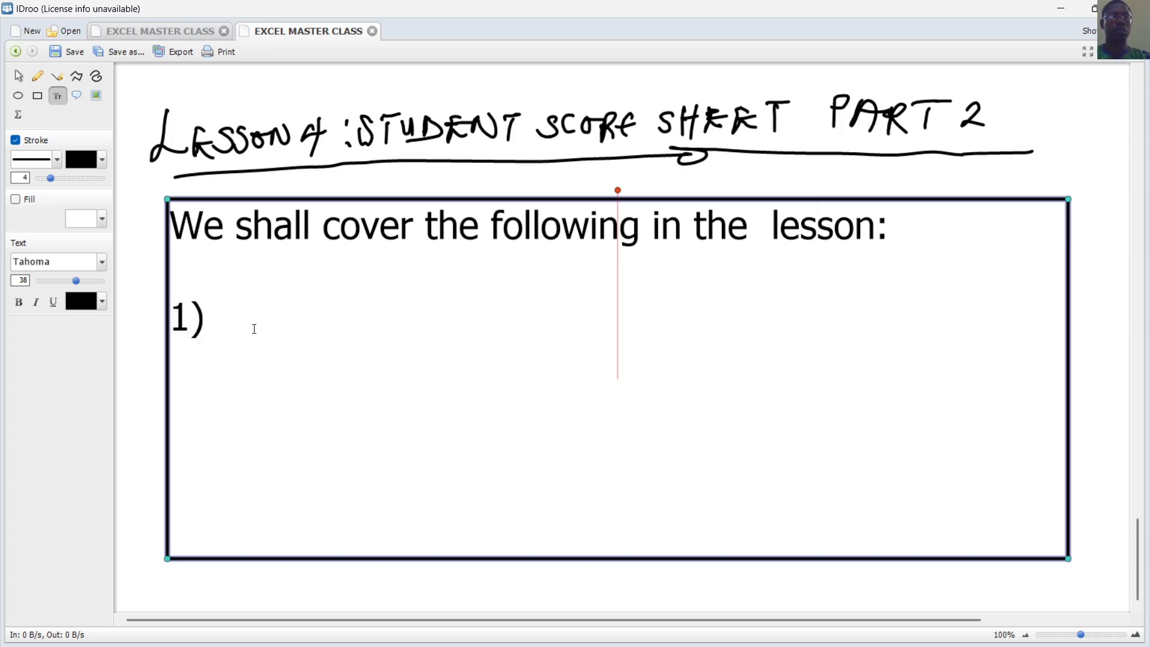
type(" Creating a F")
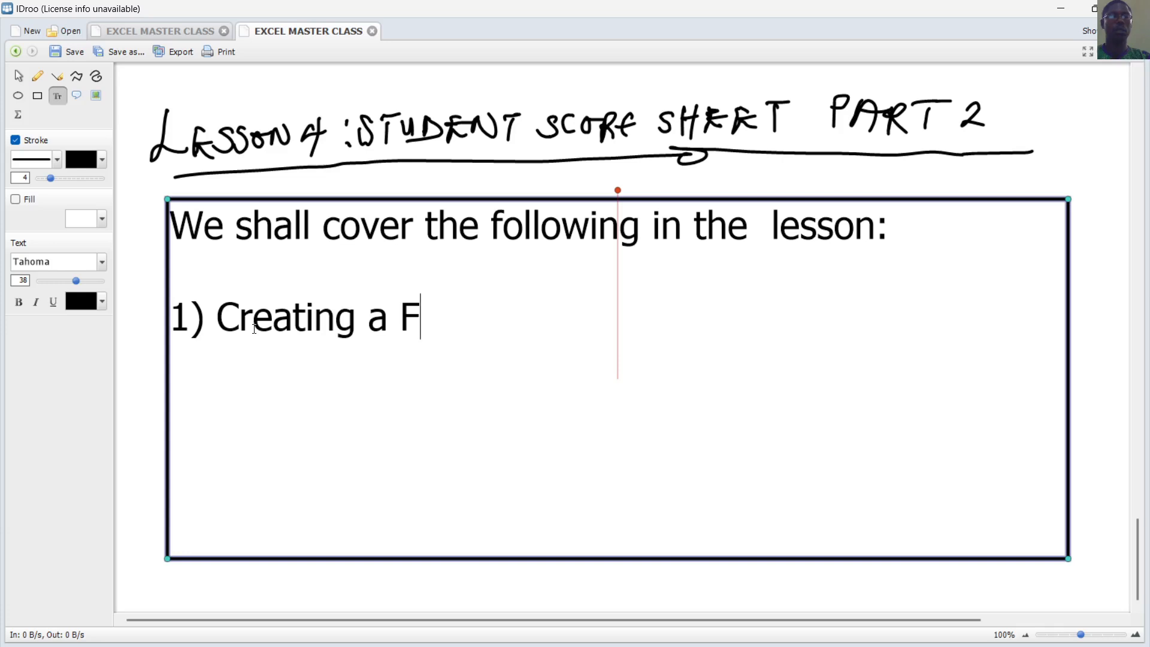
type("ormate")
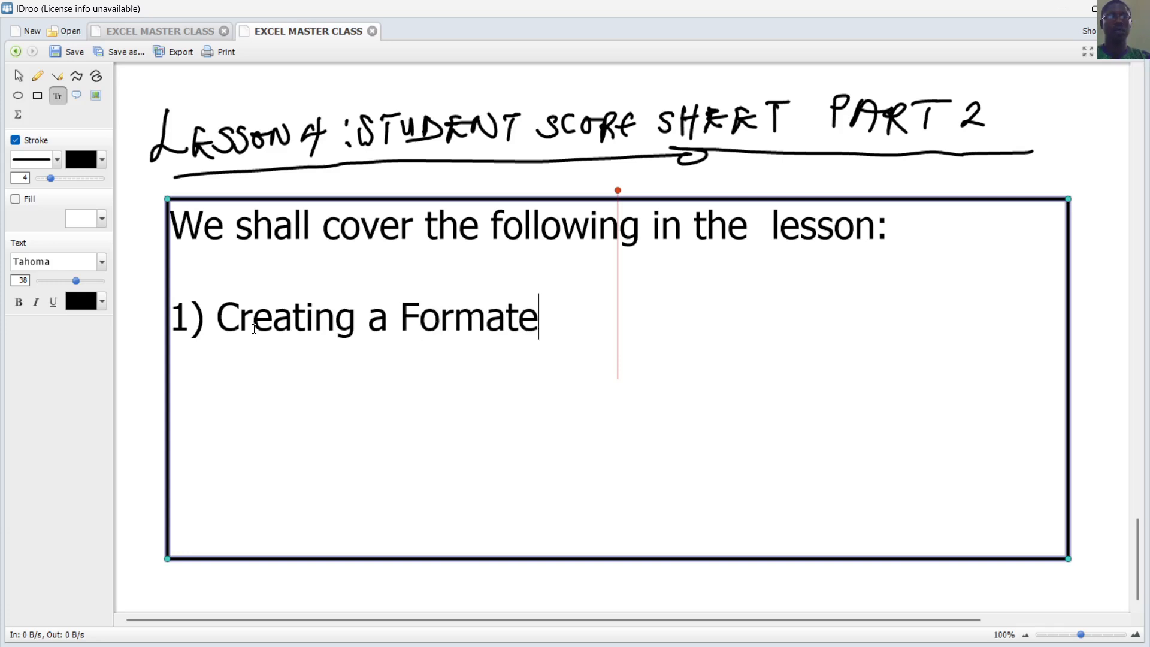
key("BackSpace")
type("ted T")
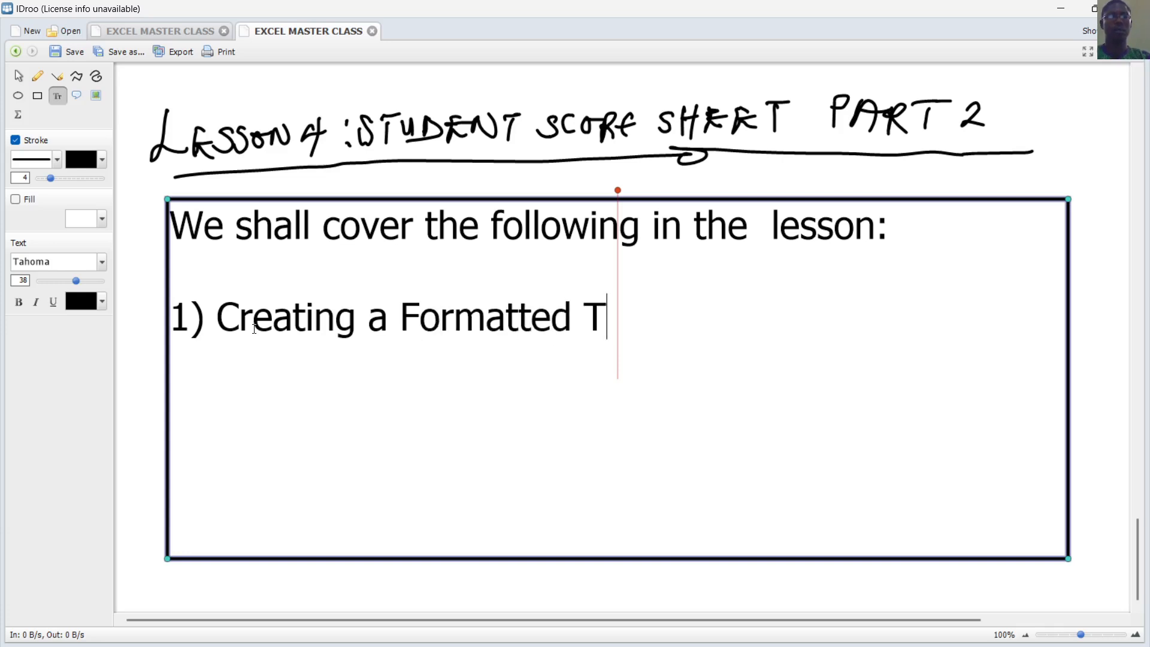
type("able")
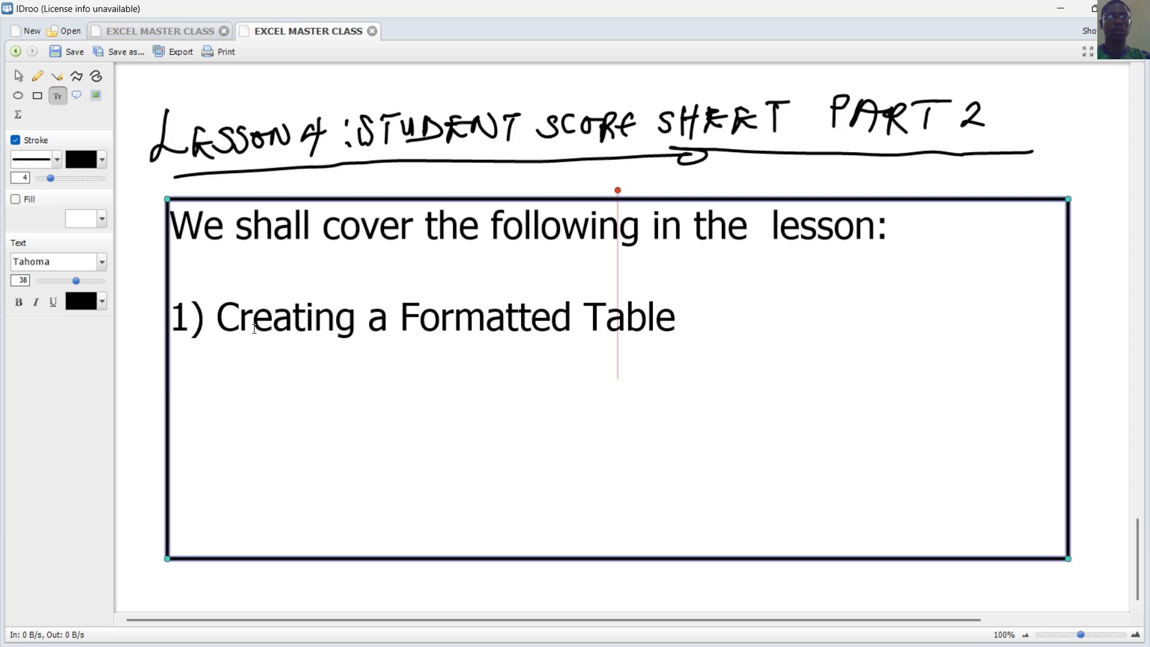
type("2) ")
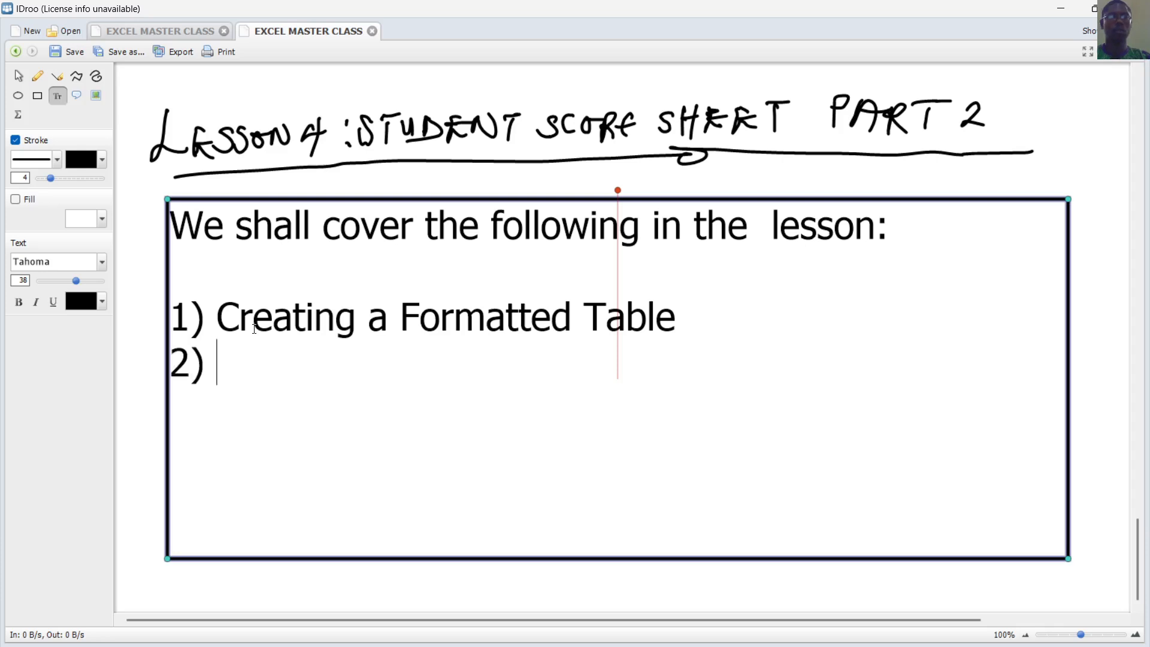
type("Condition")
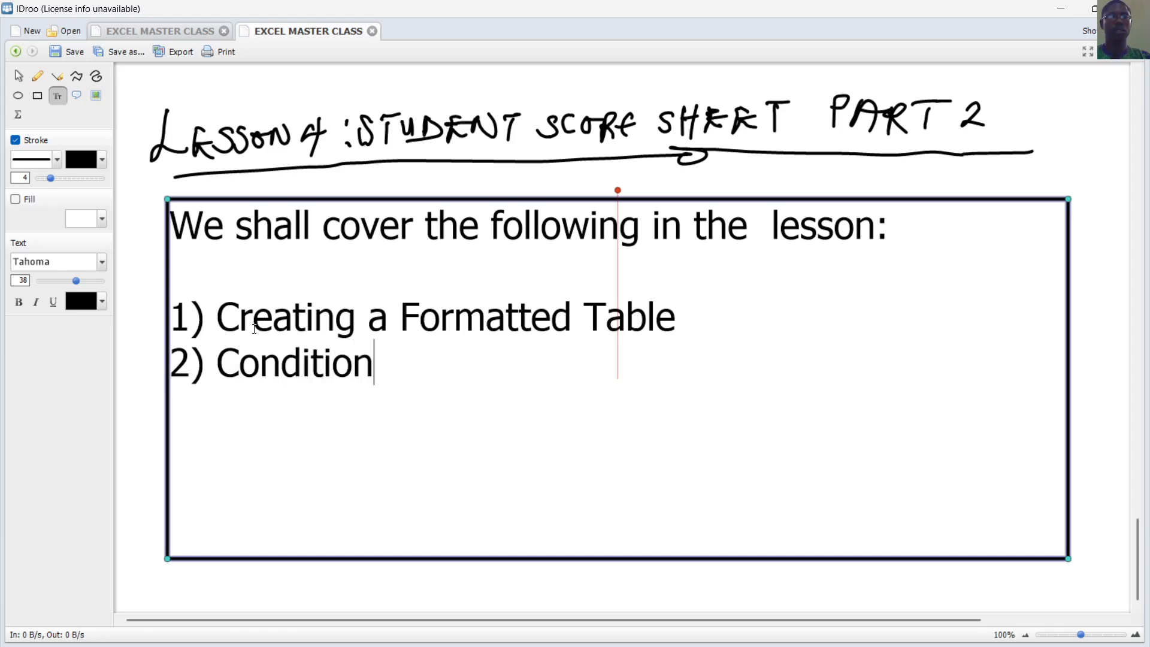
type("al Formatting")
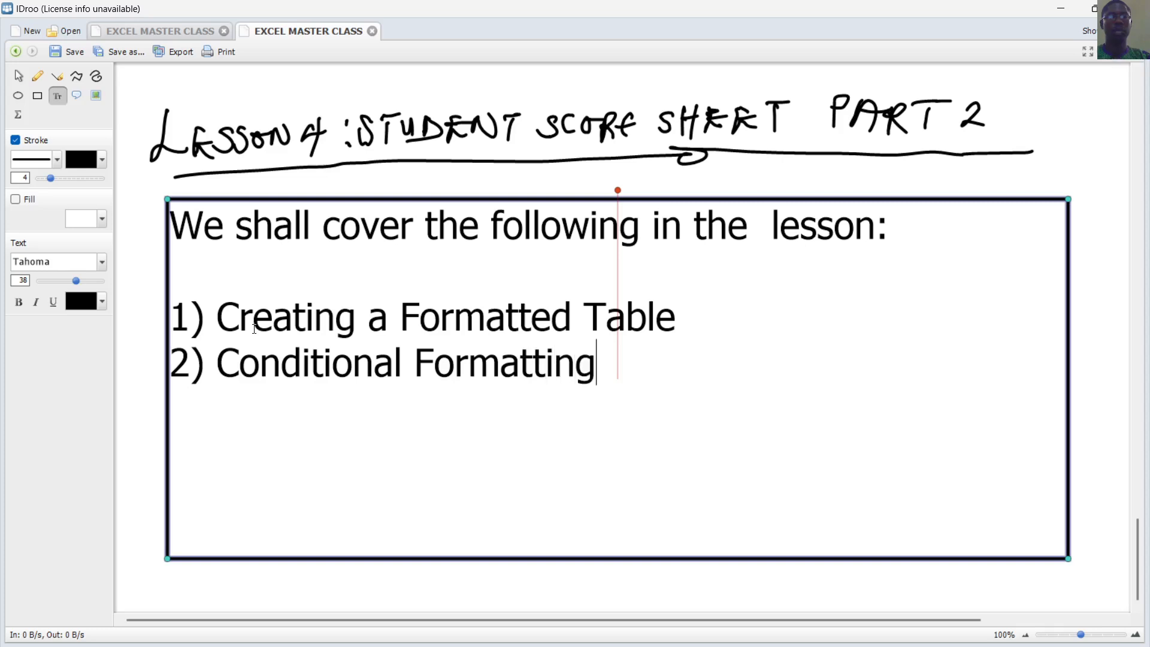
Add the items '3) Sorting and Filter', '4) Pivot Table' and '5) Pivot Chart'
key("Return")
type("3) ")
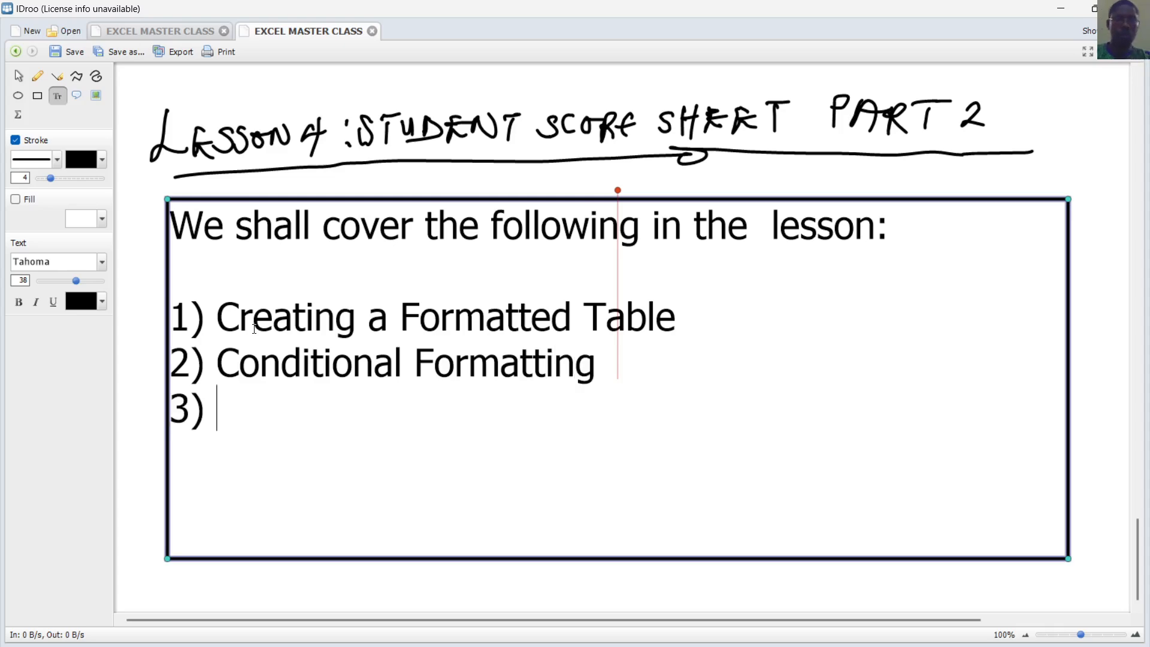
type("Sort")
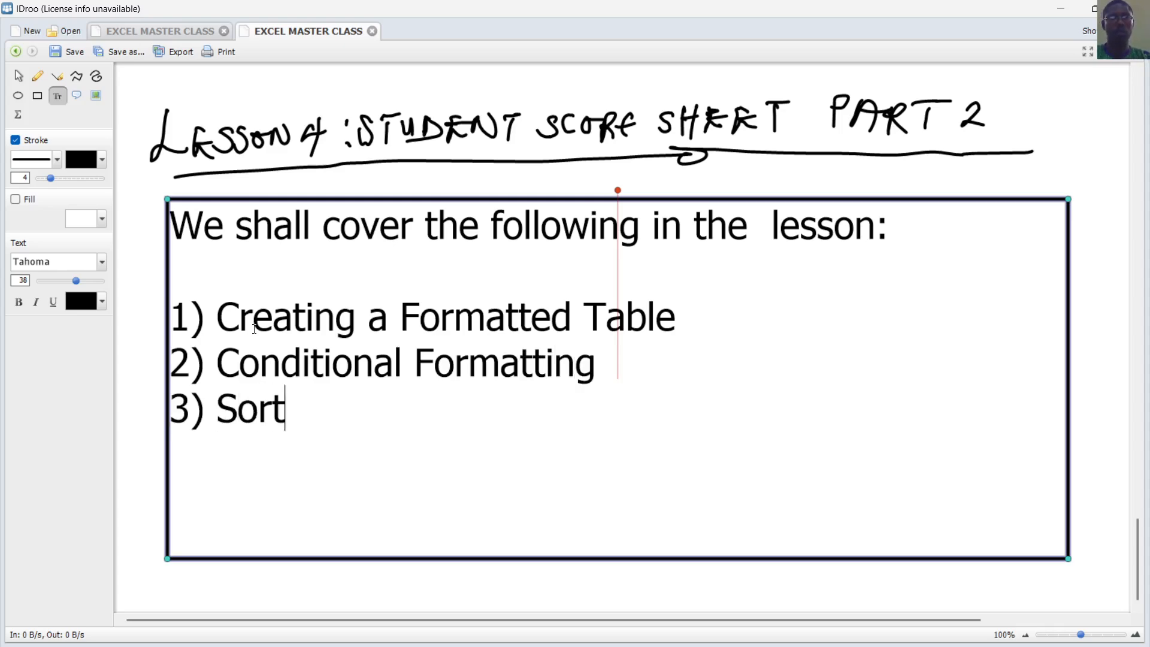
type("ing and Fil")
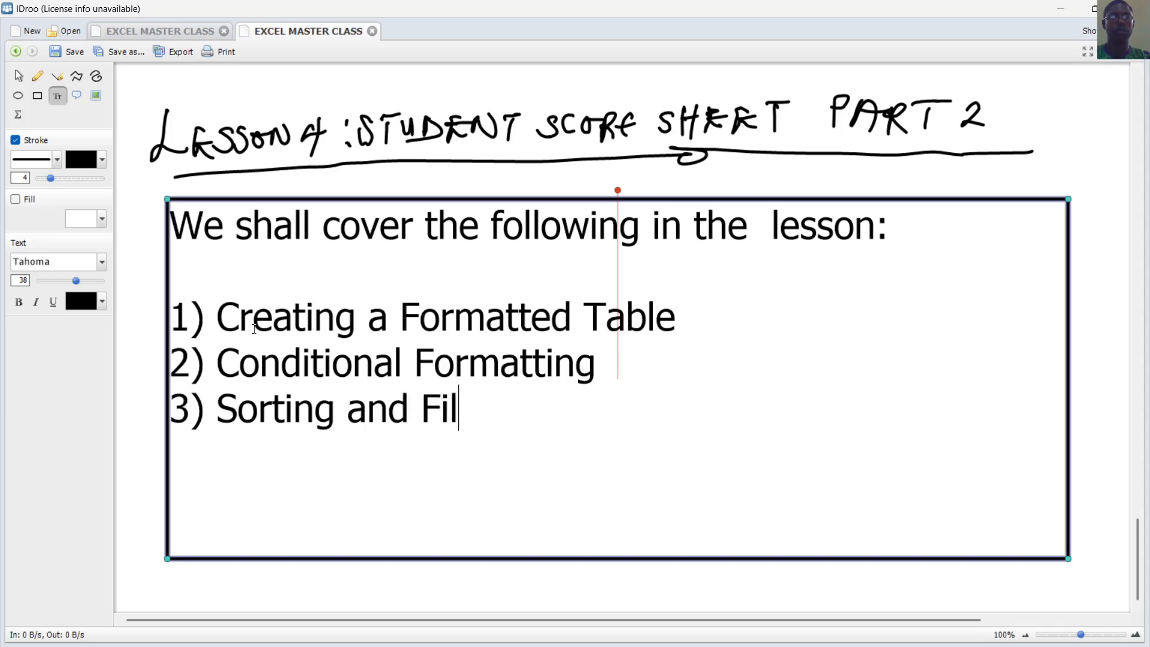
type("ter")
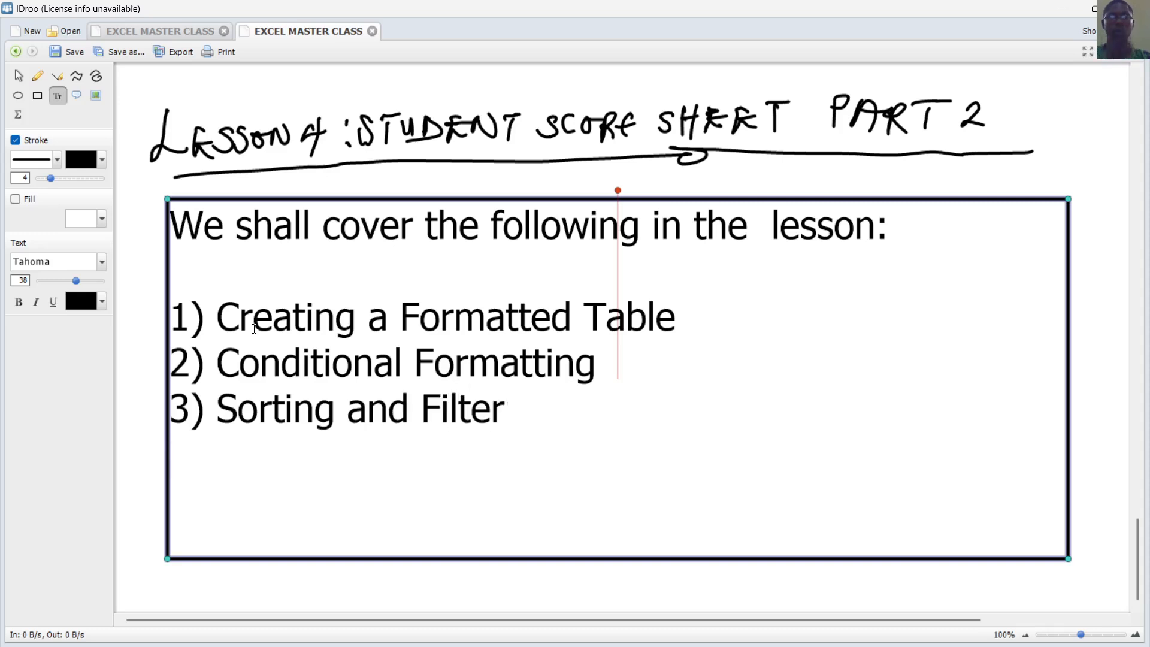
key("Return")
type("4")
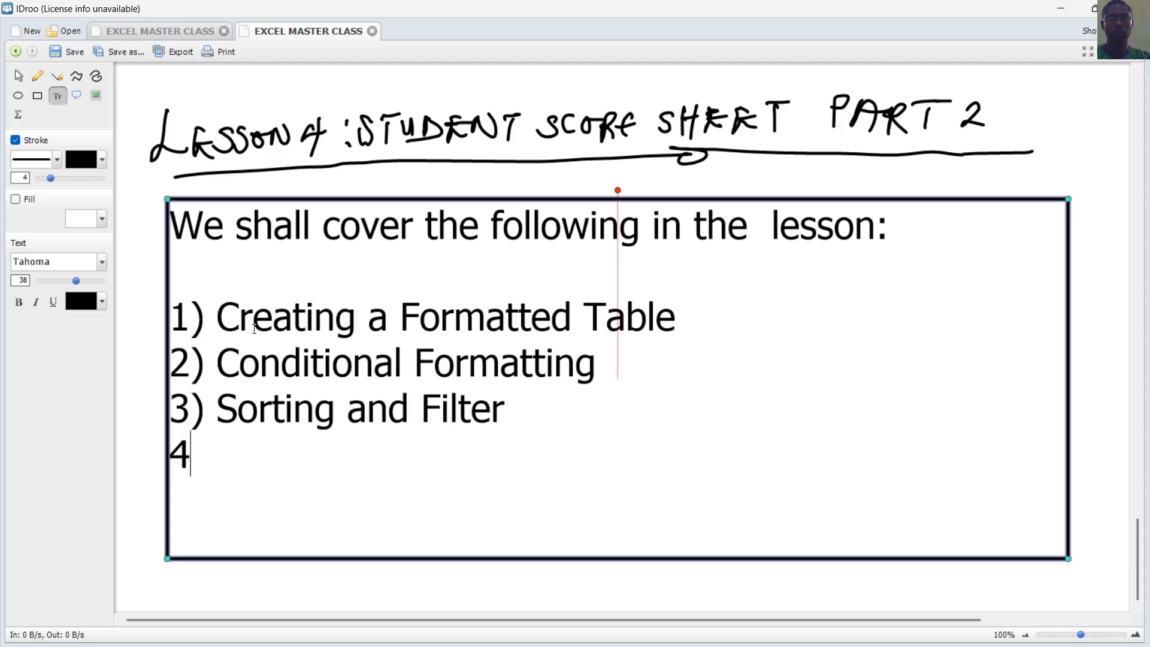
type(") Piv")
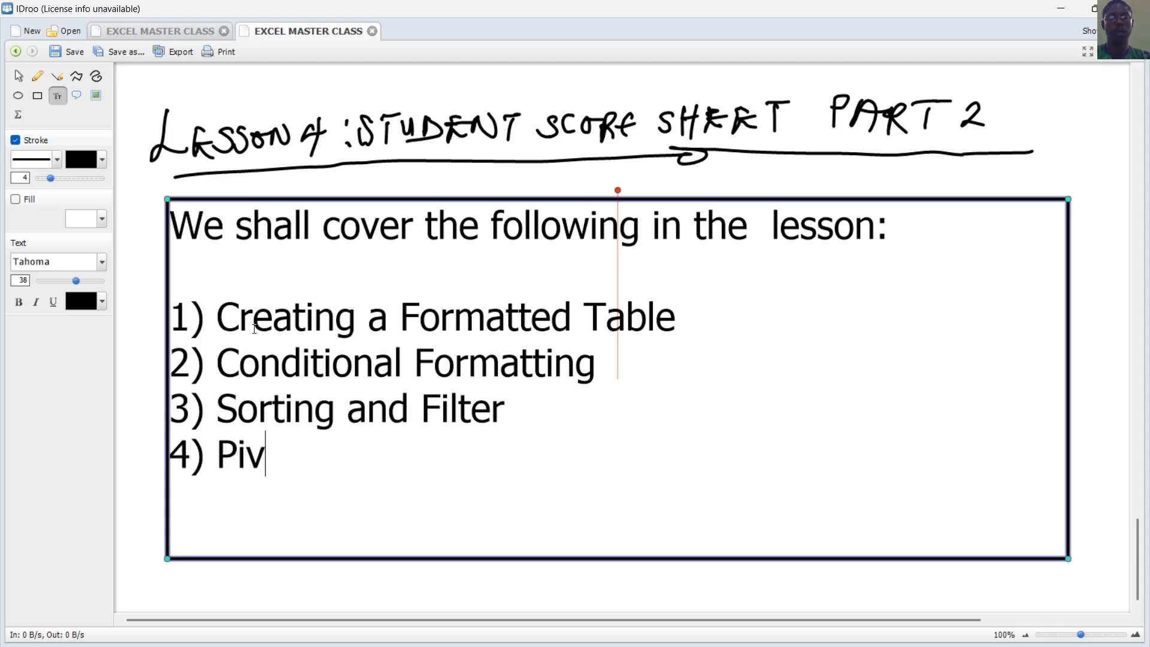
type("ot Table ")
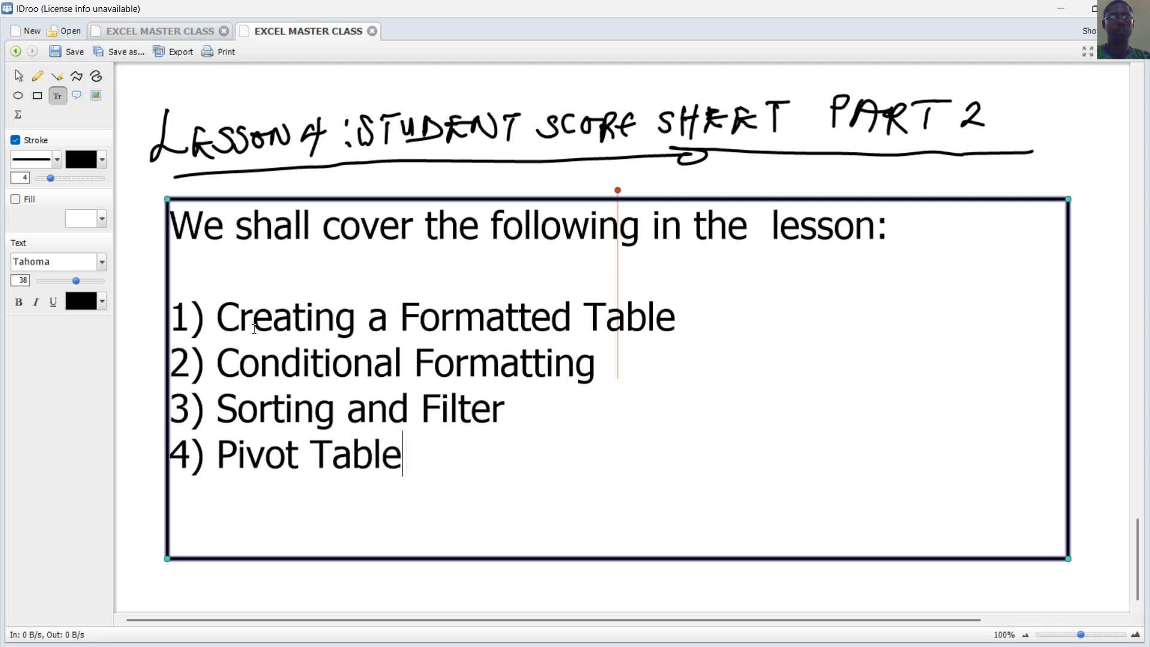
type("5)")
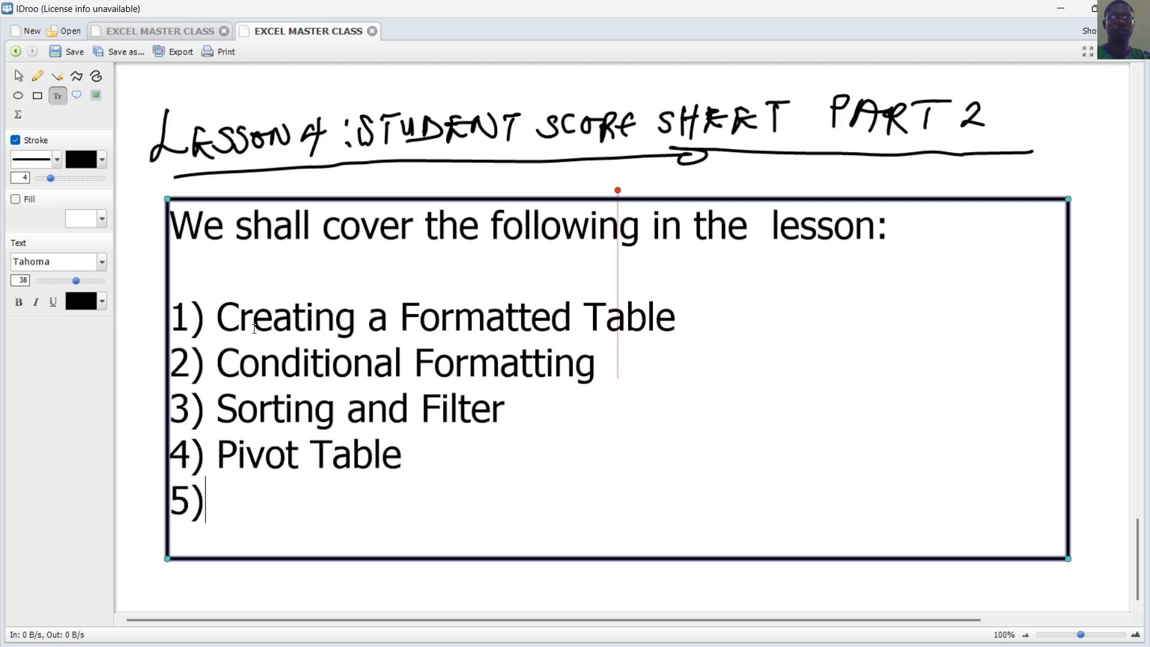
type(" Piv")
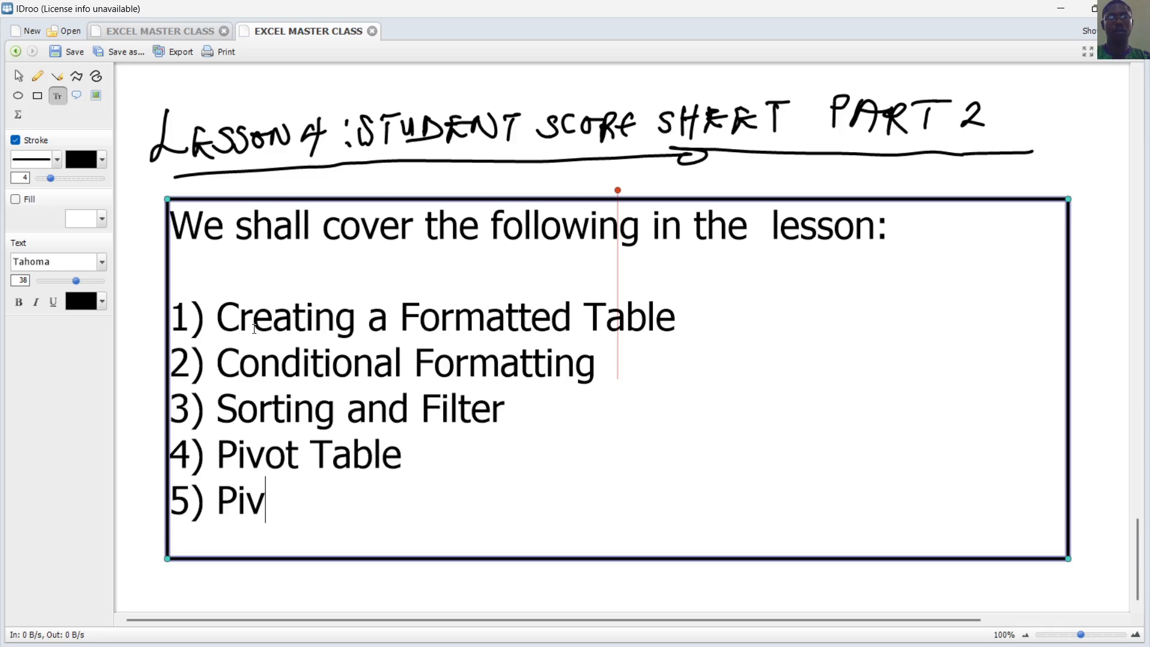
type("ot C")
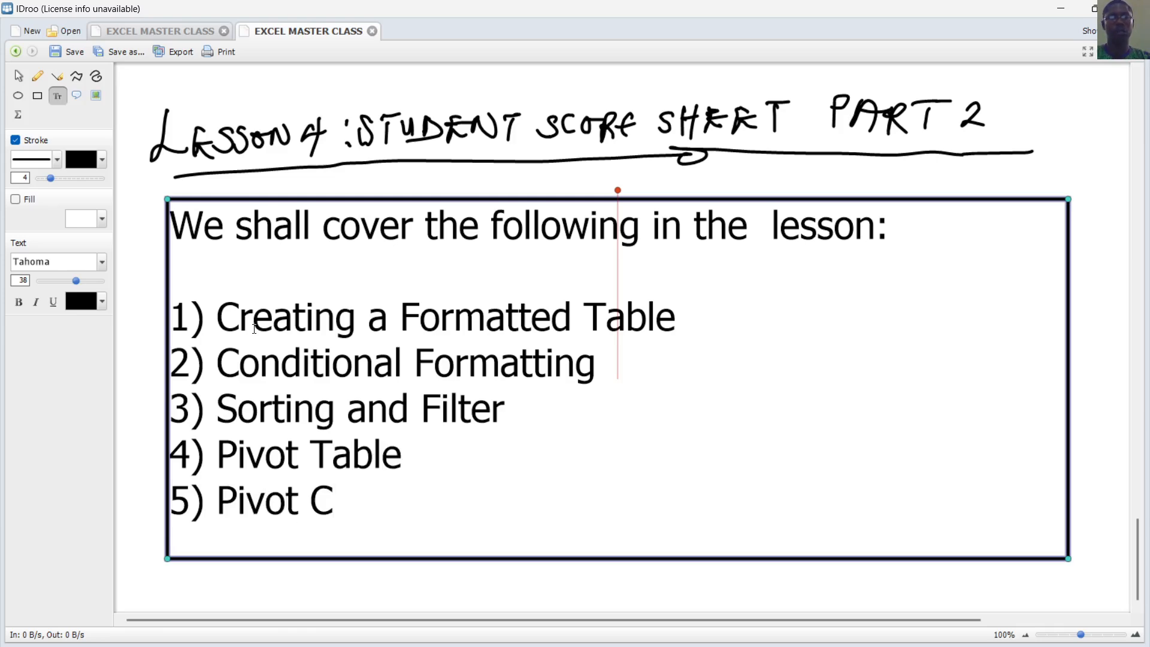
type("hart")
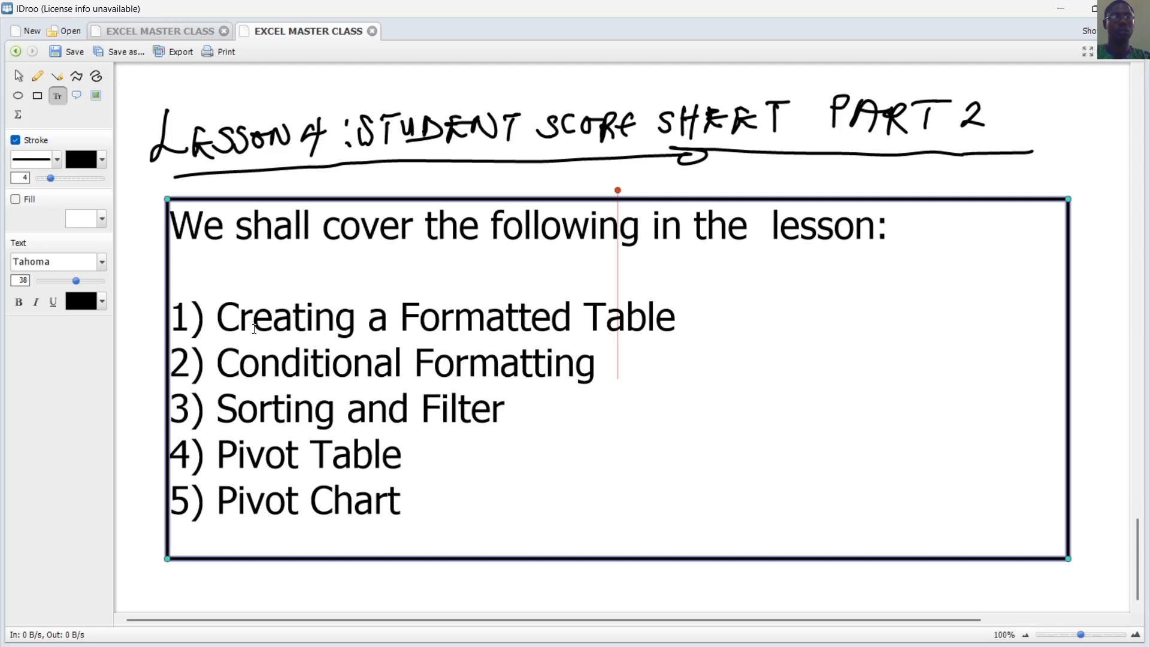
Reword items 4 and 5 to 'Creating a Pivot Table' and 'Creating Pivot Charts'
left_click(216, 463)
type("Creating")
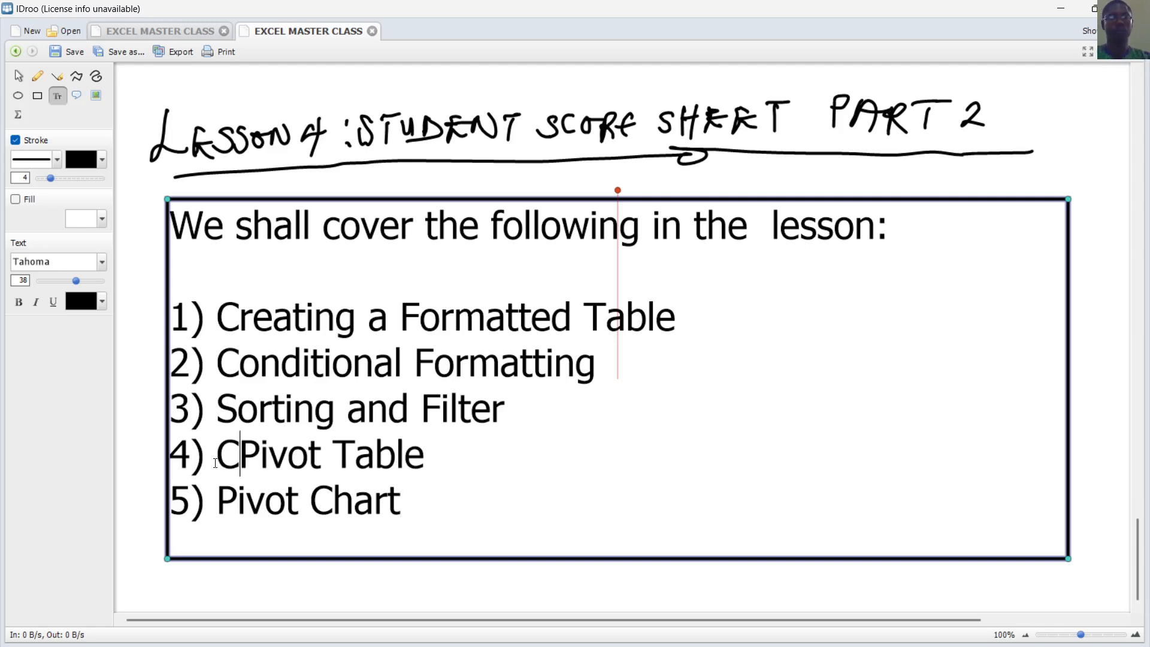
type(" a")
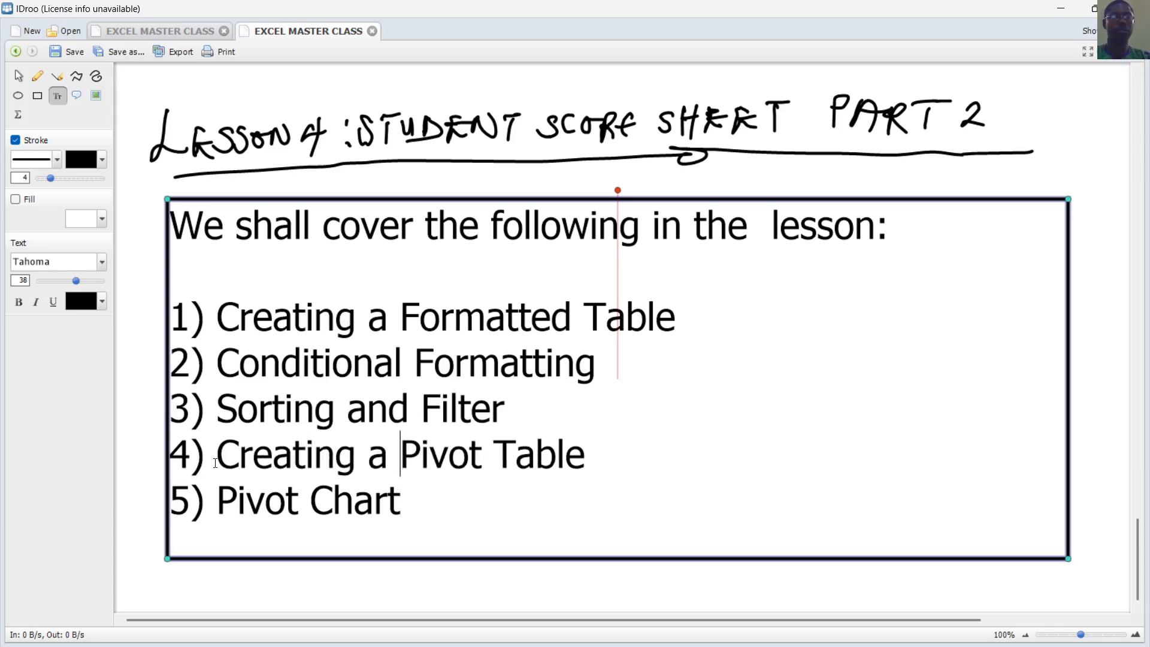
key("Down")
key("Left")
key("Left")
key("Left")
key("Left")
key("Left")
key("Left")
key("Left")
key("Left")
key("Left")
key("Left")
key("Left")
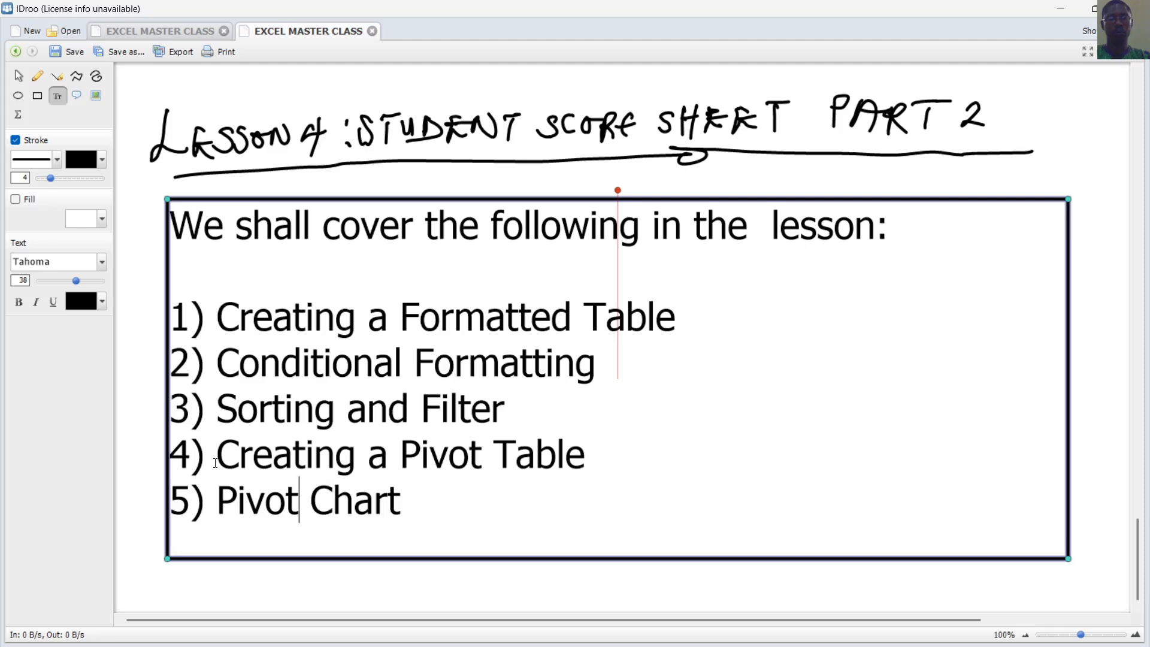
type("Crea")
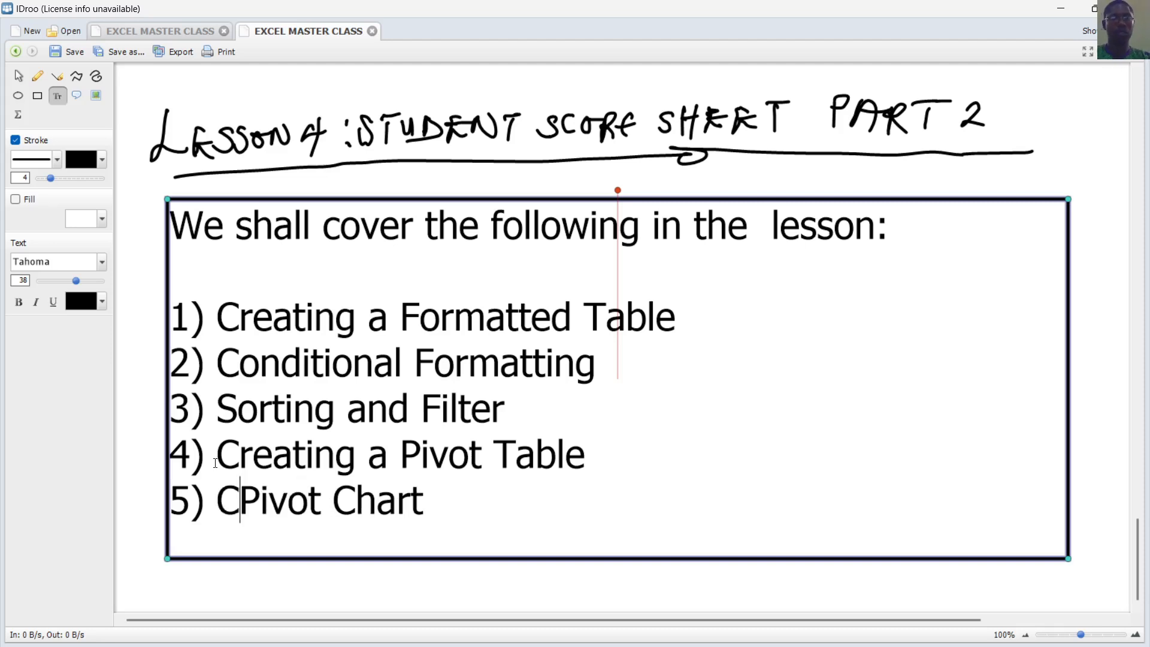
type("ting")
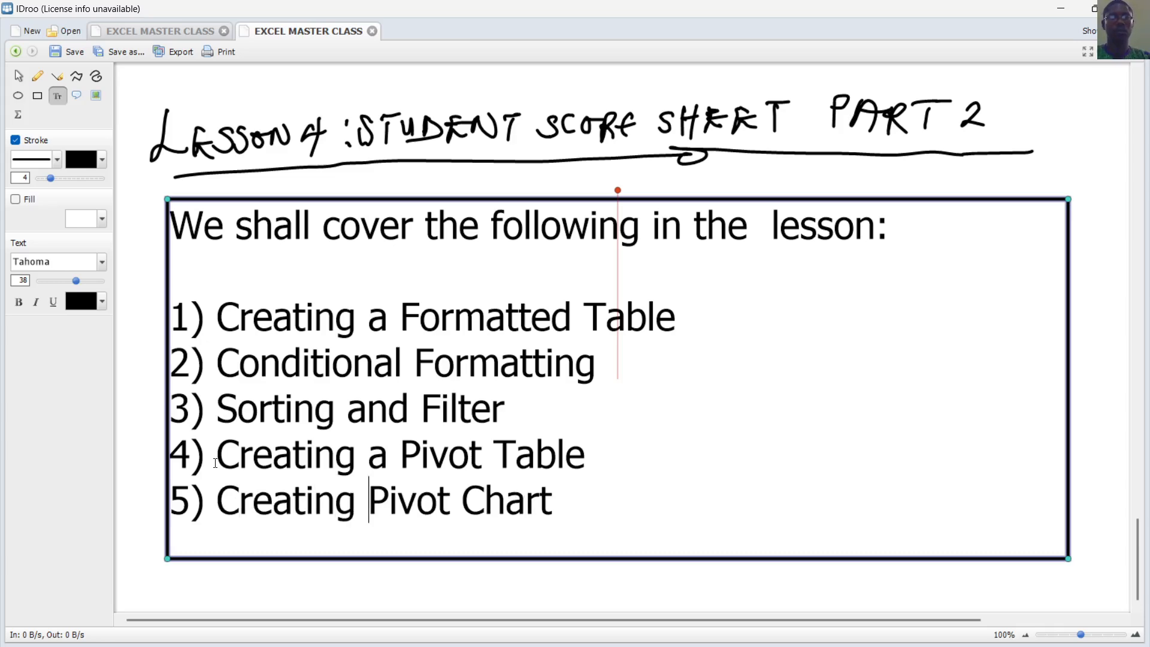
key("Right")
key("Right")
key("Right")
key("Right")
key("Right")
key("Right")
key("Right")
key("Right")
key("Right")
key("Right")
key("Right")
type("s")
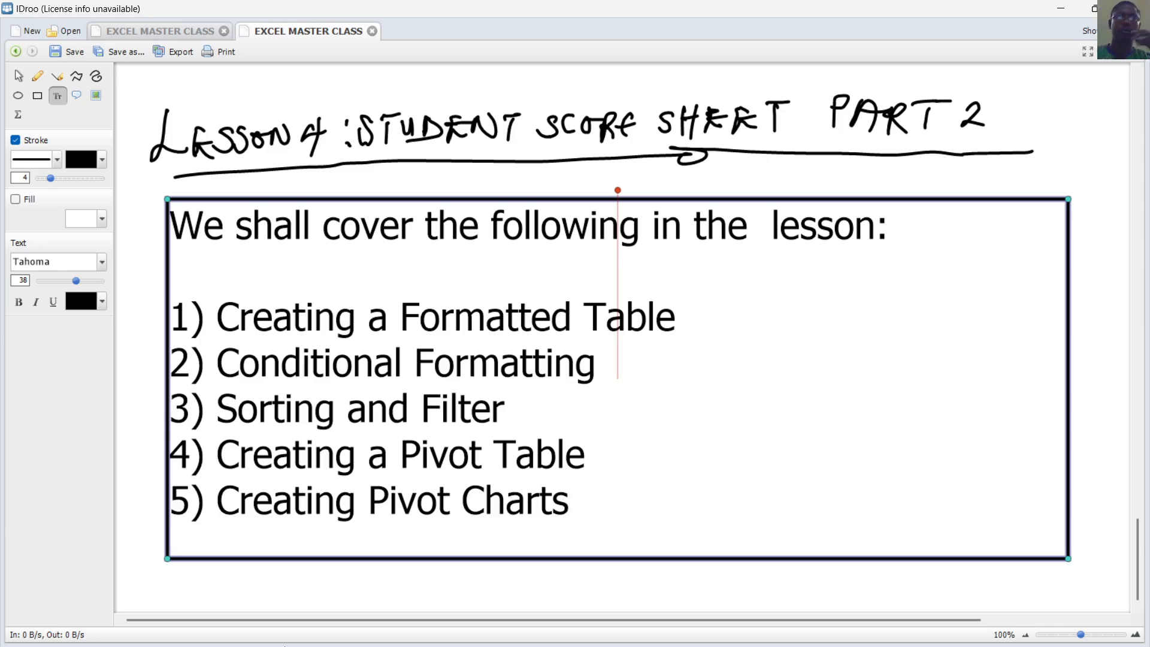
mouse_move(220, 611)
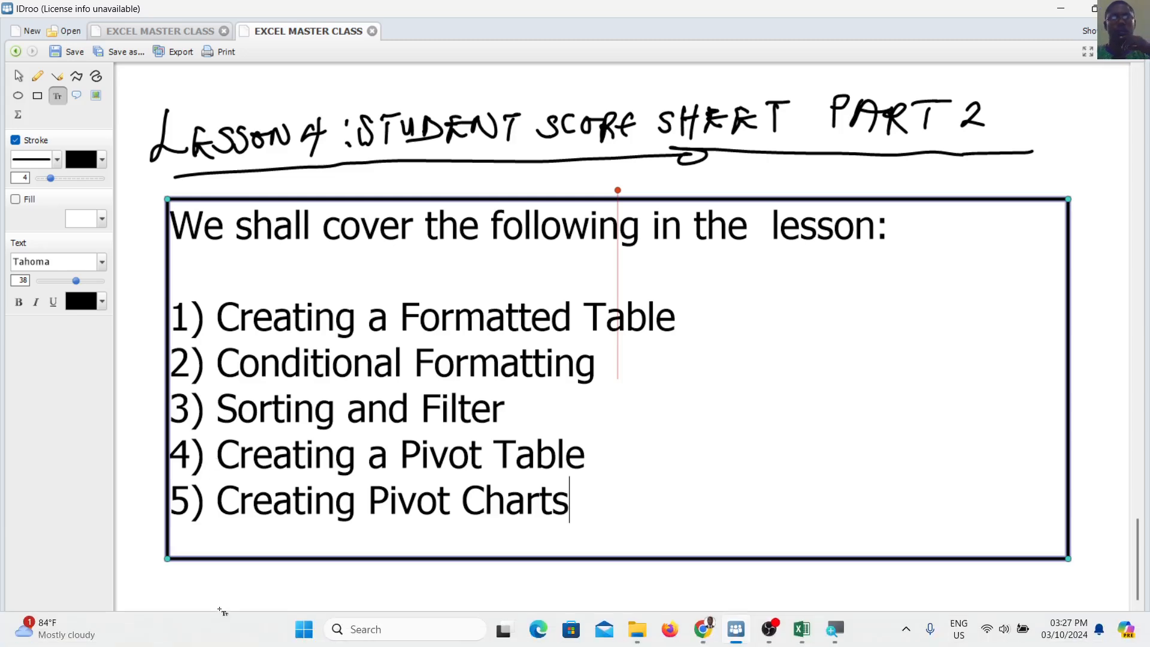
Switch to the LESSON4.xlsx workbook and look over the Student Score Sheet
left_click(813, 640)
scroll(742, 383, "down", 3)
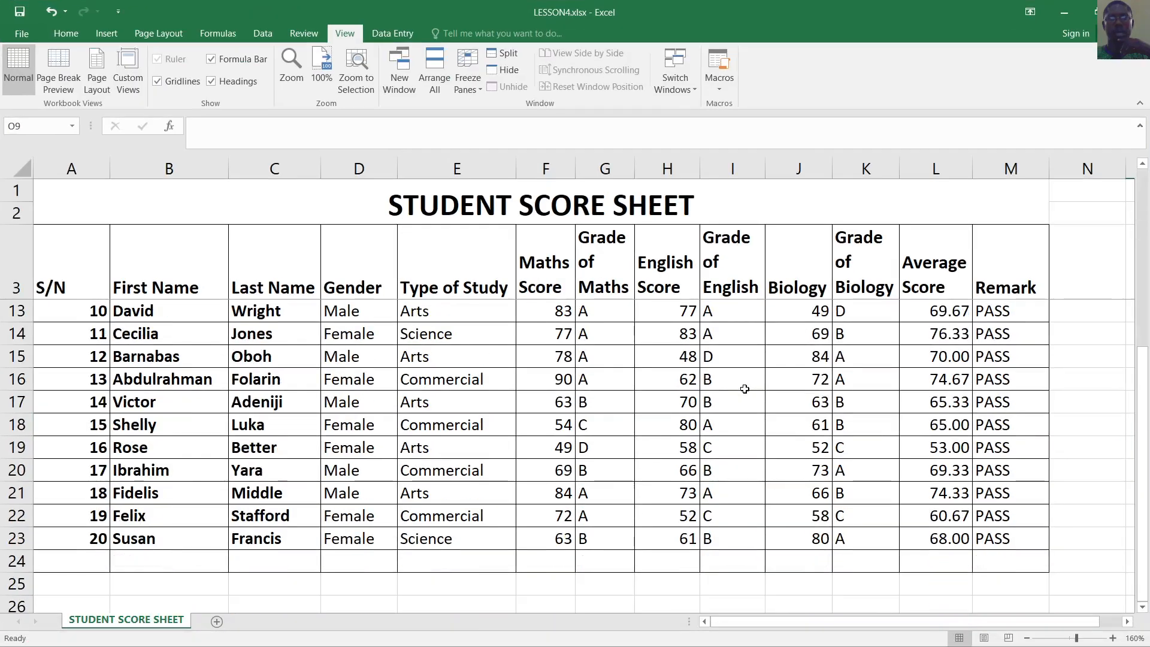
scroll(743, 390, "up", 2)
scroll(742, 389, "down", 2)
scroll(737, 391, "up", 3)
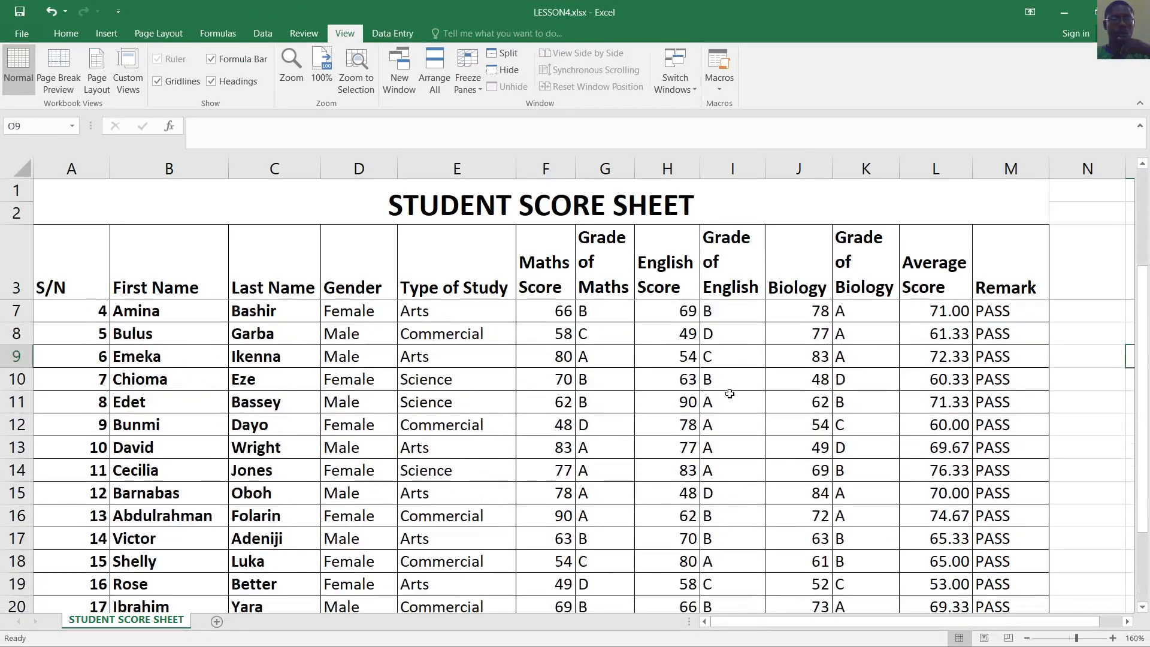
scroll(727, 393, "down", 6)
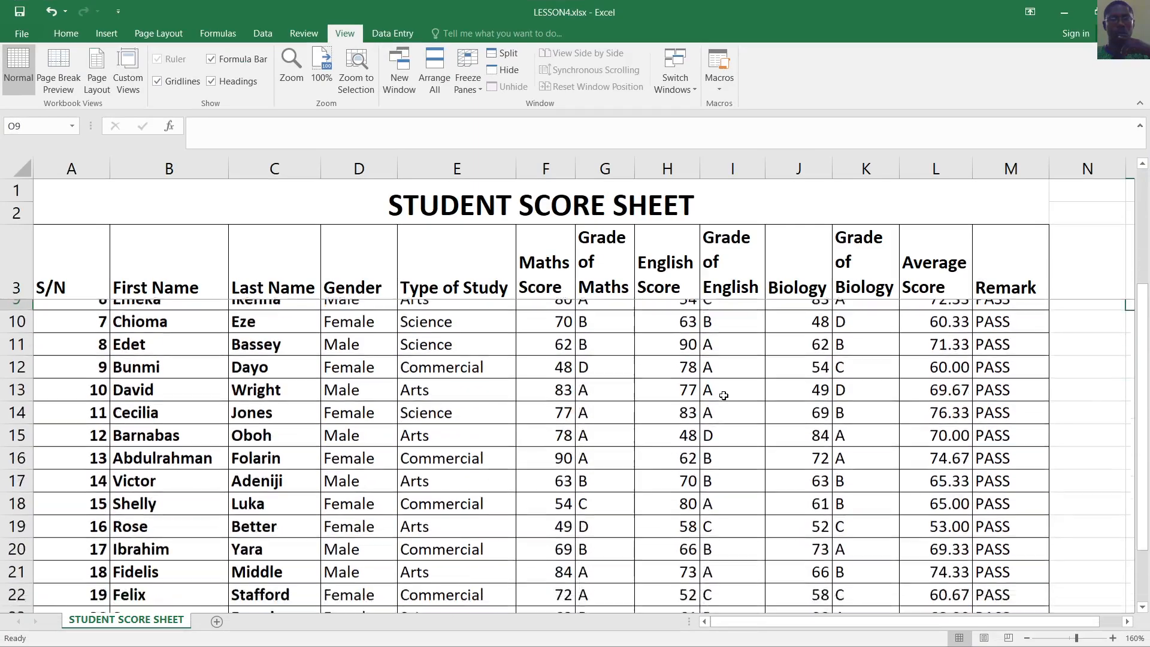
scroll(723, 395, "up", 2)
scroll(723, 395, "up", 4)
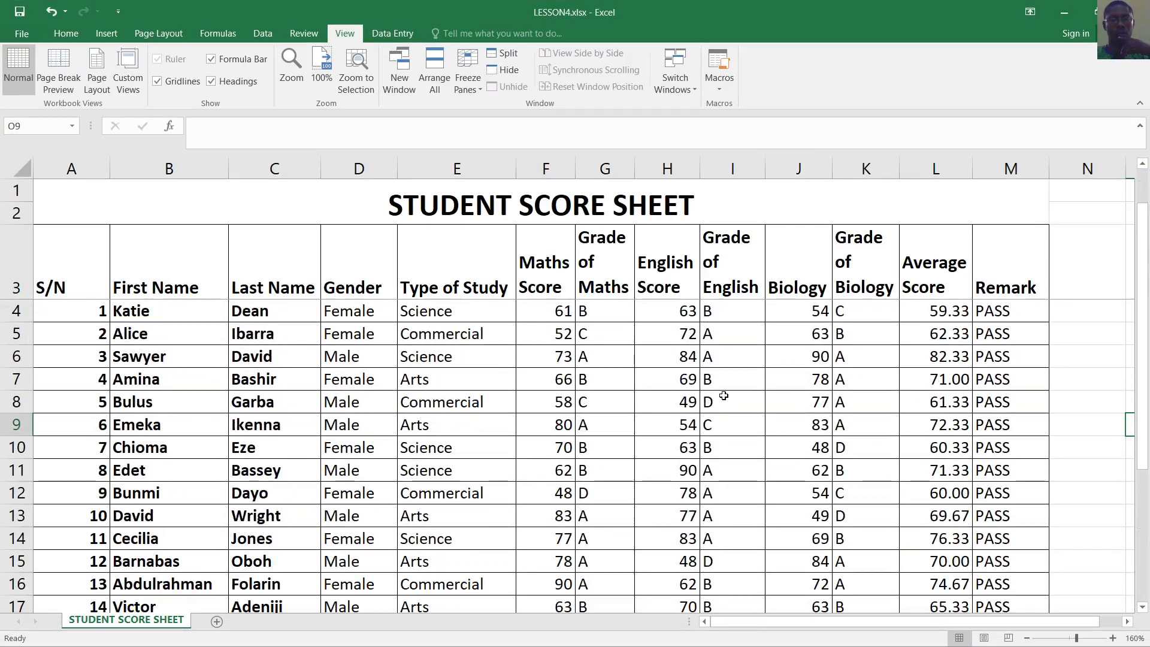
scroll(723, 395, "down", 3)
scroll(723, 395, "up", 3)
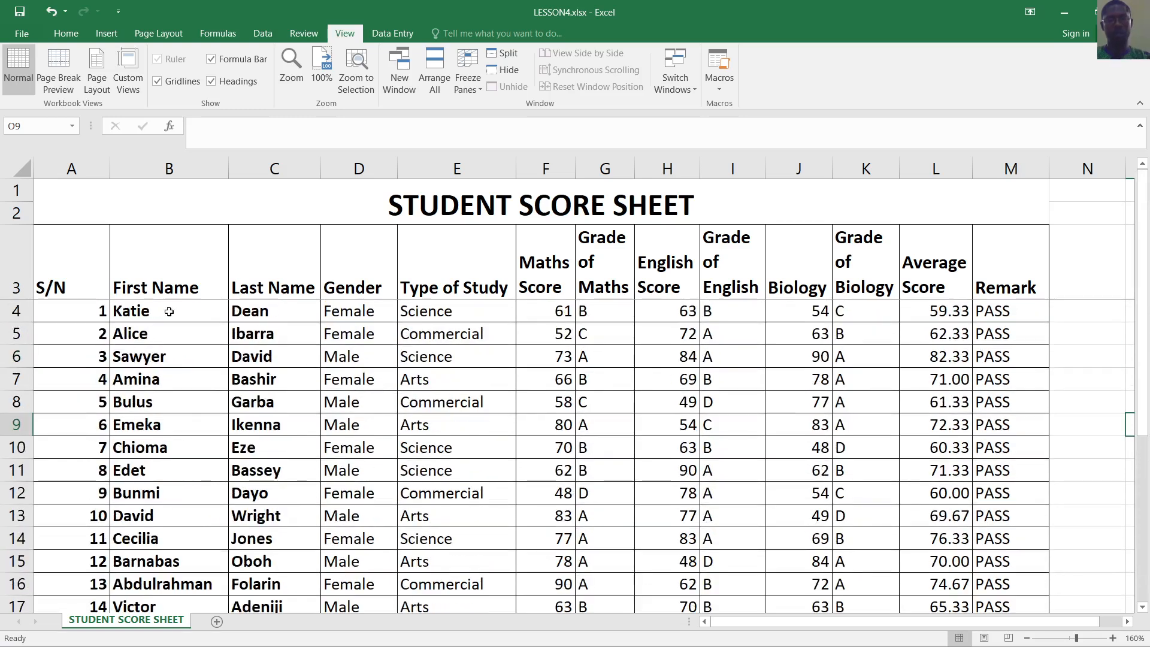
Select row 4 and choose Unfreeze Panes so the title and header rows scroll with the data
left_click(21, 311)
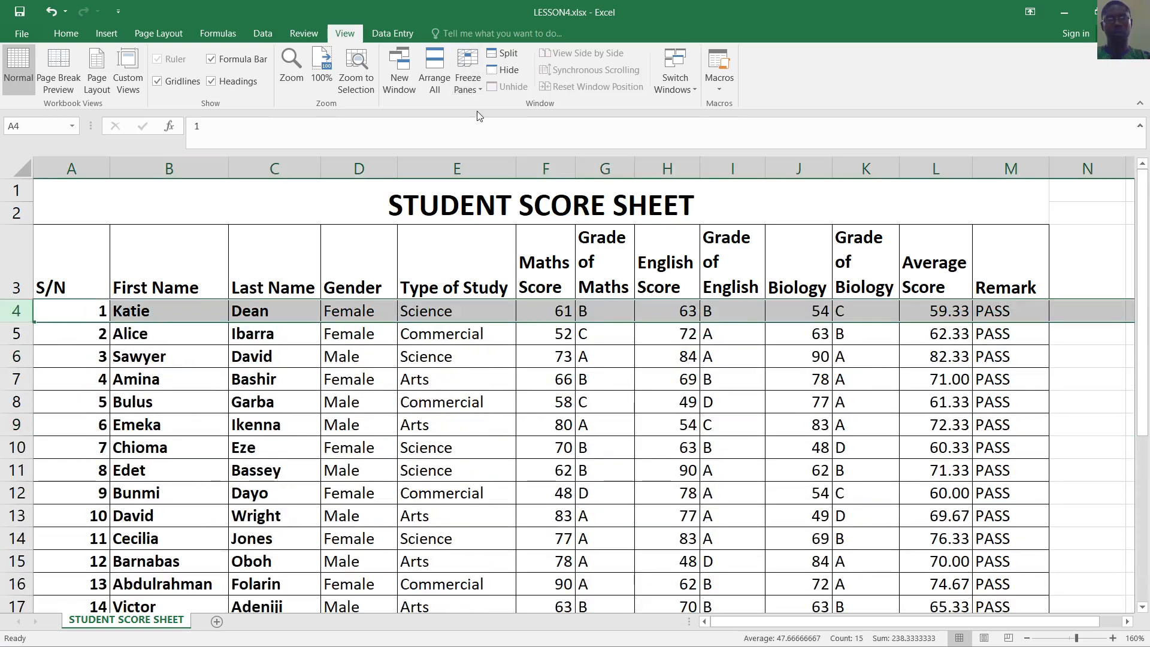
left_click(482, 95)
left_click(523, 112)
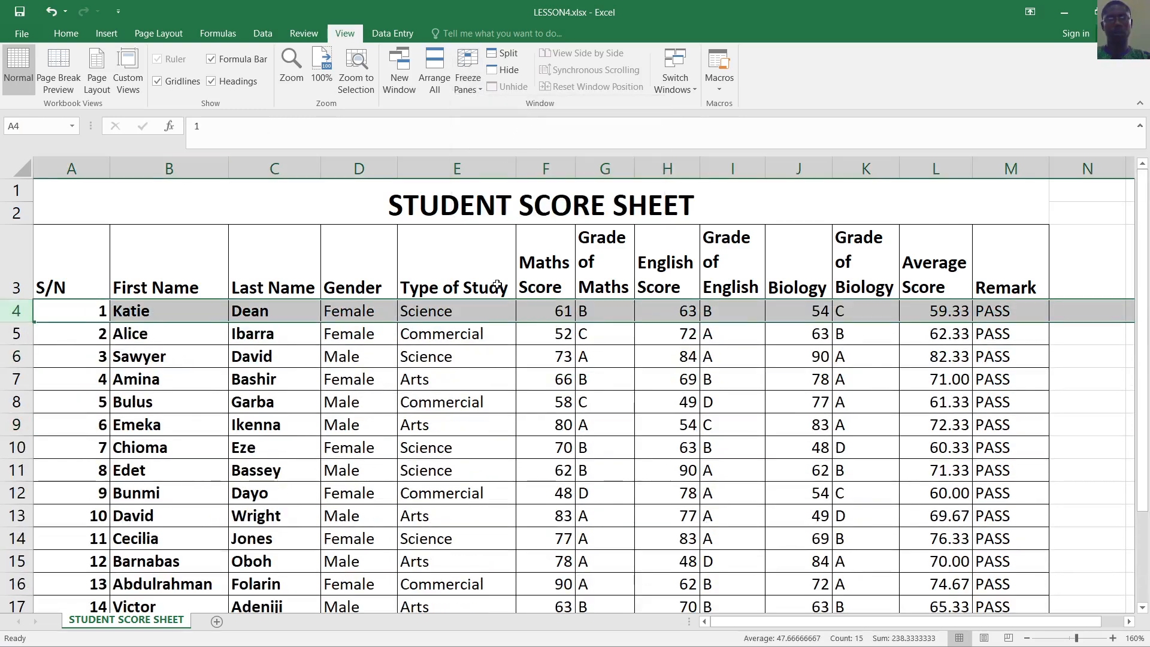
scroll(519, 322, "down", 3)
scroll(519, 321, "up", 3)
scroll(745, 380, "down", 3)
scroll(744, 379, "up", 3)
left_click(749, 390)
scroll(748, 392, "down", 5)
scroll(747, 318, "up", 5)
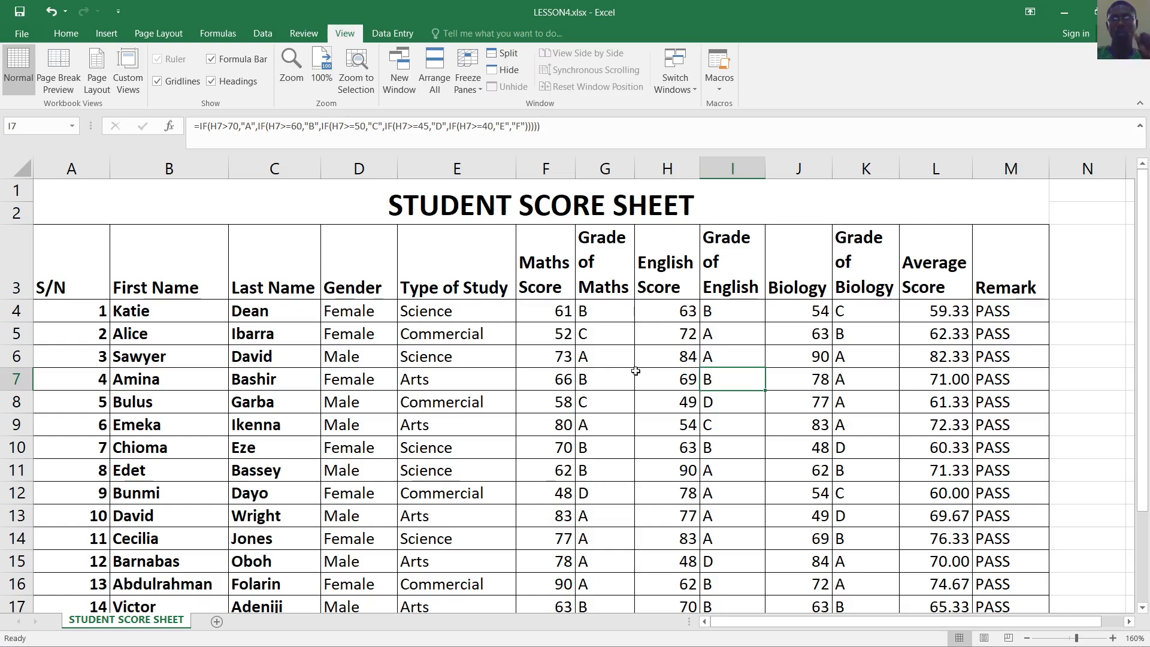
Select the Average Score cells L4:L23 and bring up Conditional Formatting on the Home tab
scroll(683, 363, "down", 1)
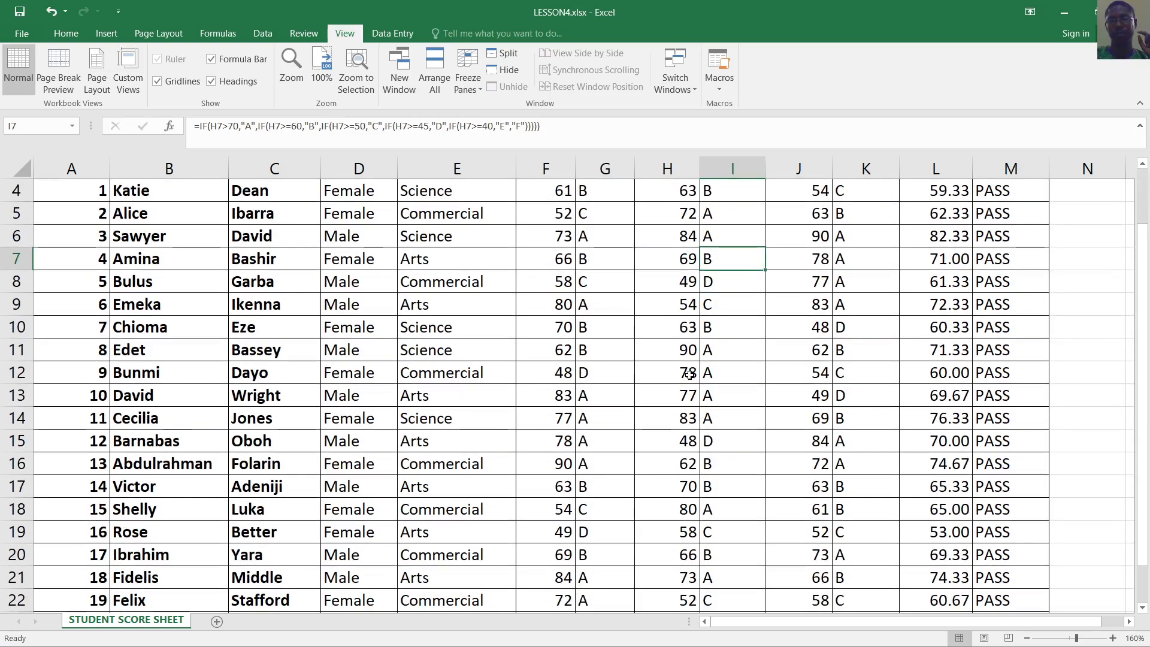
scroll(690, 380, "down", 2)
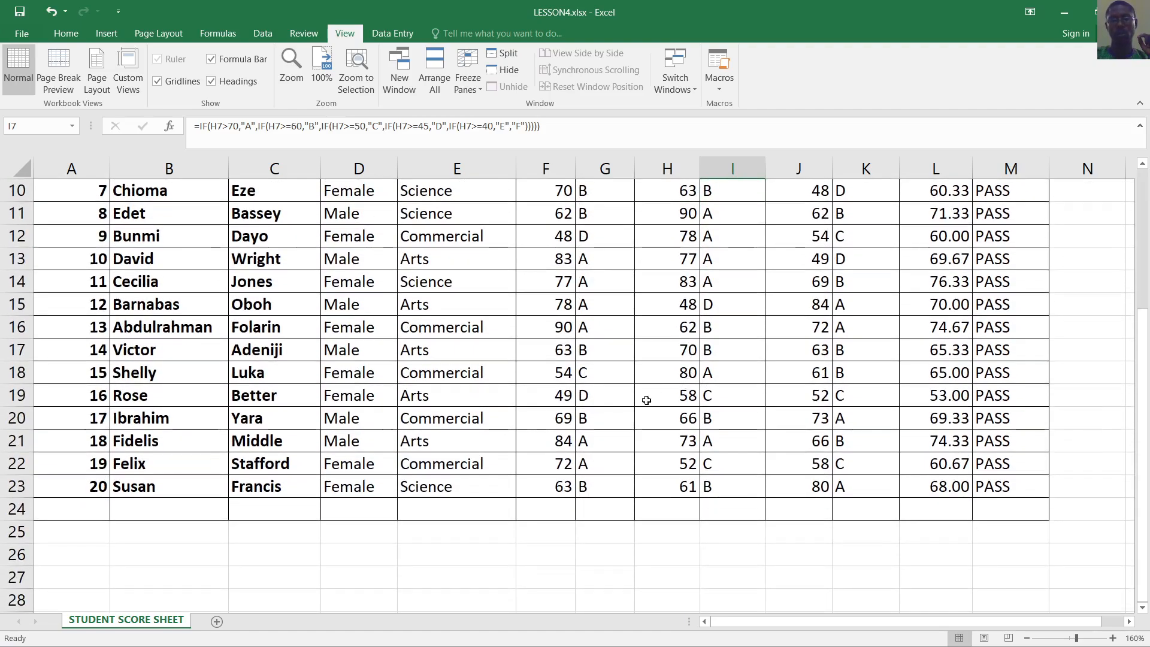
scroll(559, 492, "up", 1)
scroll(559, 492, "up", 2)
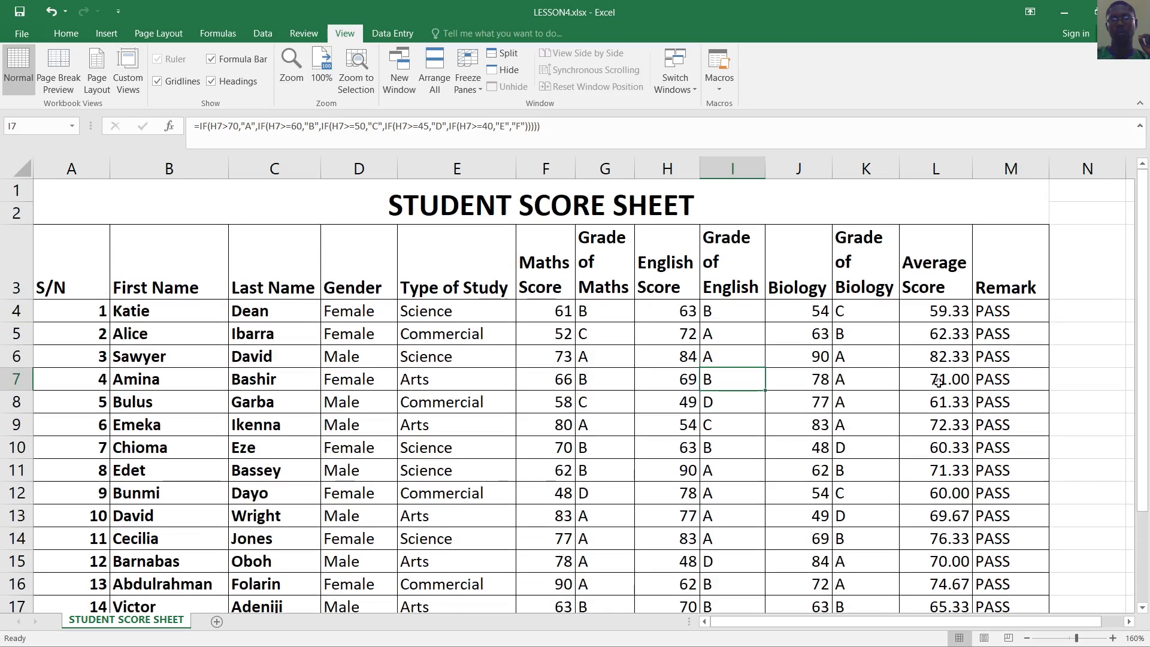
left_click_drag(949, 311, 942, 545)
scroll(941, 530, "up", 2)
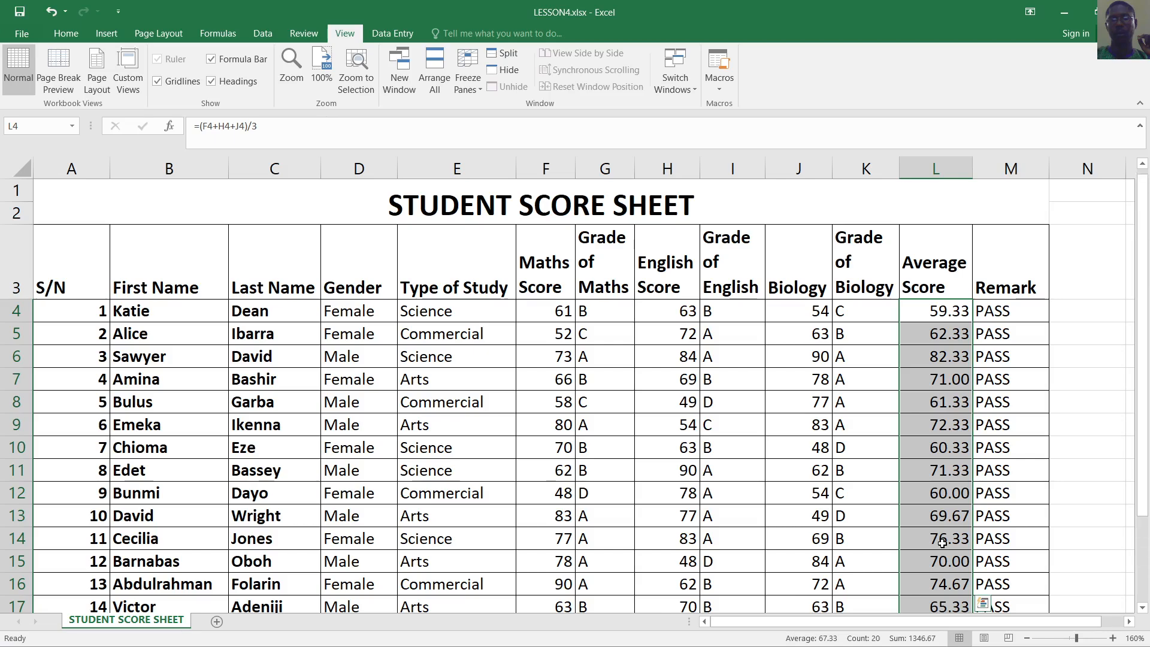
left_click(888, 346)
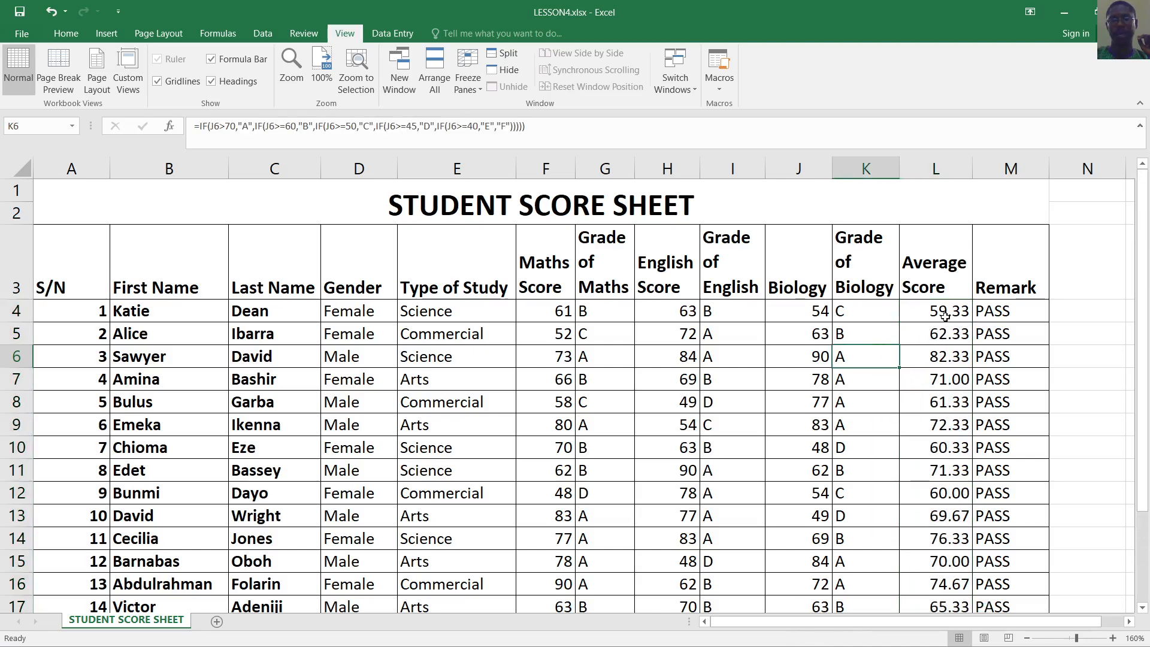
left_click_drag(935, 311, 949, 578)
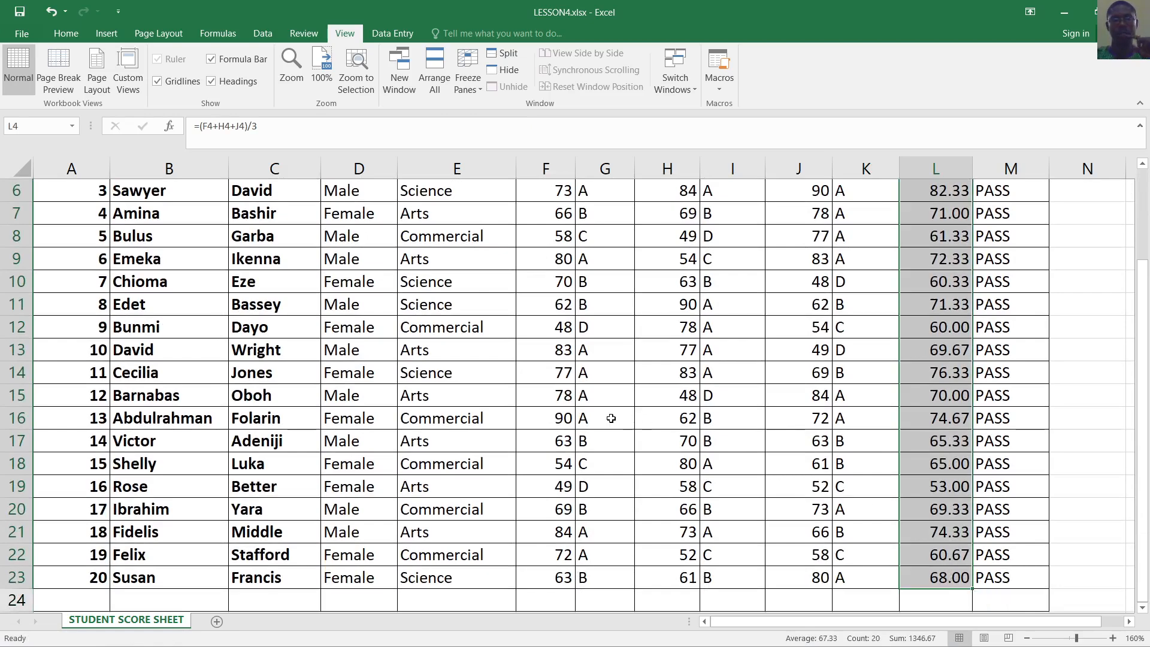
left_click(67, 34)
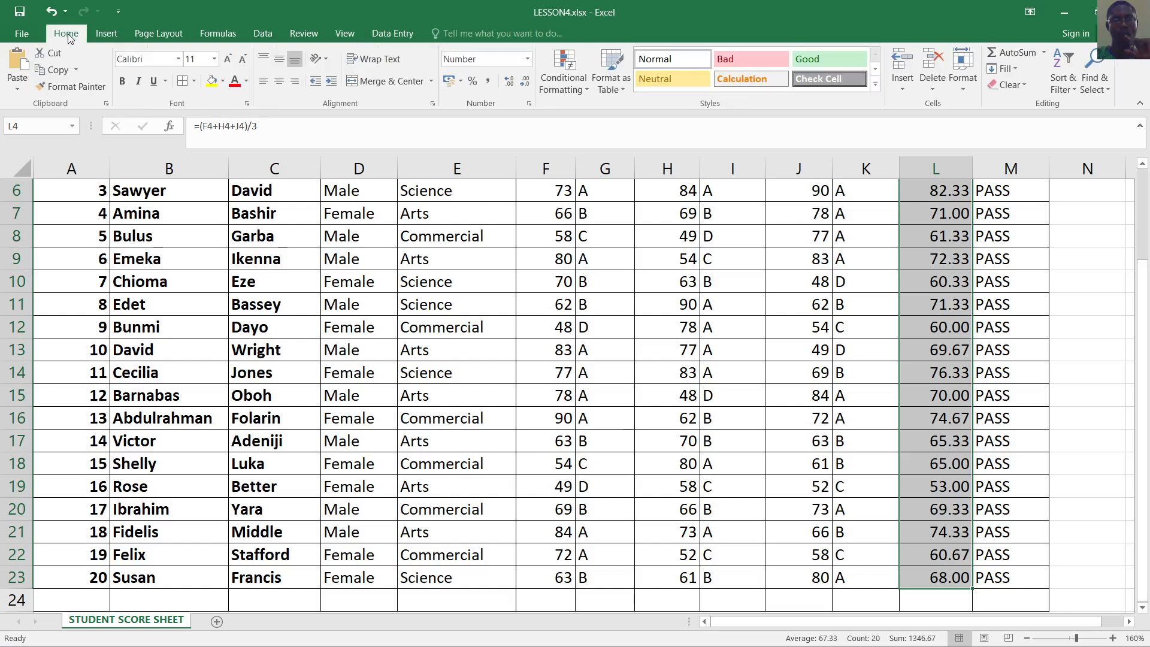
left_click(588, 92)
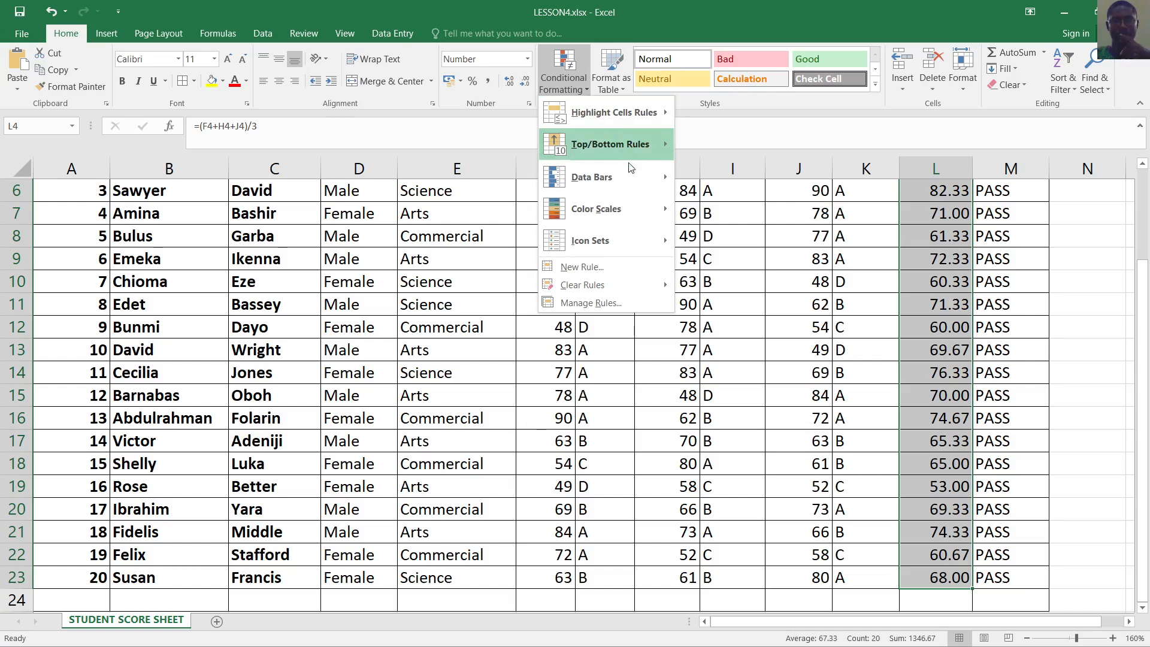
Apply Green solid-fill Data Bars to the Average Score cells, then deselect them
mouse_move(626, 179)
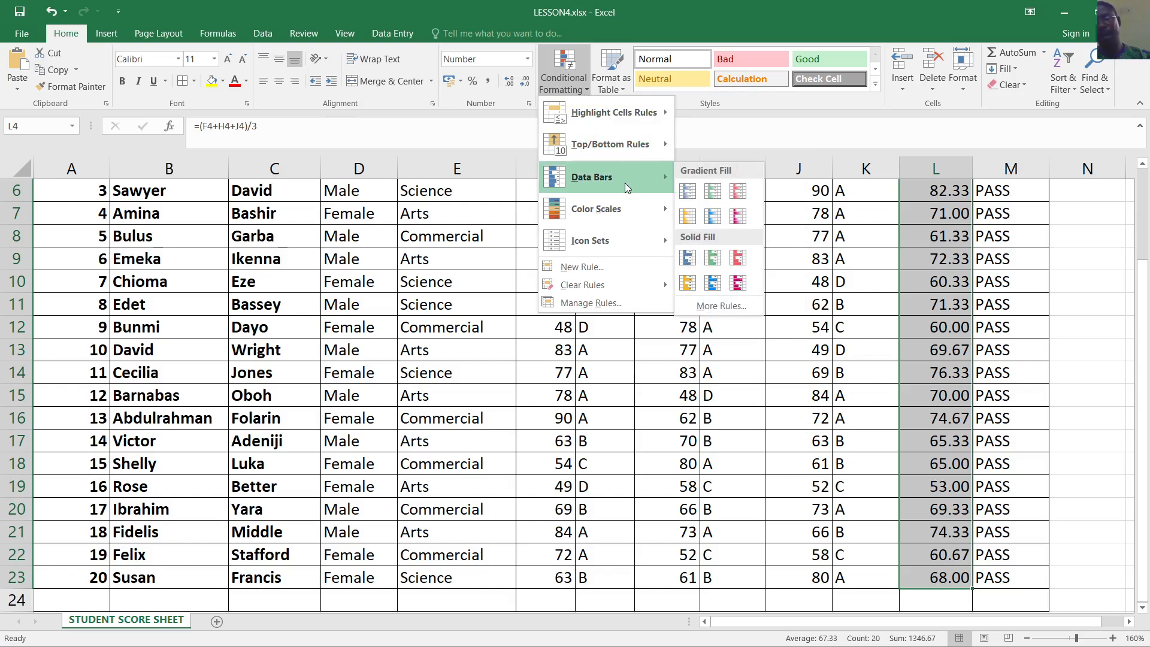
left_click(712, 258)
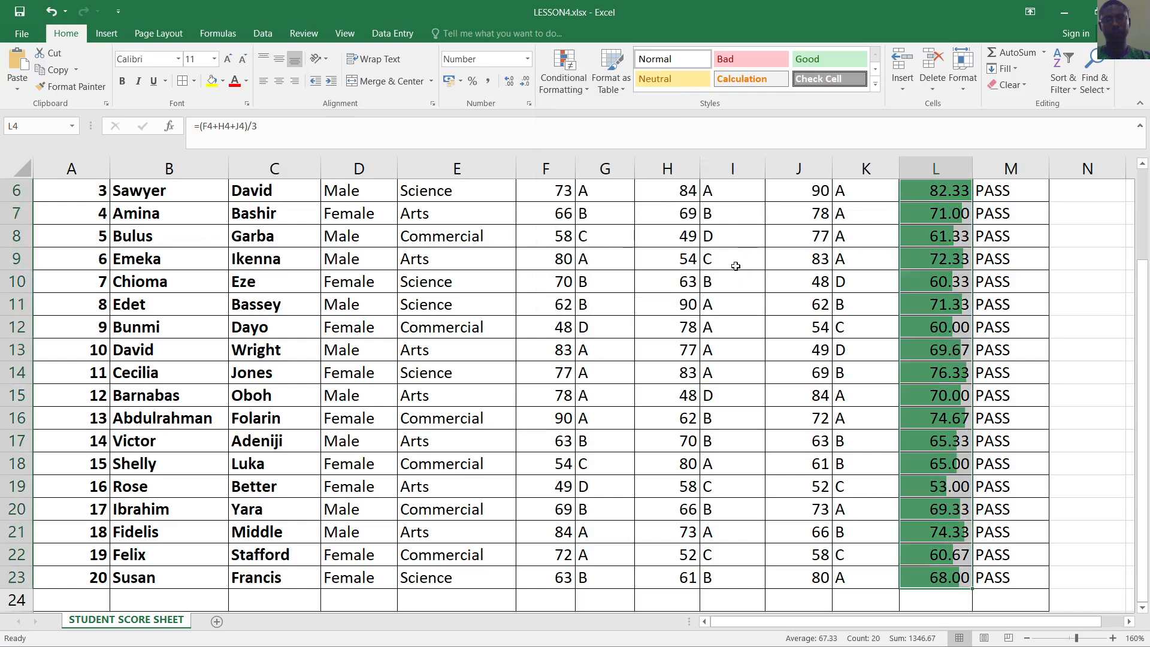
left_click(1041, 304)
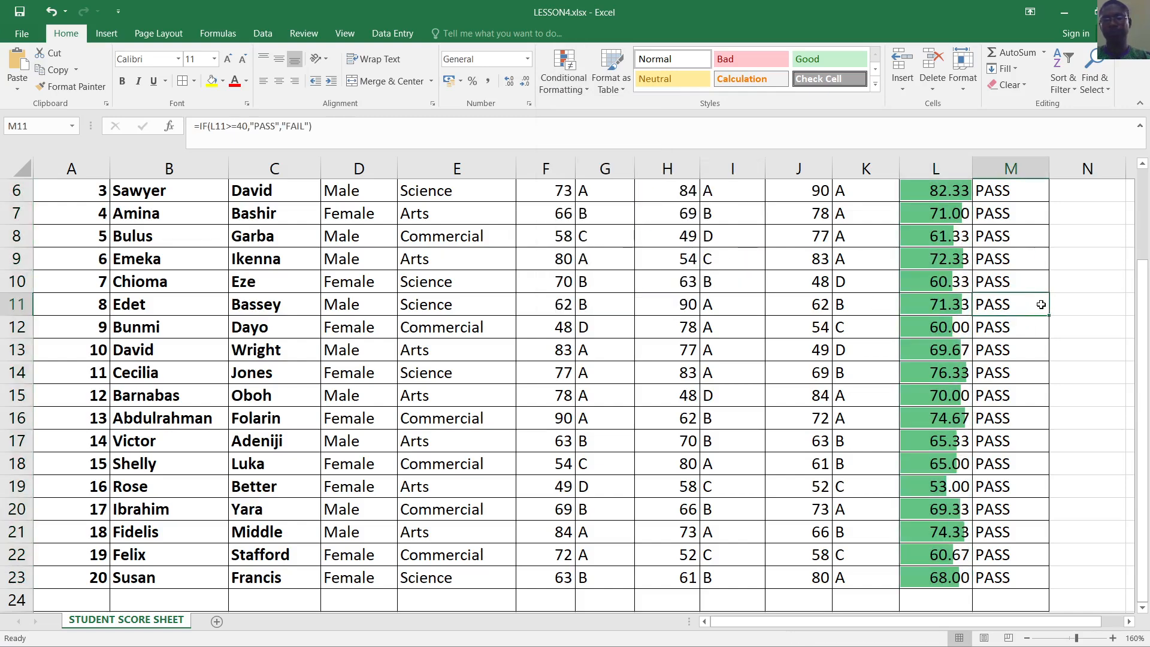
scroll(1017, 293, "up", 2)
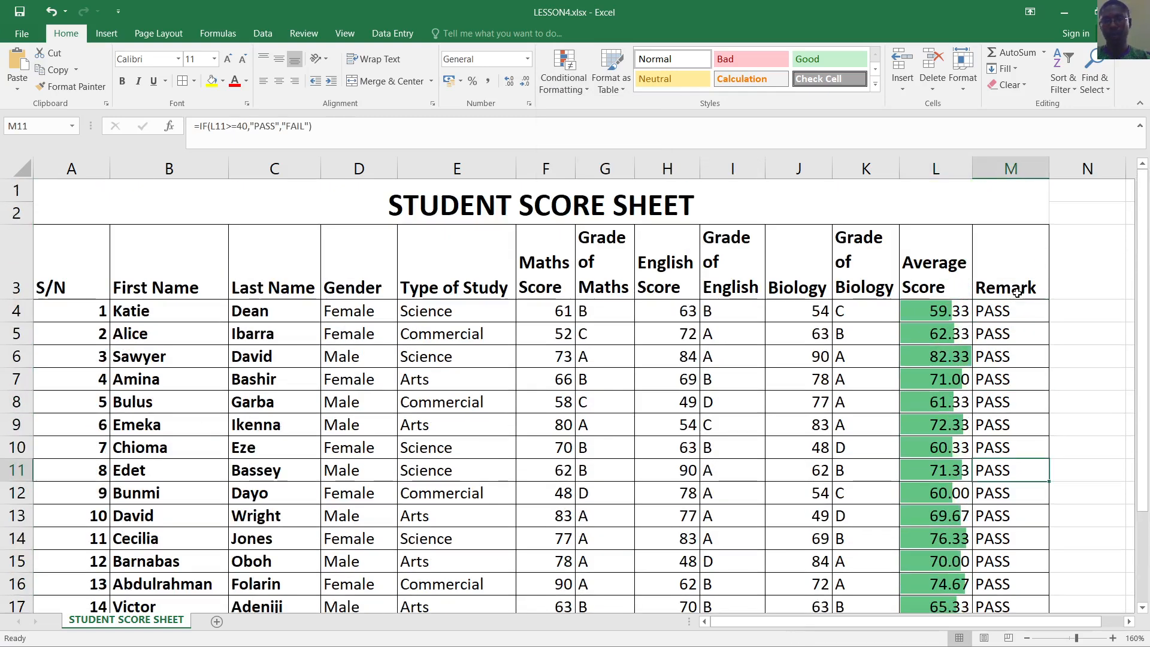
scroll(1017, 294, "down", 3)
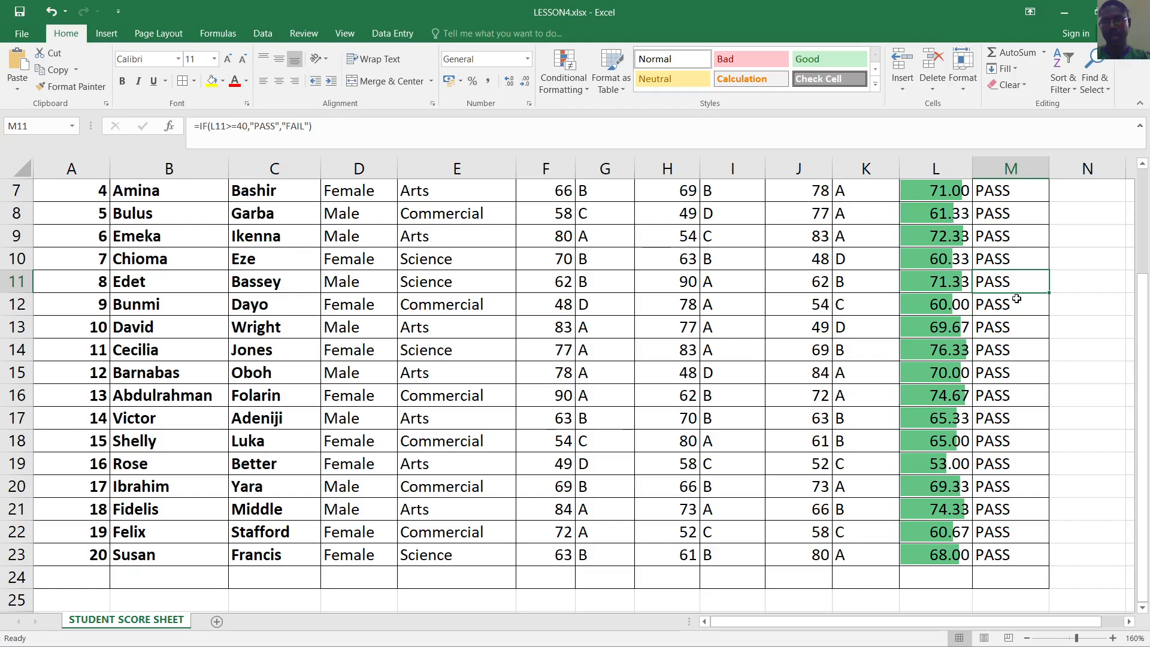
scroll(1017, 298, "down", 2, "ctrl")
scroll(1017, 300, "up", 1)
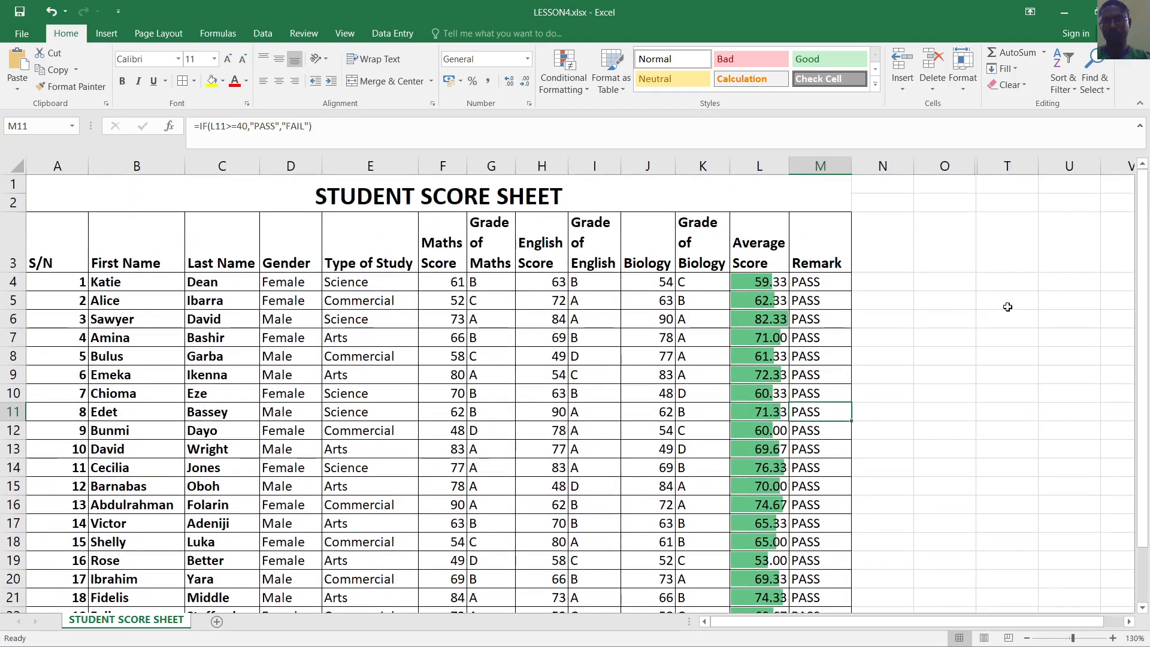
scroll(1011, 305, "down", 1, "ctrl")
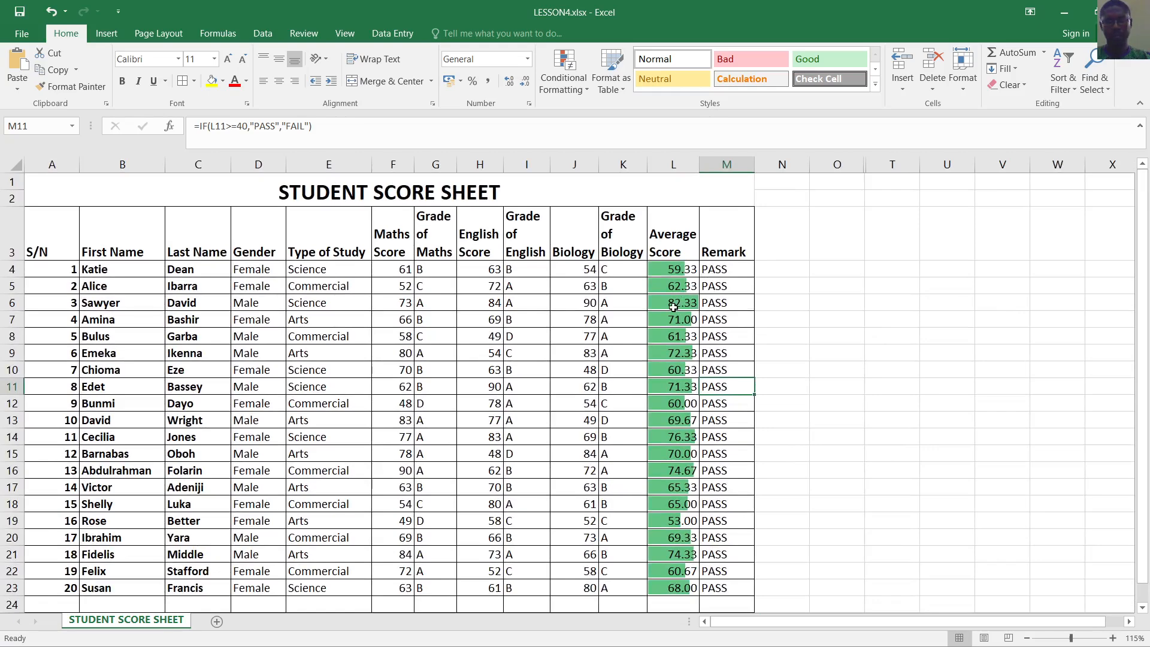
left_click(12, 302)
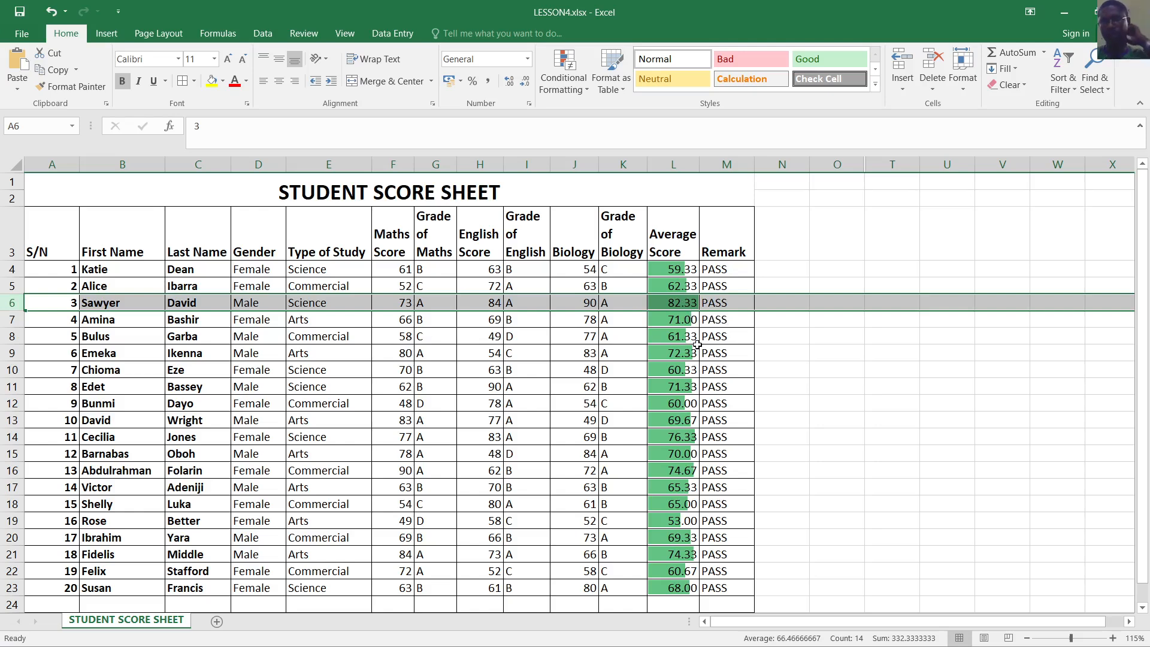
left_click(719, 338)
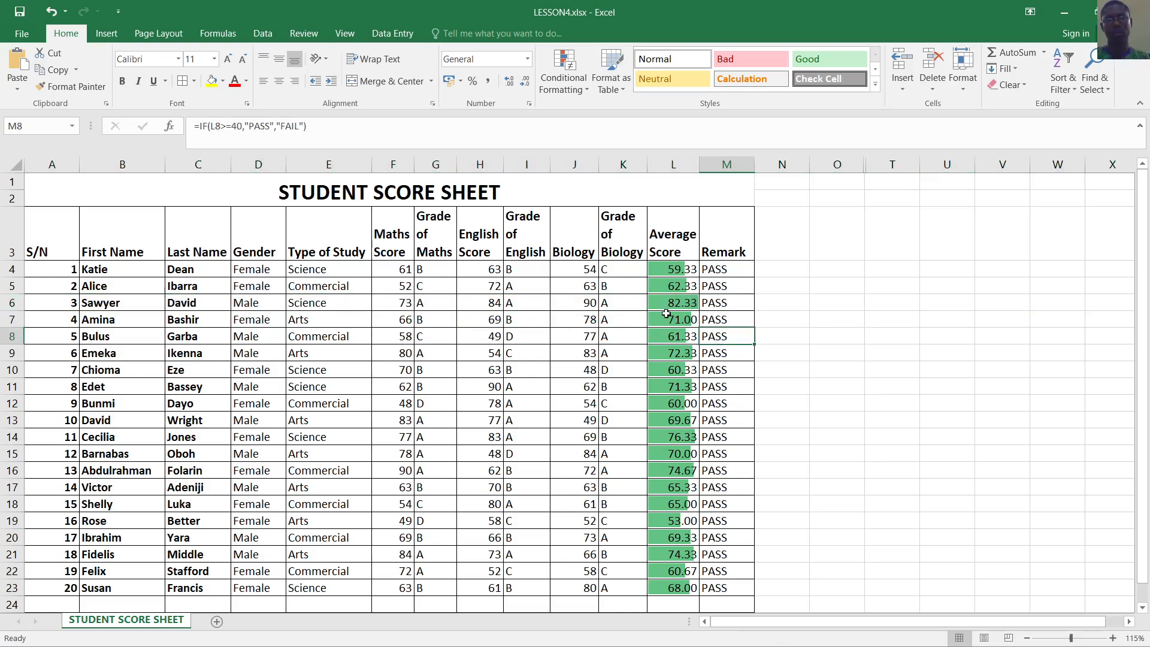
scroll(668, 318, "up", 2)
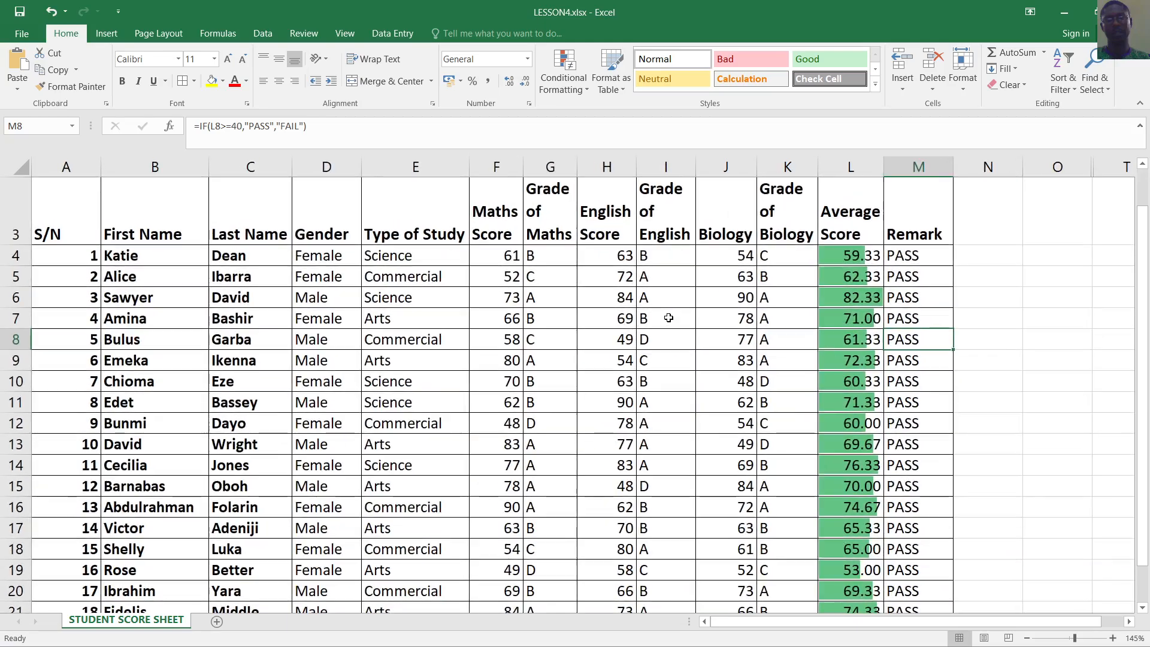
scroll(669, 318, "down", 1)
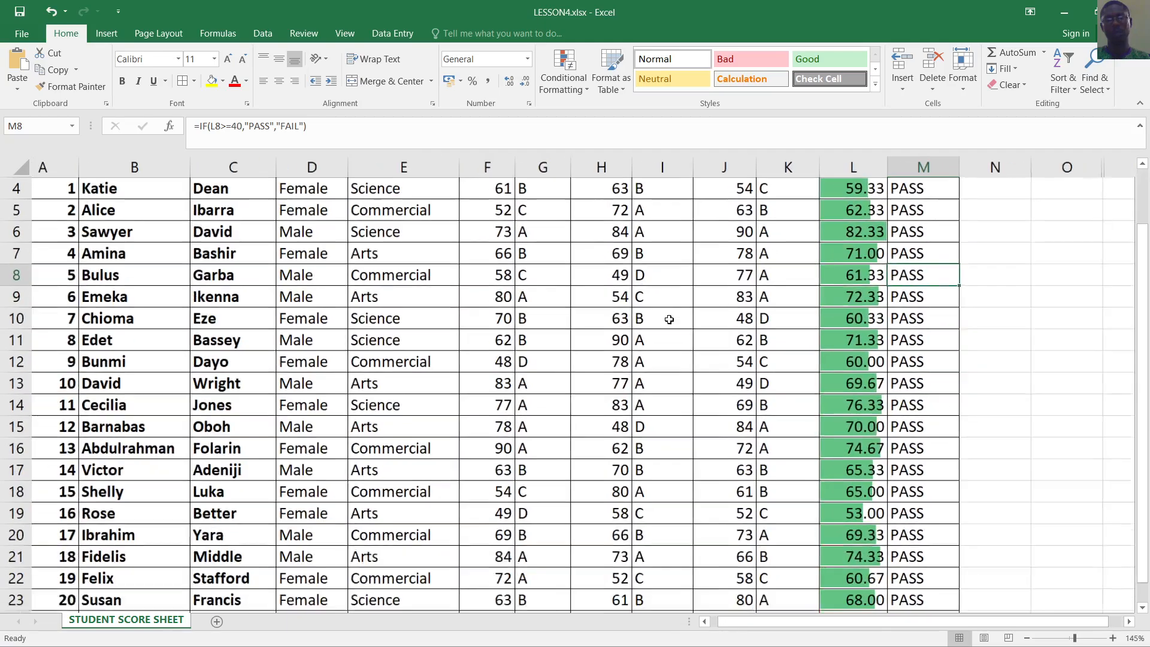
left_click(848, 315)
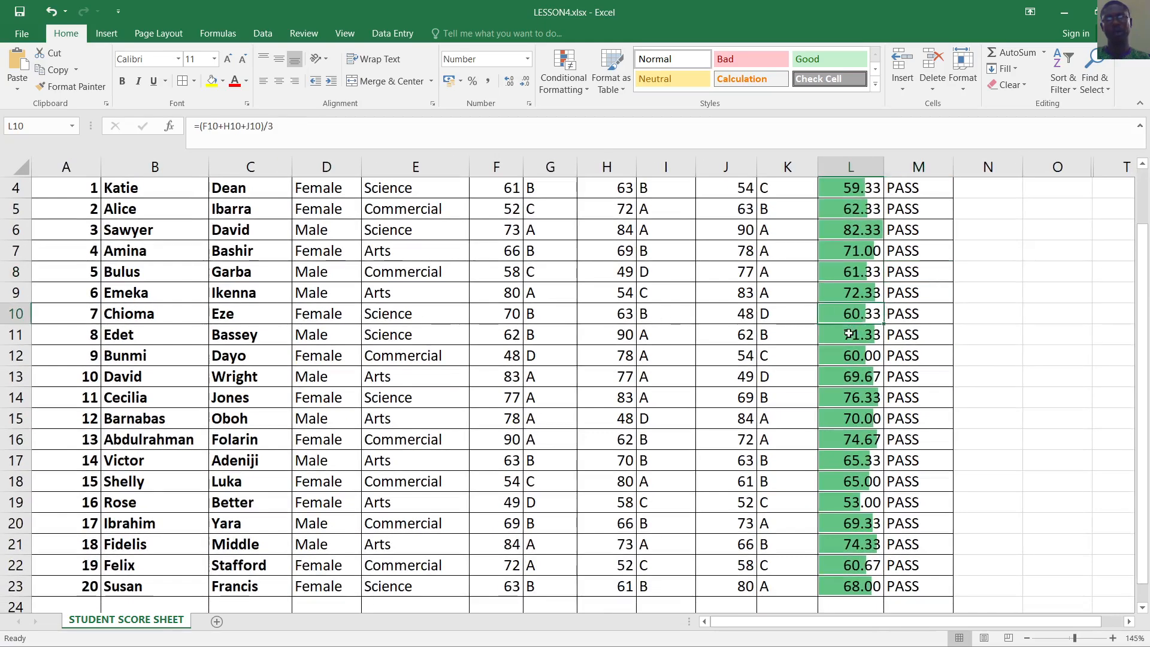
scroll(849, 316, "up", 1)
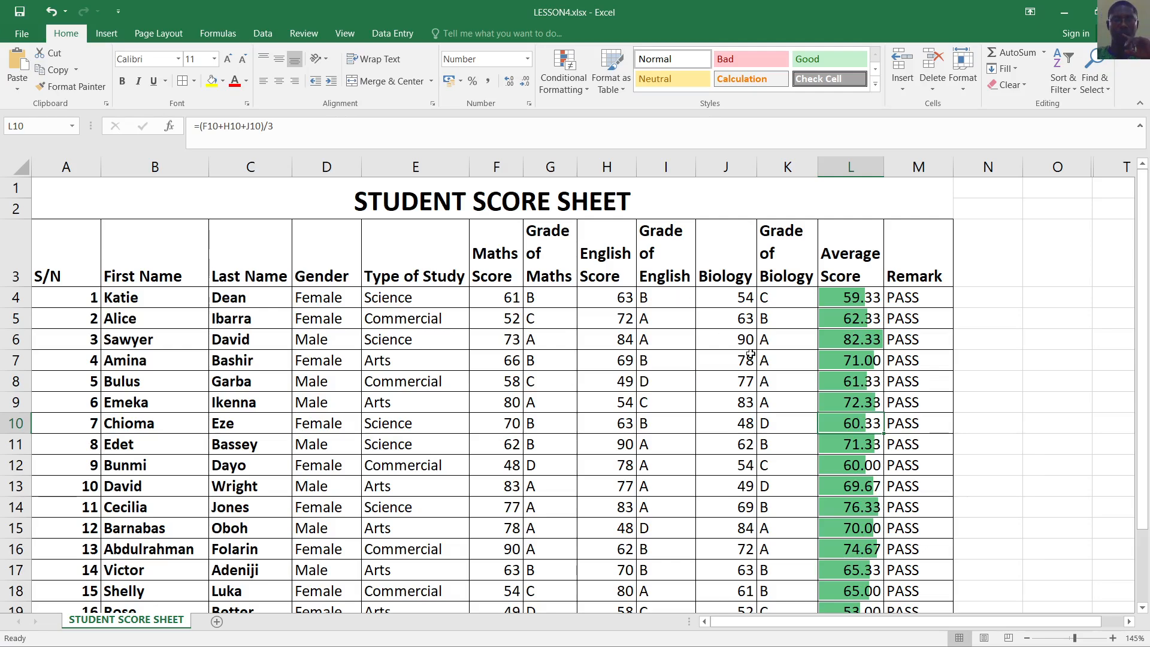
scroll(750, 354, "down", 3)
scroll(750, 358, "up", 2)
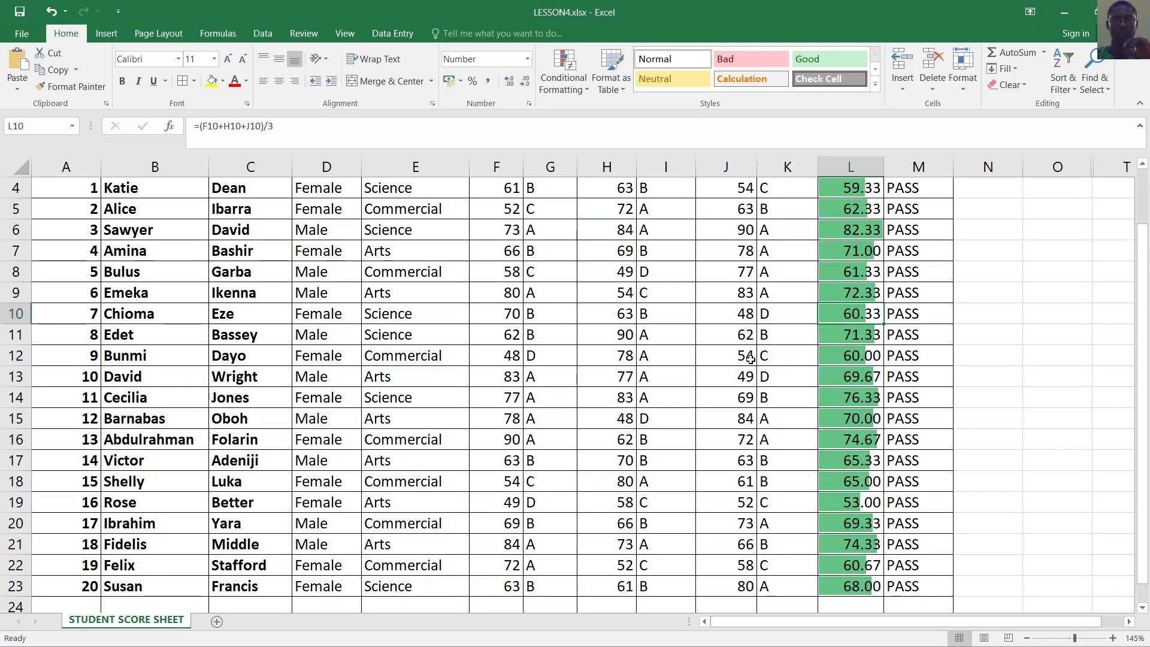
scroll(759, 338, "up", 1)
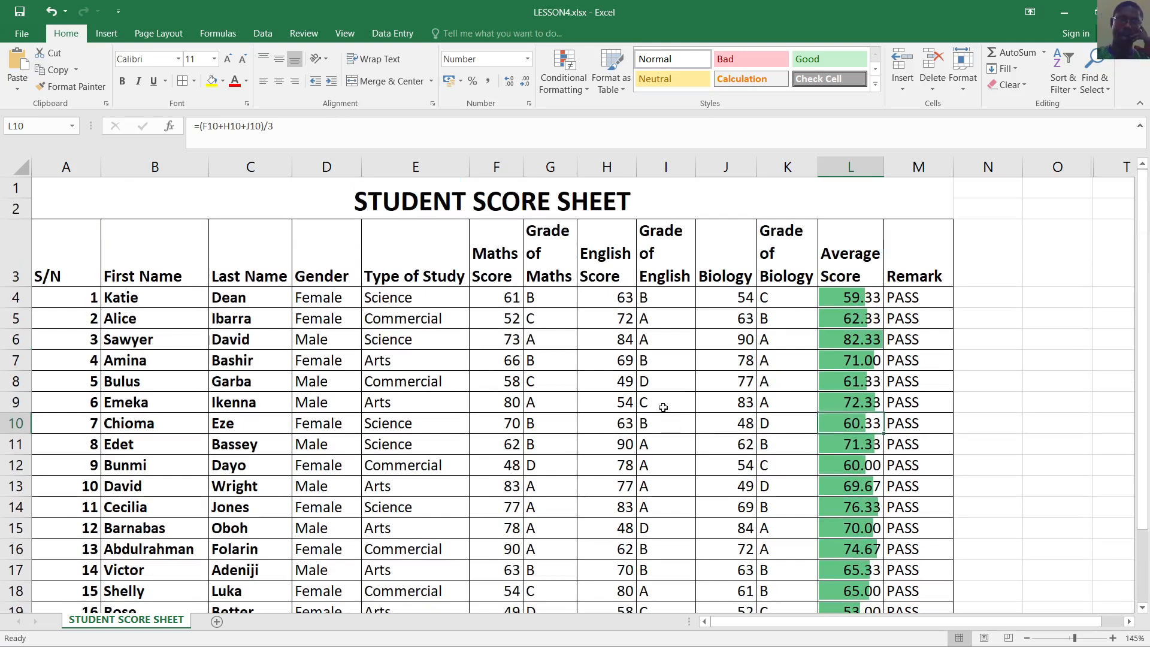
left_click(554, 360)
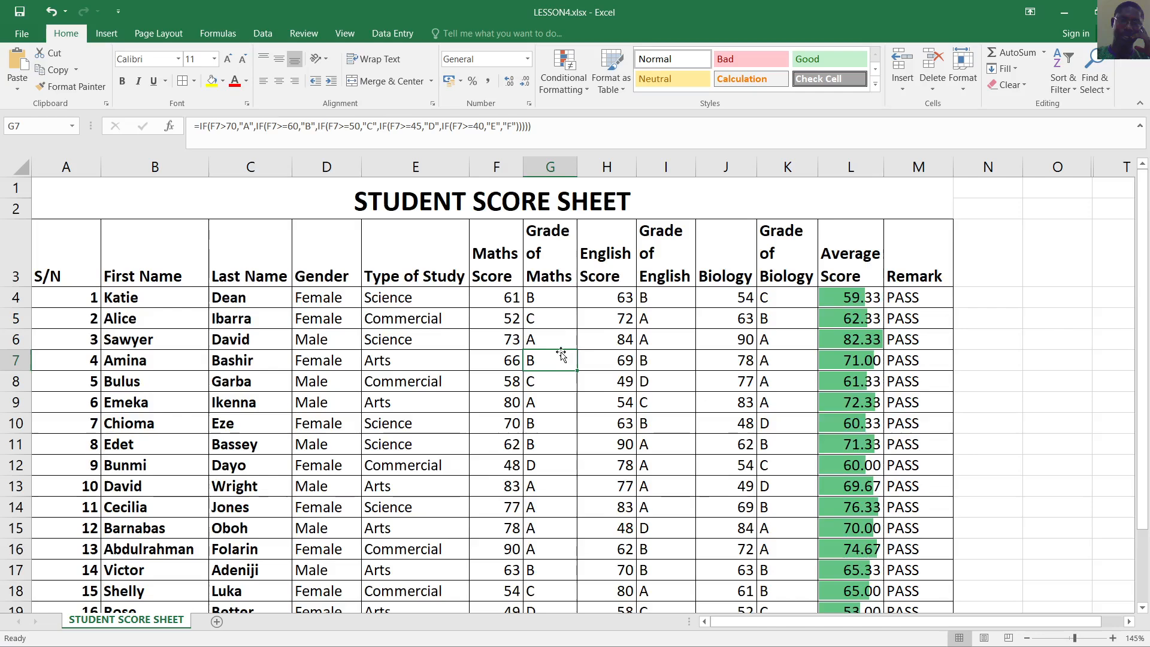
scroll(559, 359, "down", 2)
scroll(561, 359, "up", 1)
scroll(562, 359, "up", 1)
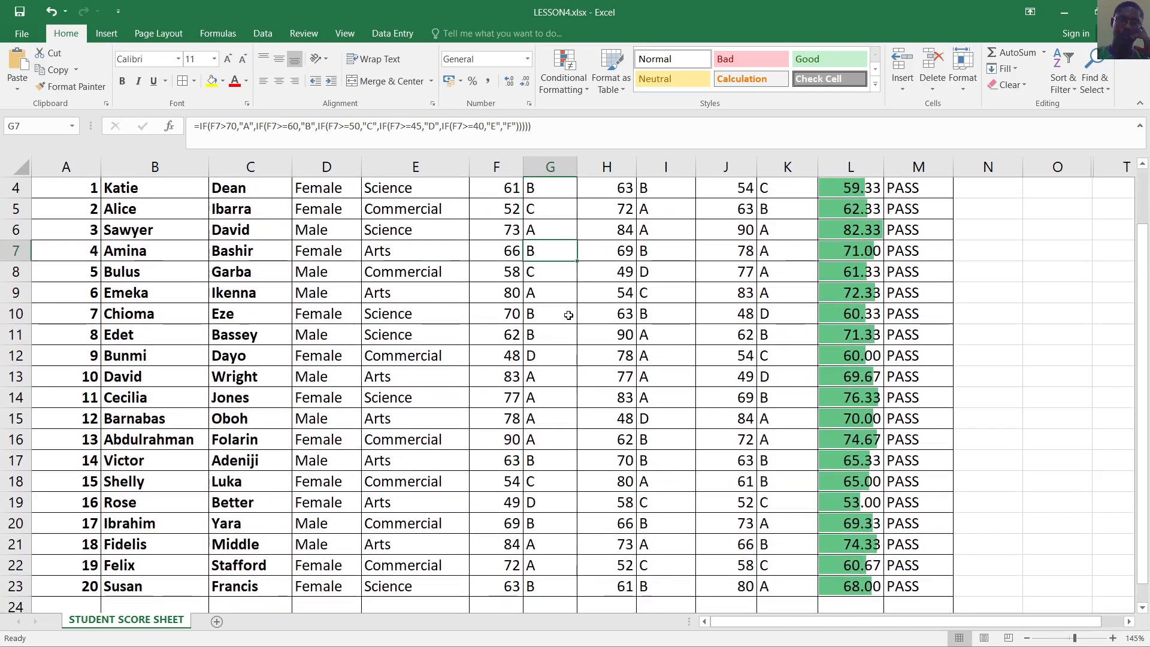
scroll(607, 325, "up", 1)
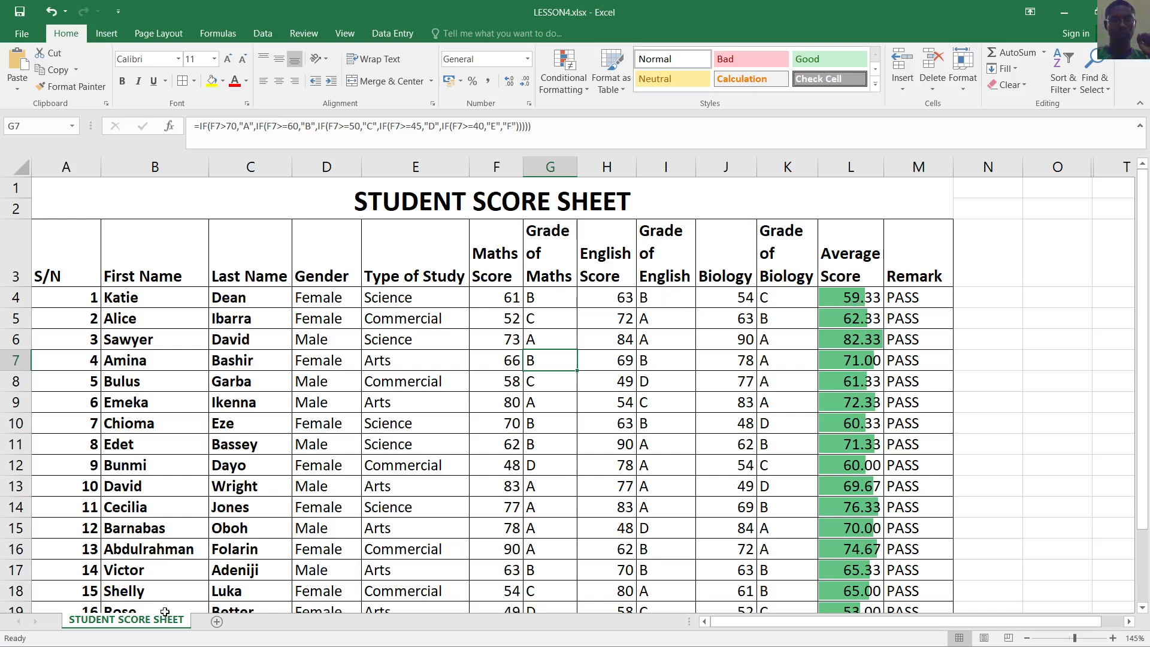
Copy the STUDENT SCORE SHEET tab to create STUDENT SCORE SHEET (2)
left_click_drag(162, 624, 216, 619)
left_click(138, 622)
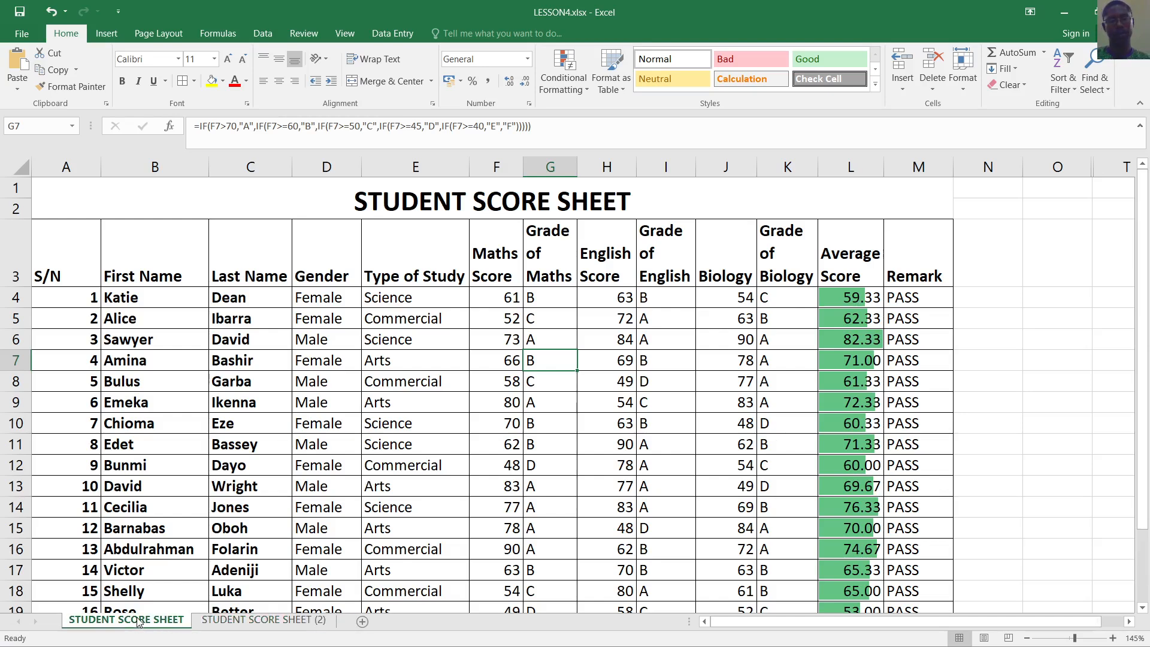
left_click(236, 620)
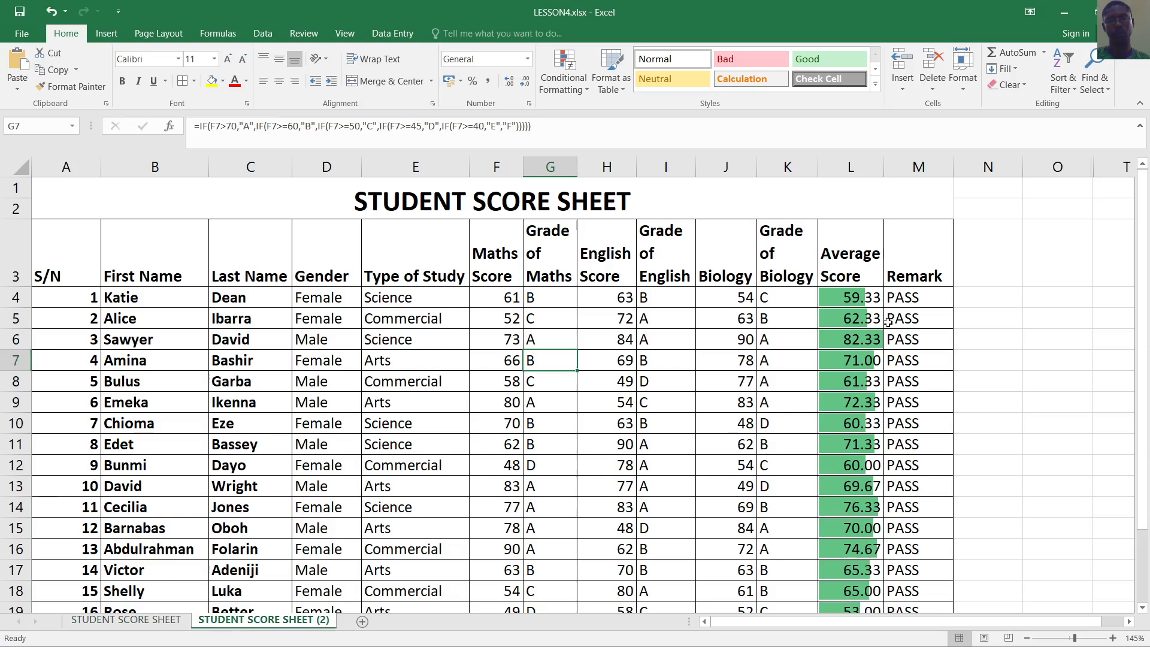
On the copy, clear the data bar rules from the Average Score cells in column L
left_click_drag(854, 298, 867, 612)
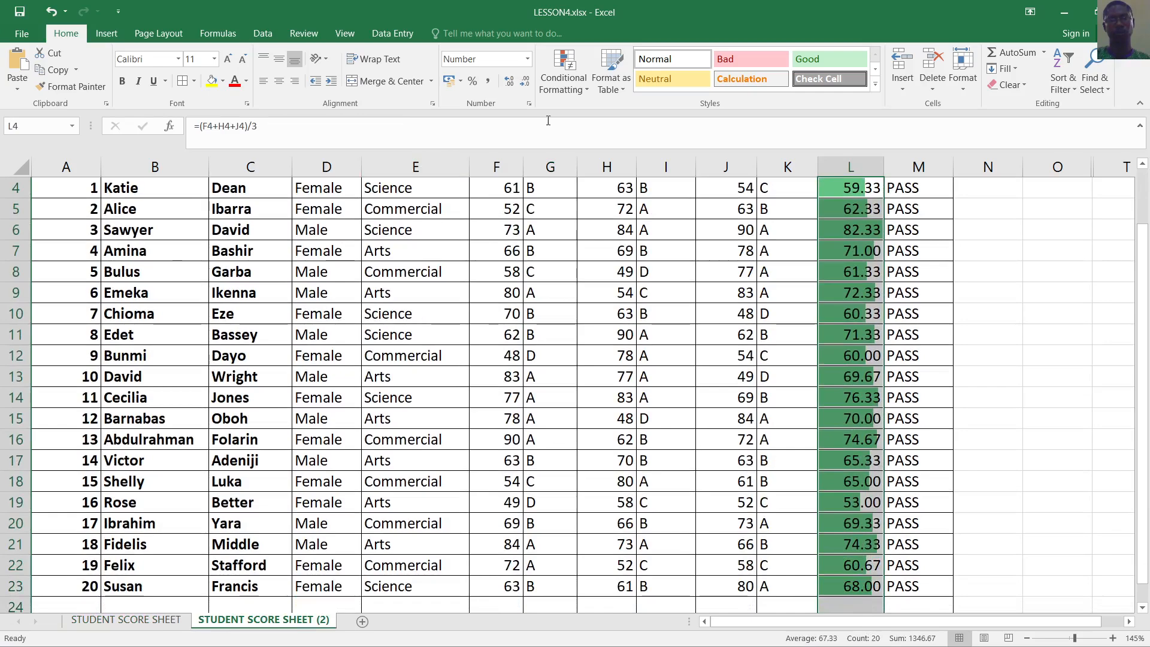
left_click(584, 92)
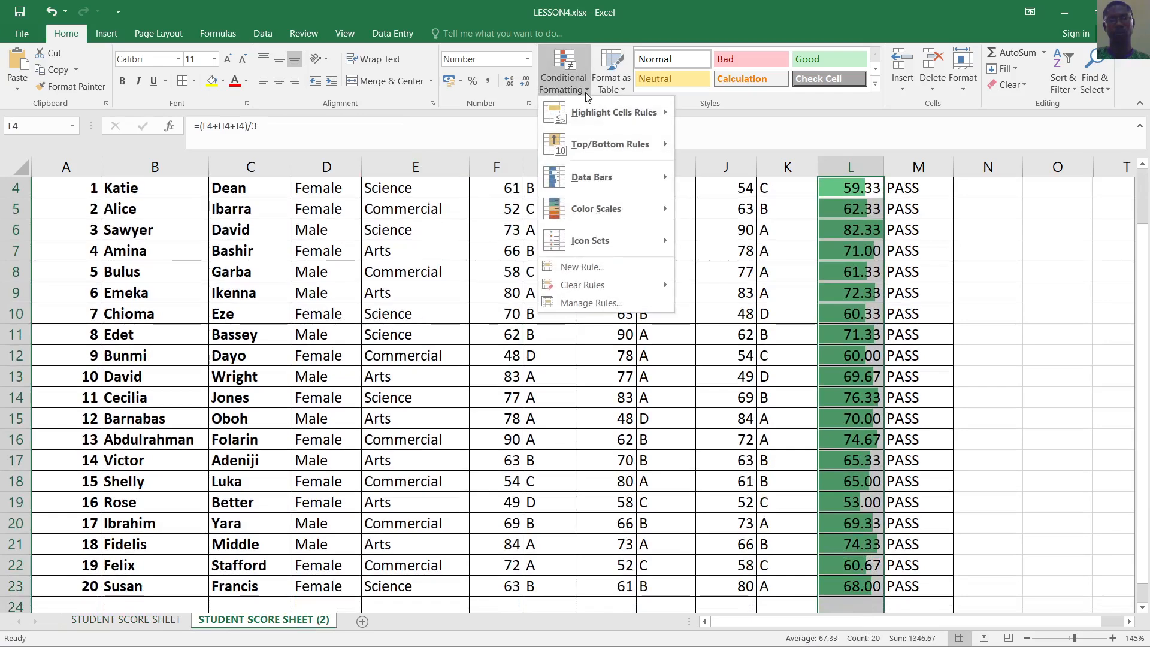
mouse_move(601, 283)
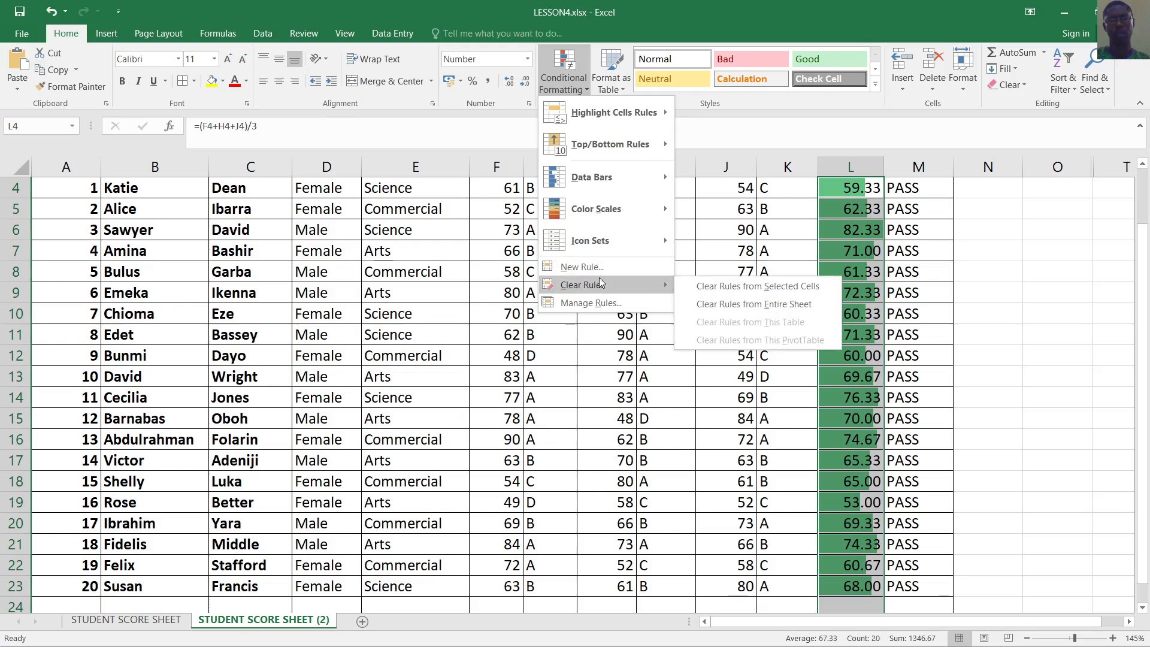
left_click(740, 285)
left_click(982, 335)
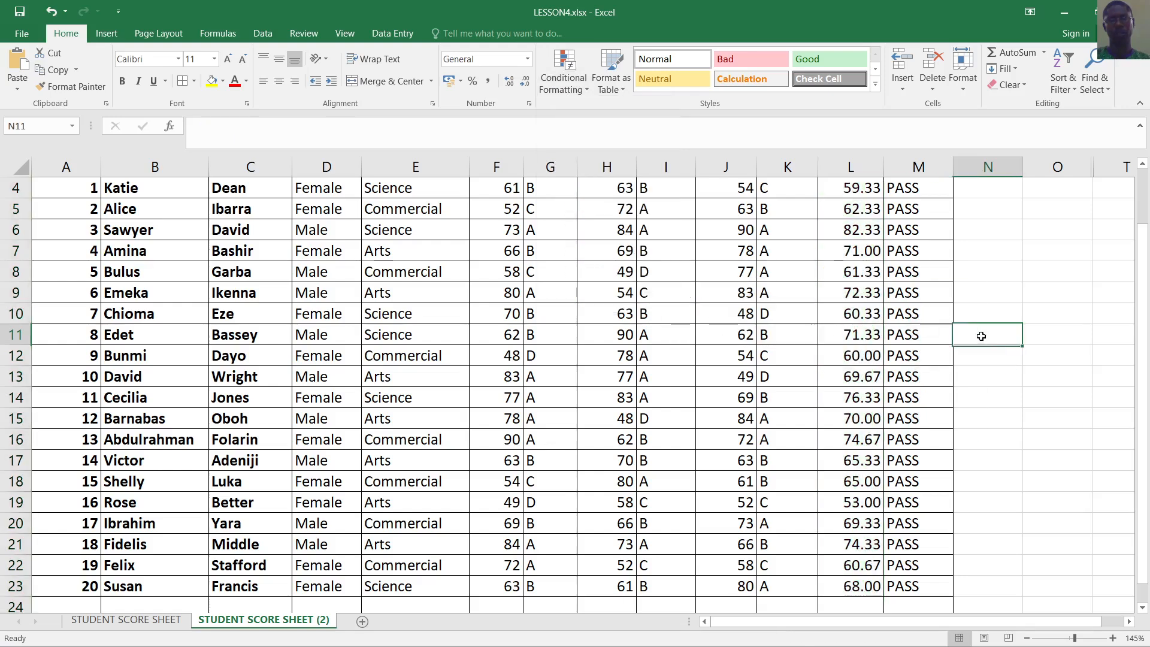
Compare the copy with the original sheet and check the Maths grade formula in G5
left_click(139, 620)
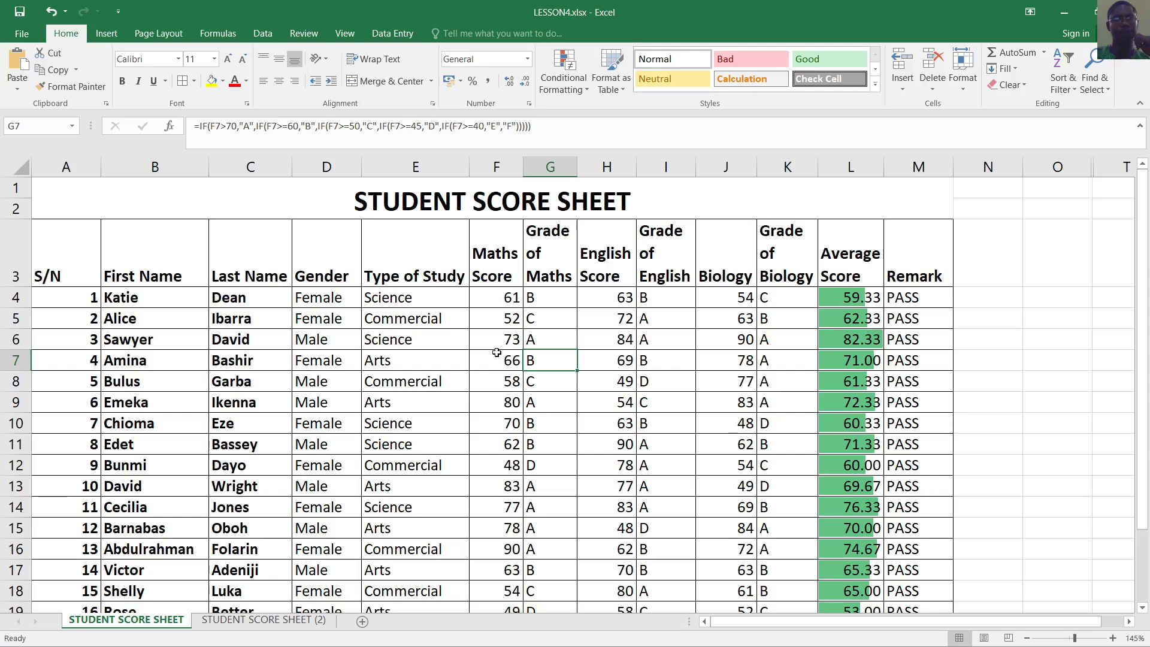
left_click(290, 623)
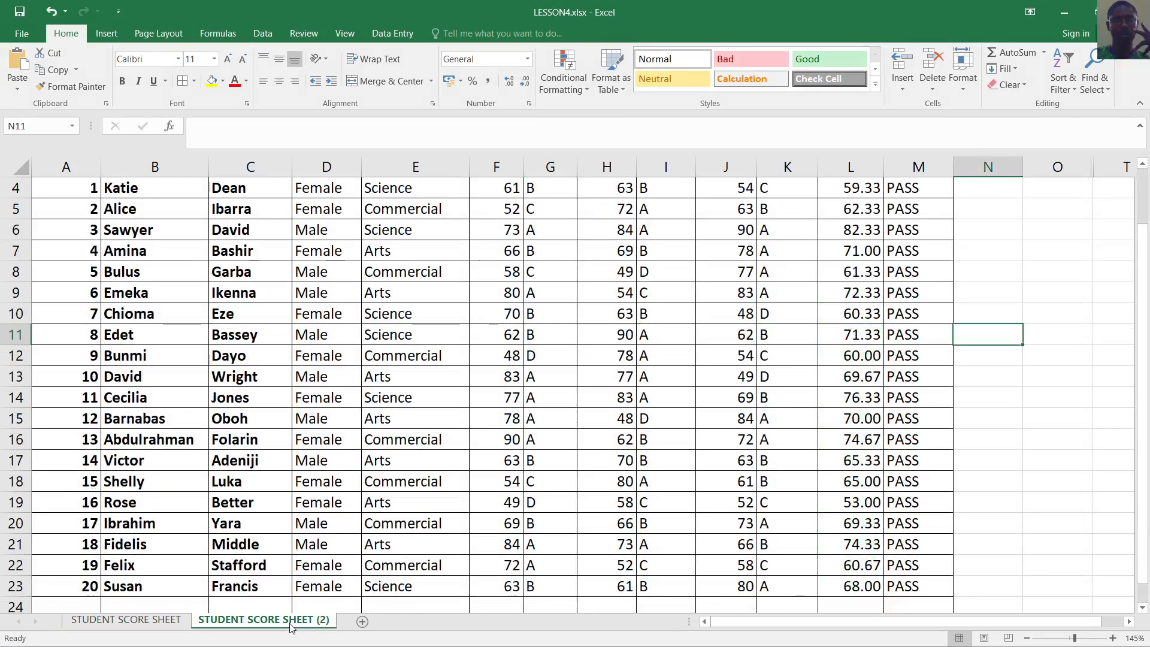
scroll(569, 460, "up", 1)
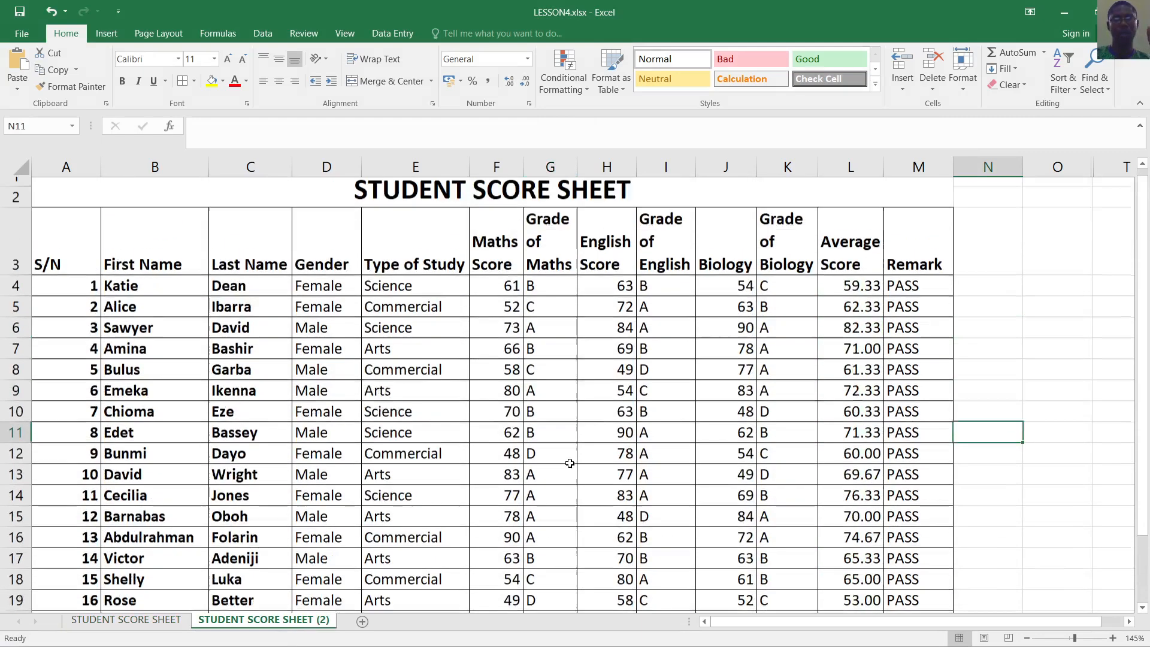
left_click(568, 468)
left_click(563, 324)
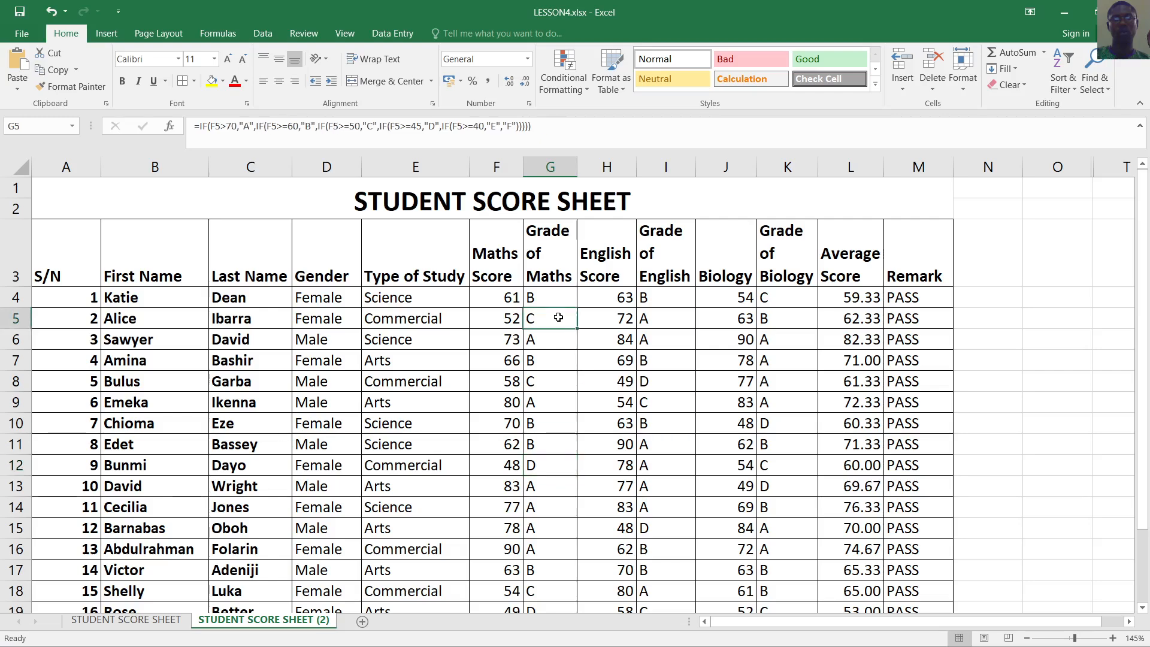
scroll(390, 362, "down", 3)
scroll(390, 363, "up", 3)
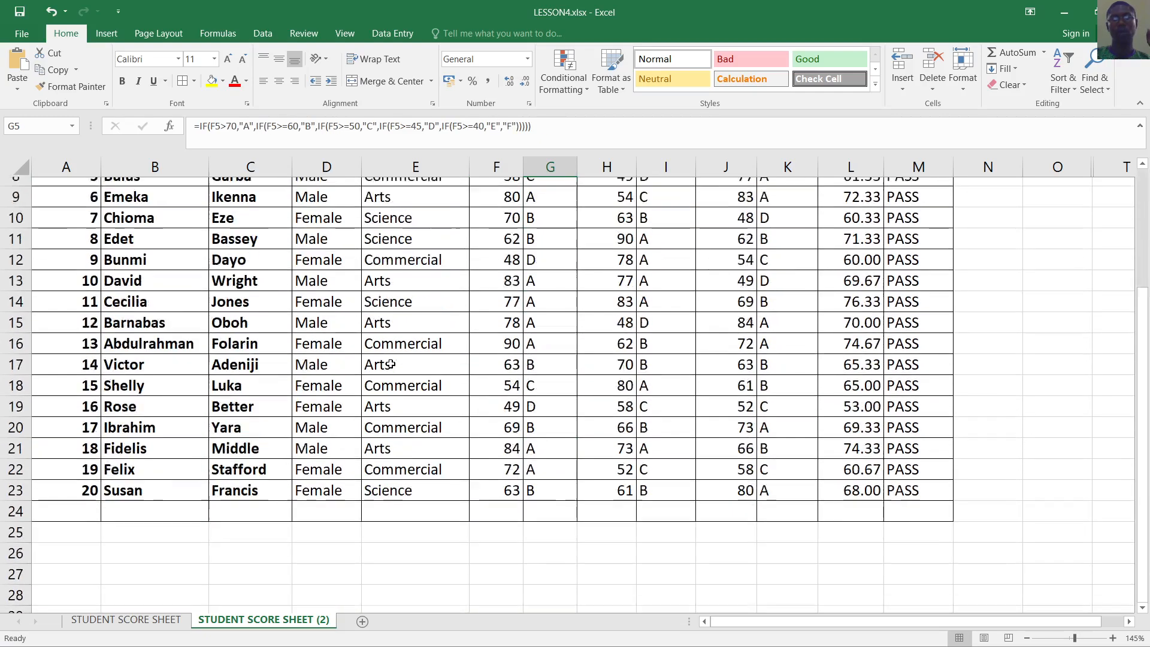
left_click(580, 360)
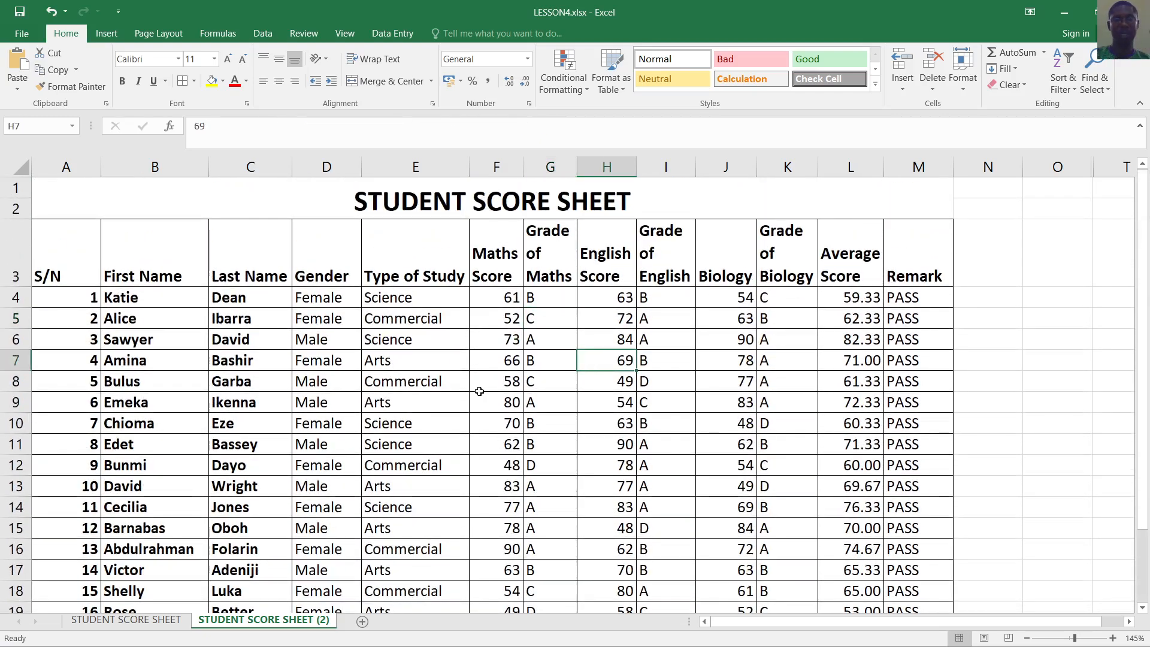
left_click(150, 620)
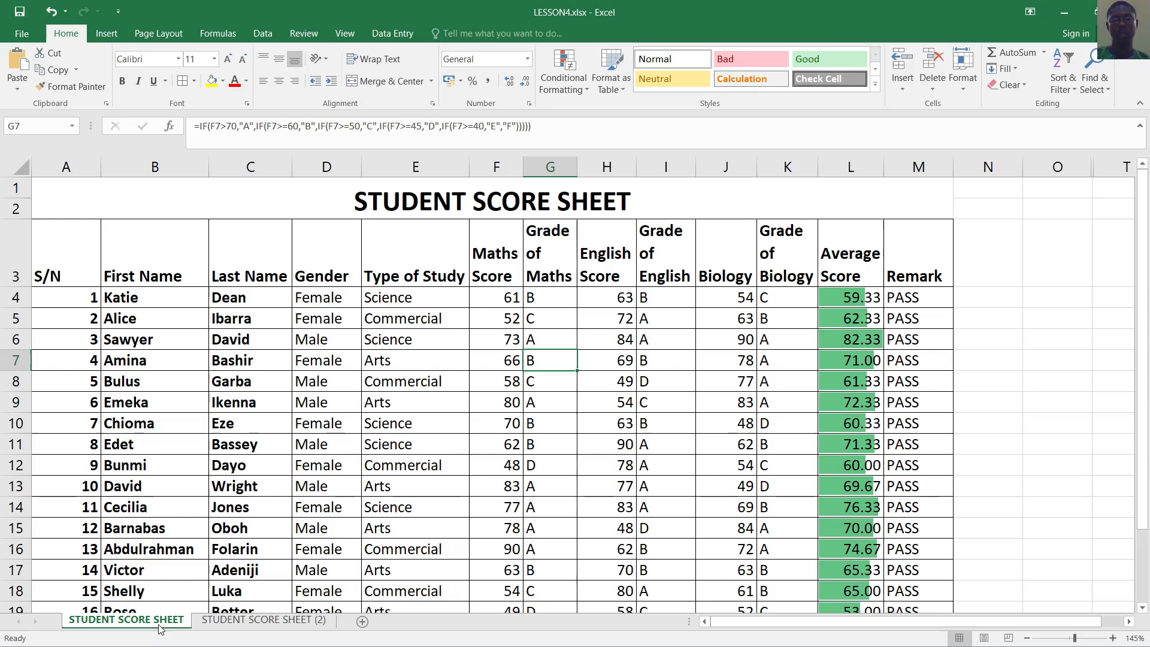
right_click(158, 624)
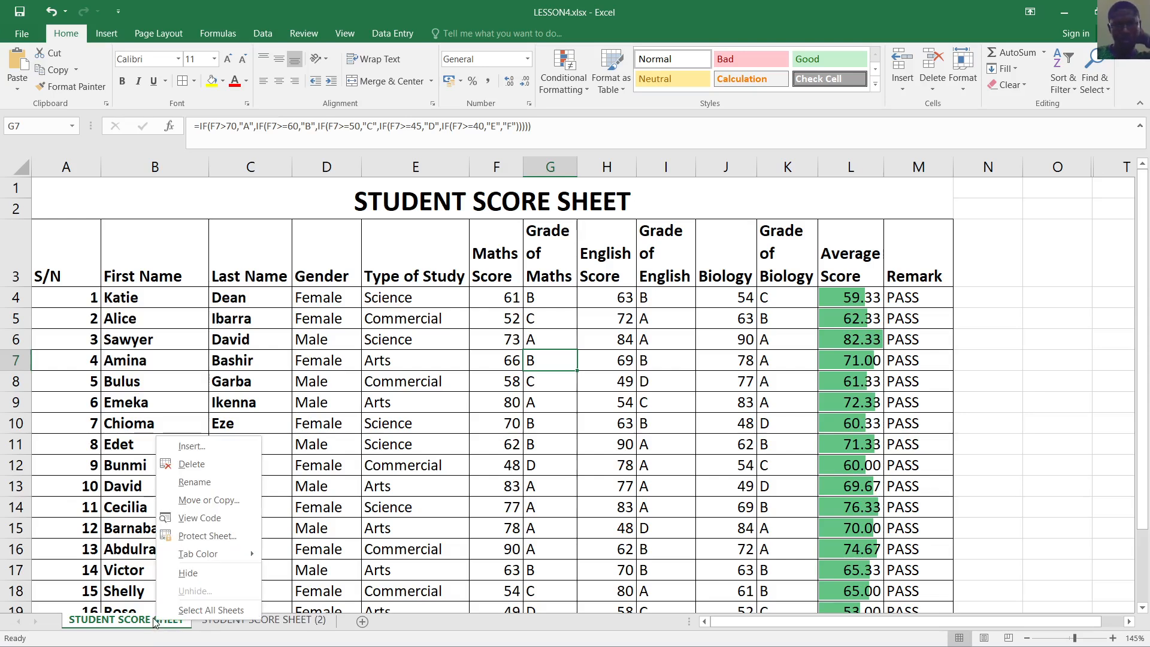
left_click(224, 500)
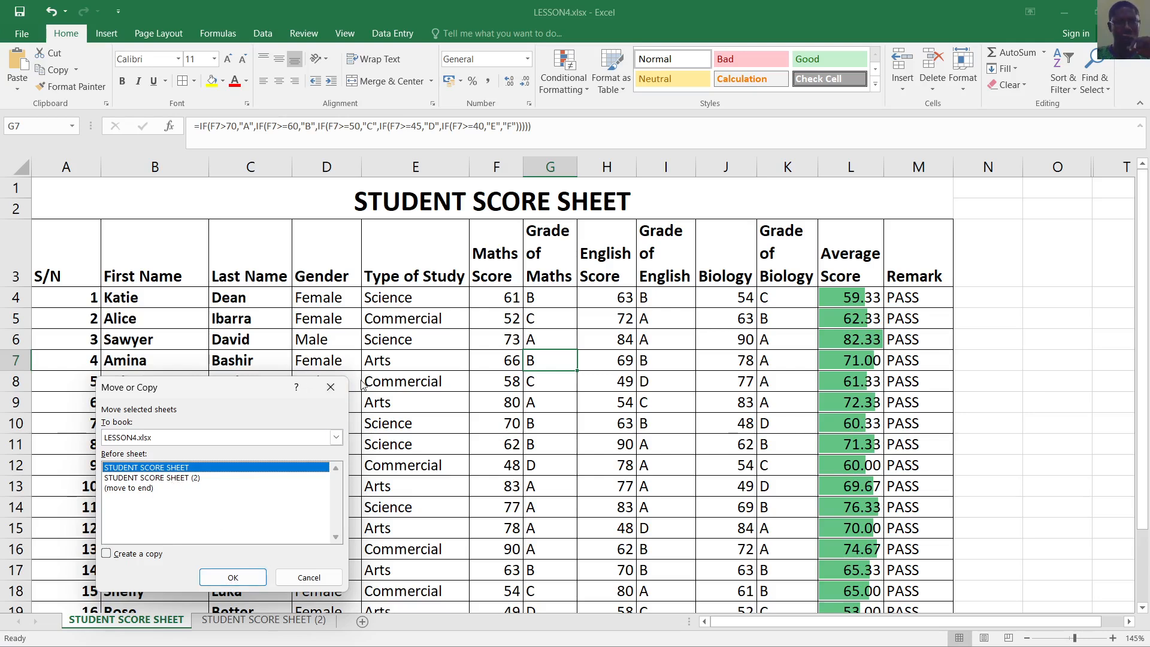
left_click(331, 388)
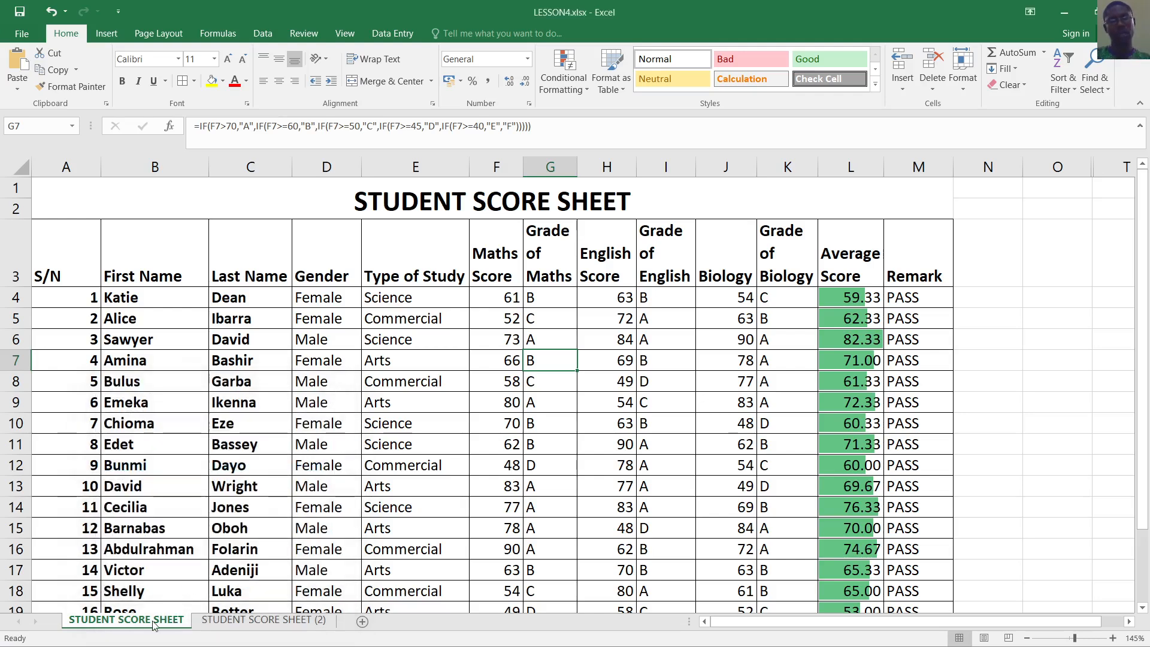
left_click(488, 527)
scroll(491, 524, "up", 2, "ctrl")
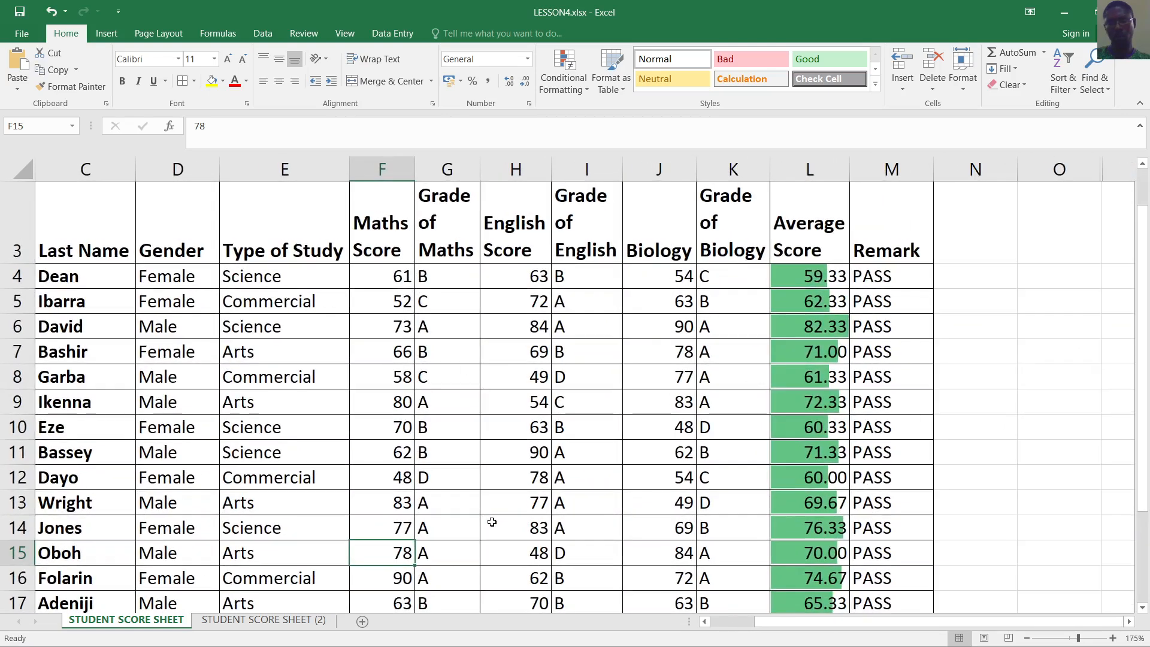
scroll(518, 546, "down", 1)
scroll(518, 546, "down", 1)
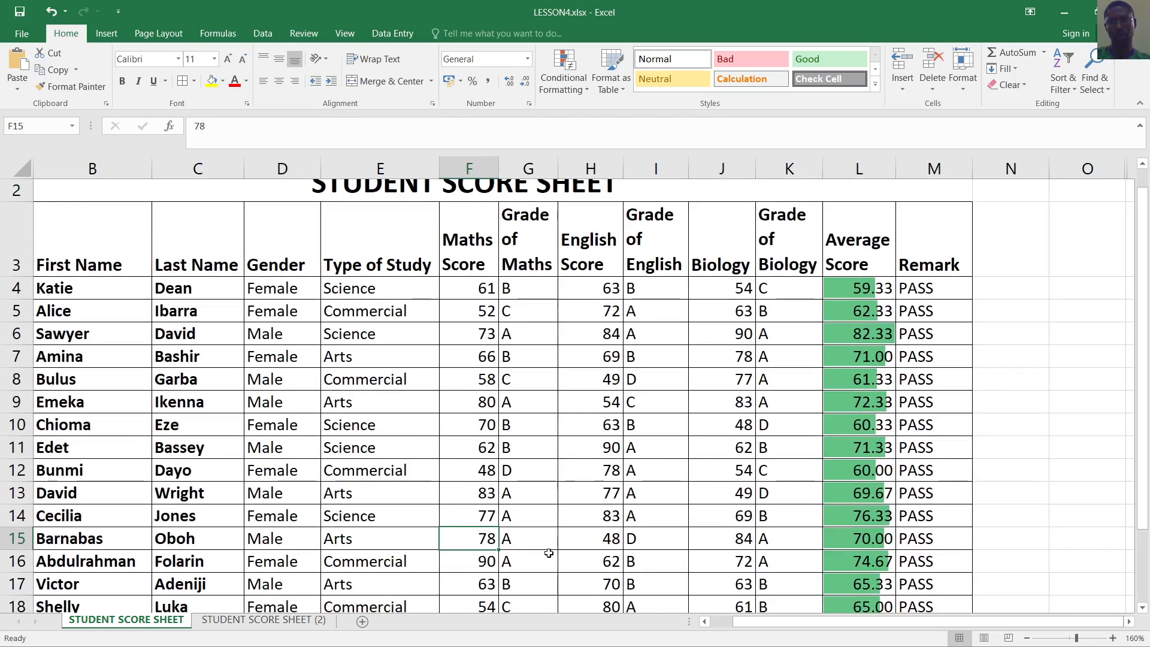
left_click_drag(830, 626, 778, 624)
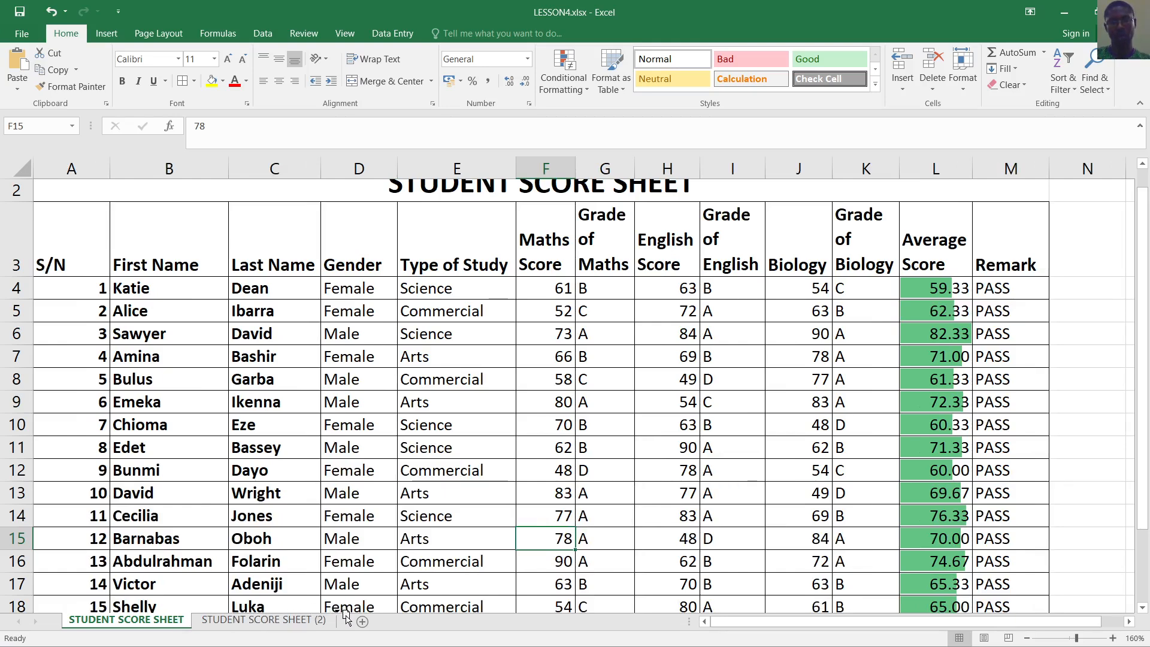
left_click_drag(346, 616, 347, 616)
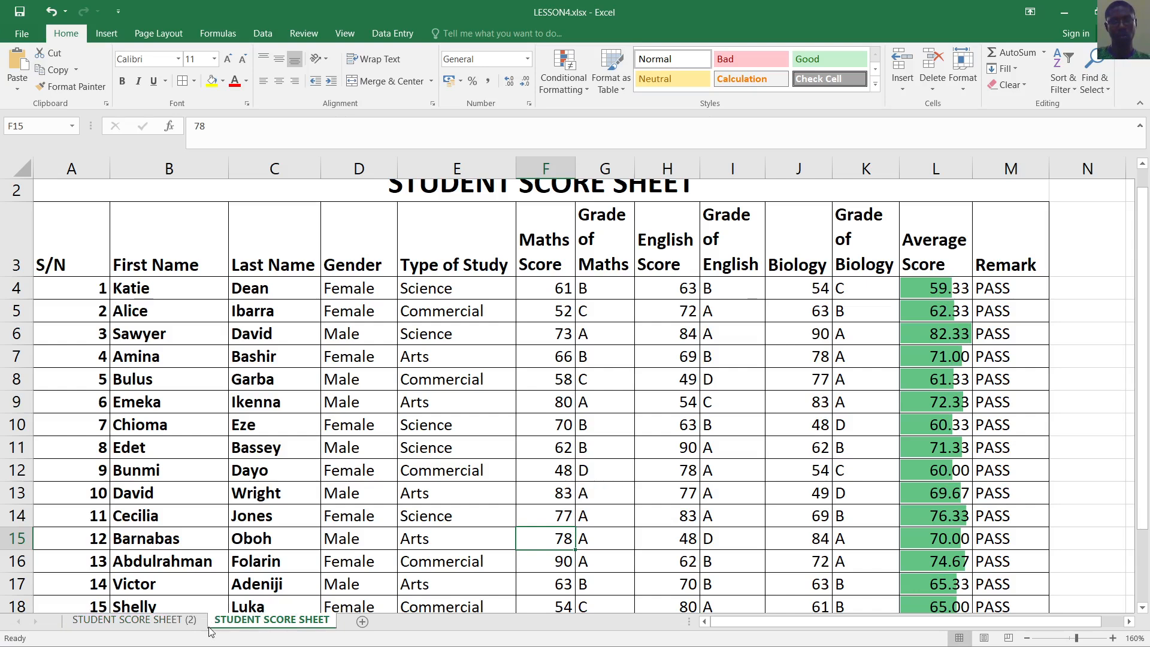
left_click_drag(250, 618, 171, 618)
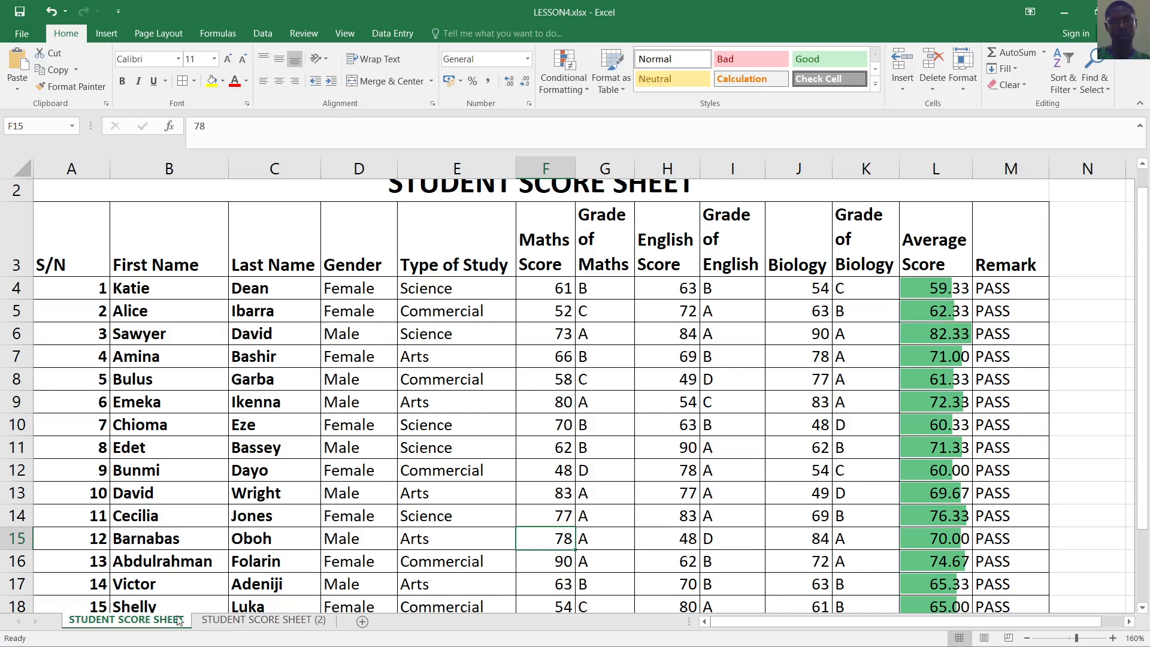
left_click(267, 620)
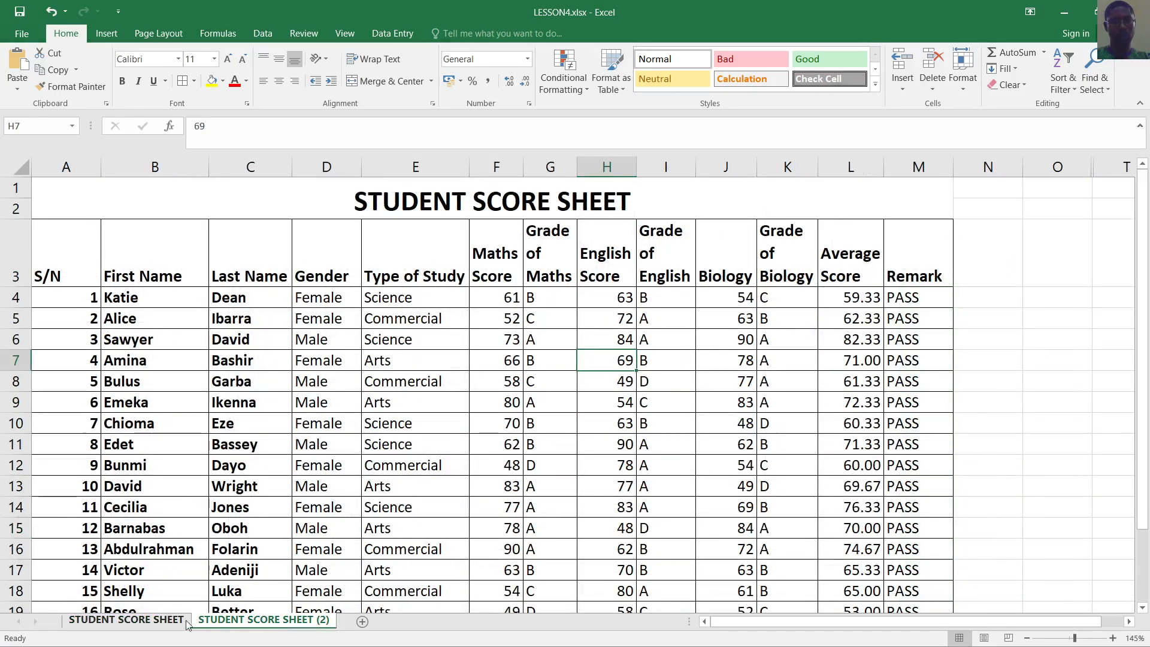
left_click(154, 620)
left_click(256, 620)
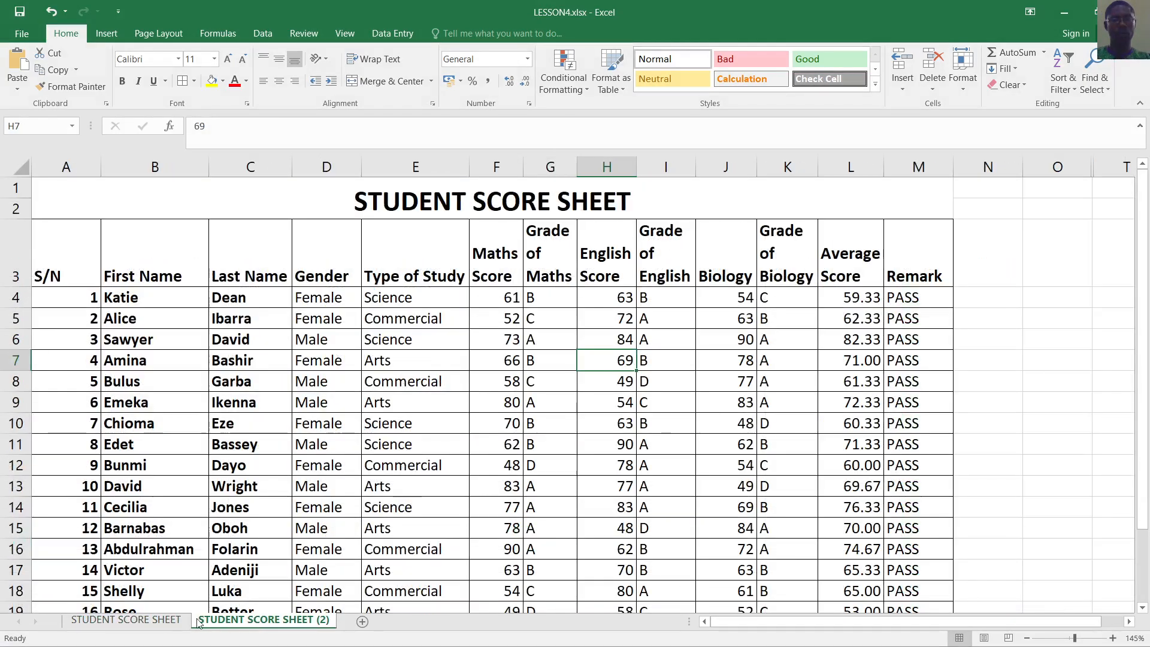
left_click(145, 618)
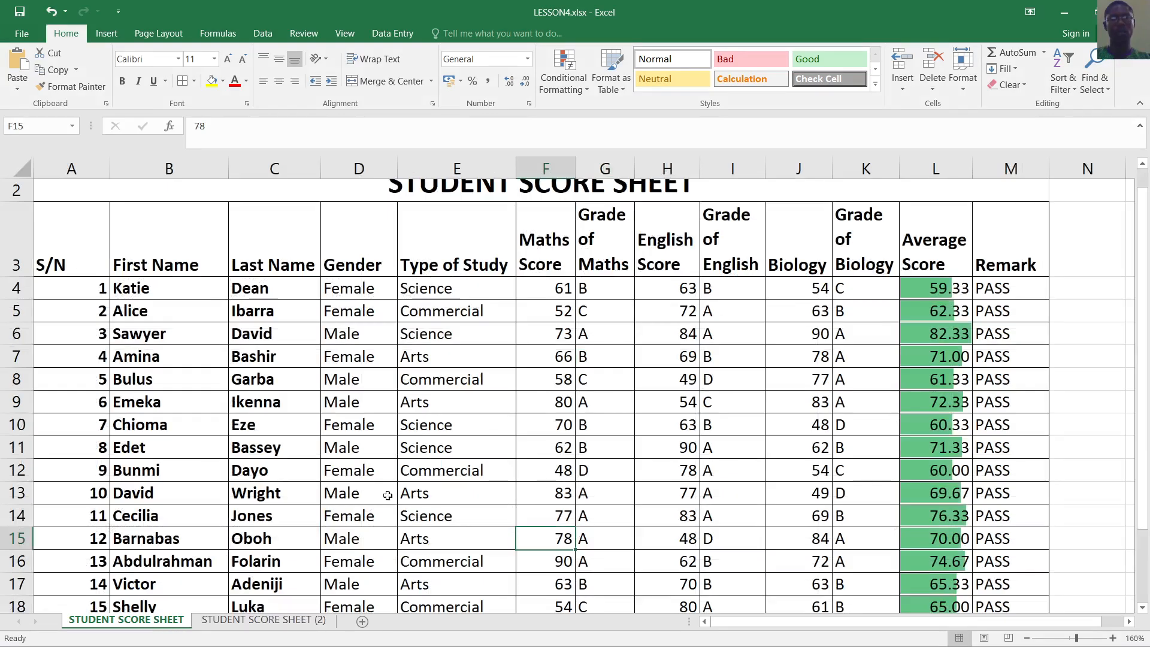
left_click(643, 421)
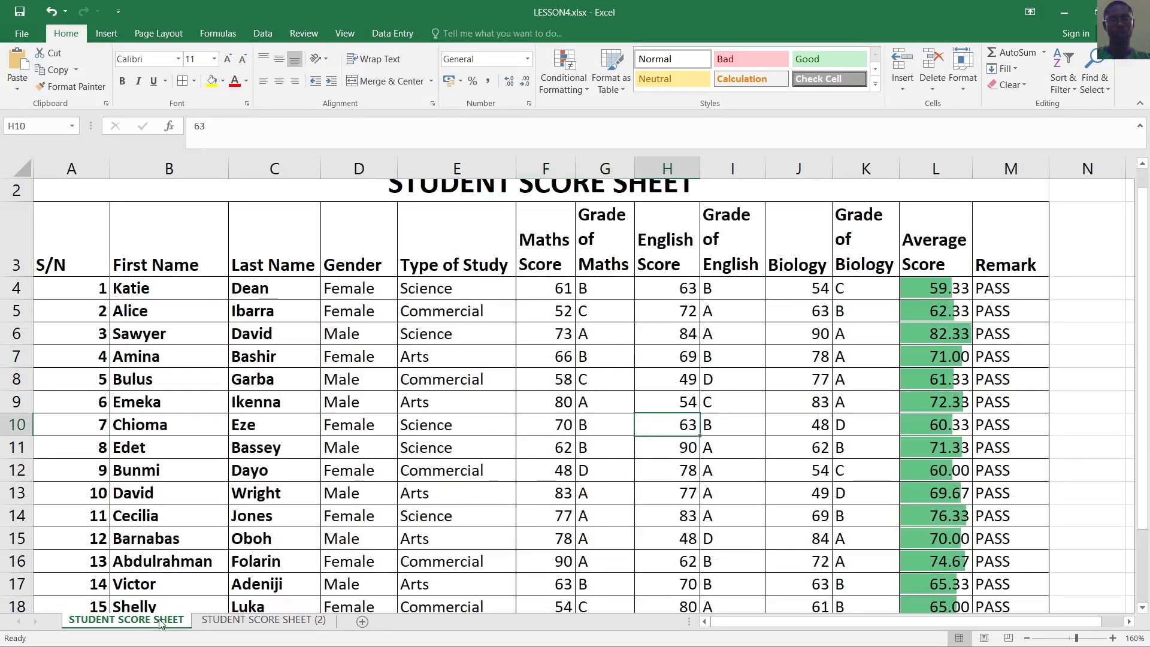
key("Right")
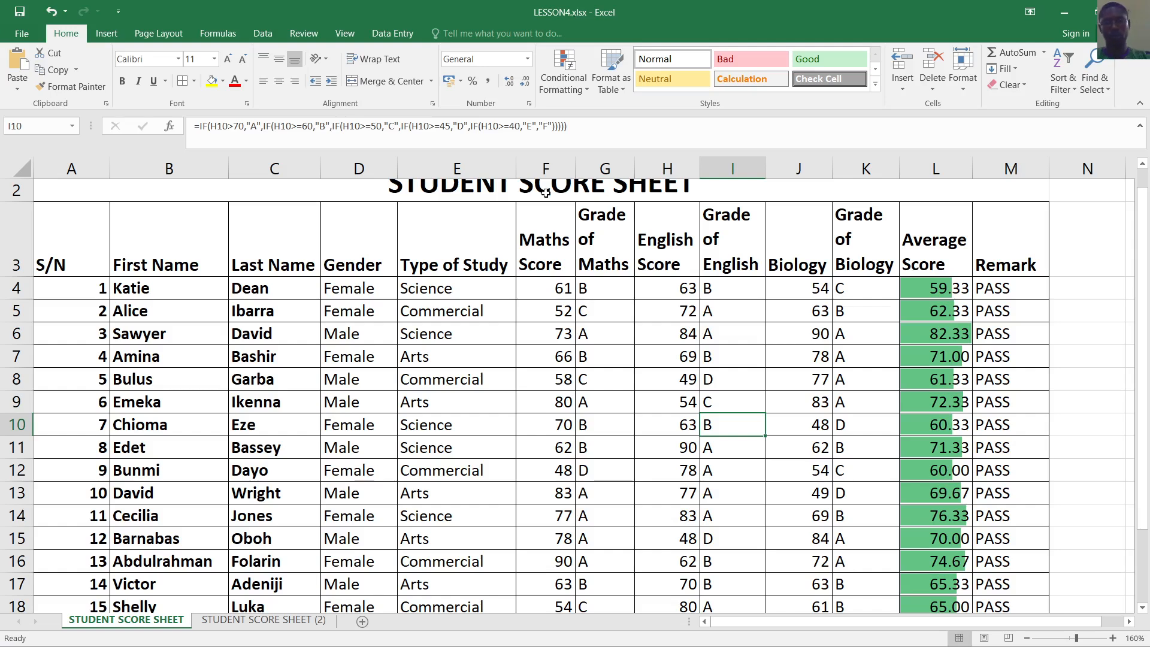
left_click(796, 421)
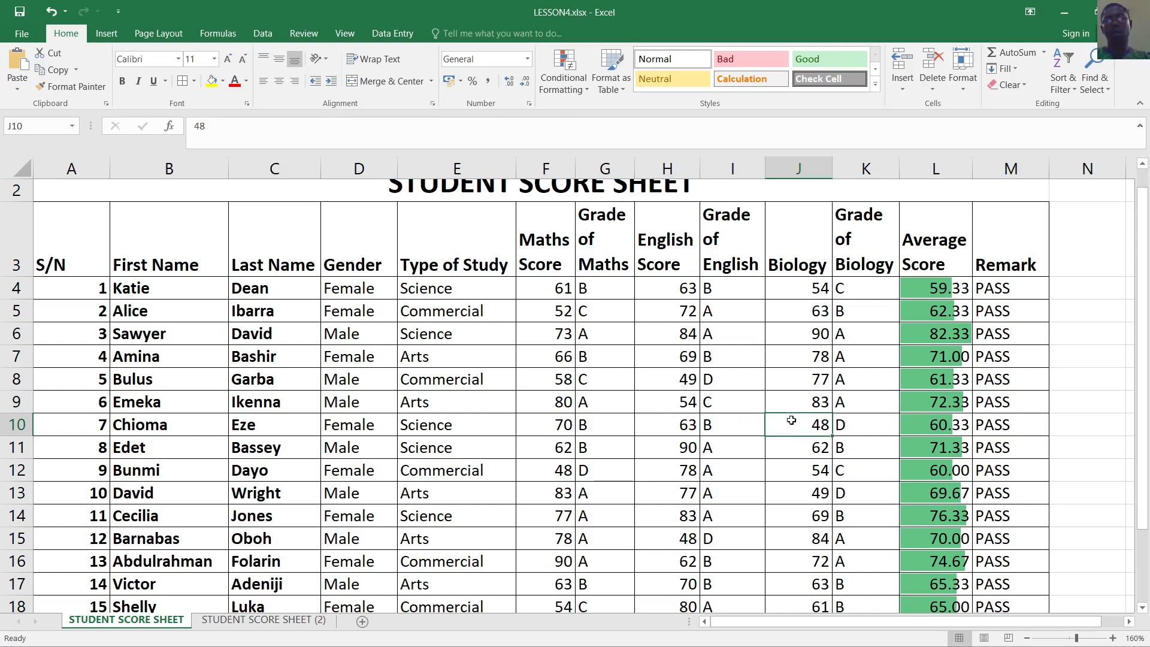
scroll(793, 422, "down", 2)
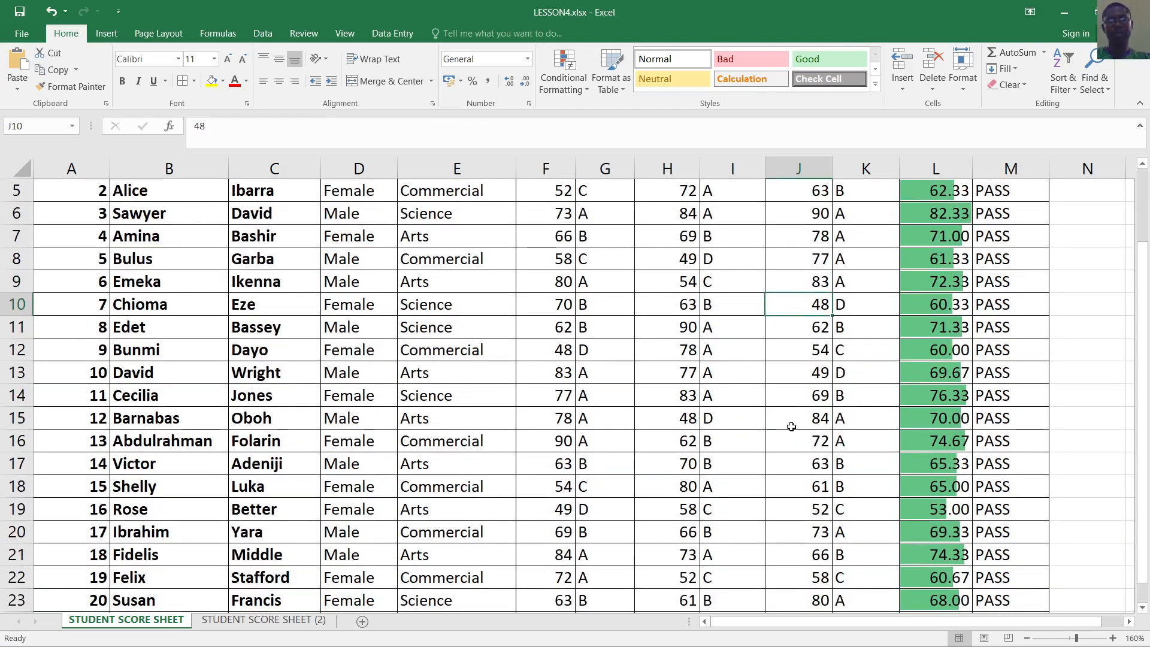
scroll(789, 428, "down", 1)
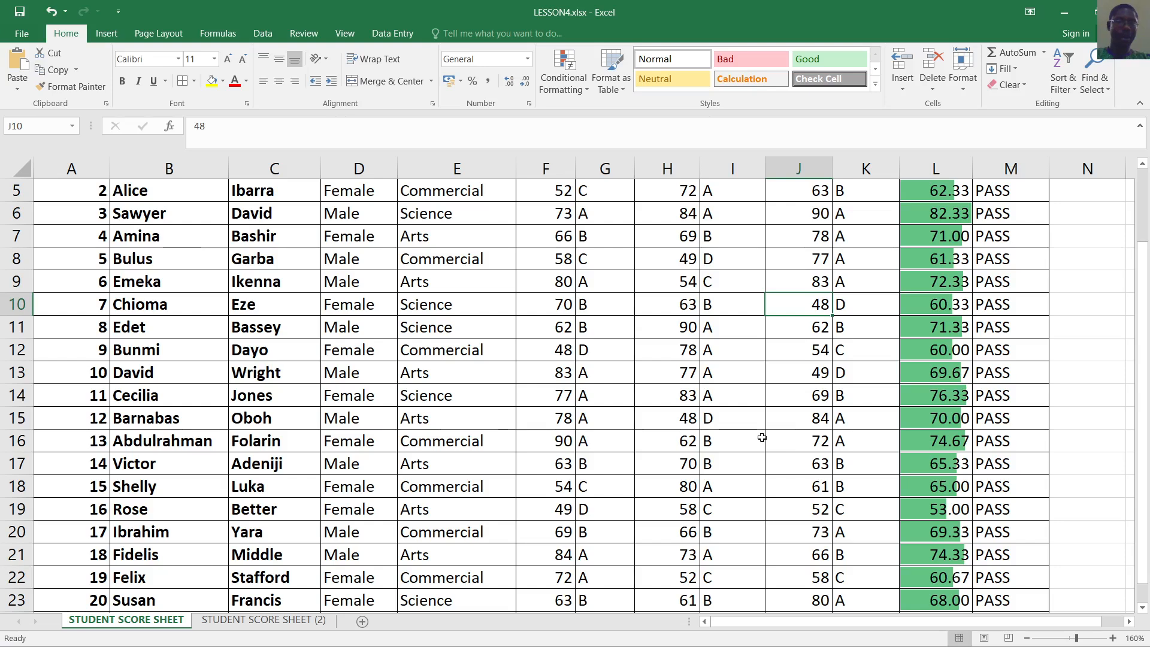
scroll(762, 436, "up", 1)
left_click(716, 307)
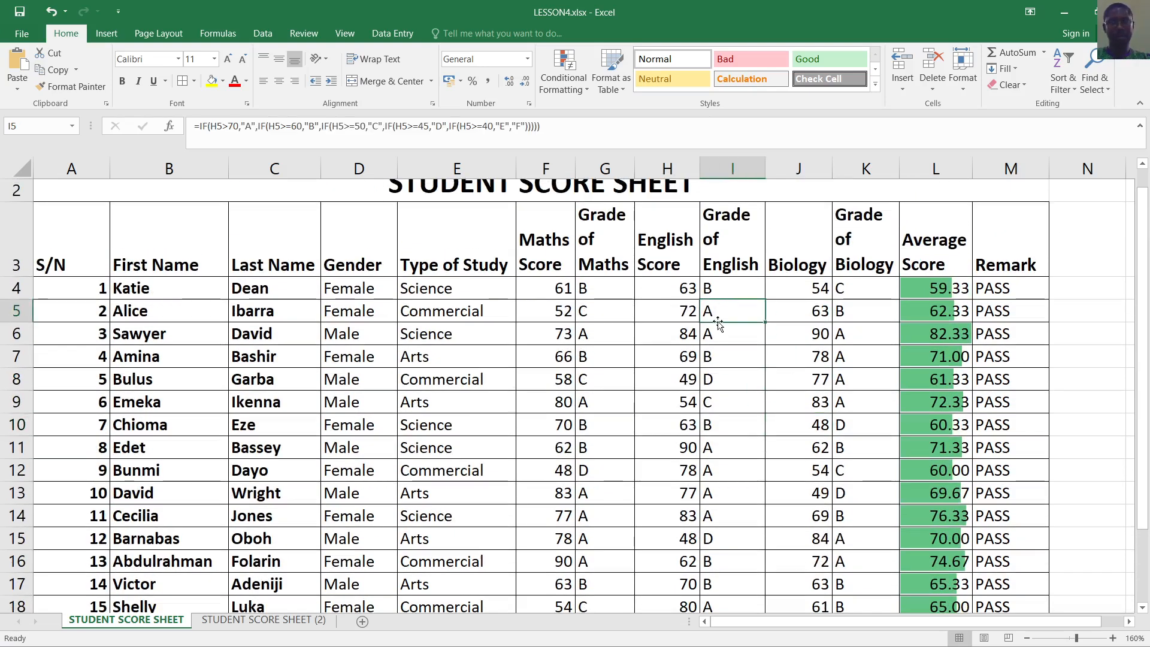
left_click(722, 354)
left_click(732, 301)
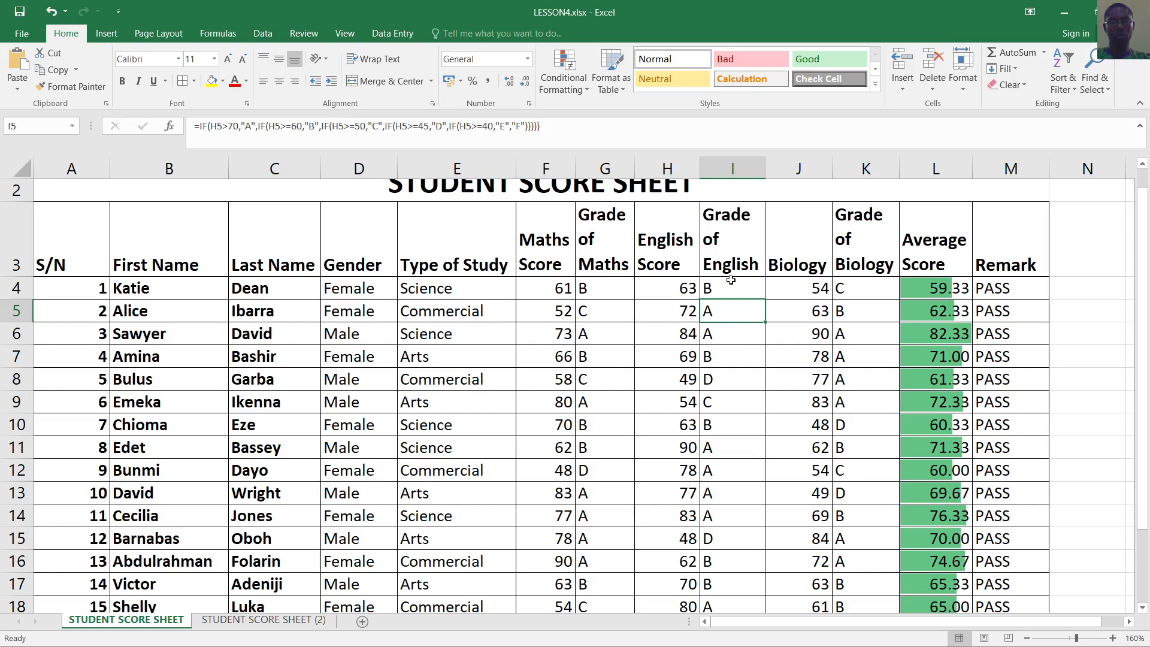
Start an Equal To highlight rule for value A on the English grades I4:I23
left_click_drag(733, 289, 725, 556)
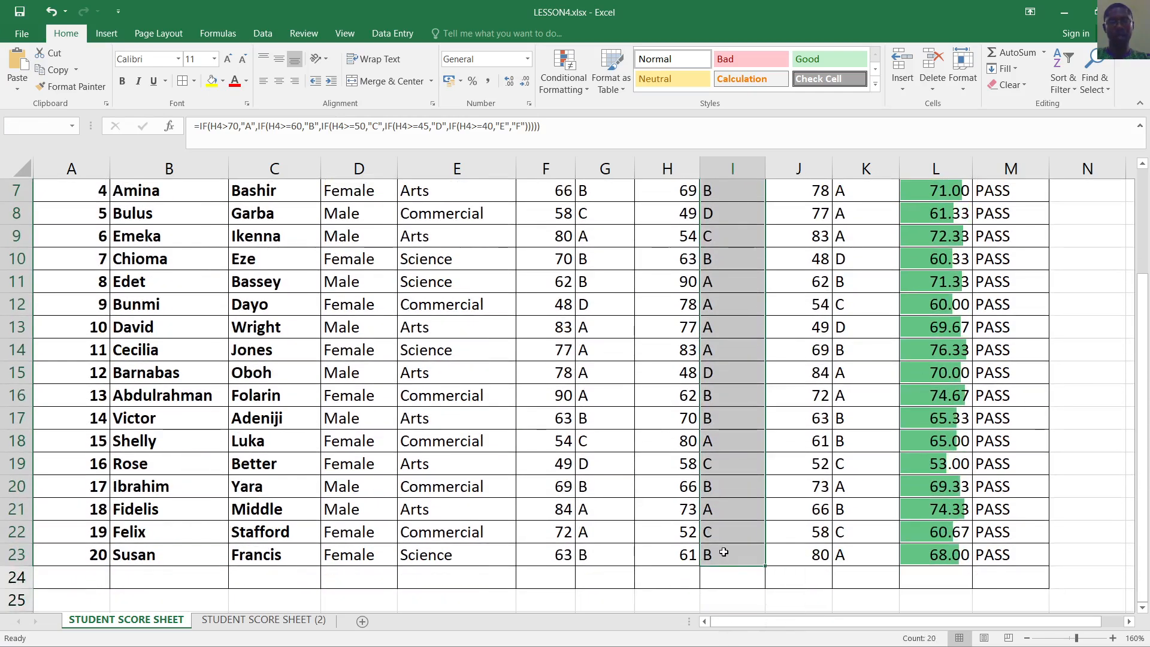
left_click(584, 89)
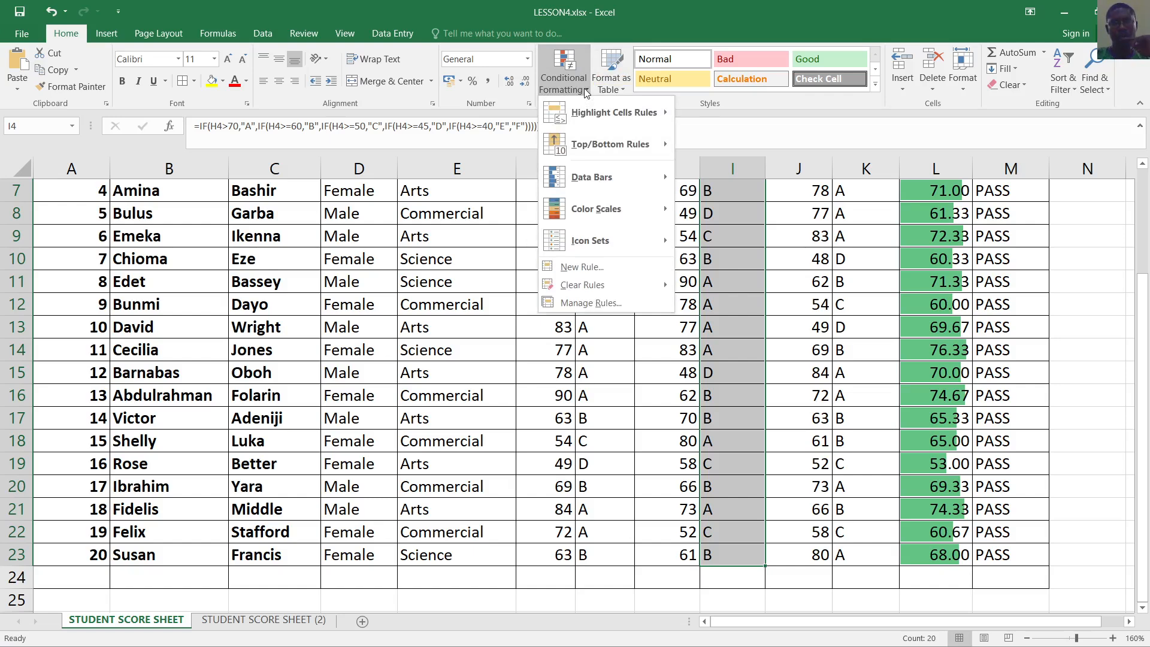
mouse_move(668, 118)
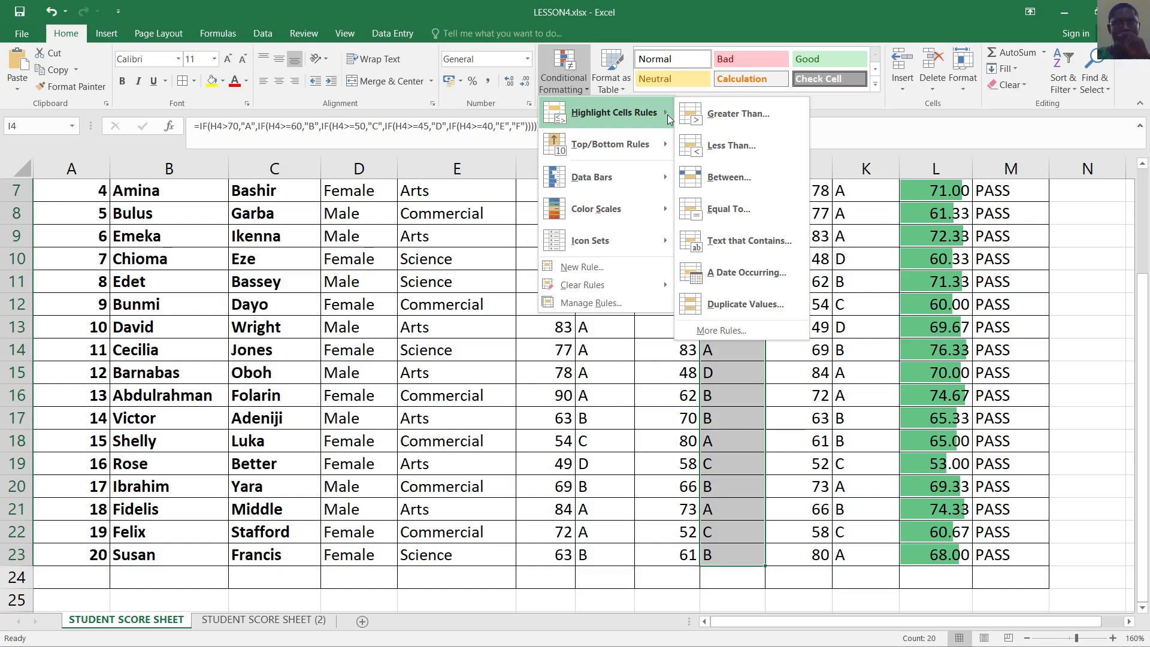
left_click(753, 211)
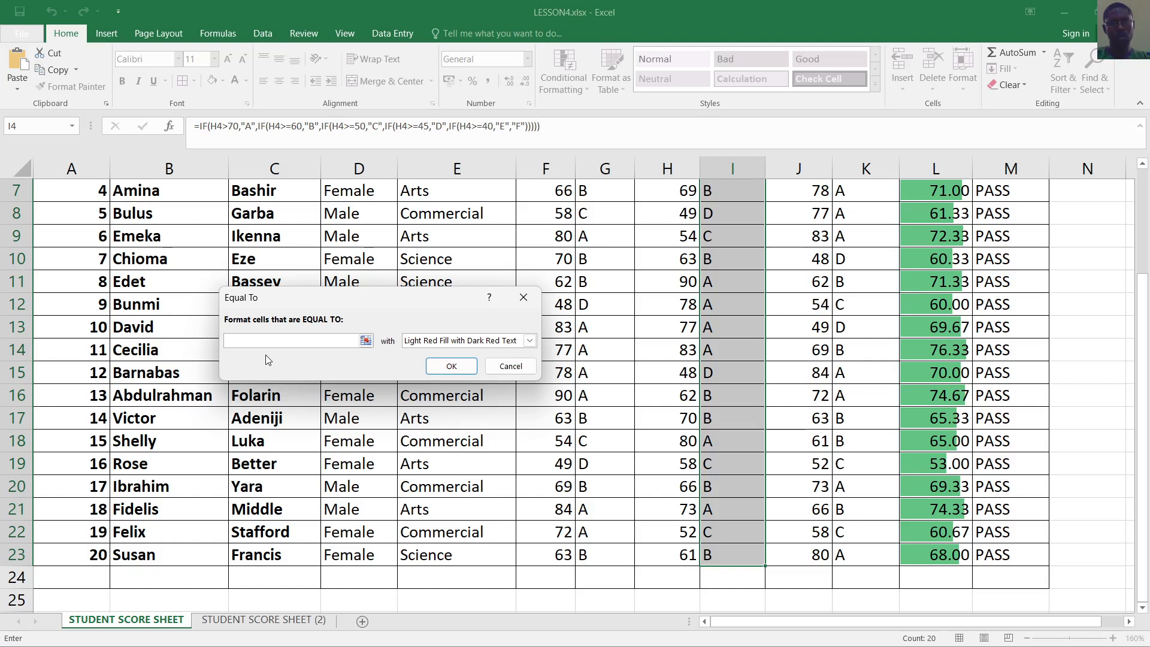
type("\"")
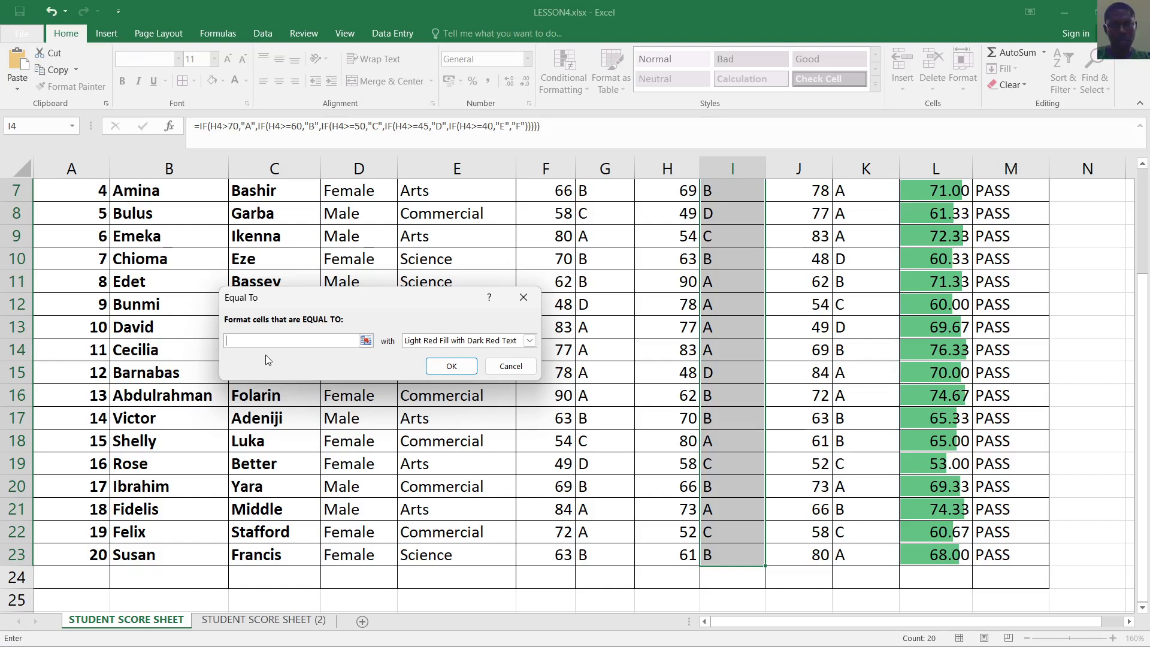
type("A")
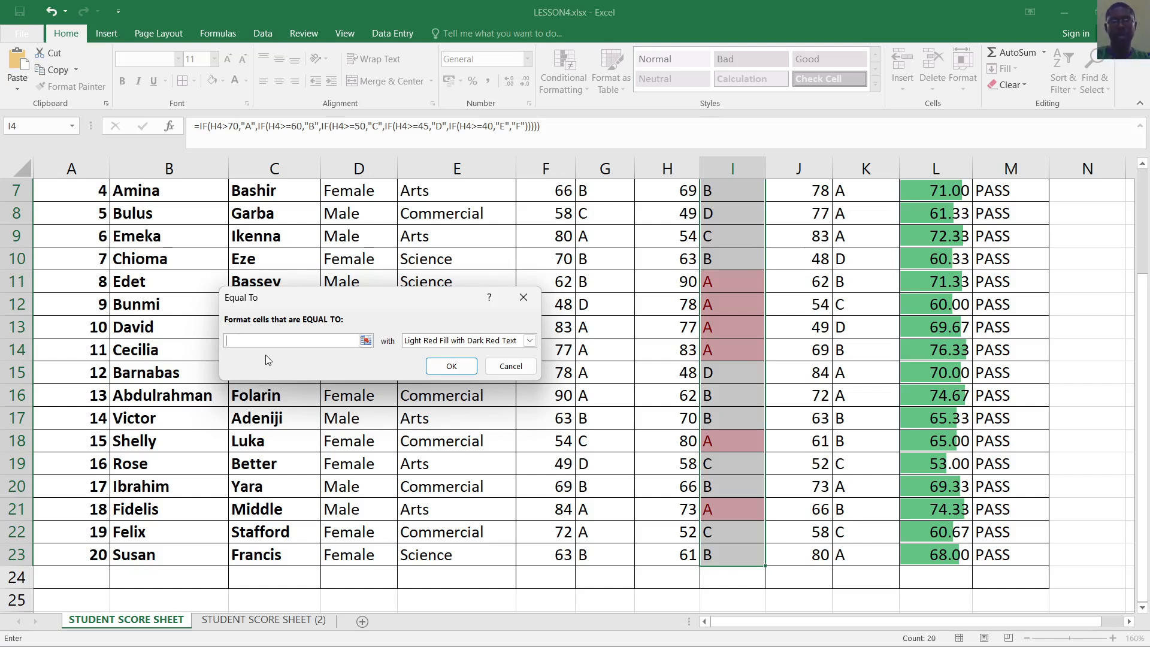
type("B")
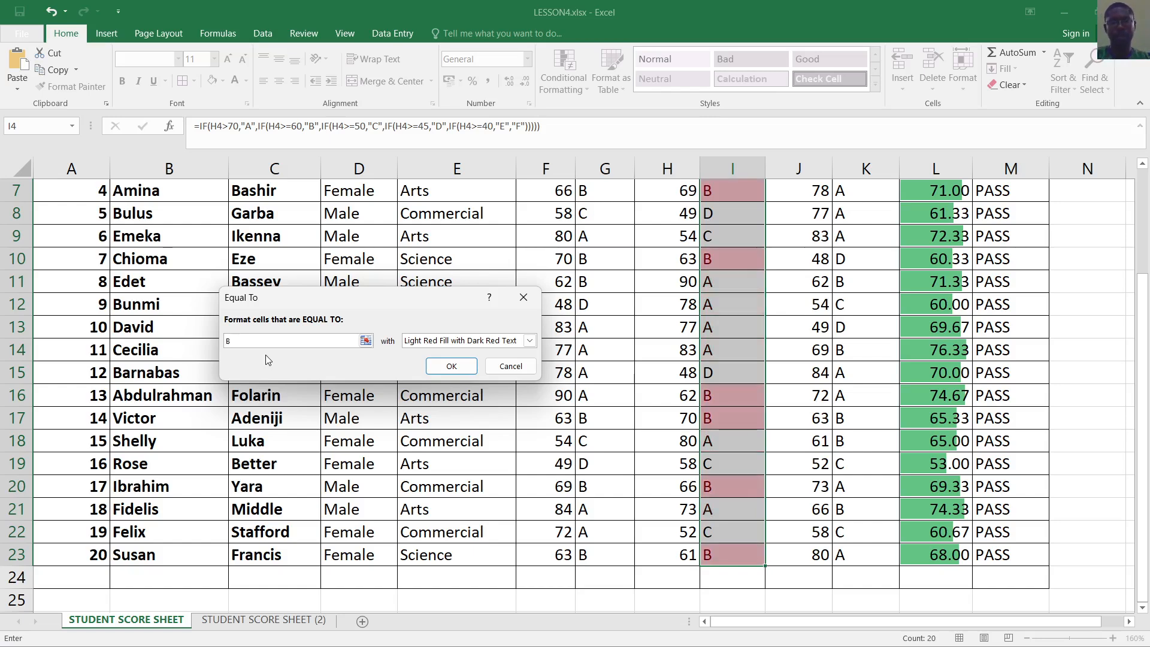
type("A")
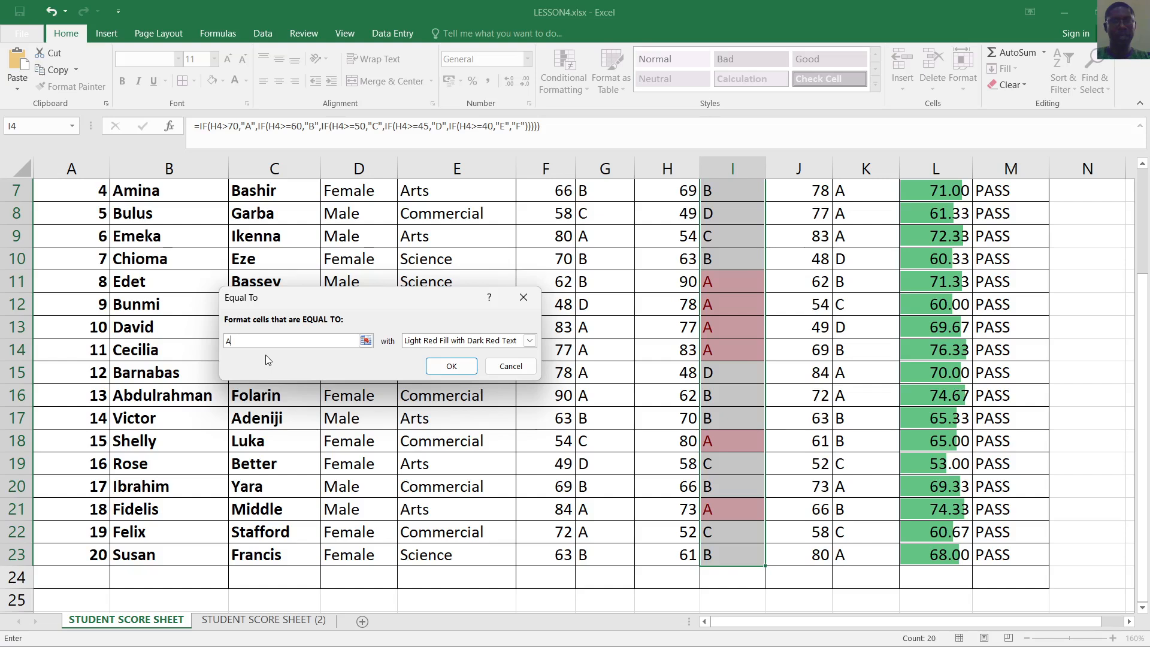
Give the rule a custom pale light blue cell fill and apply it
left_click(529, 340)
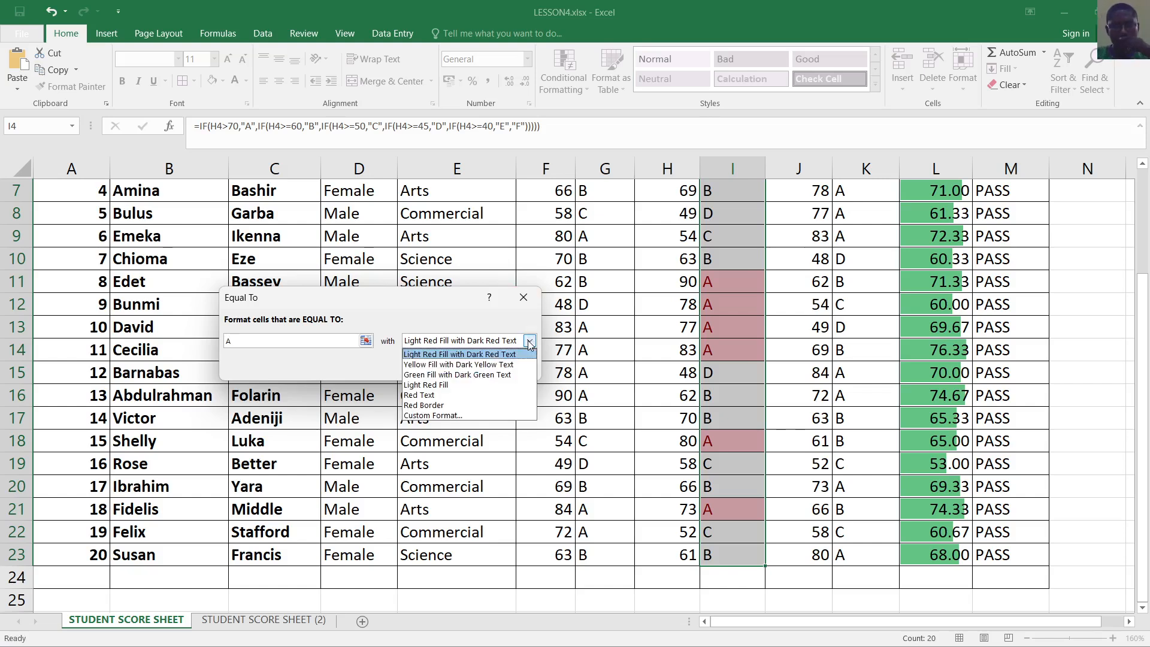
left_click(467, 416)
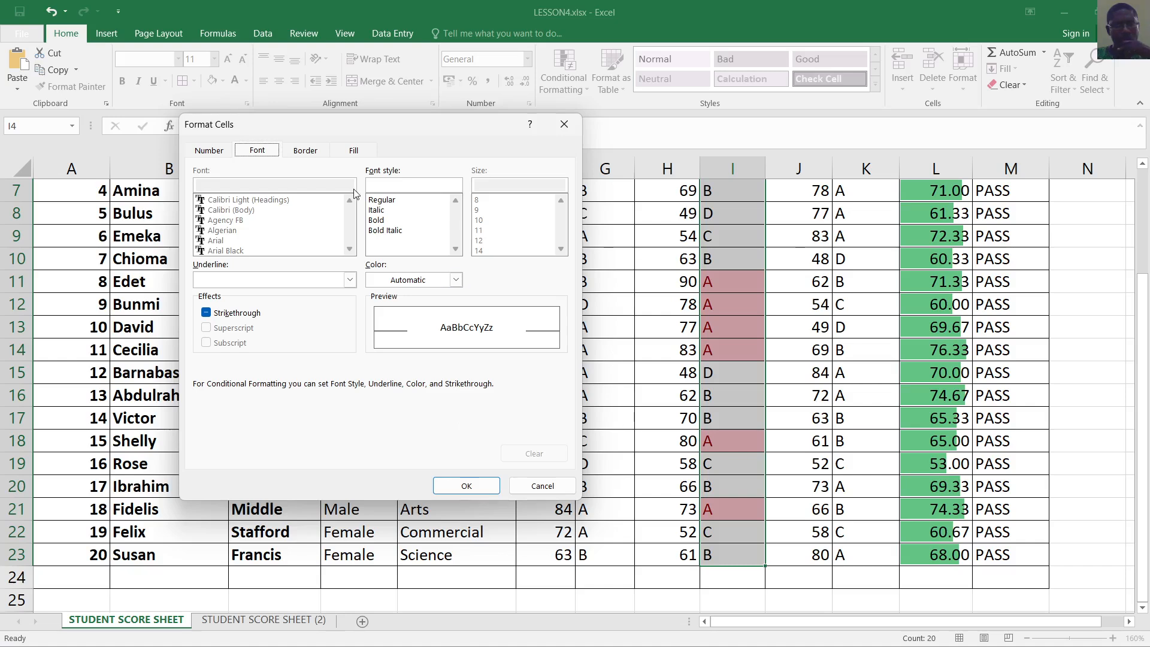
left_click(354, 151)
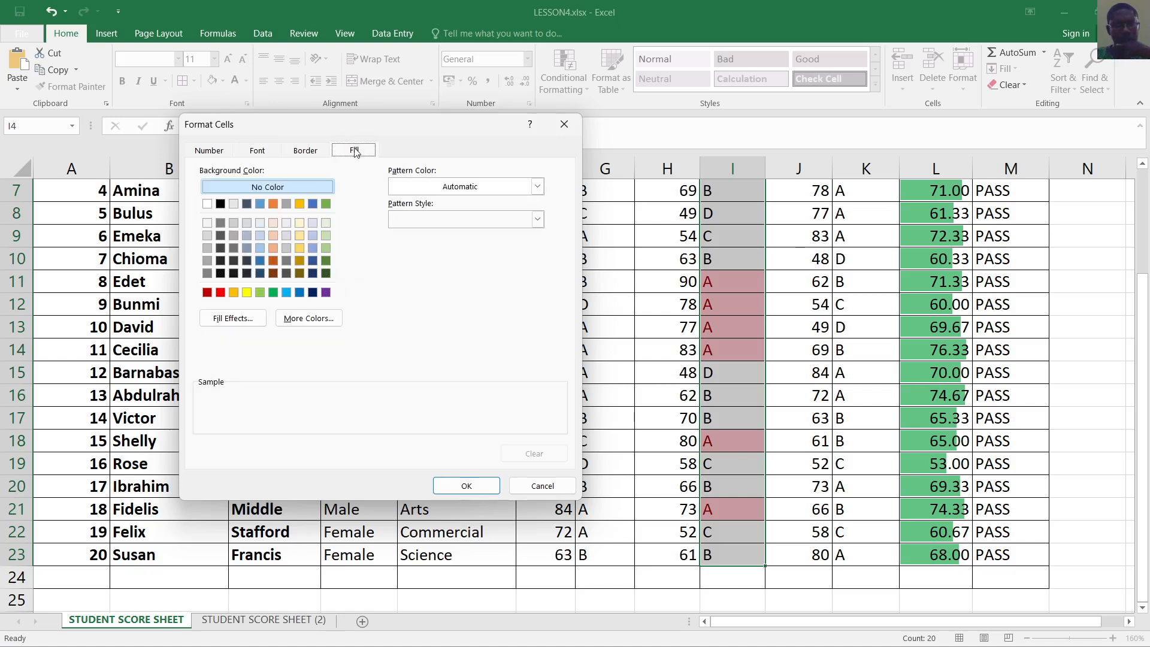
left_click(316, 318)
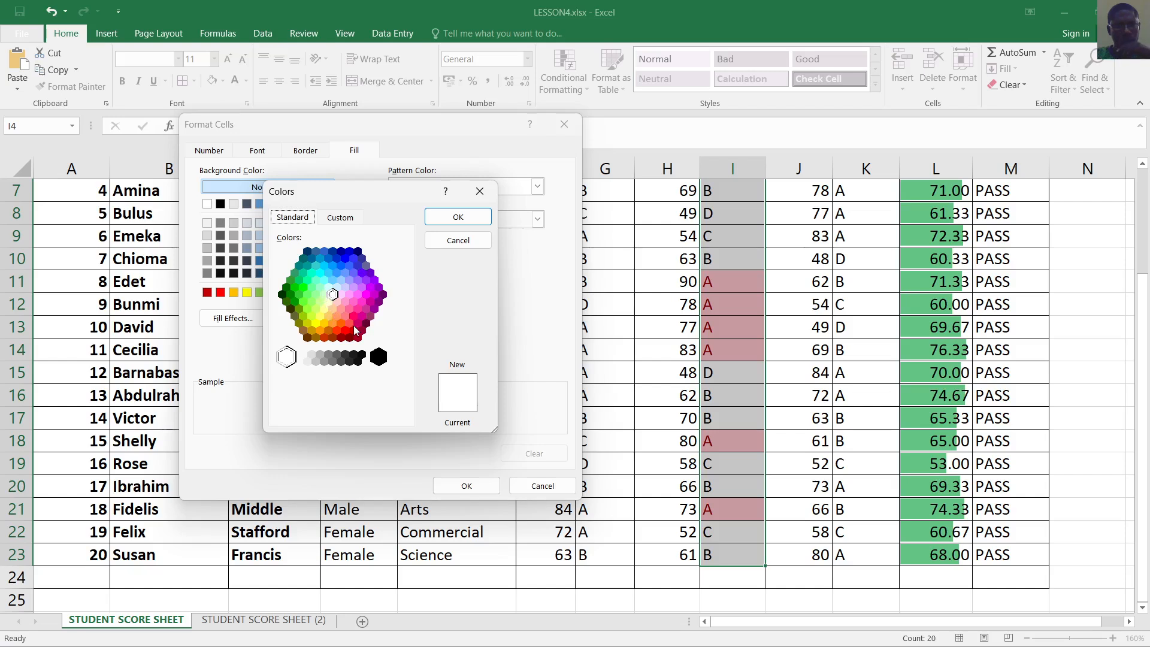
left_click(350, 266)
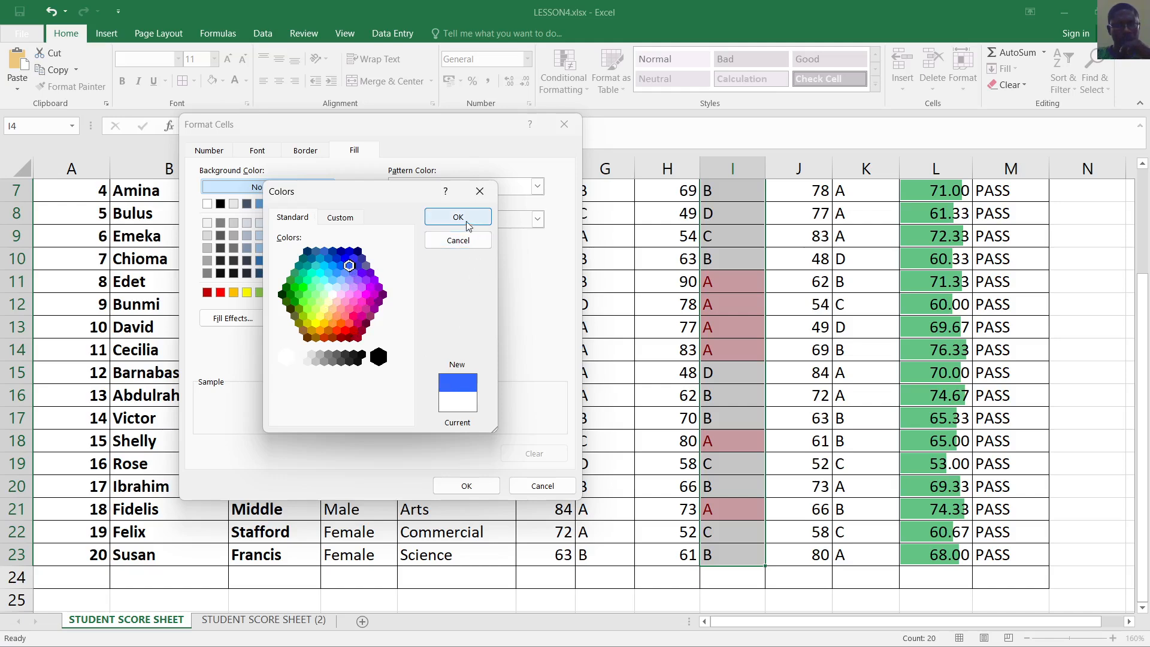
left_click(354, 273)
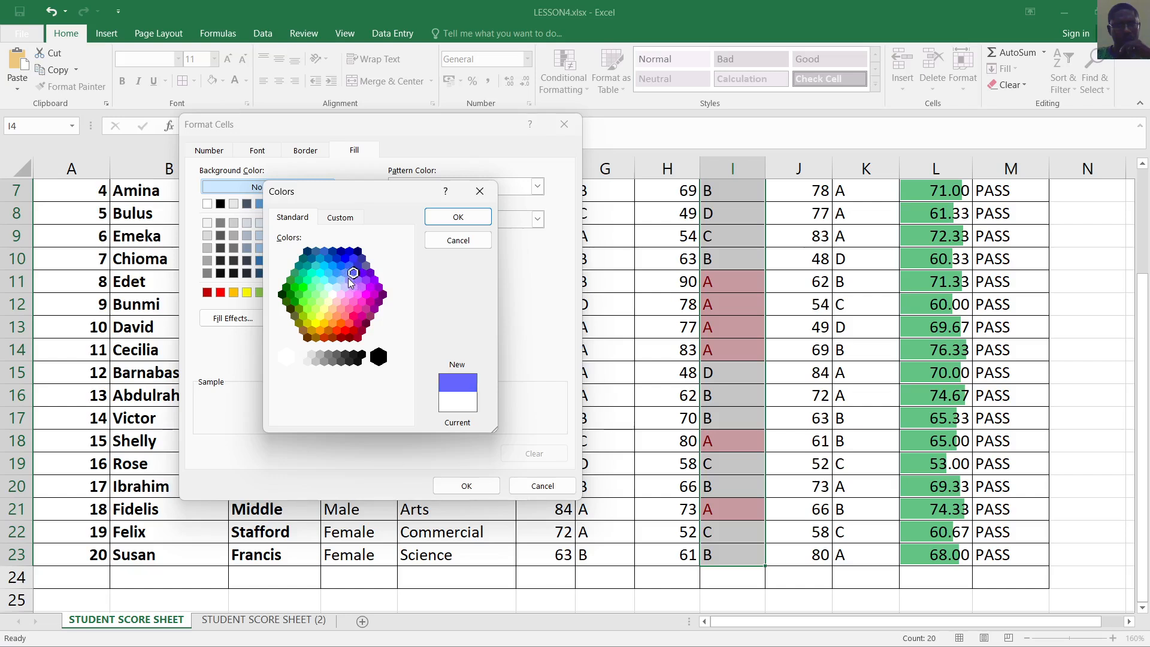
left_click(341, 280)
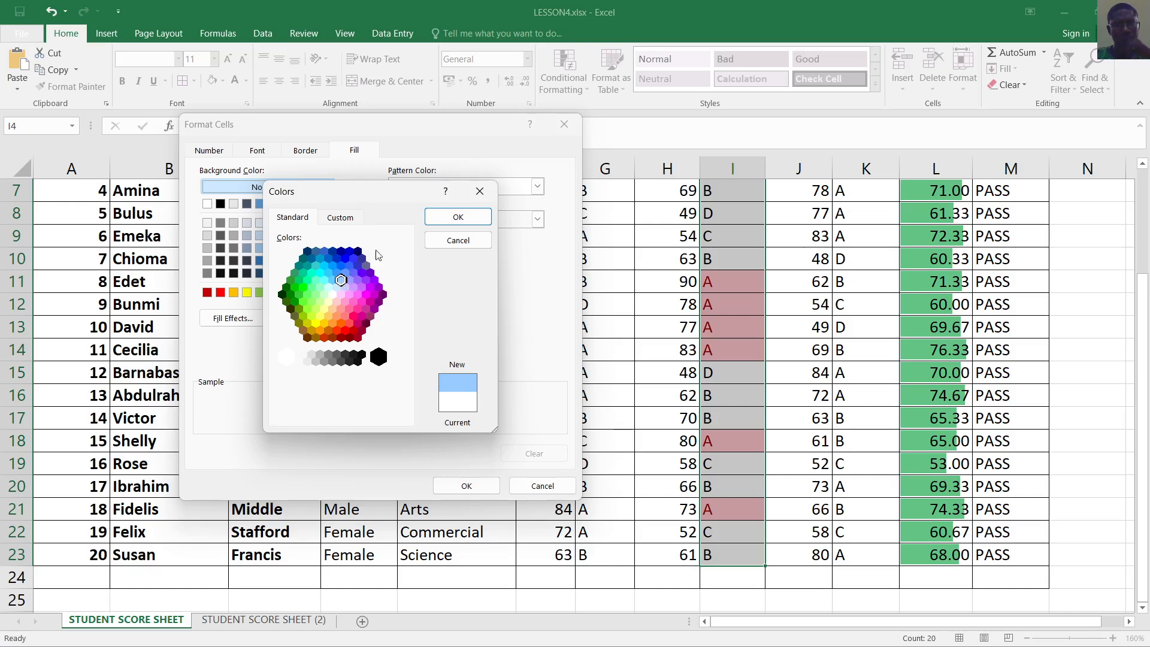
left_click(453, 218)
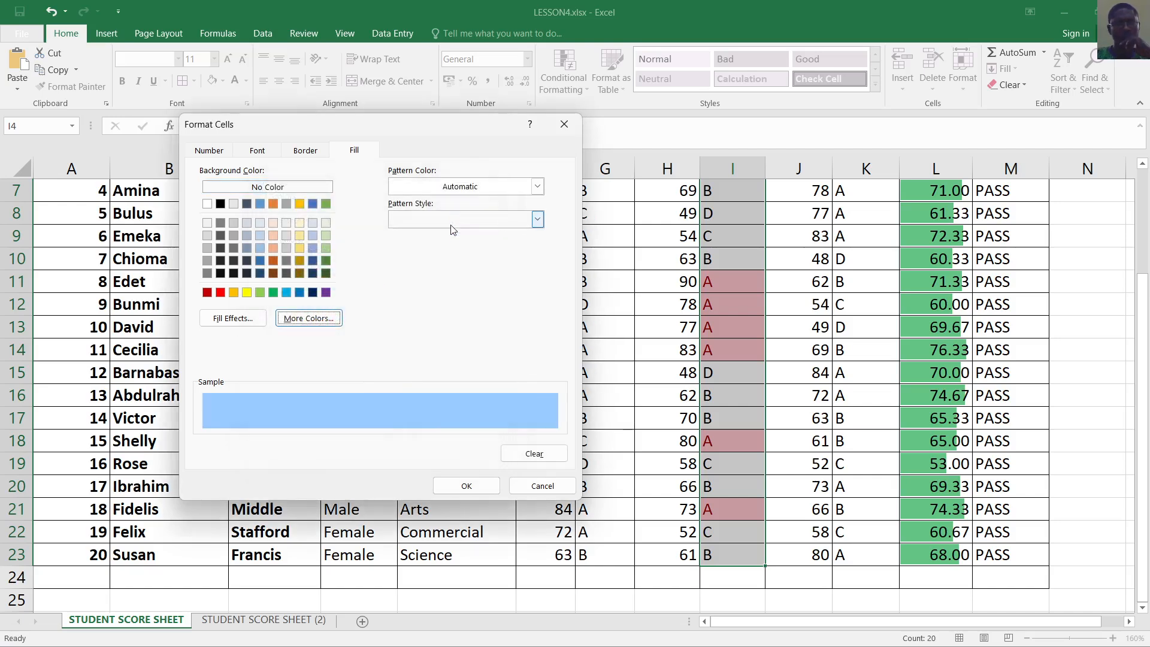
left_click(483, 488)
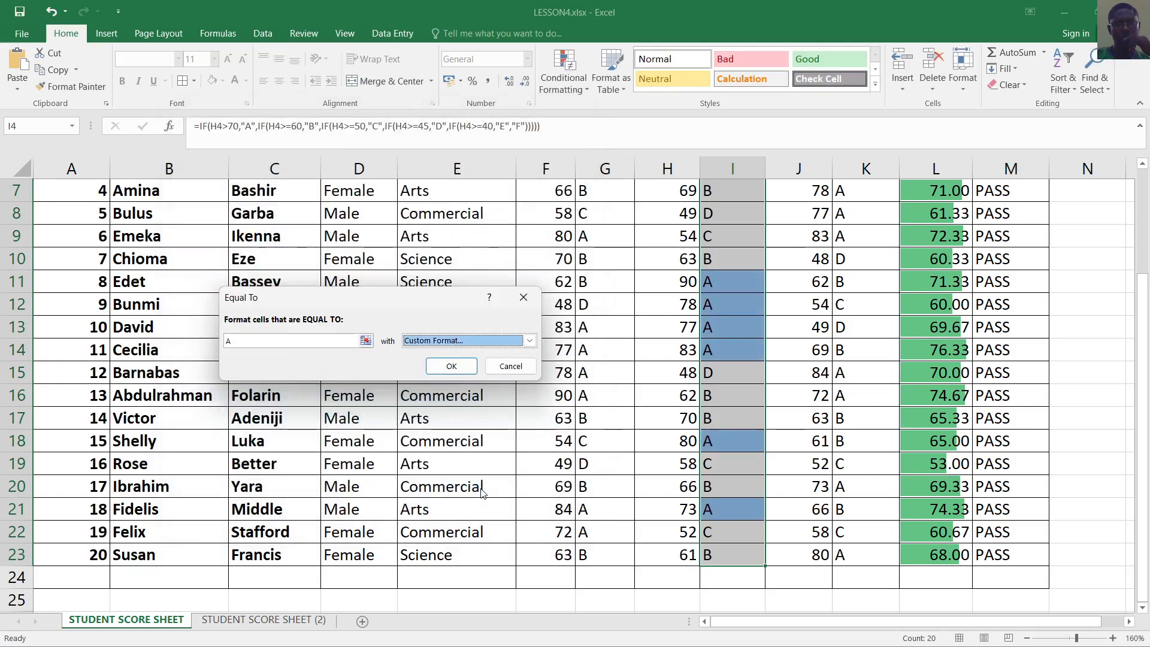
left_click(460, 370)
Deselect the grade column and scroll through to review the light blue A grades
left_click(610, 427)
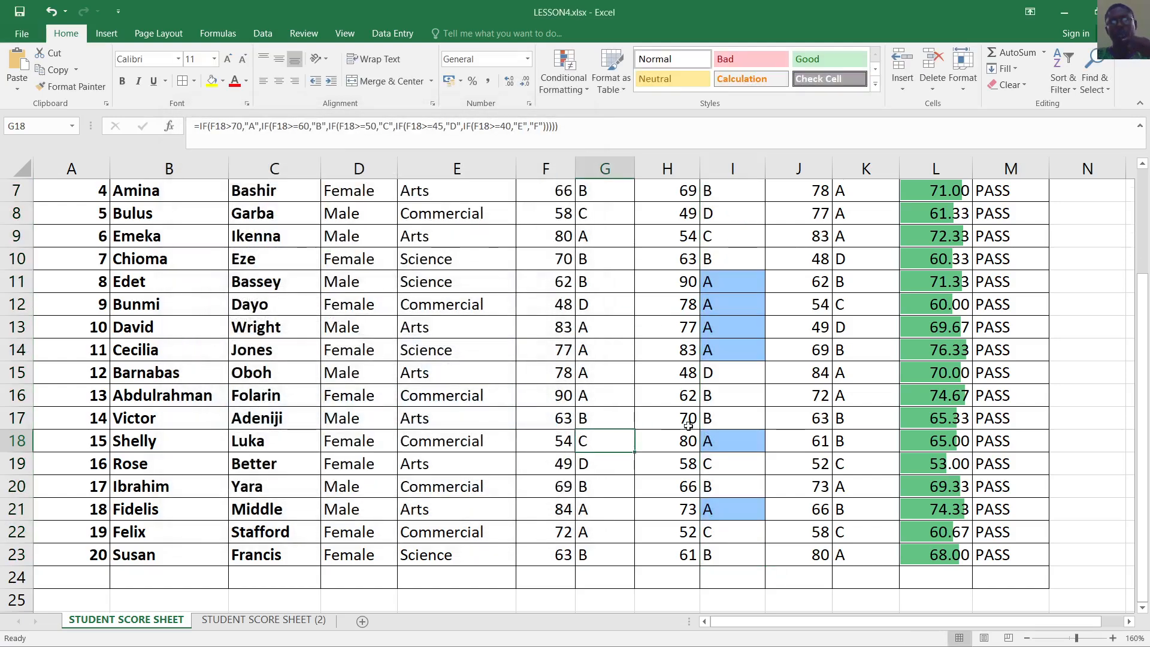
scroll(692, 425, "up", 2)
scroll(751, 434, "down", 2)
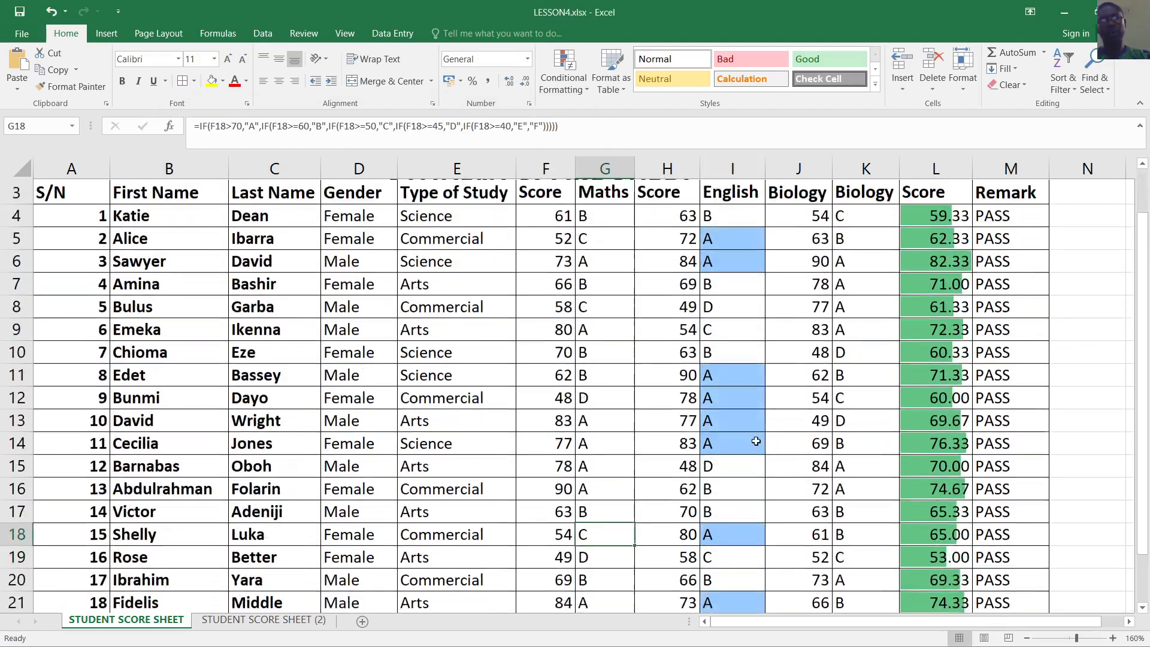
scroll(743, 466, "down", 1)
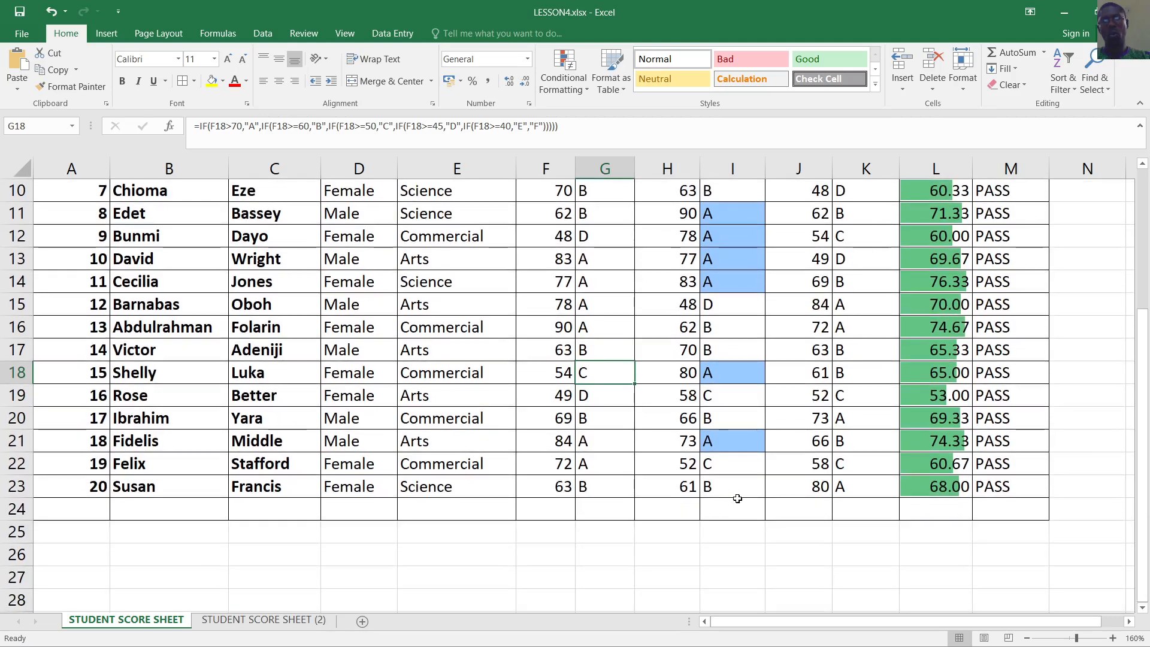
scroll(739, 424, "up", 2)
scroll(728, 299, "up", 1)
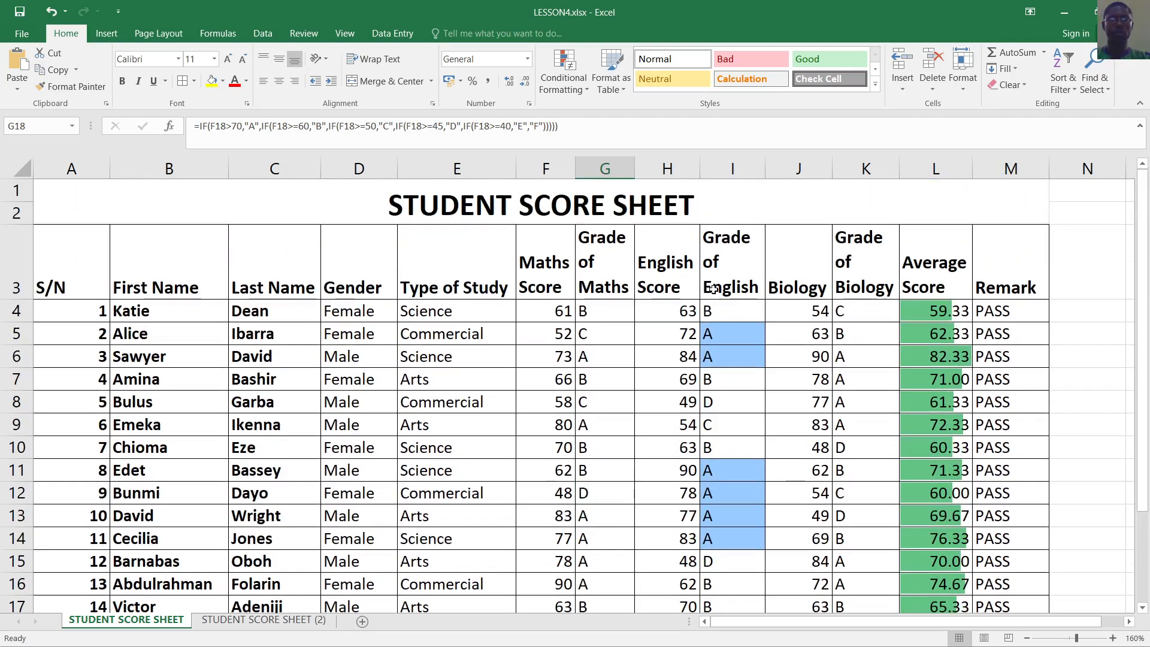
scroll(731, 334, "down", 1)
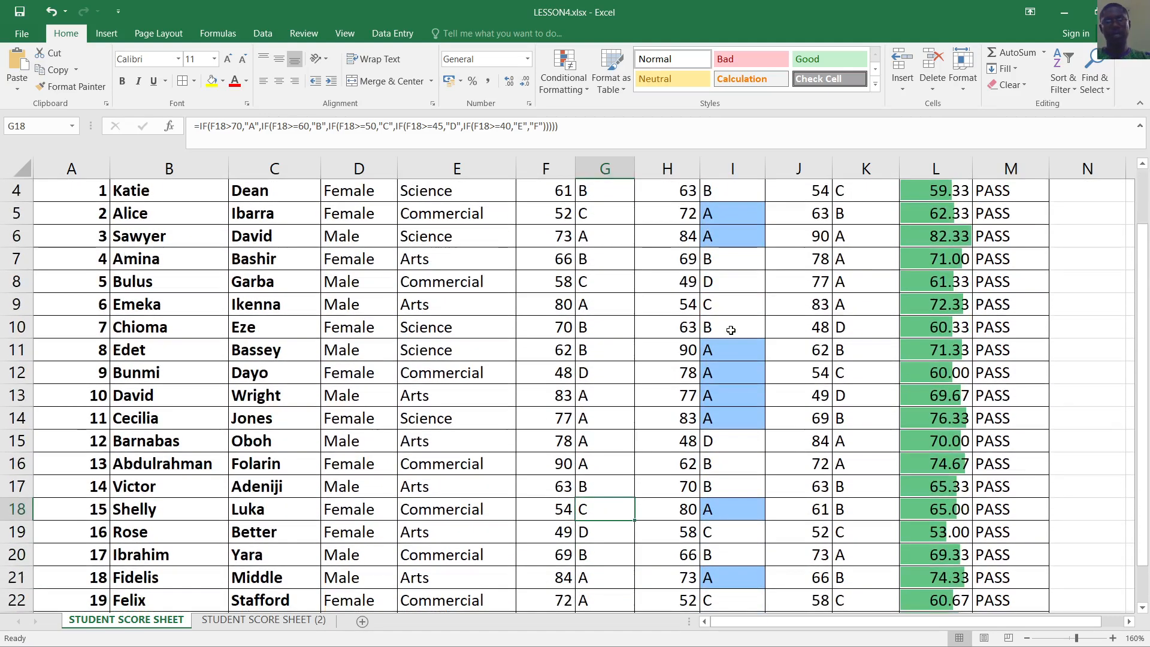
scroll(744, 299, "up", 1)
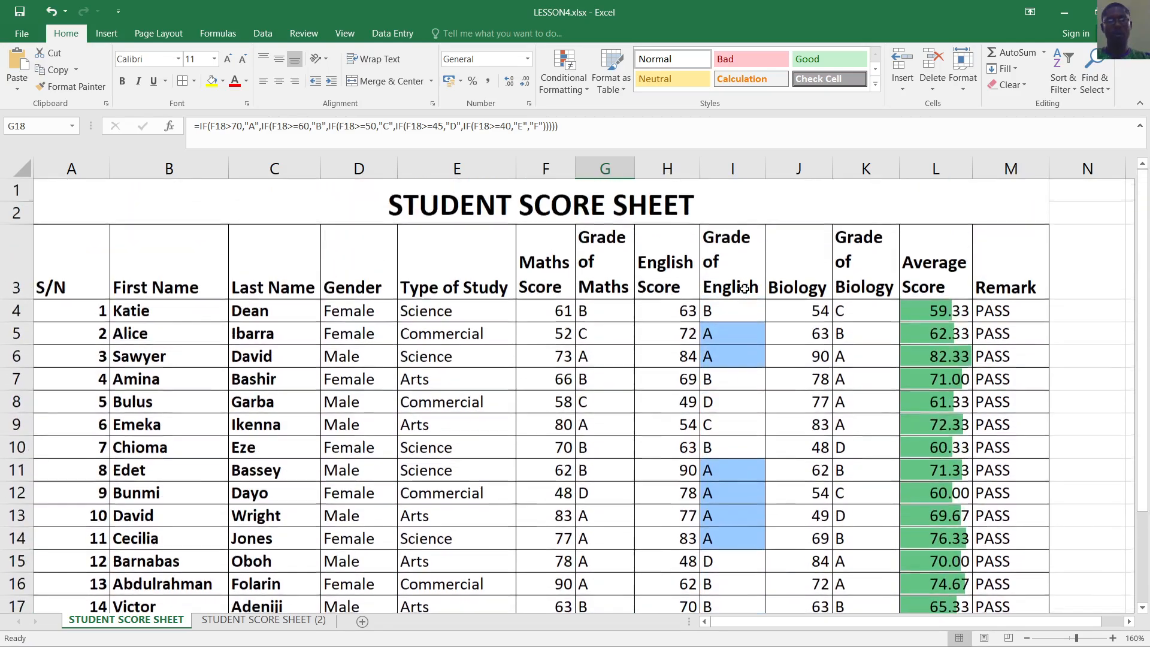
scroll(742, 302, "down", 2)
scroll(742, 302, "down", 1)
scroll(739, 294, "up", 3)
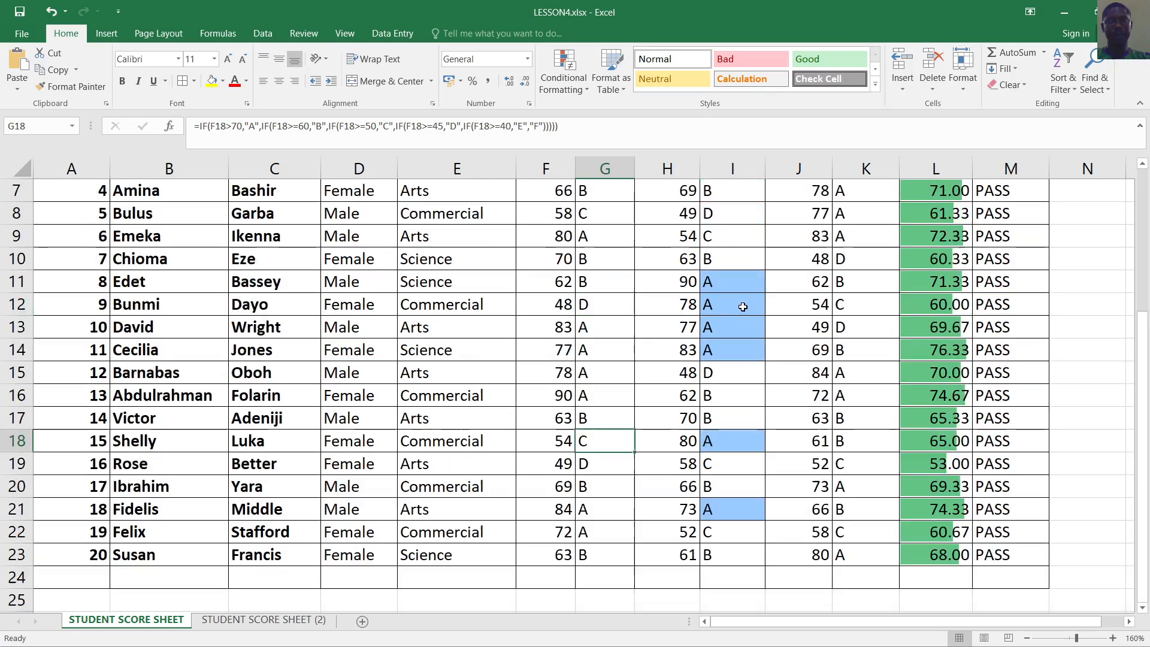
scroll(737, 283, "up", 1)
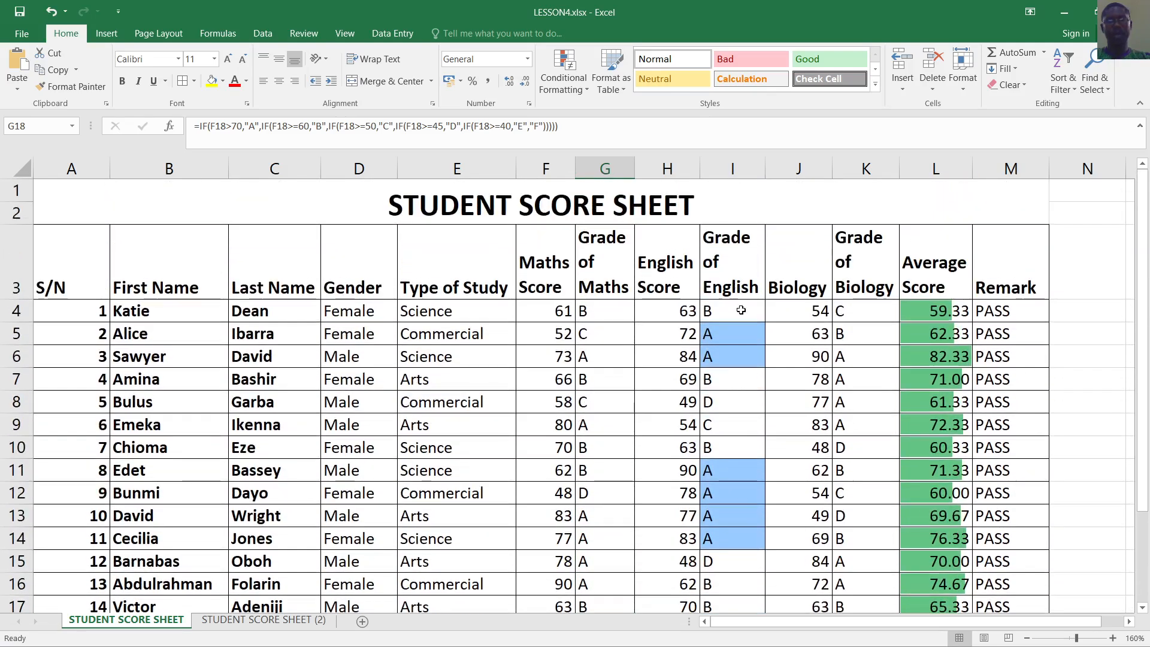
Add an Equal To rule giving B grades in I4:I23 a yellow fill
left_click_drag(739, 313, 731, 551)
left_click(572, 84)
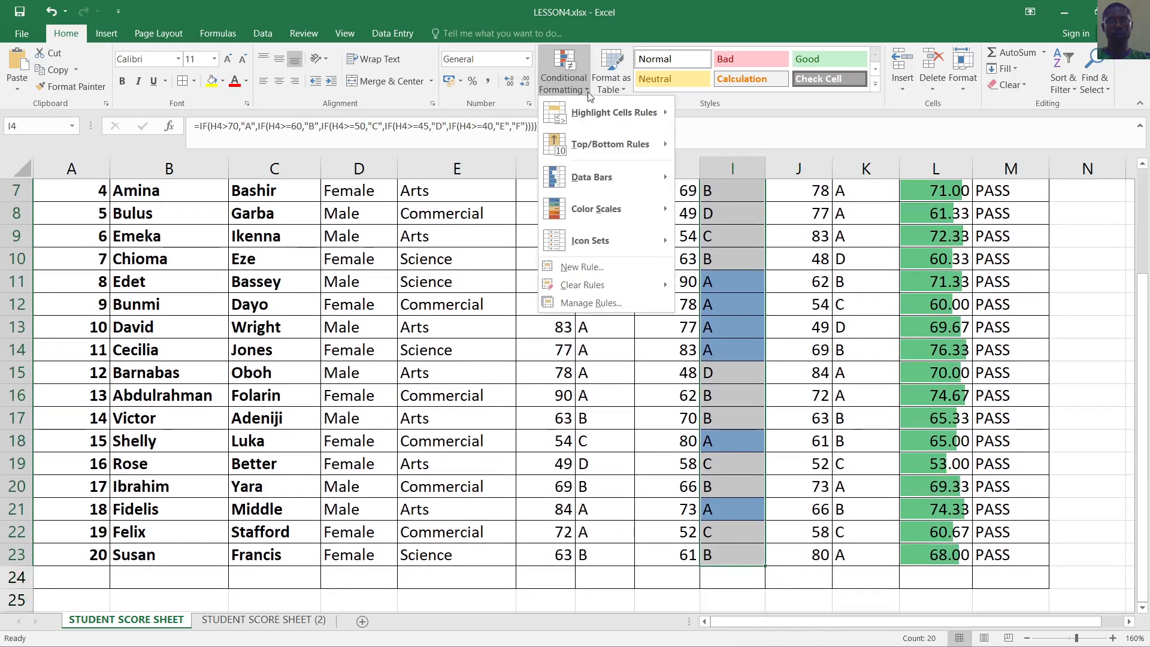
mouse_move(598, 111)
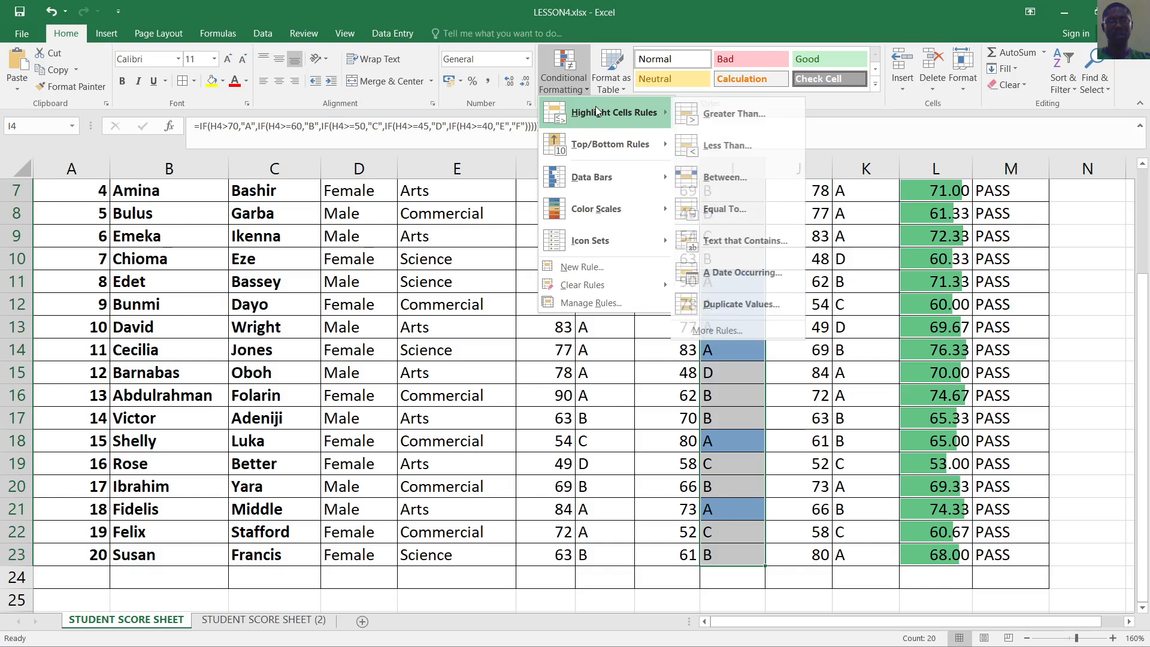
left_click(733, 216)
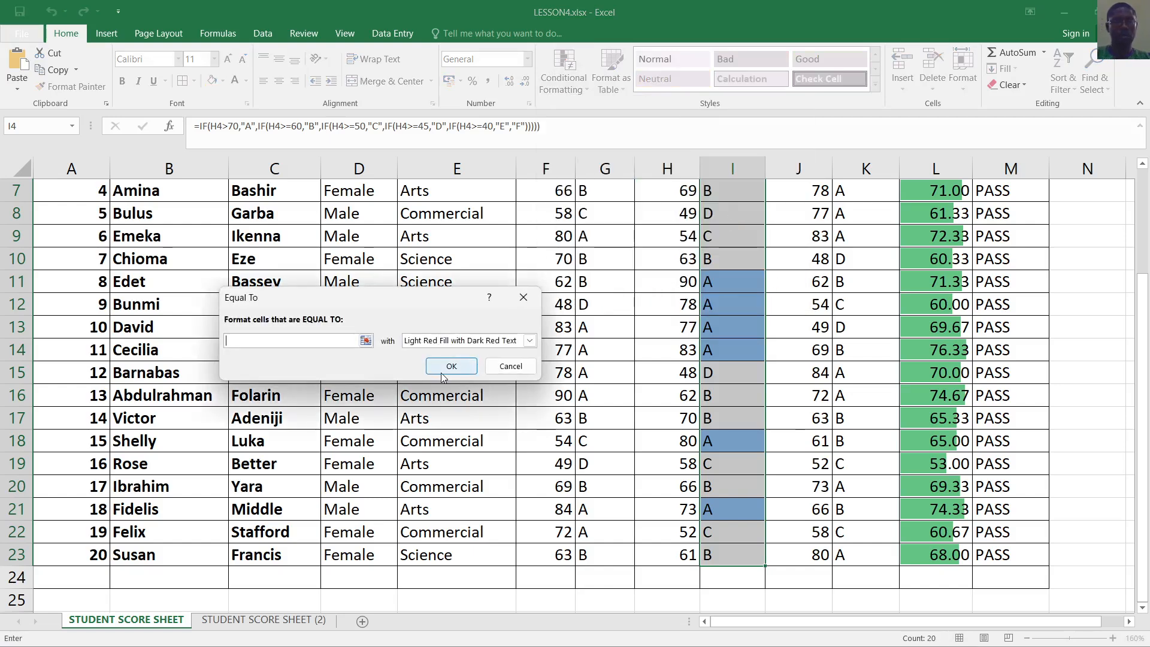
type("B")
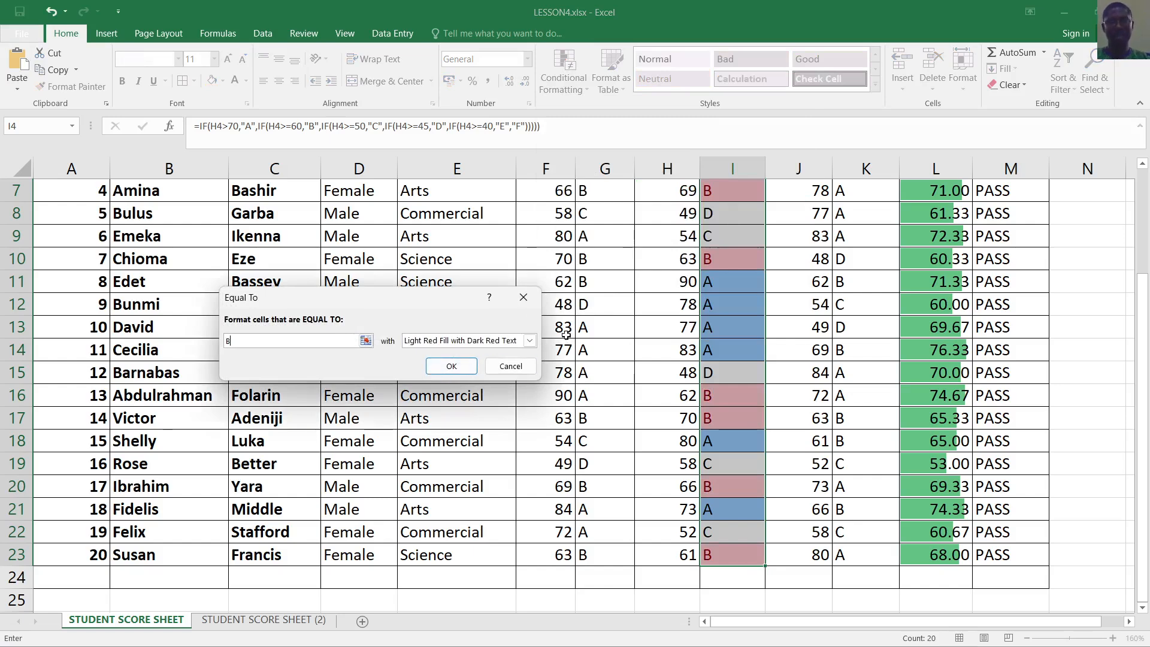
left_click(530, 341)
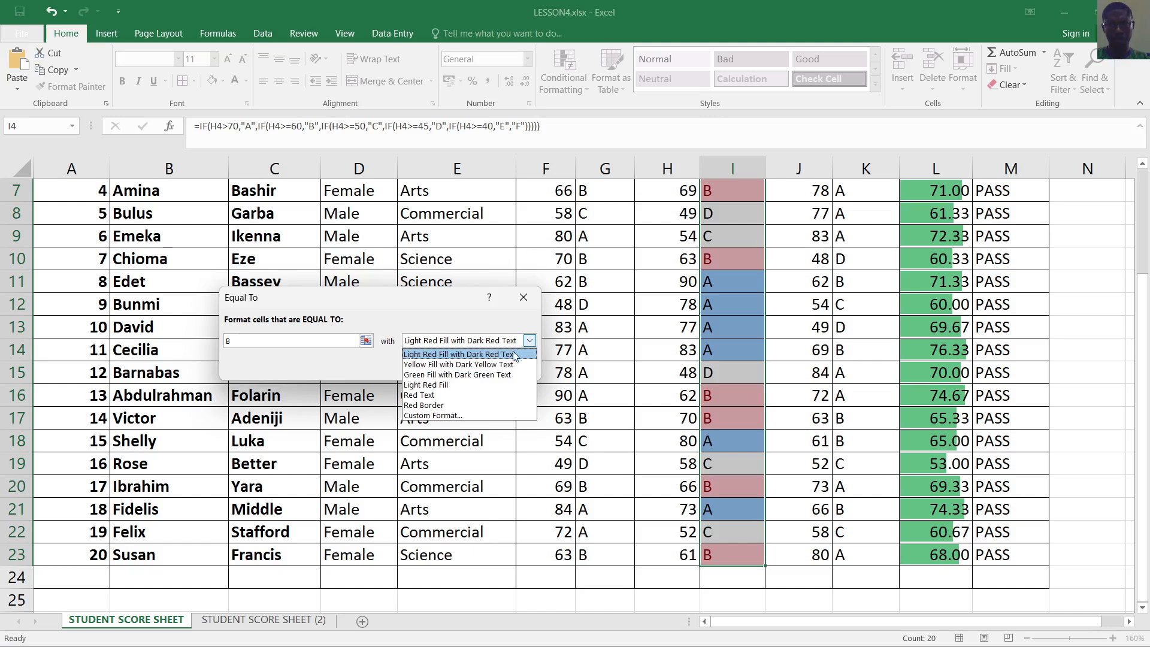
left_click(449, 365)
left_click(450, 363)
left_click(681, 394)
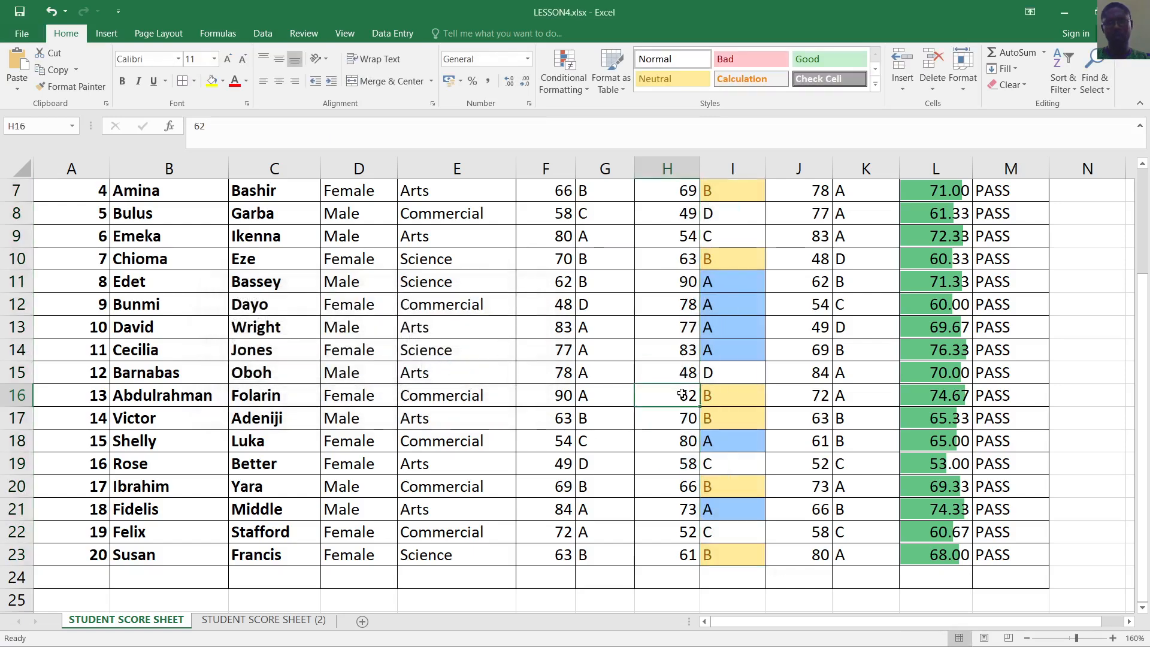
scroll(681, 394, "up", 2)
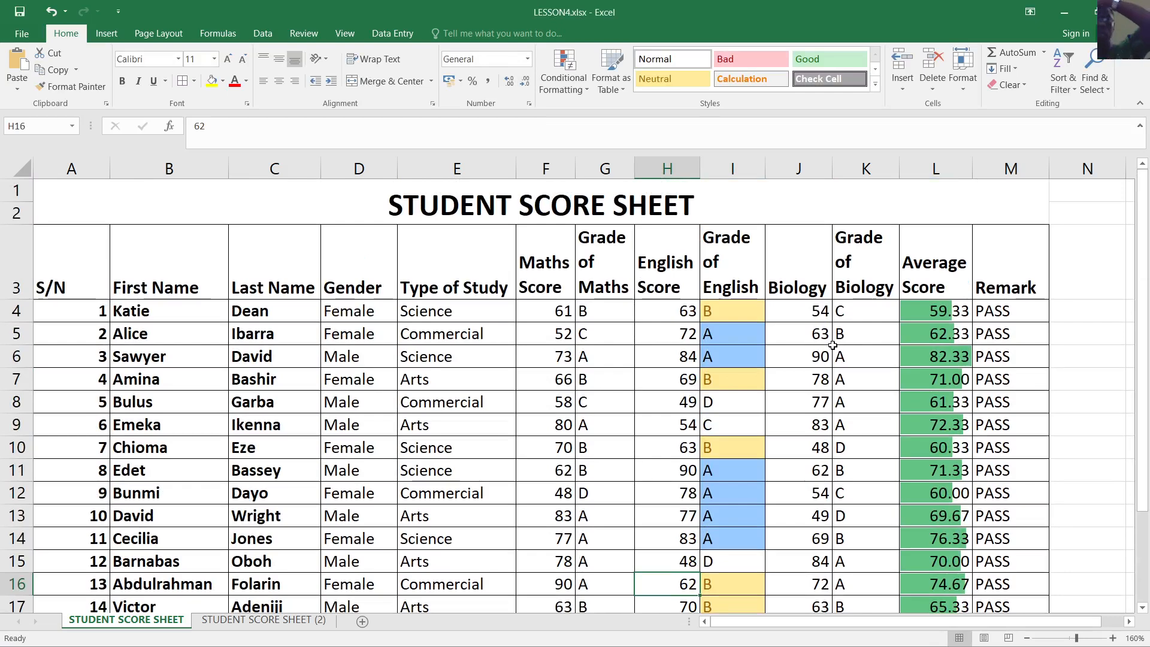
scroll(744, 381, "down", 2)
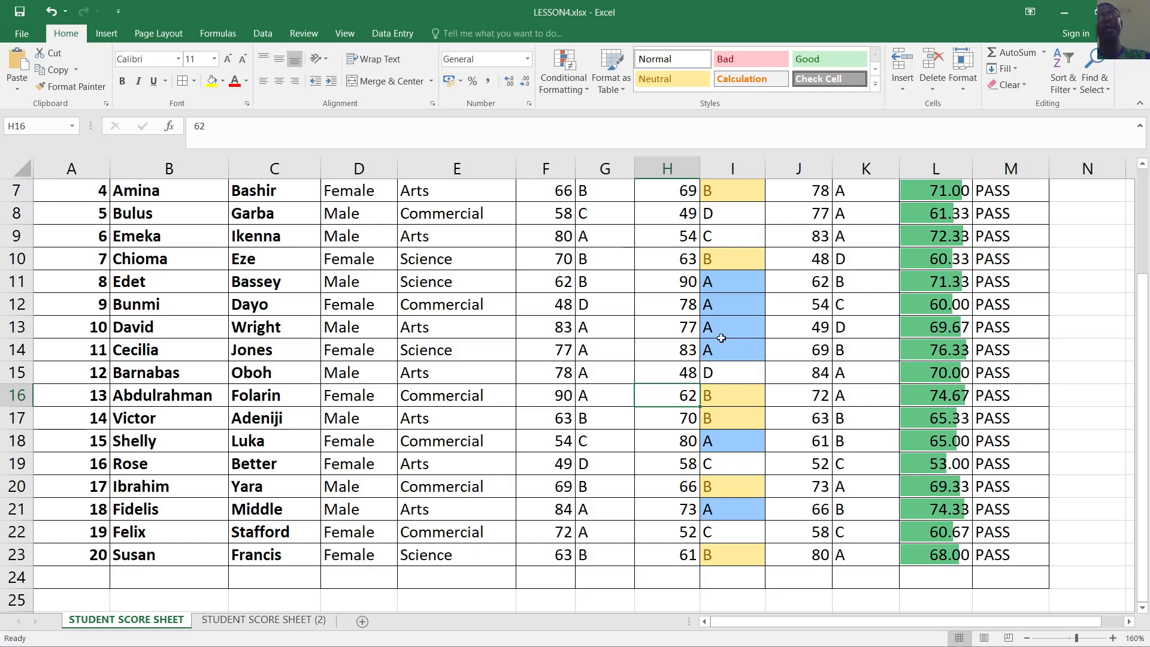
scroll(770, 341, "up", 2)
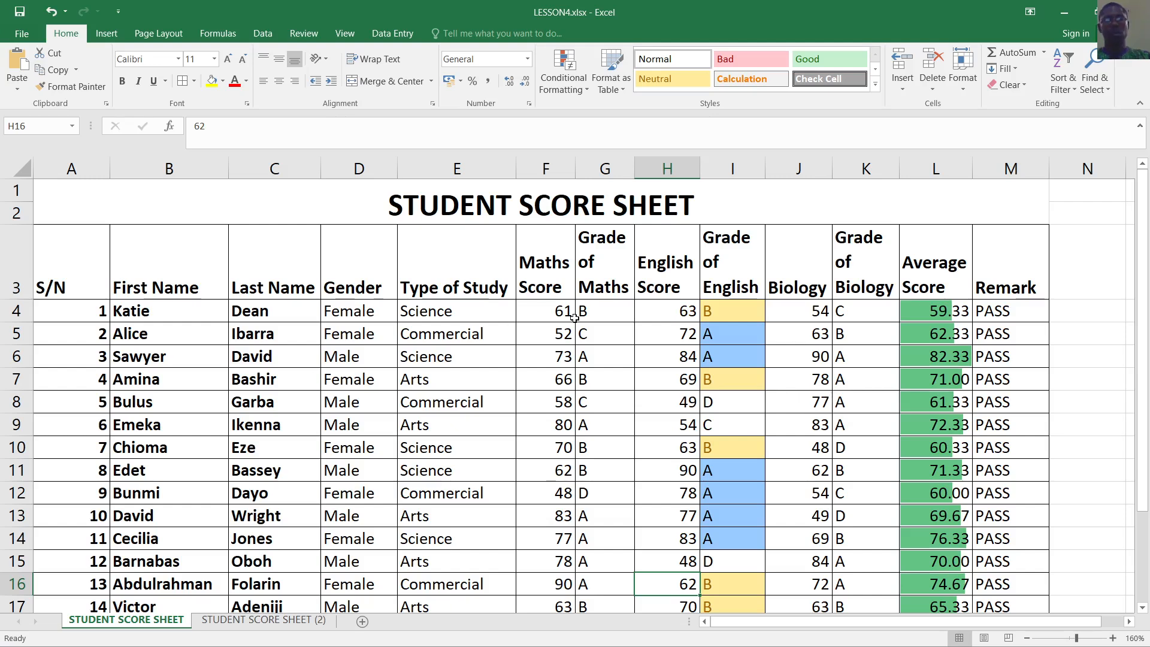
left_click(67, 265)
left_click(327, 347)
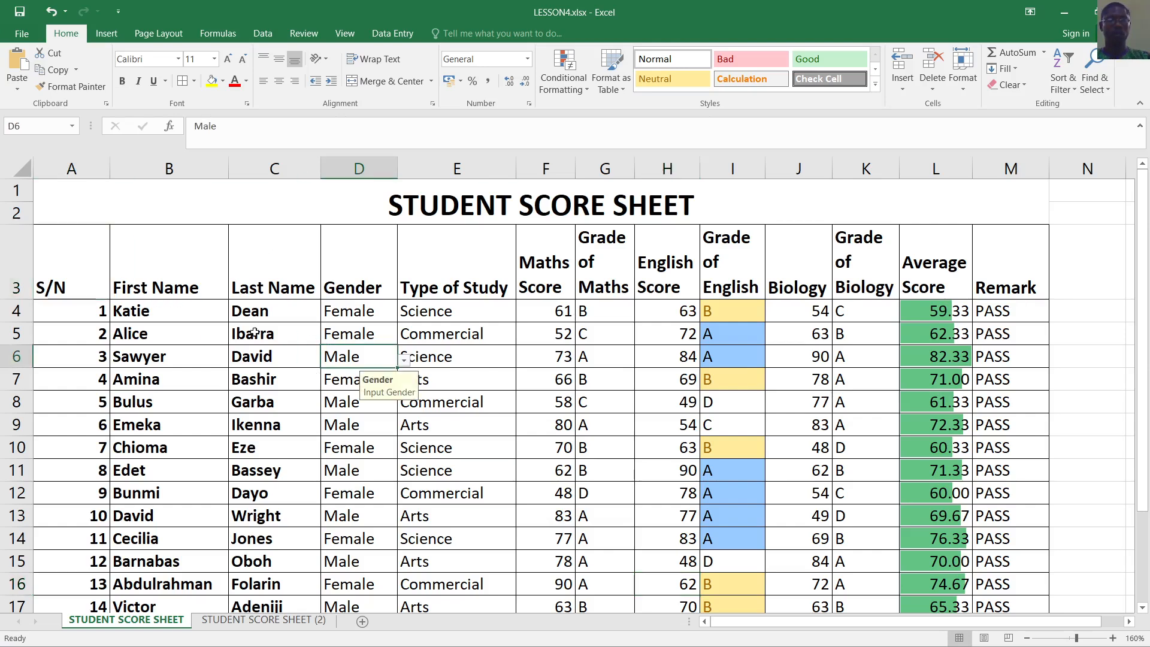
left_click_drag(76, 270, 994, 557)
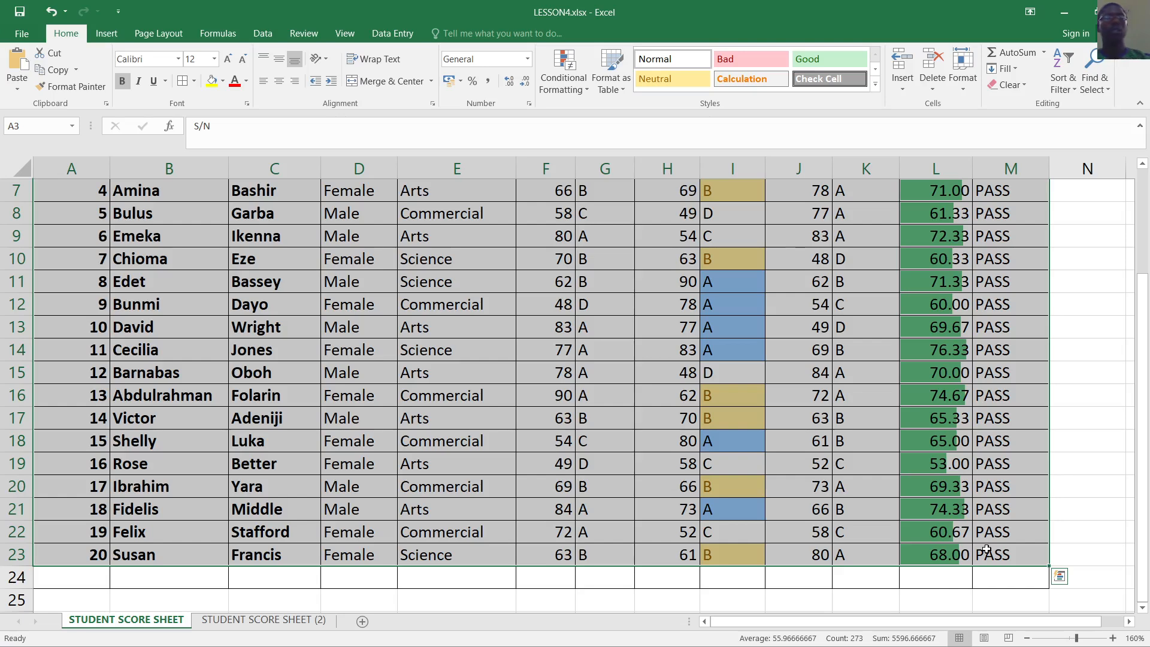
left_click(330, 416)
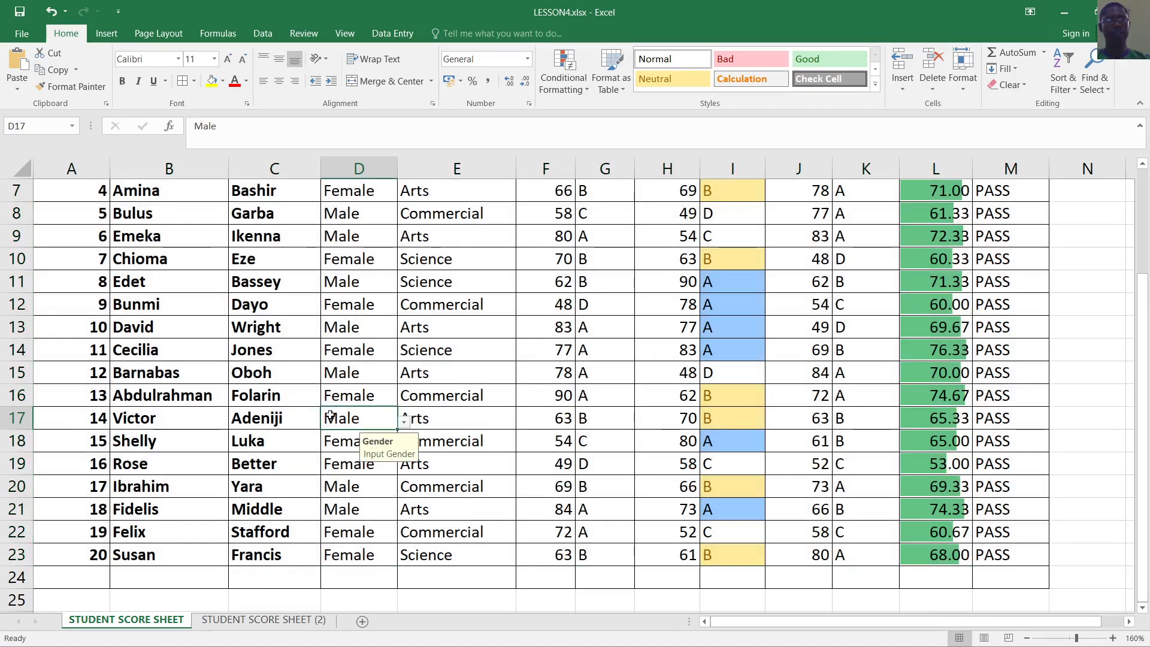
Select the range A3:M23, including the header row
scroll(330, 416, "up", 2)
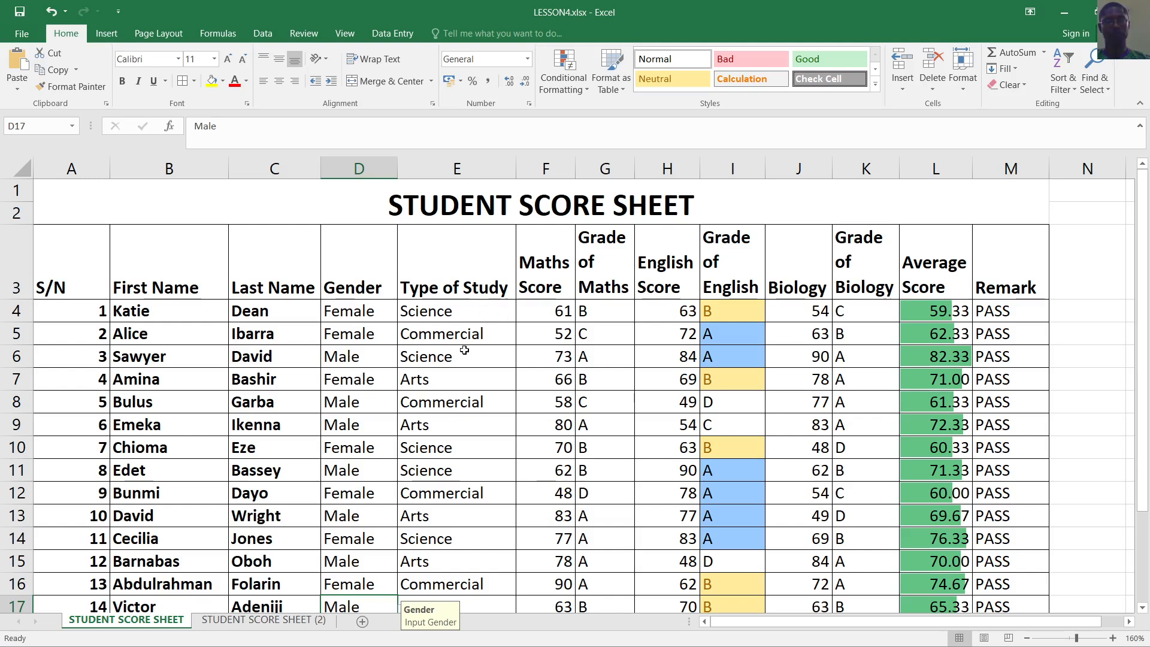
scroll(454, 336, "down", 1)
scroll(454, 339, "down", 2)
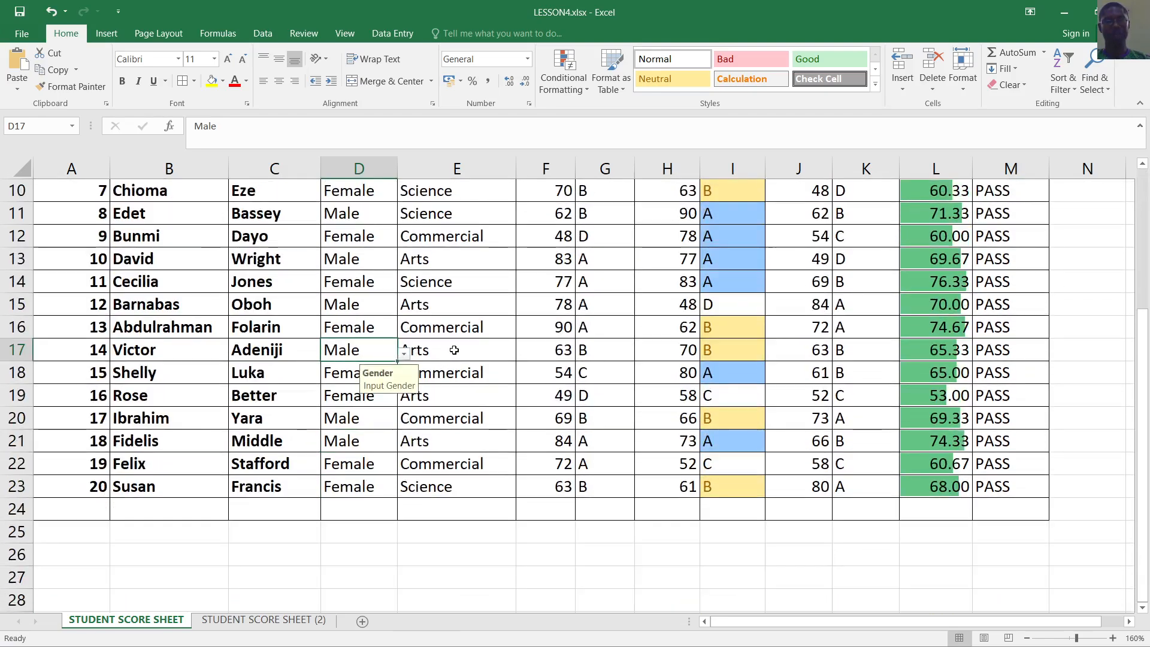
scroll(560, 330, "up", 1)
left_click(579, 418)
left_click(470, 381)
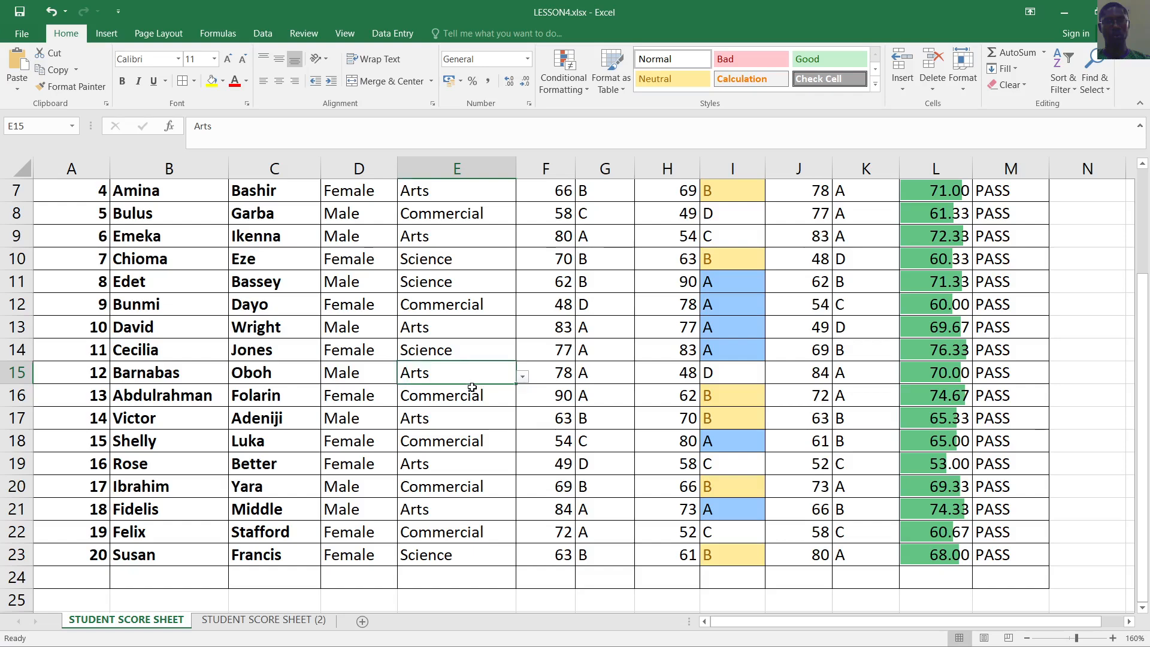
scroll(461, 353, "up", 2)
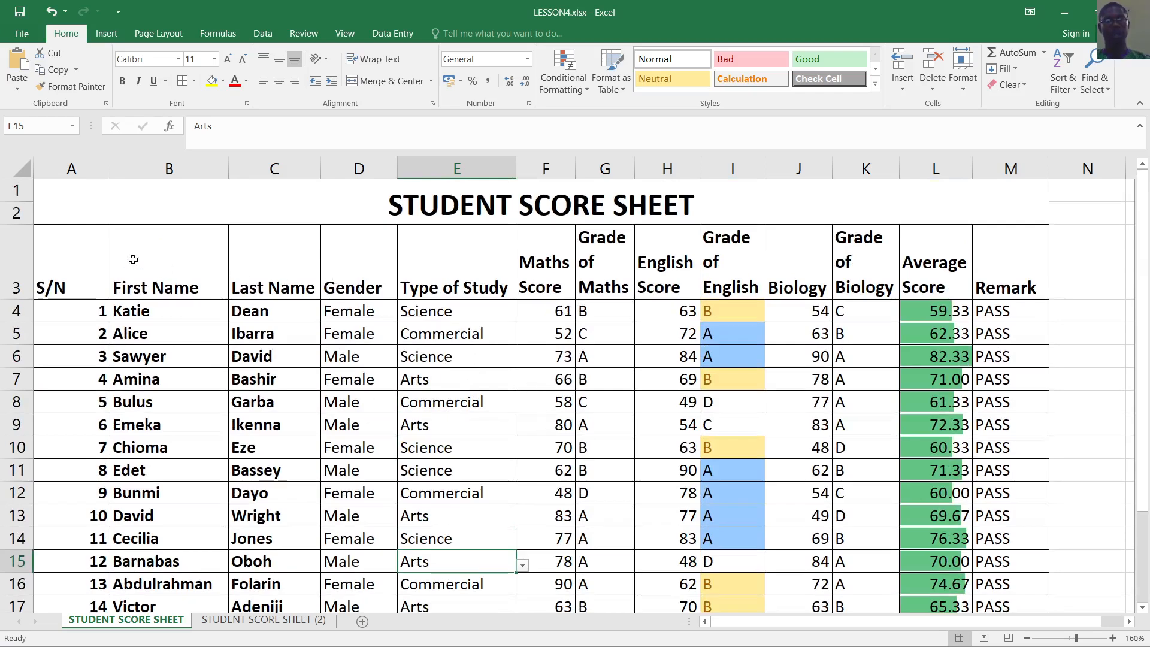
mouse_move(65, 263)
left_mouse_down()
mouse_move(69, 282)
mouse_move(934, 383)
mouse_move(988, 515)
mouse_move(988, 604)
mouse_move(985, 550)
mouse_move(996, 581)
left_mouse_up()
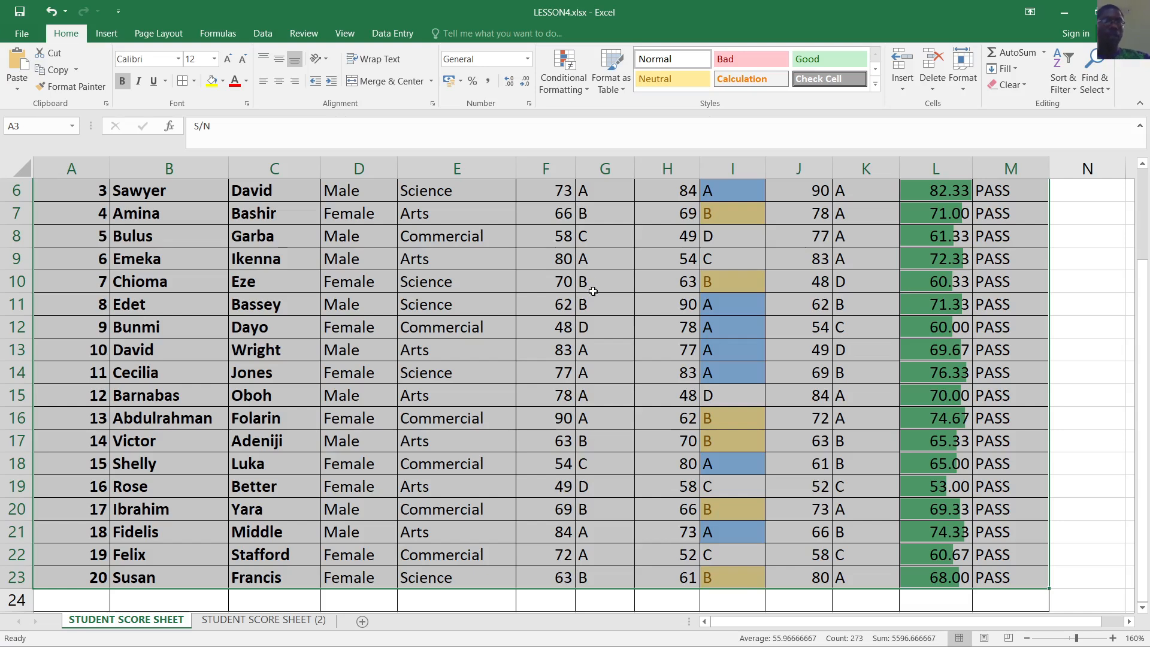
Convert range $A$3:$M$23 into Table1, keeping 'My table has headers' ticked
left_click(103, 36)
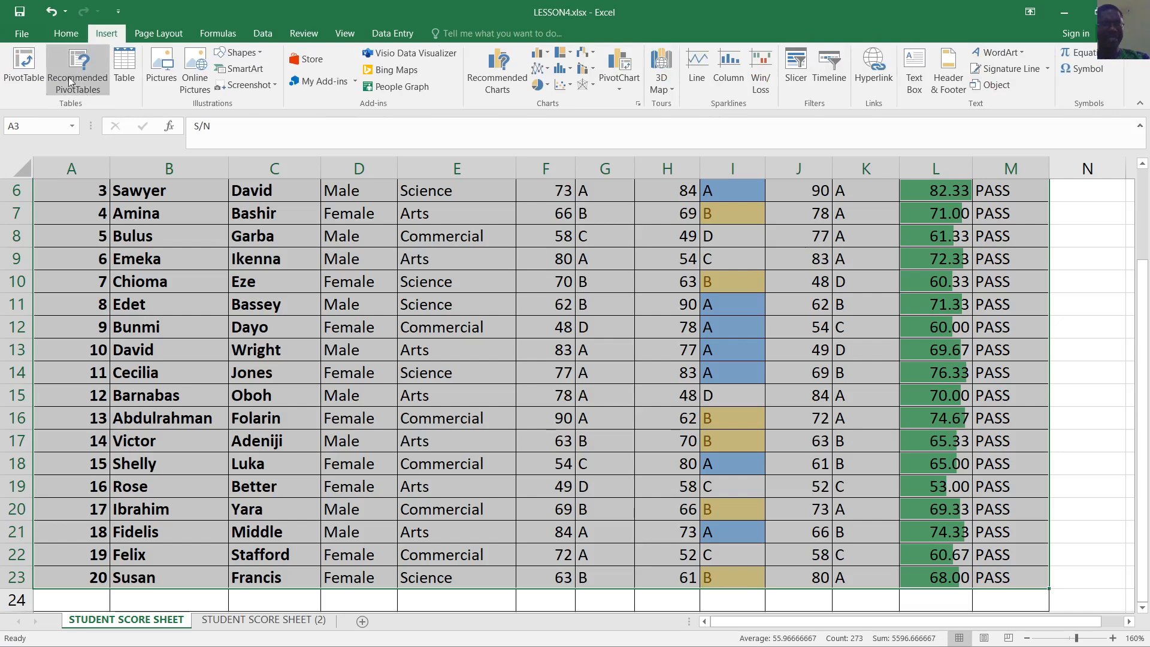
left_click(125, 66)
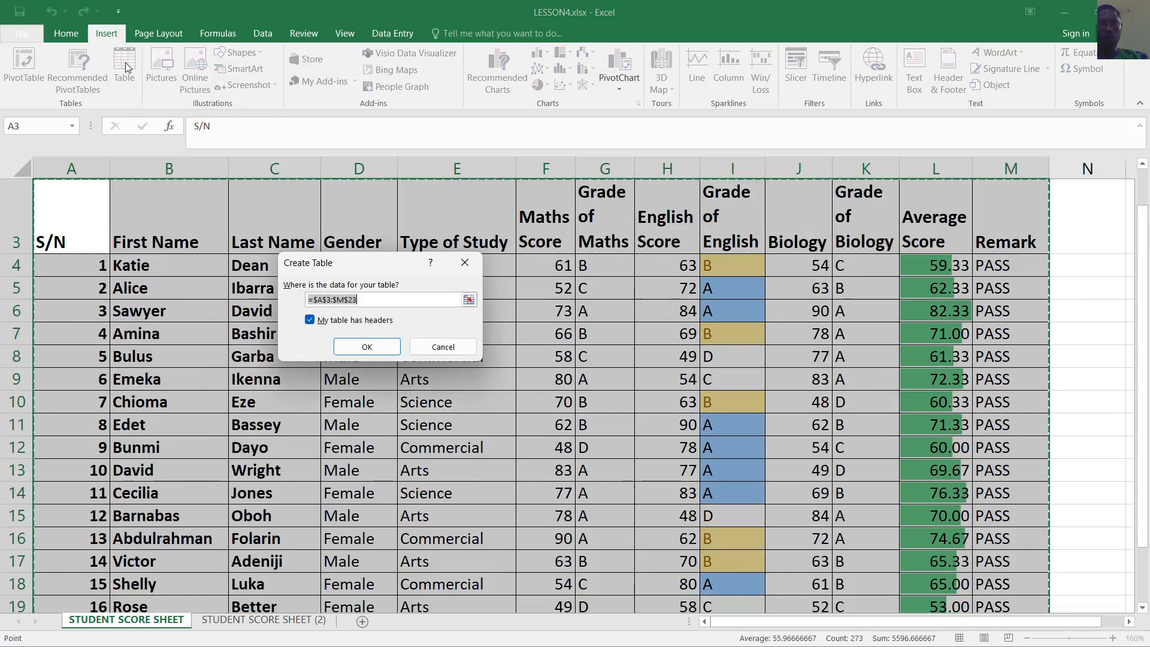
scroll(767, 307, "down", 3)
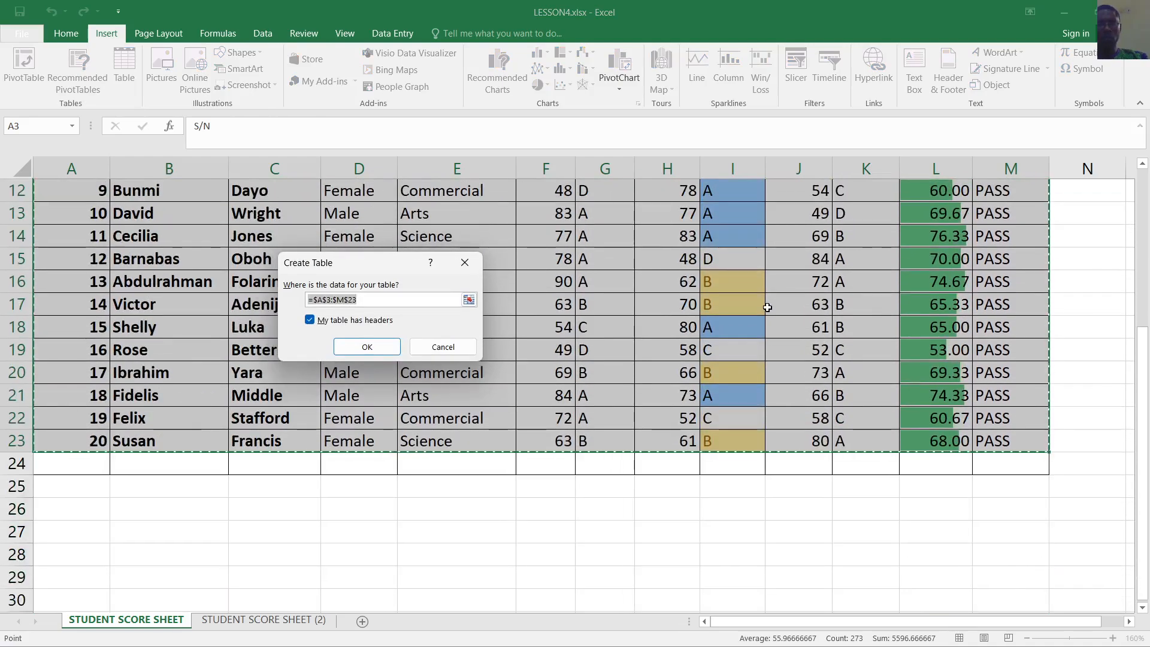
scroll(767, 307, "up", 1)
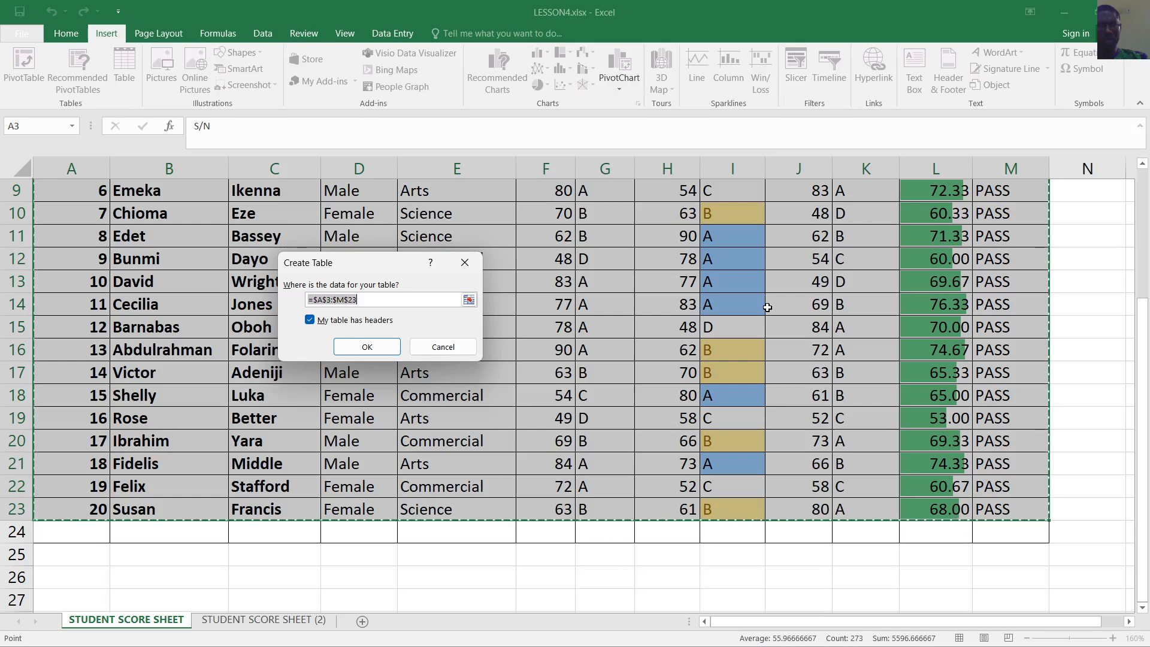
scroll(563, 299, "up", 2)
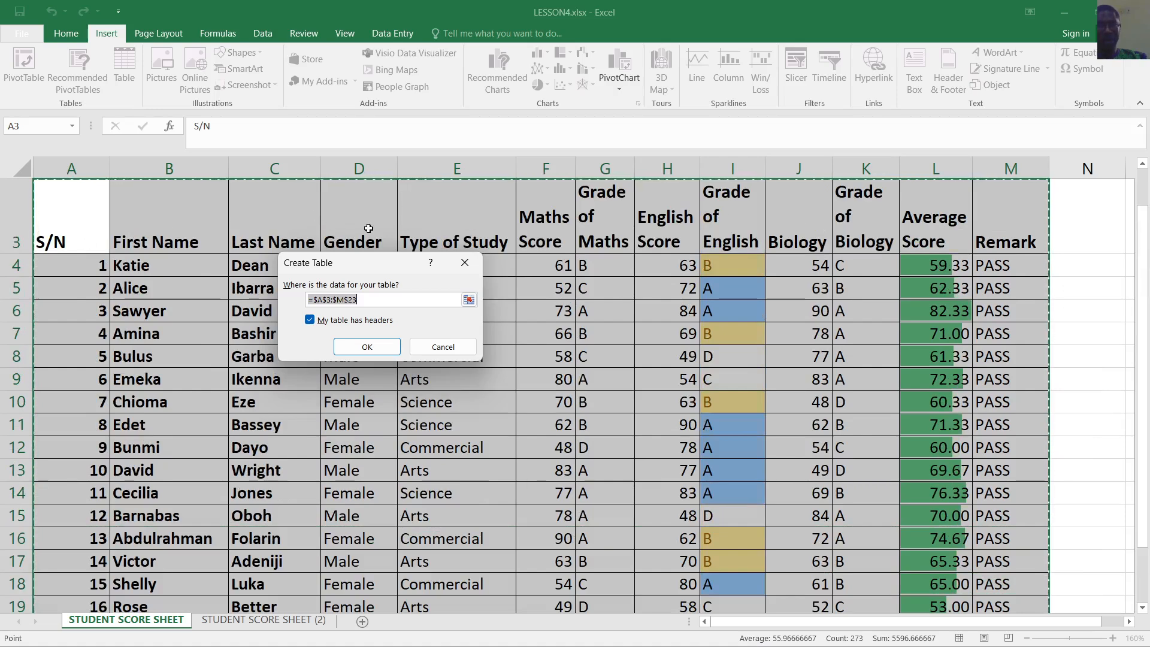
left_click(310, 321)
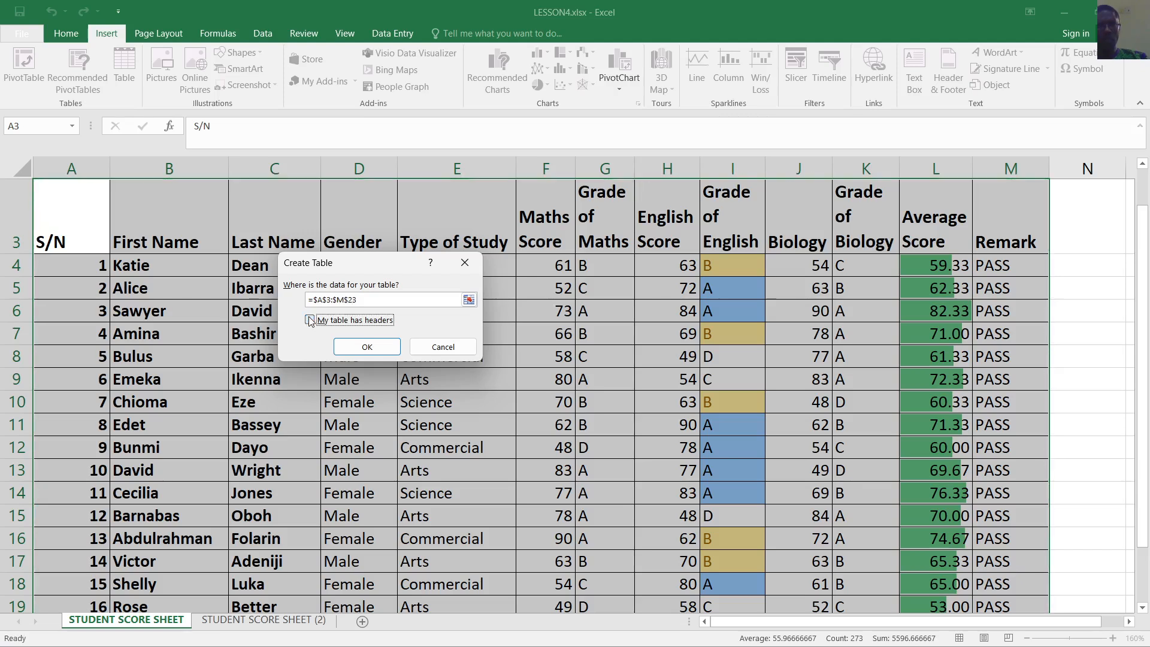
left_click(309, 320)
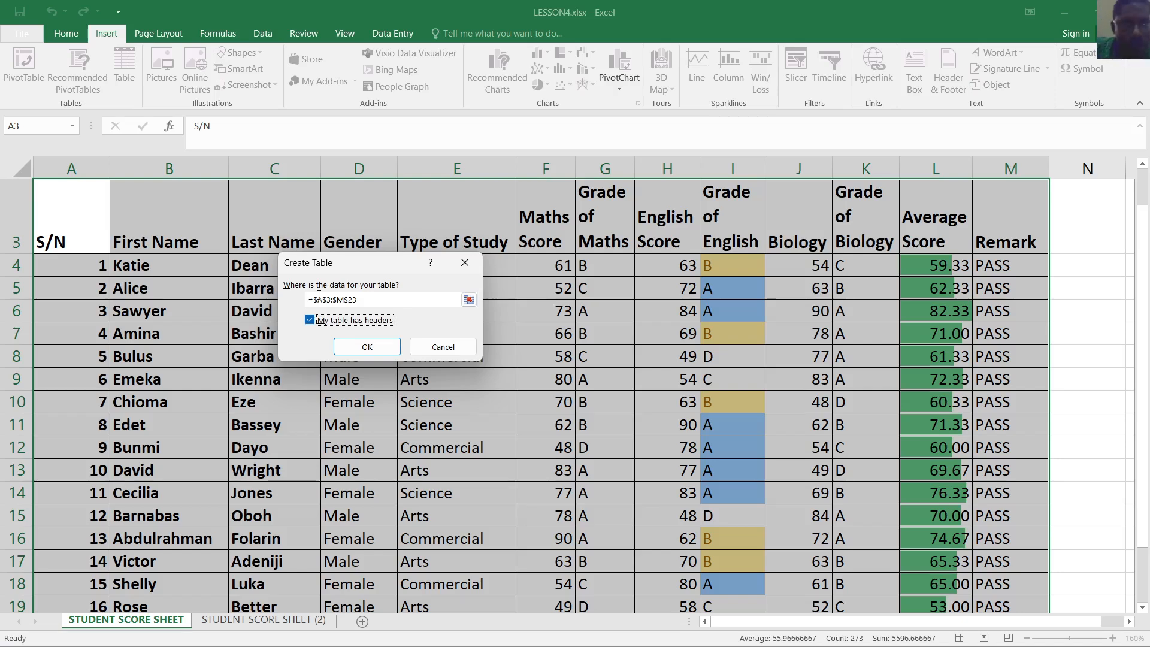
left_click(367, 347)
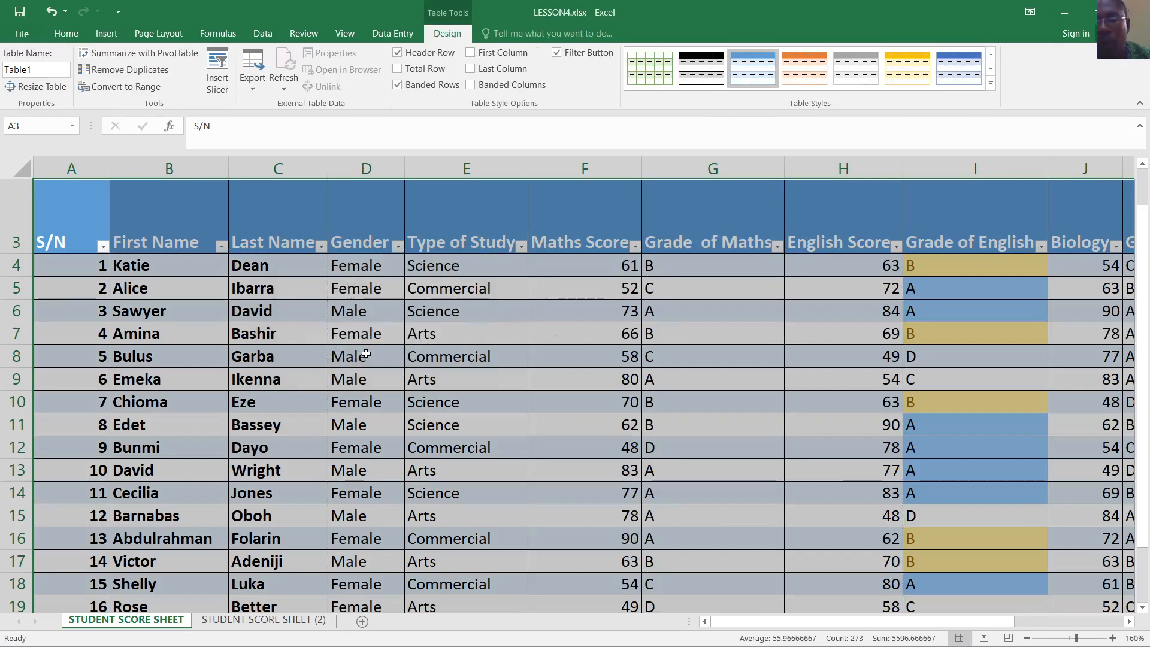
scroll(515, 308, "down", 1)
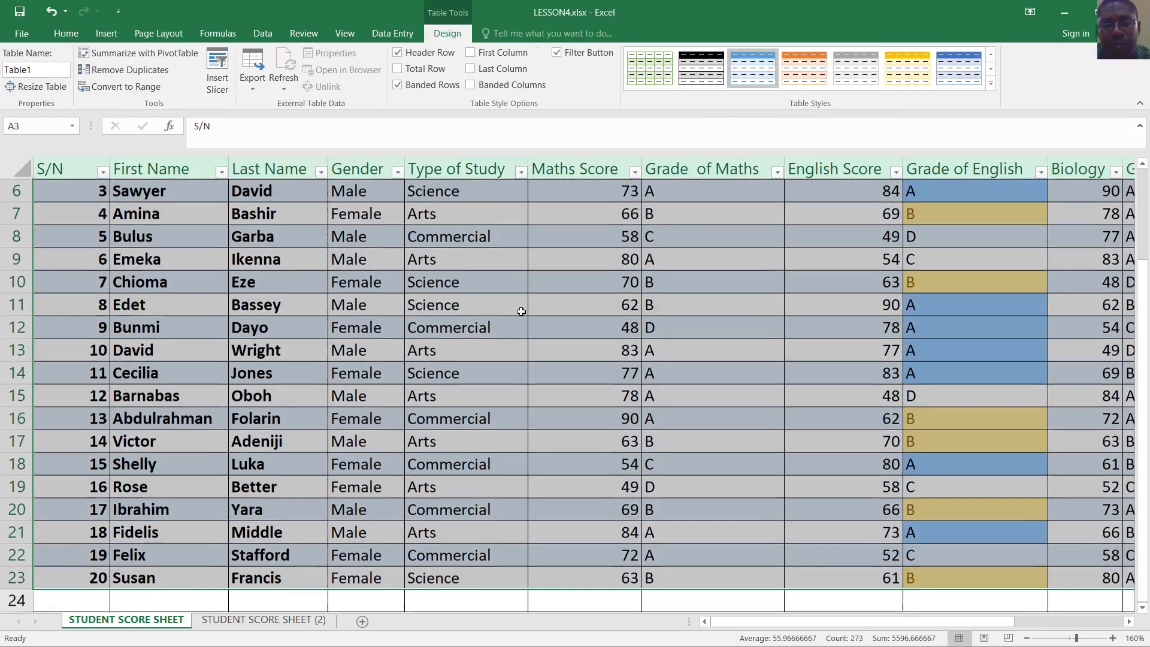
scroll(496, 353, "up", 1)
scroll(496, 354, "up", 1)
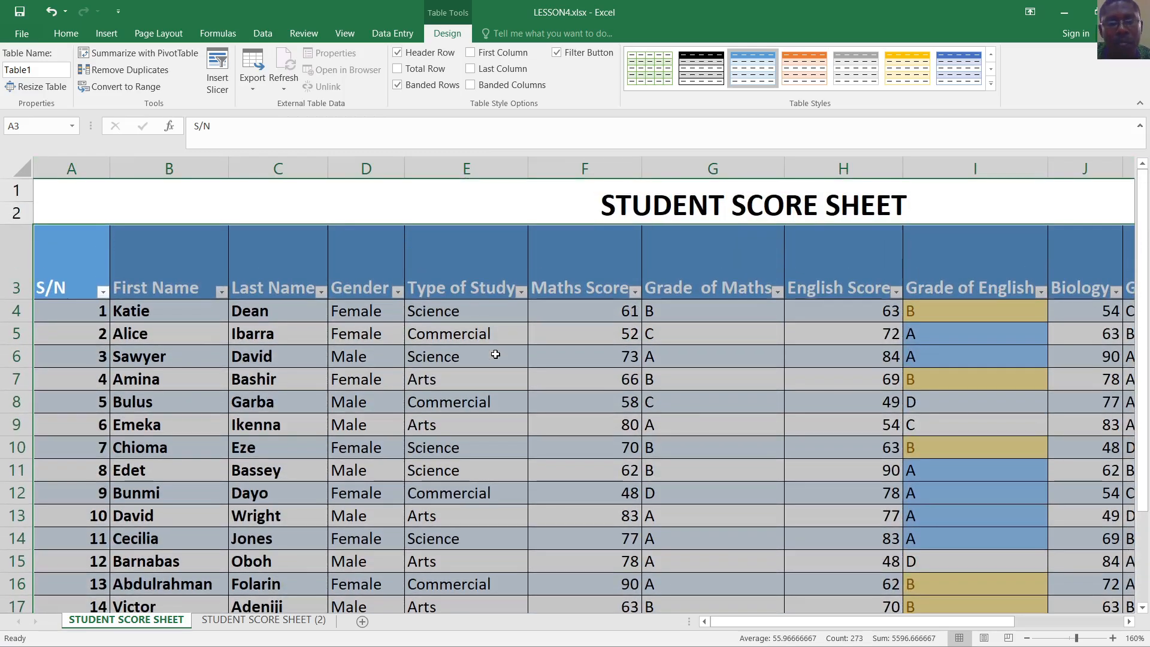
scroll(560, 375, "down", 2)
scroll(560, 382, "up", 2)
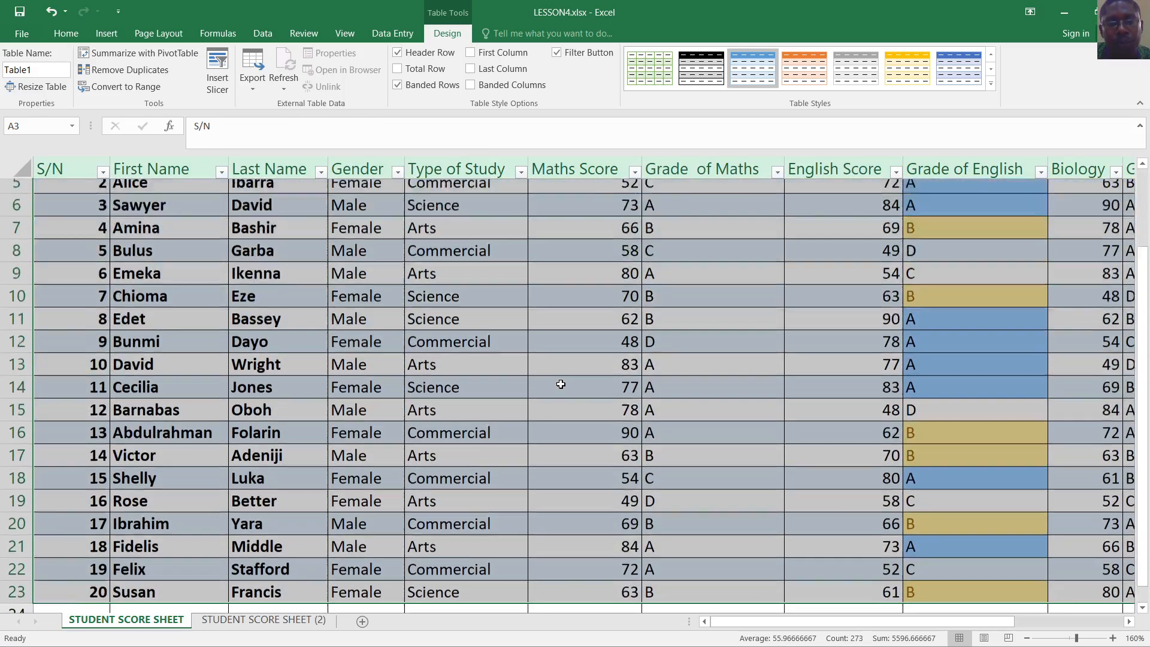
scroll(559, 384, "down", 3)
scroll(560, 385, "down", 1)
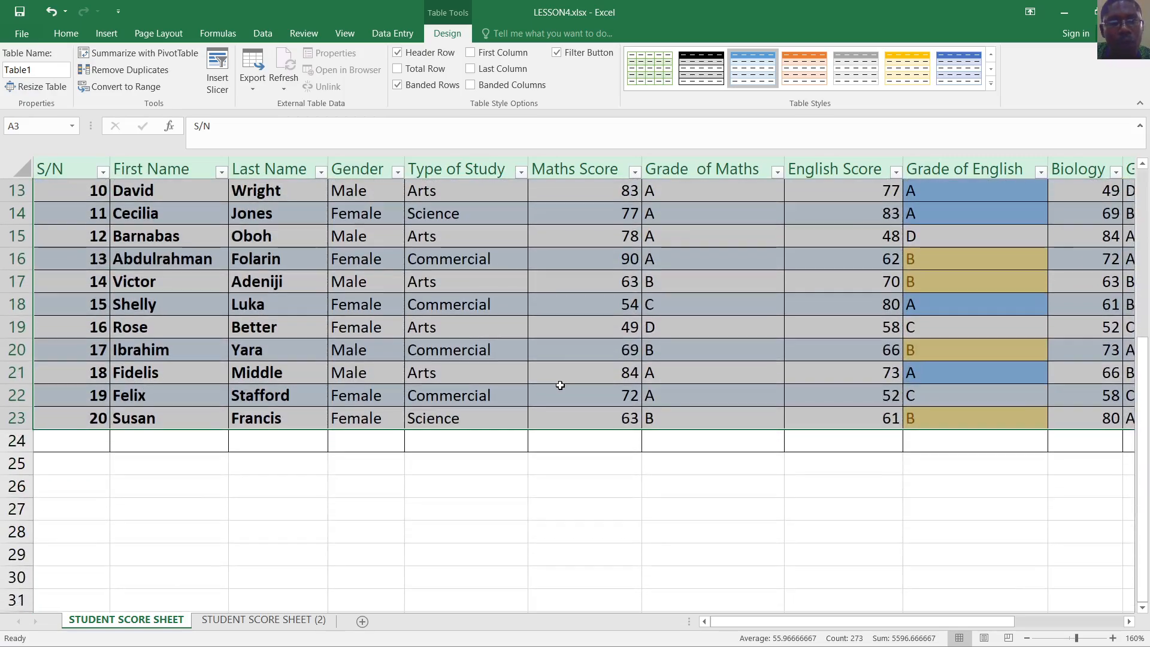
scroll(559, 385, "up", 4)
scroll(560, 385, "down", 1)
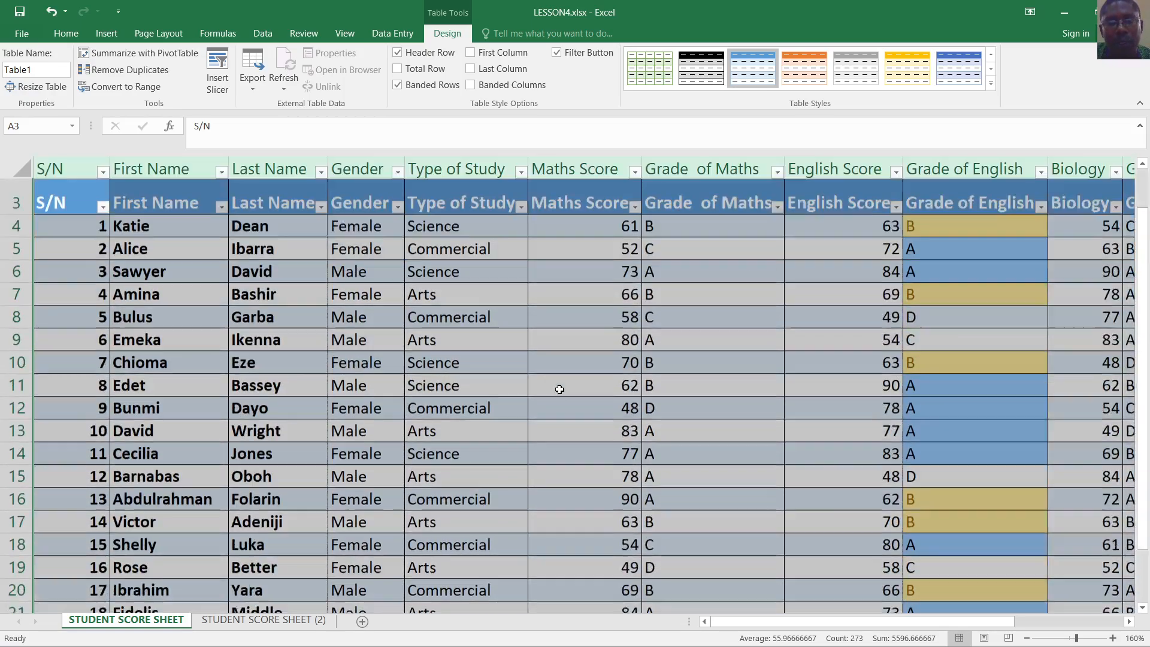
scroll(559, 385, "up", 1)
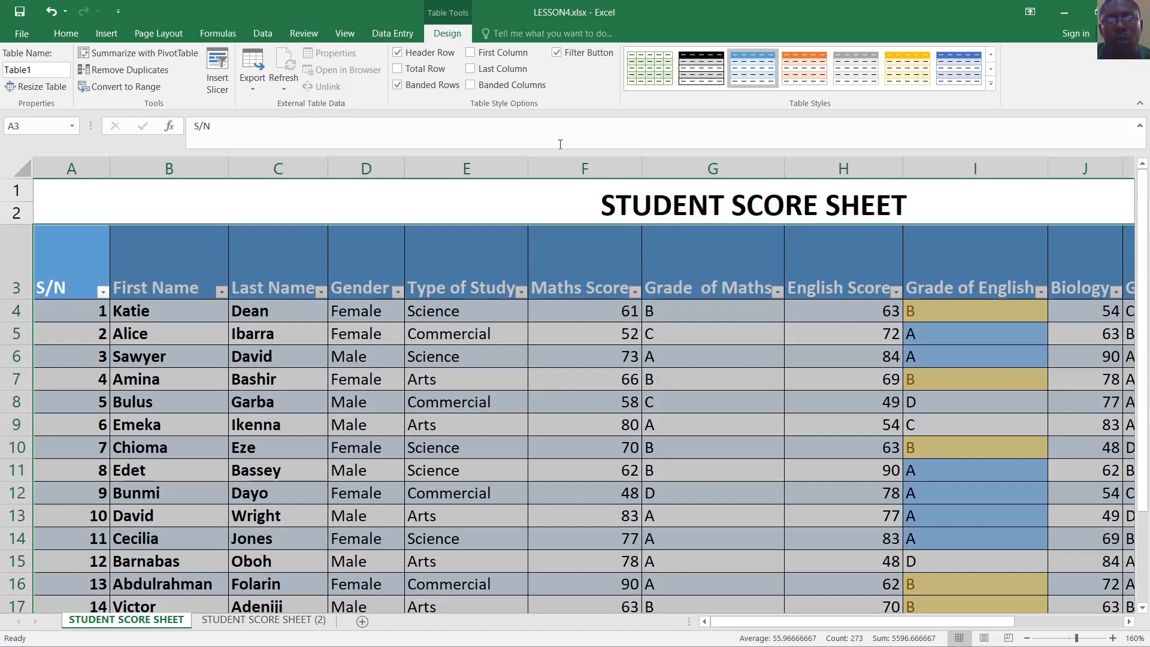
scroll(671, 335, "down", 4)
left_click(662, 548)
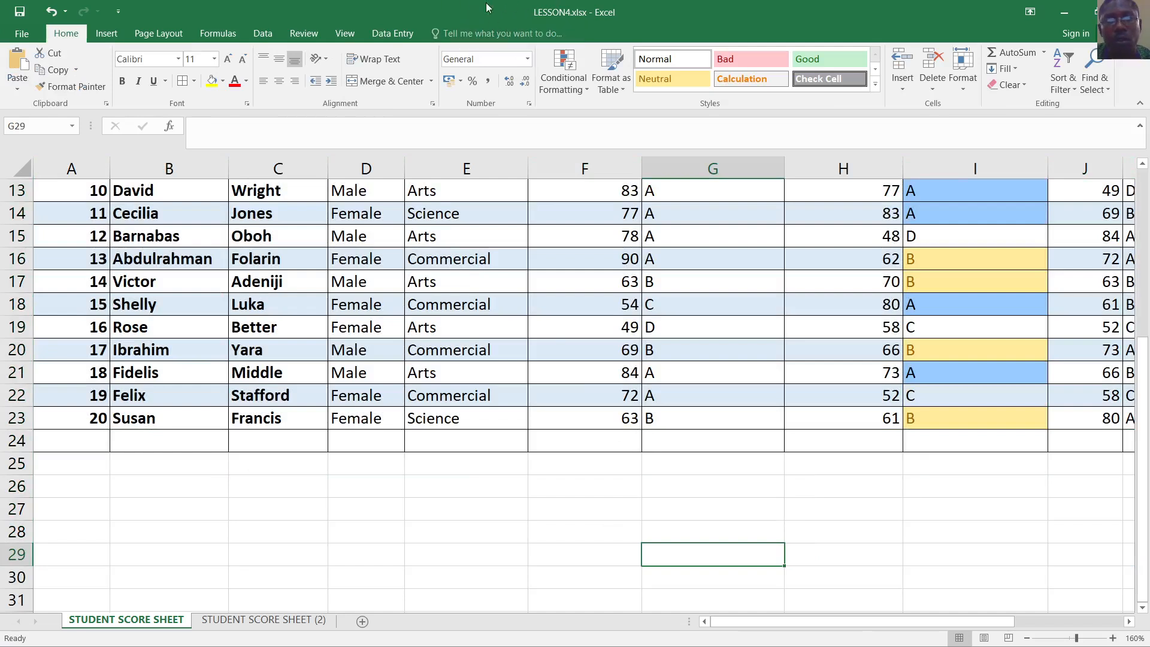
Browse the Table Design style gallery, then close it without changing the style
left_click(552, 216)
scroll(548, 324, "up", 3)
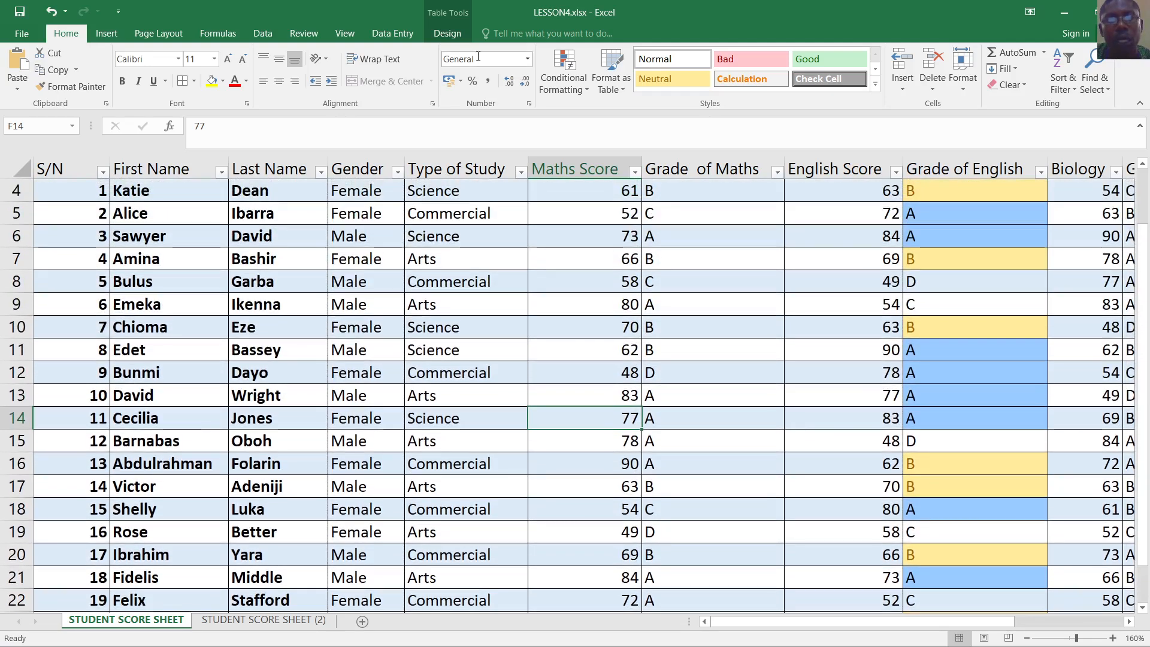
left_click(450, 37)
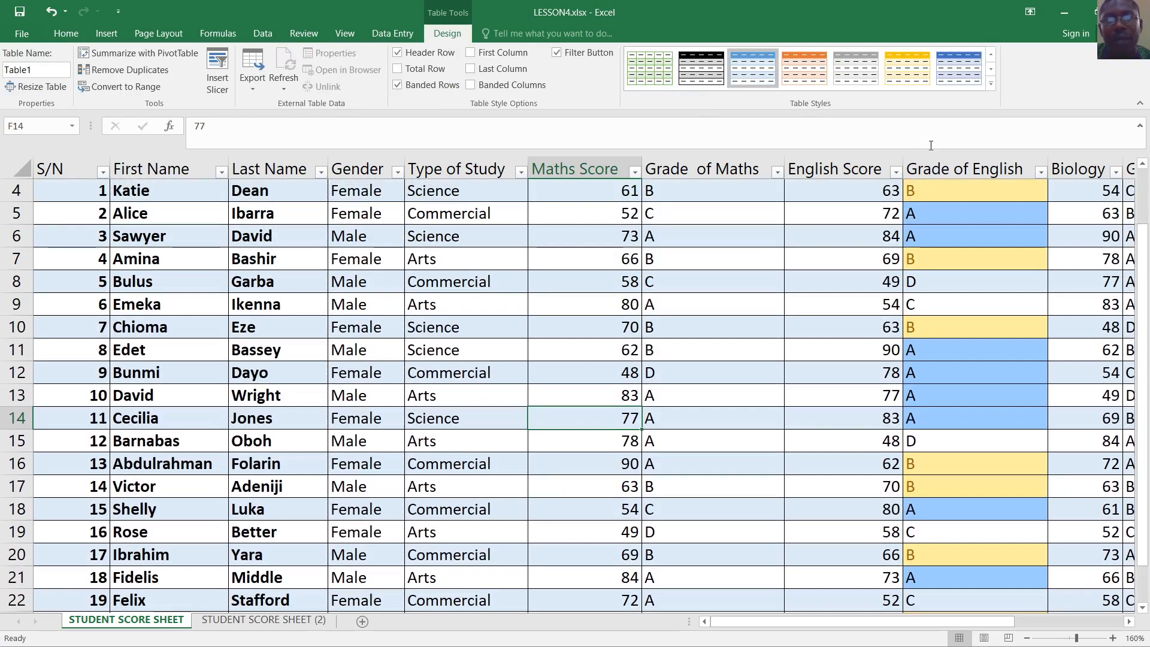
left_click(990, 84)
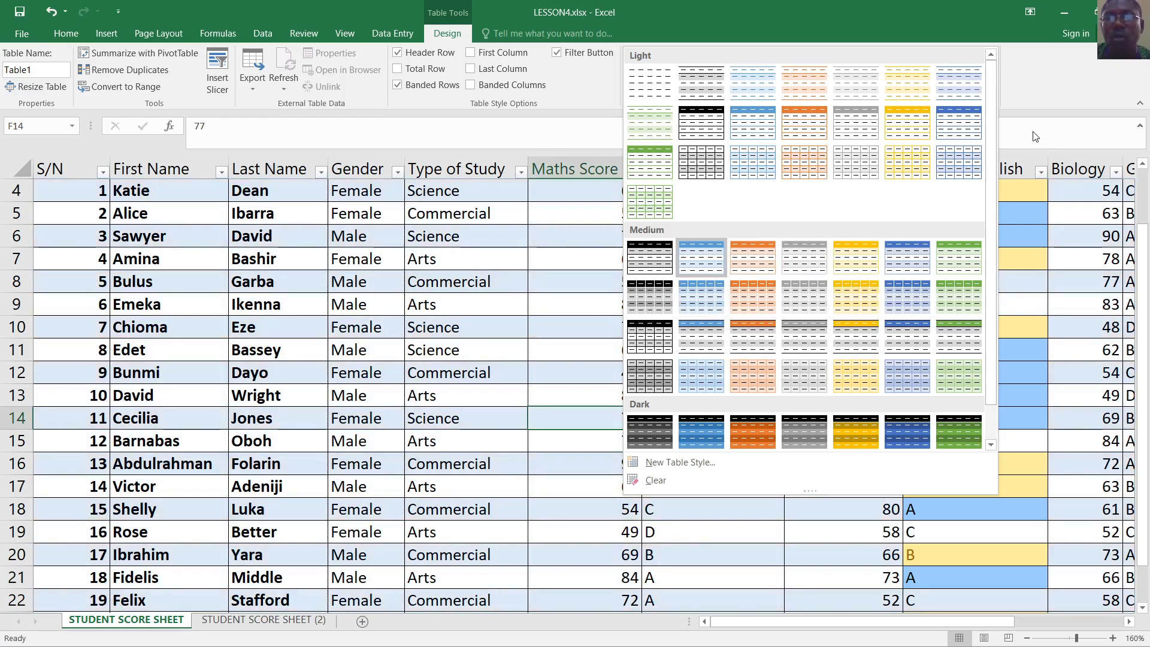
left_click(1035, 136)
Open the Gender column's filter list with Female and Male both ticked
scroll(770, 364, "up", 1)
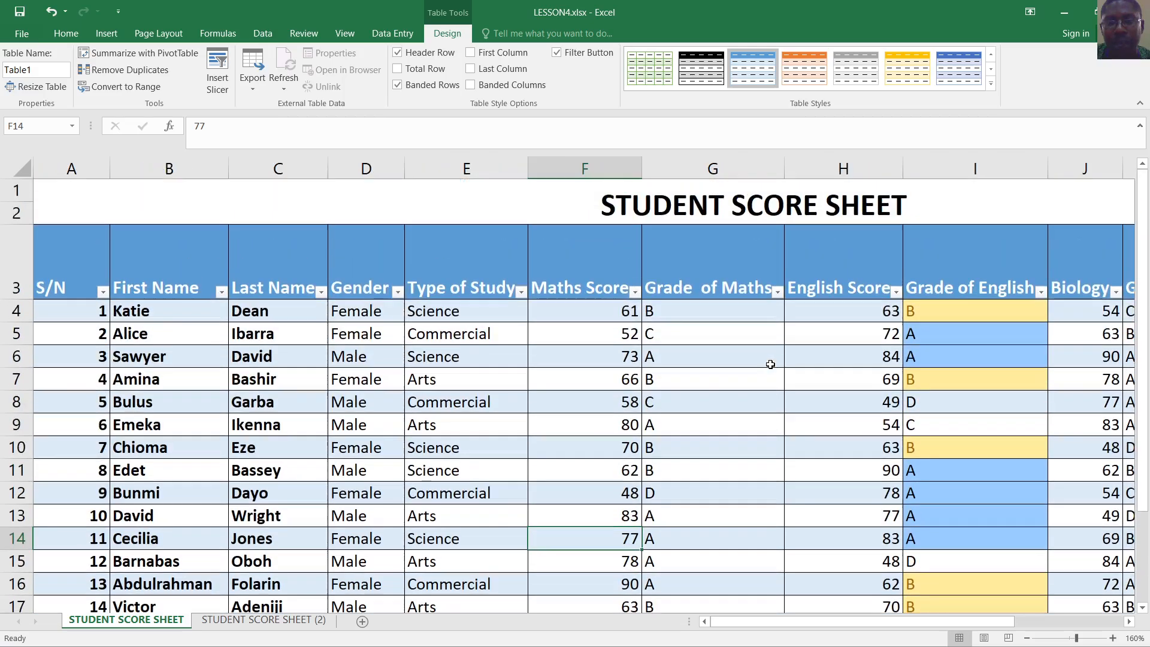
scroll(788, 385, "down", 1)
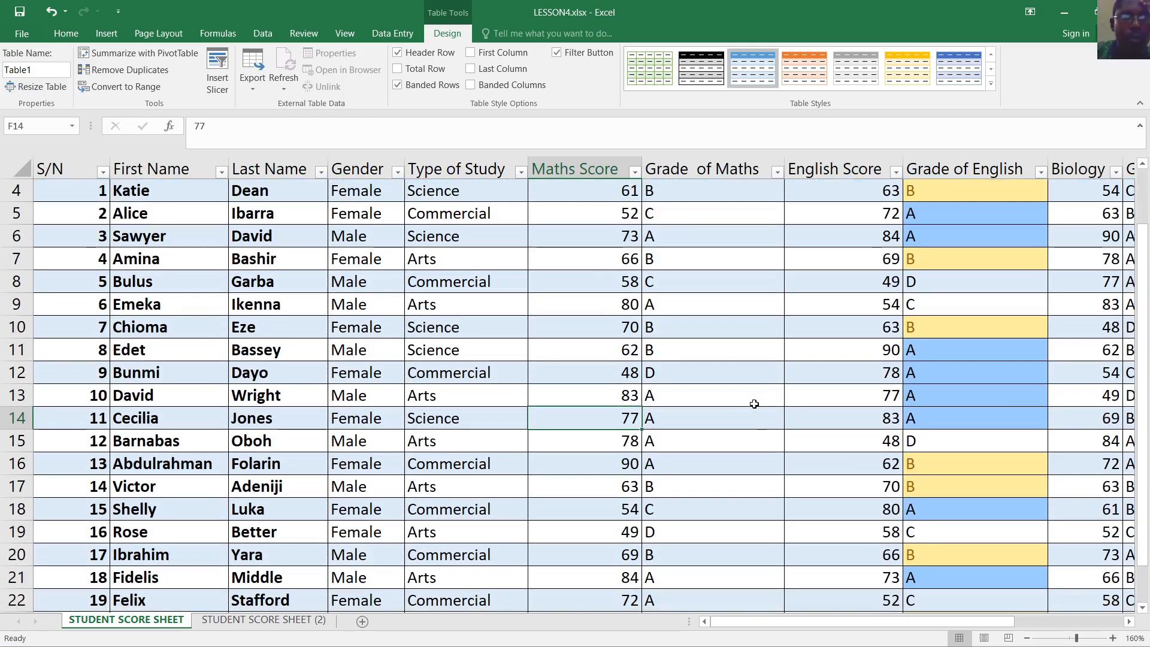
scroll(754, 404, "up", 1)
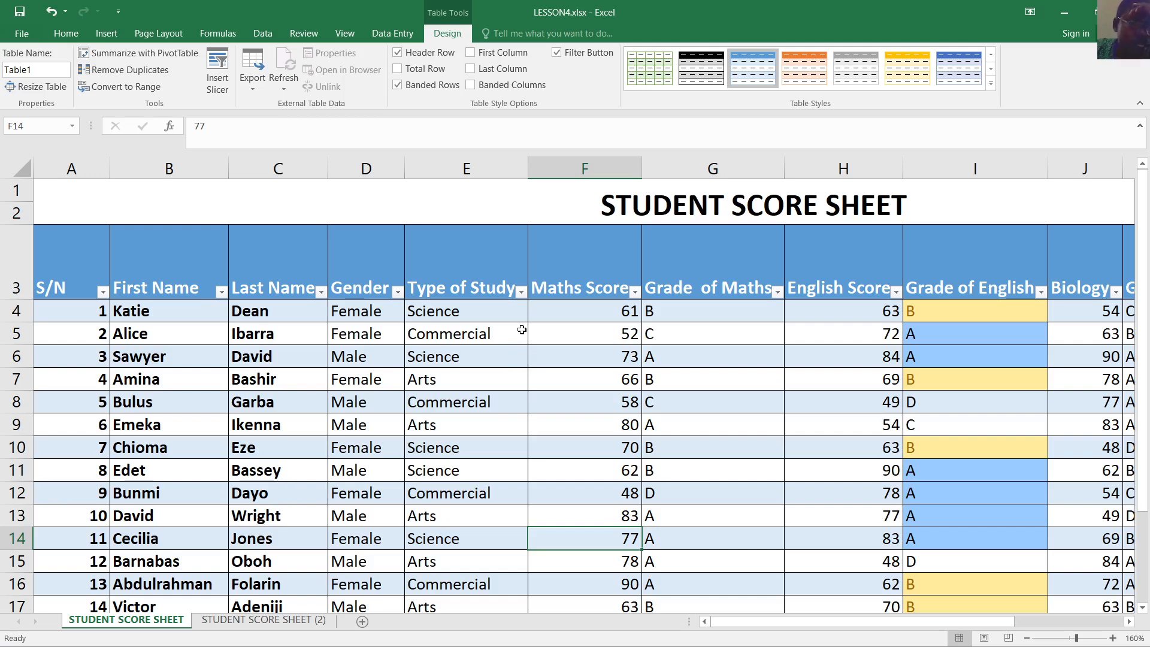
left_click(398, 293)
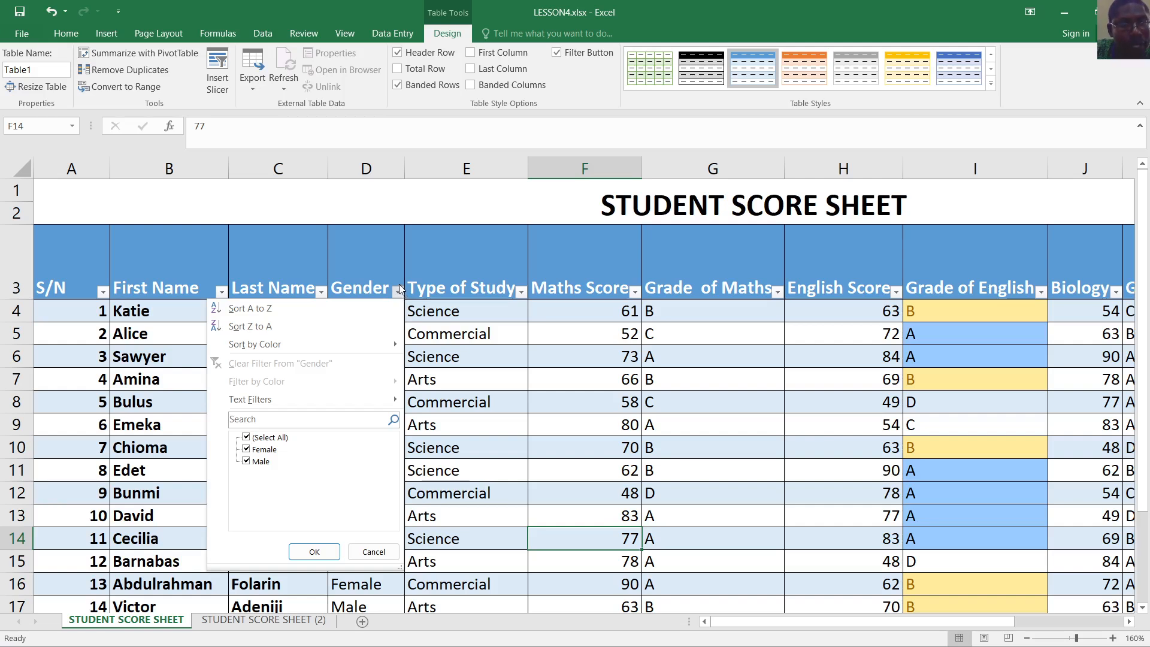
Try a Female-only Gender filter, then restore all Gender values
left_click(246, 438)
left_click(246, 449)
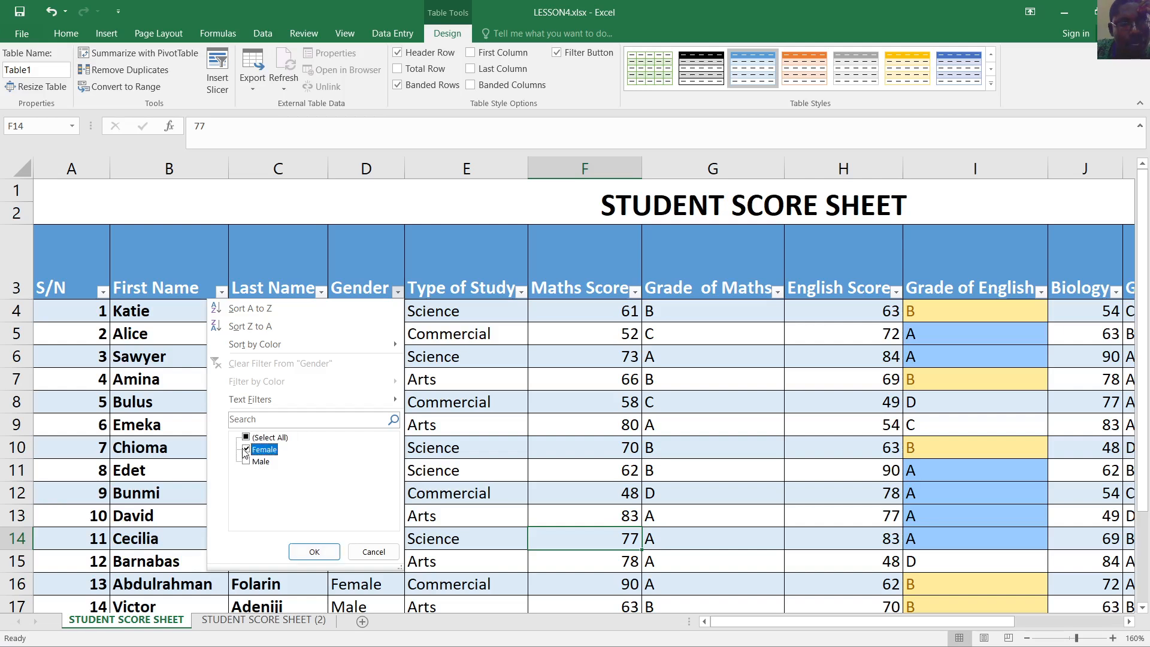
left_click(324, 553)
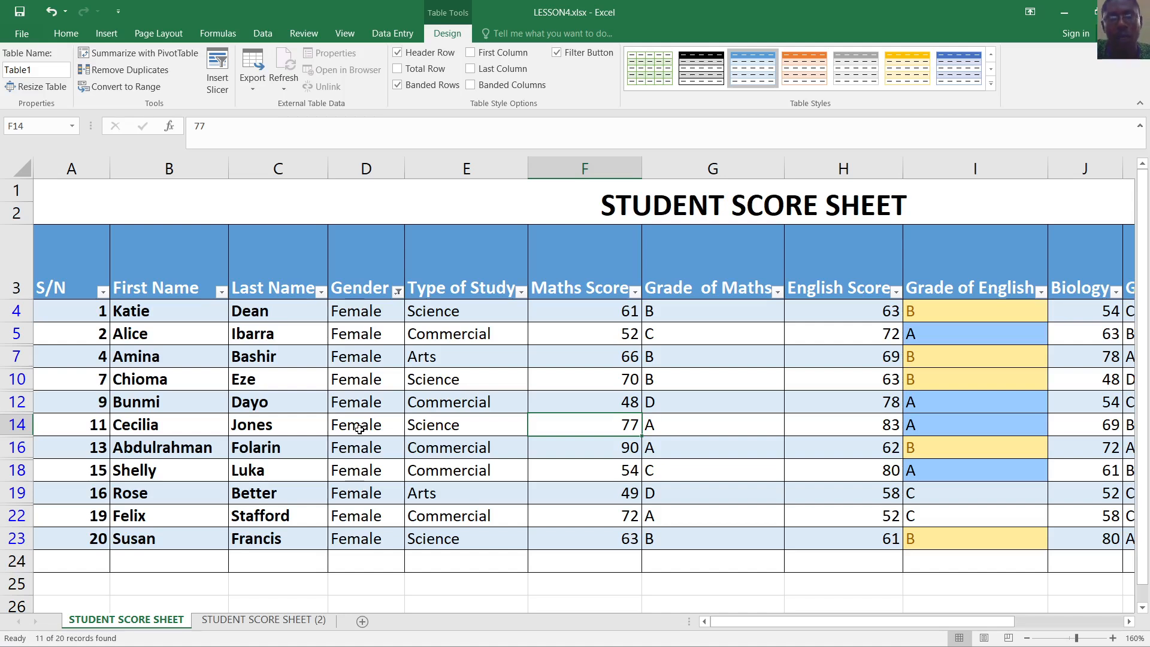
left_click(398, 292)
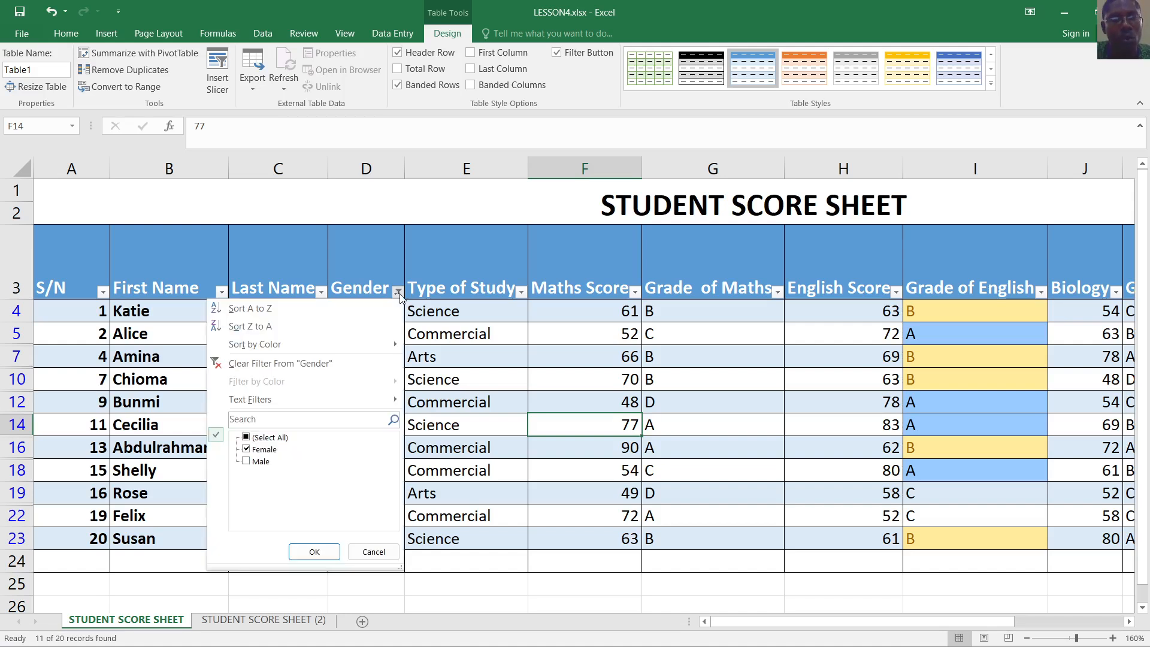
left_click(247, 452)
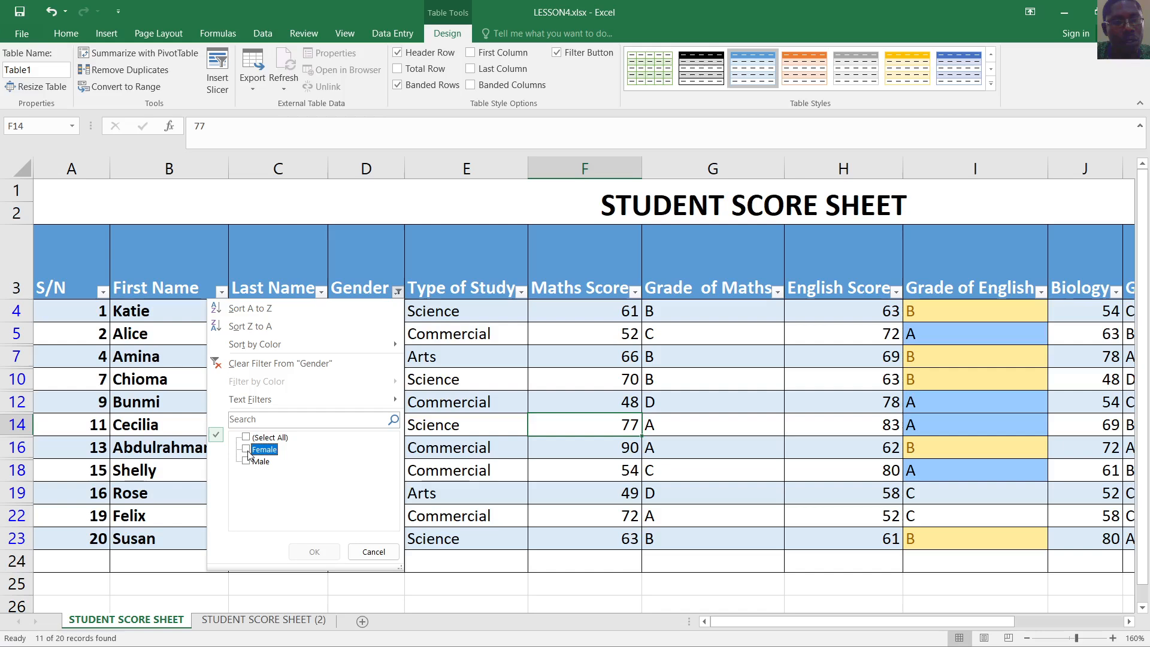
left_click(246, 438)
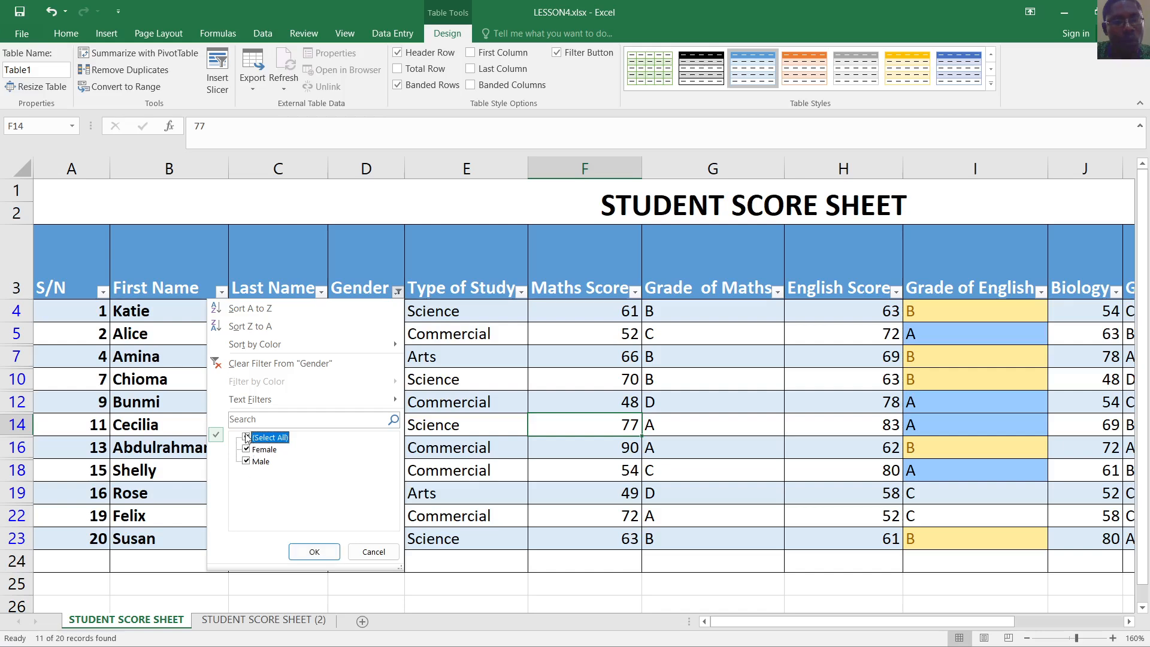
left_click(313, 551)
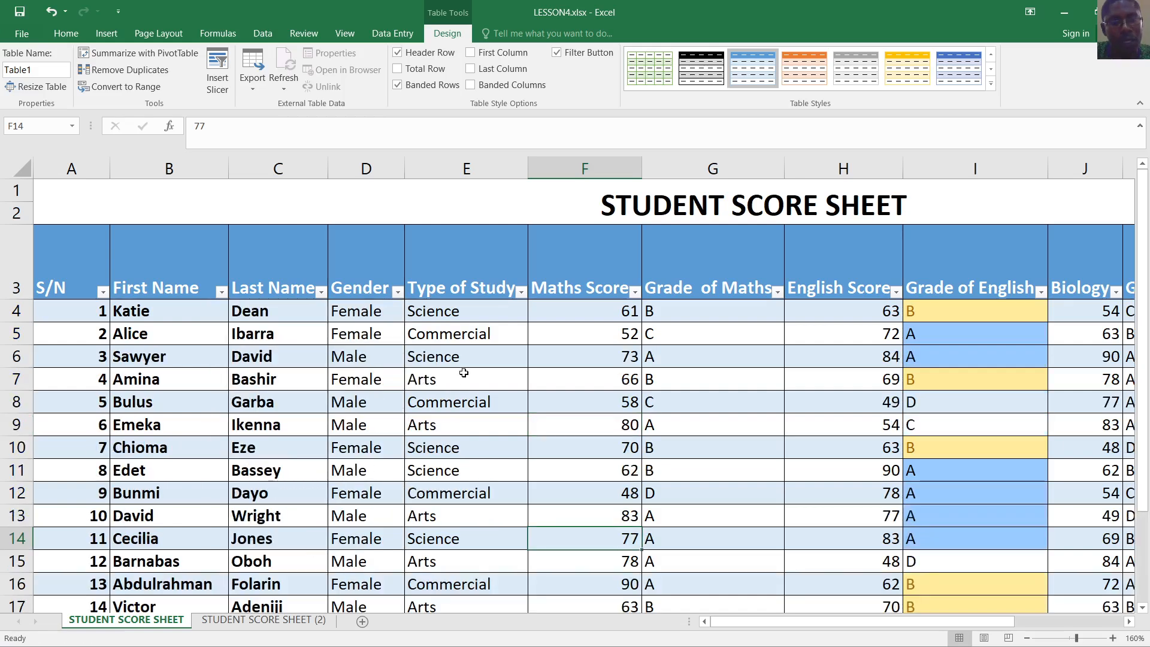
Filter the Gender column to Male only, listing 9 of 20 students
left_click(397, 291)
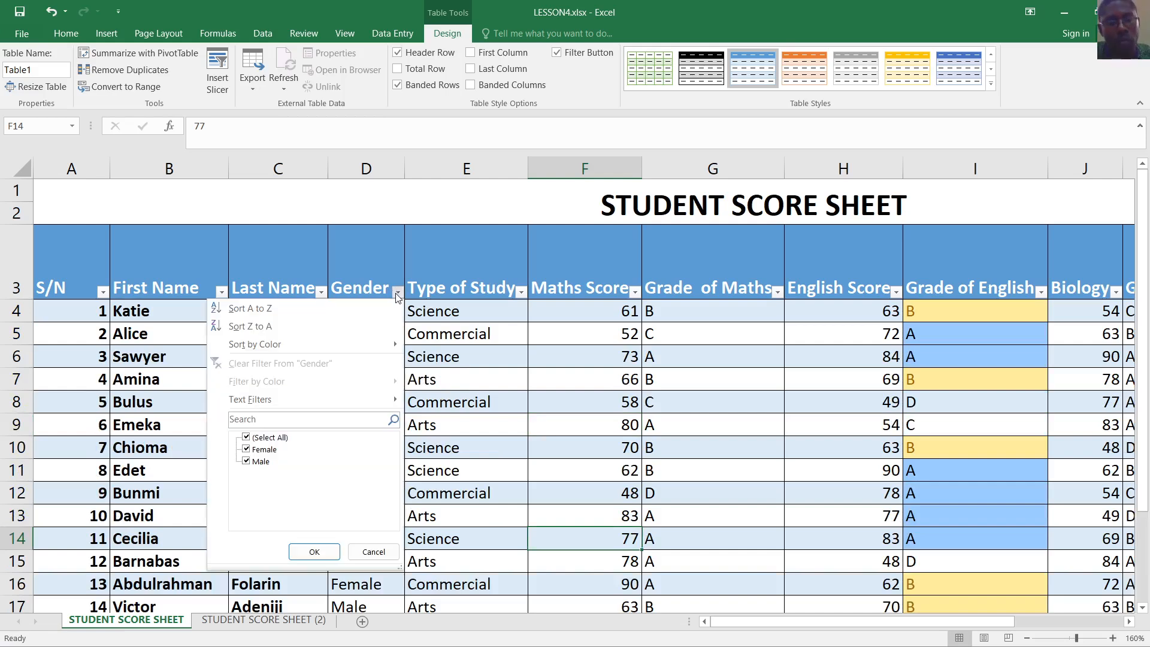
left_click(246, 439)
left_click(246, 461)
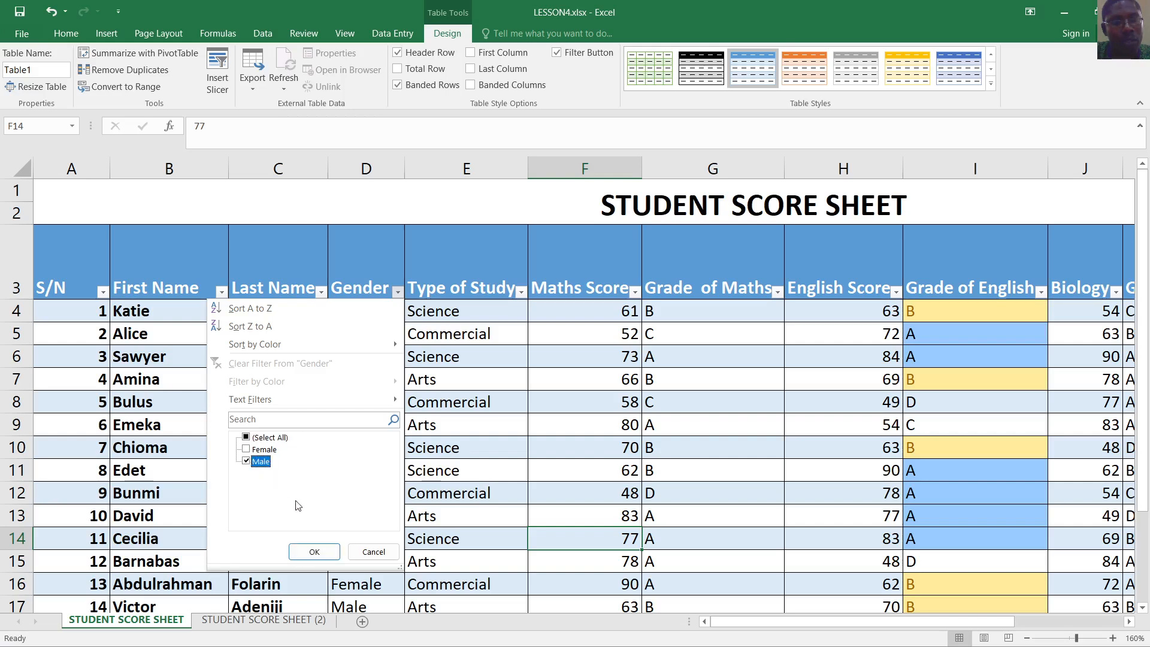
left_click(316, 551)
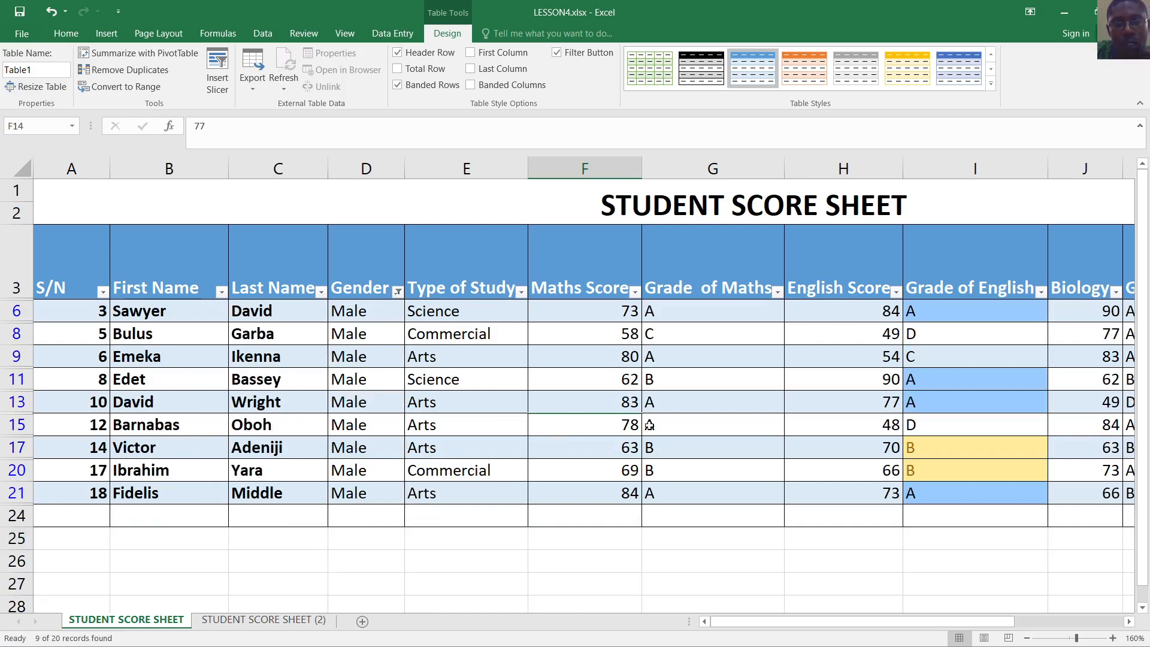
In Page Break Preview, drag the page break so page 1 covers every table column
left_click(1009, 637)
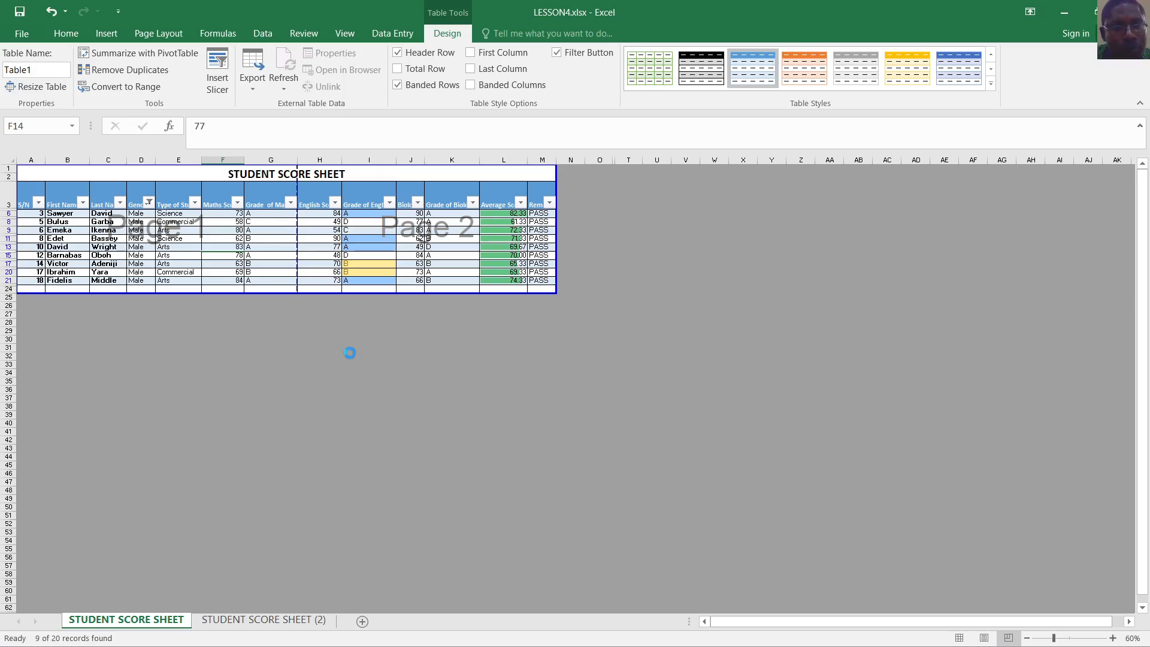
scroll(349, 353, "up", 5)
scroll(470, 345, "down", 1)
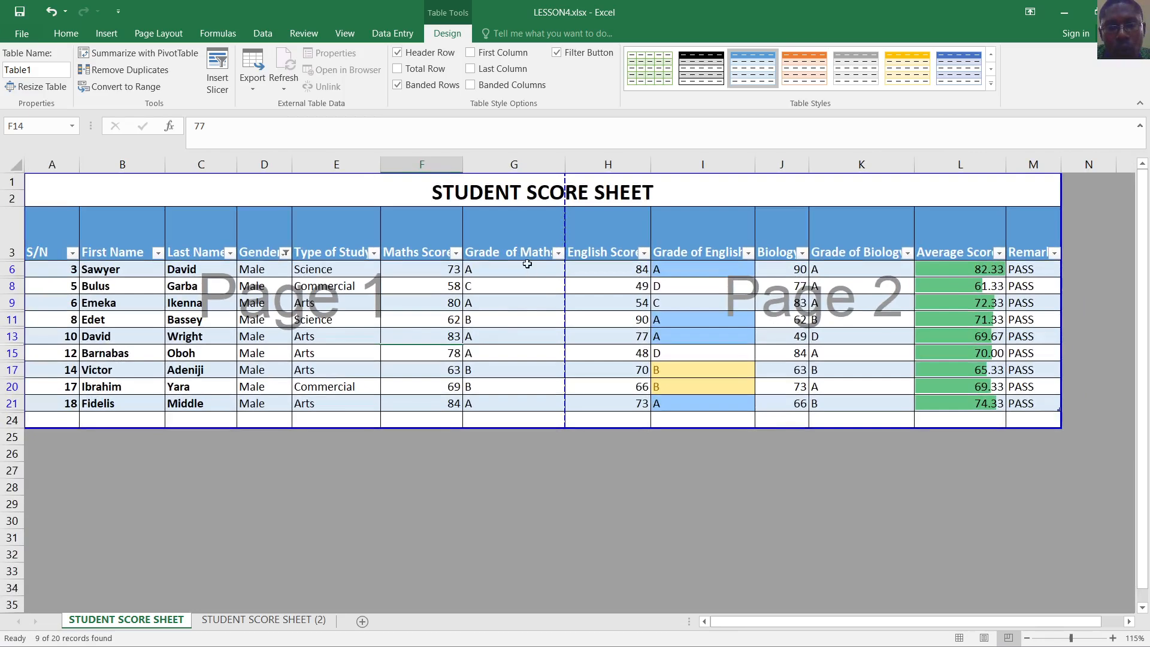
left_click_drag(566, 270, 1006, 241)
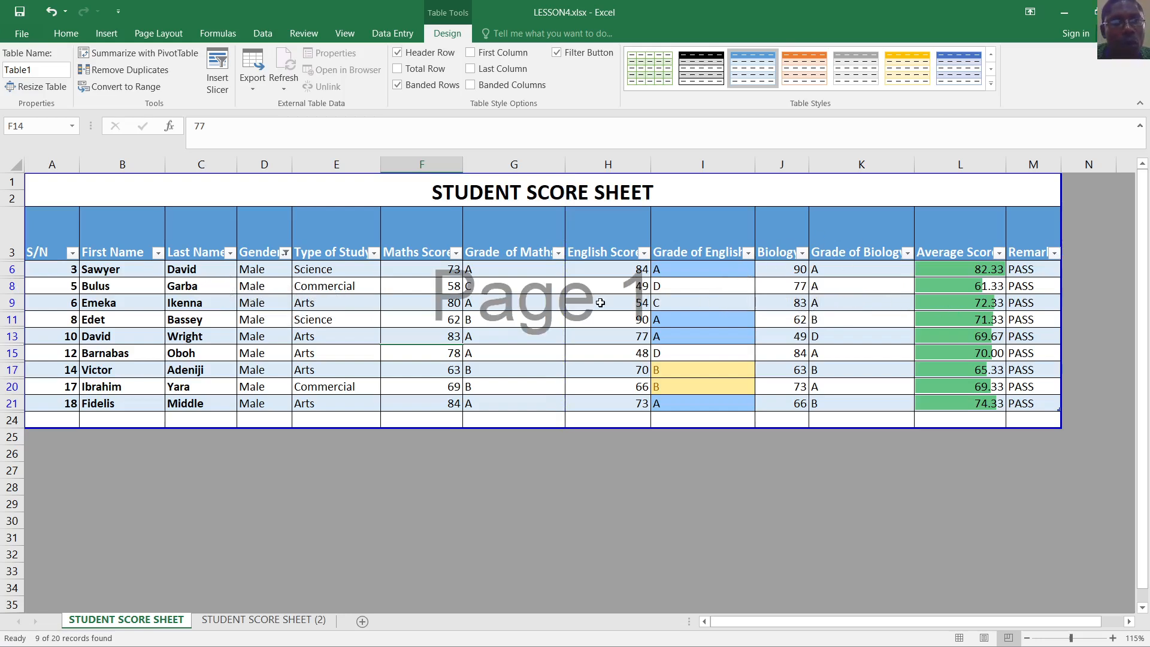
Set the page orientation to Landscape
left_click(178, 38)
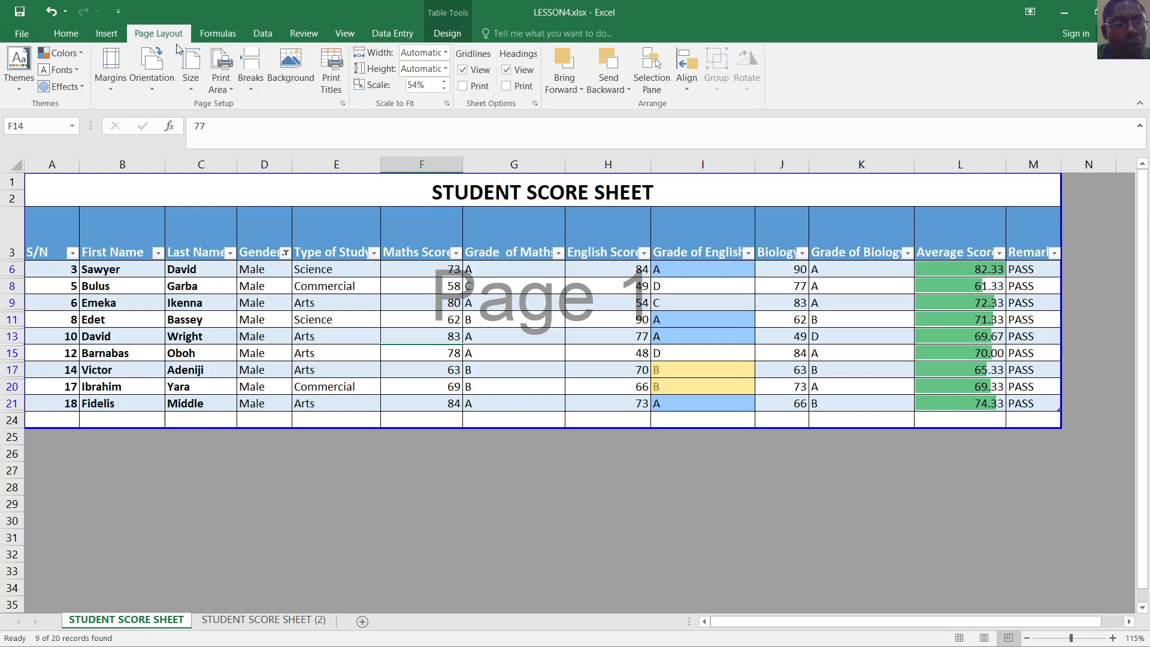
left_click(153, 90)
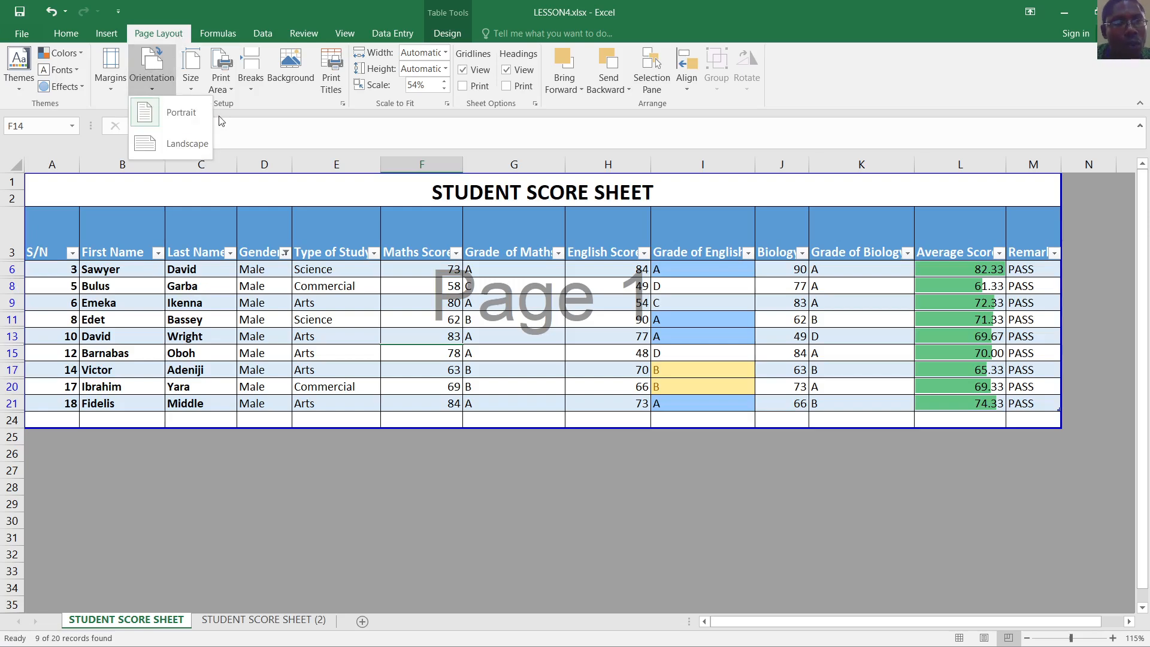
left_click(193, 142)
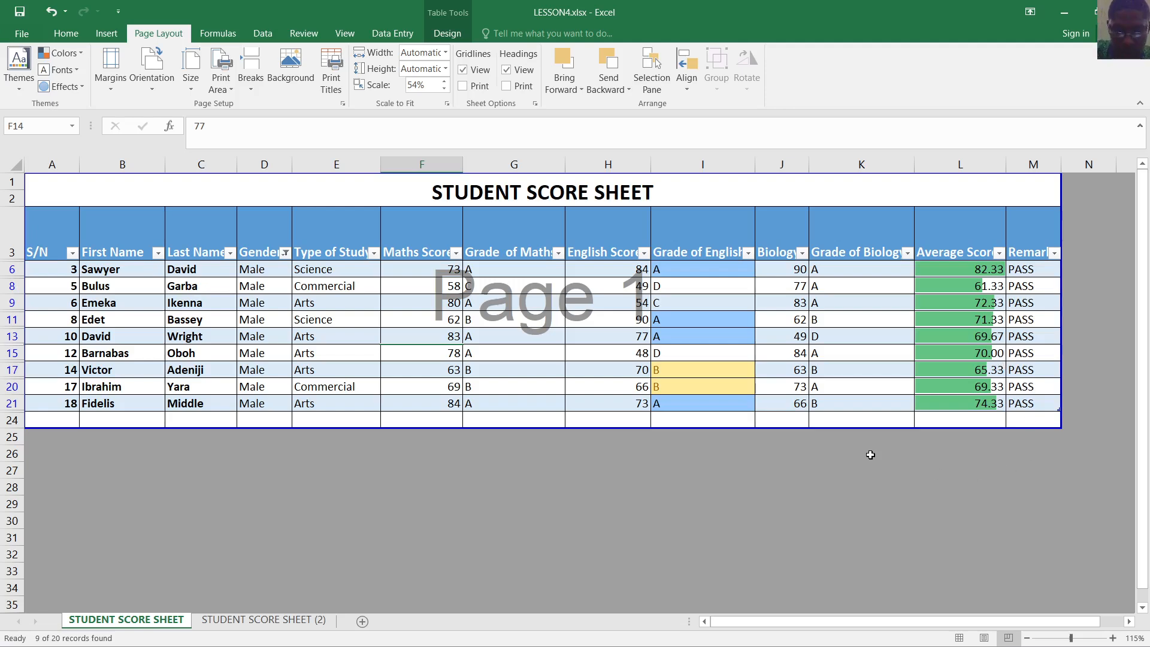
key("ctrl+p")
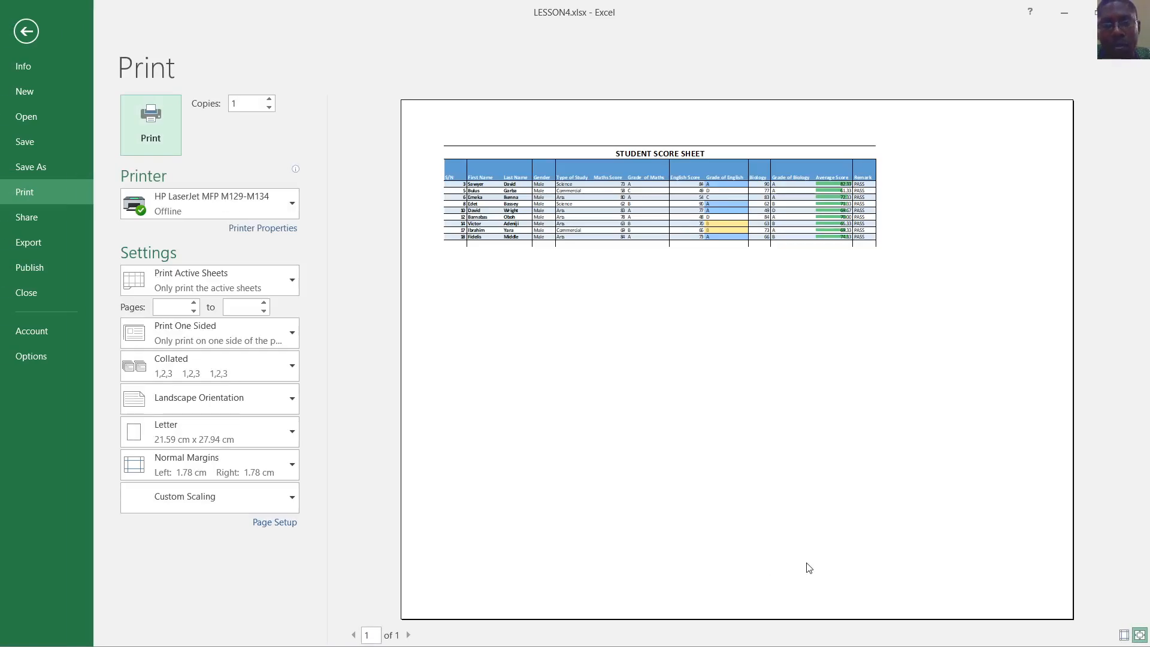
left_click(1139, 634)
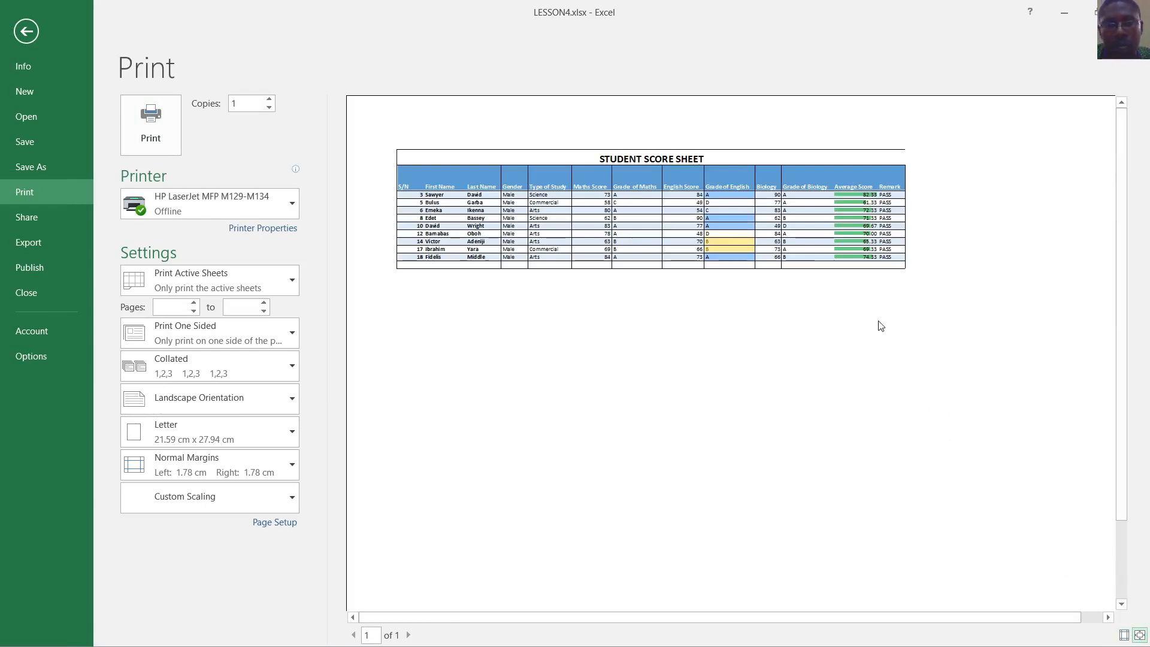
left_click(1137, 637)
left_click(1137, 637)
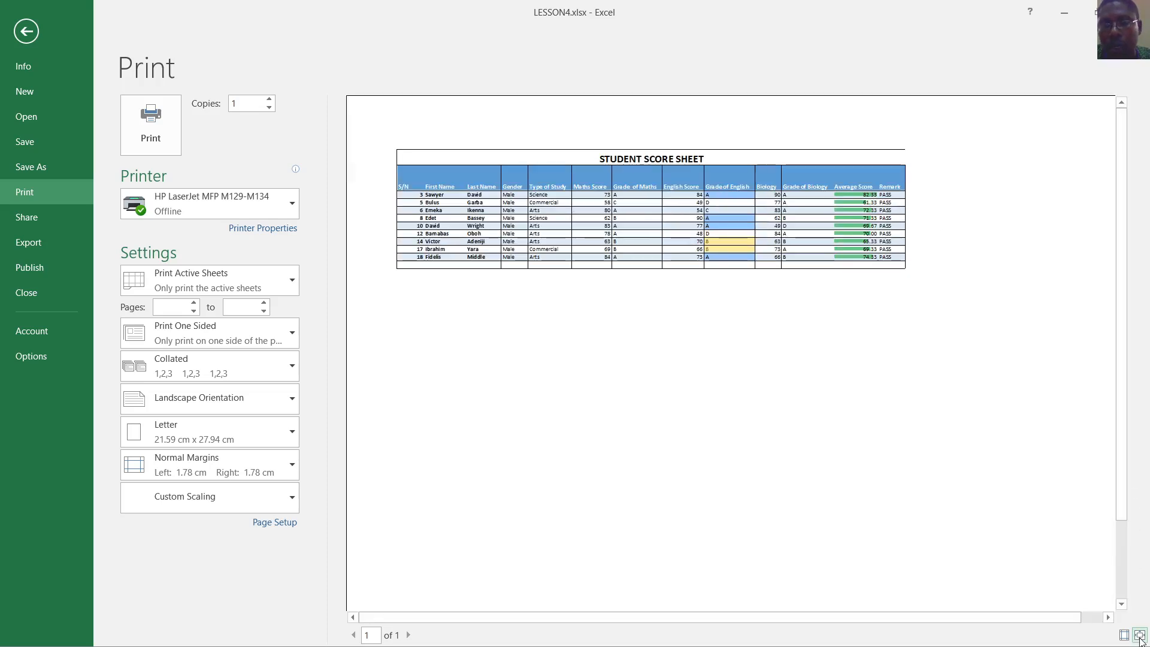
left_click(1124, 636)
left_click(1124, 636)
left_click(1139, 636)
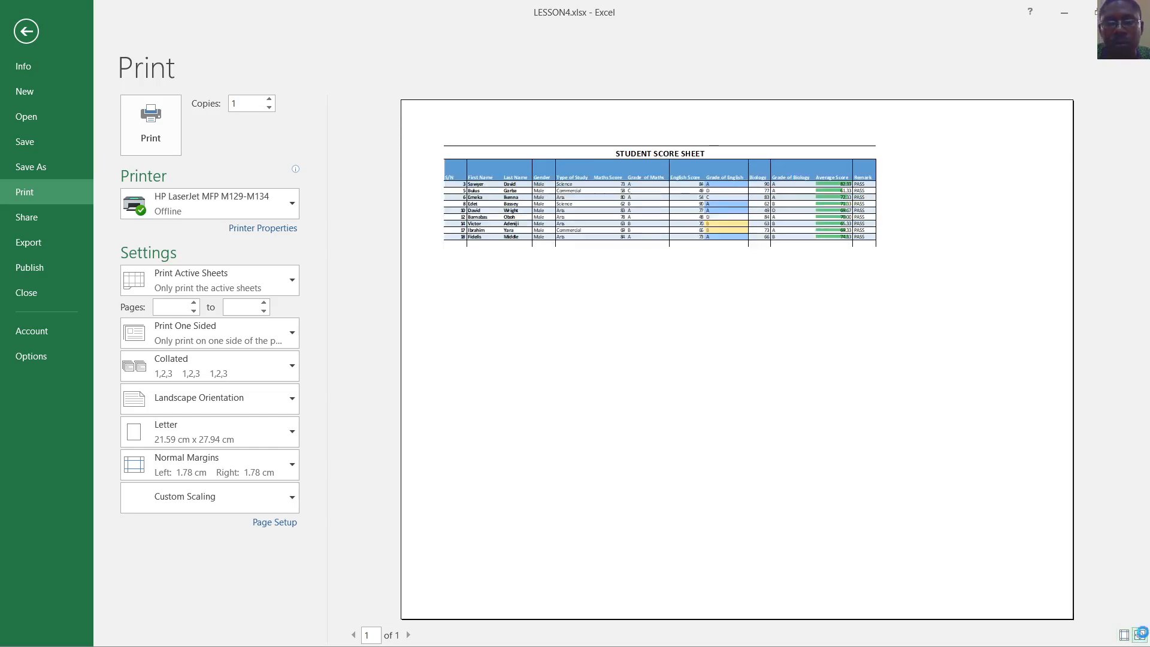
left_click(1140, 635)
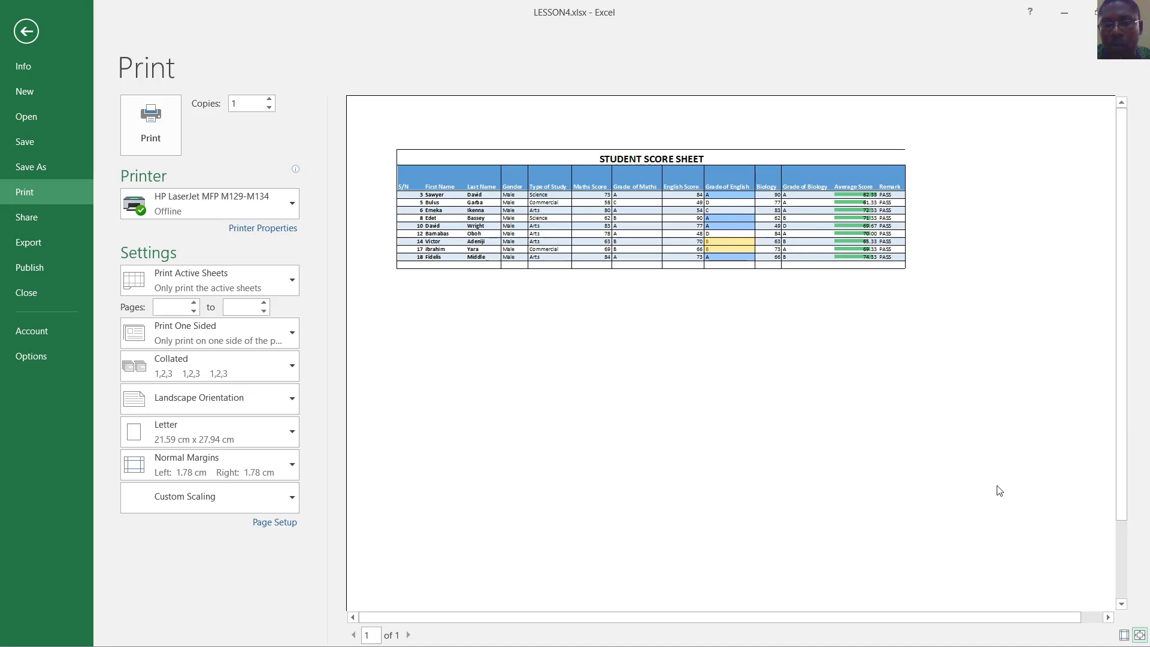
left_click(26, 31)
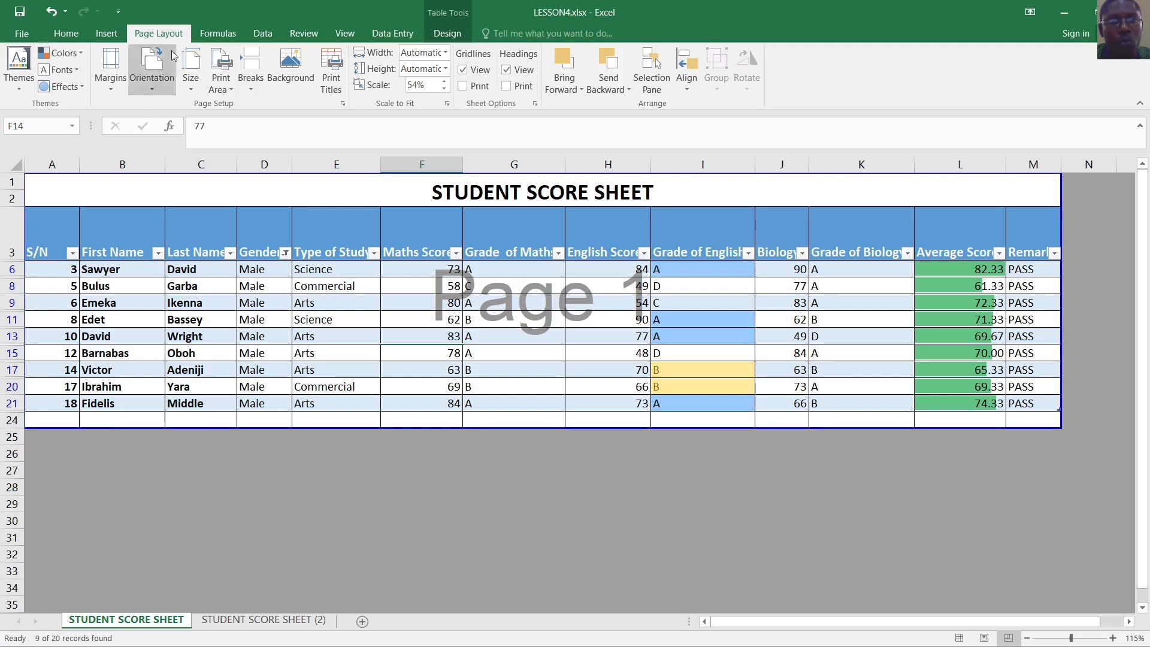
Set the orientation back to Portrait and check the printout in Print preview
left_click(152, 74)
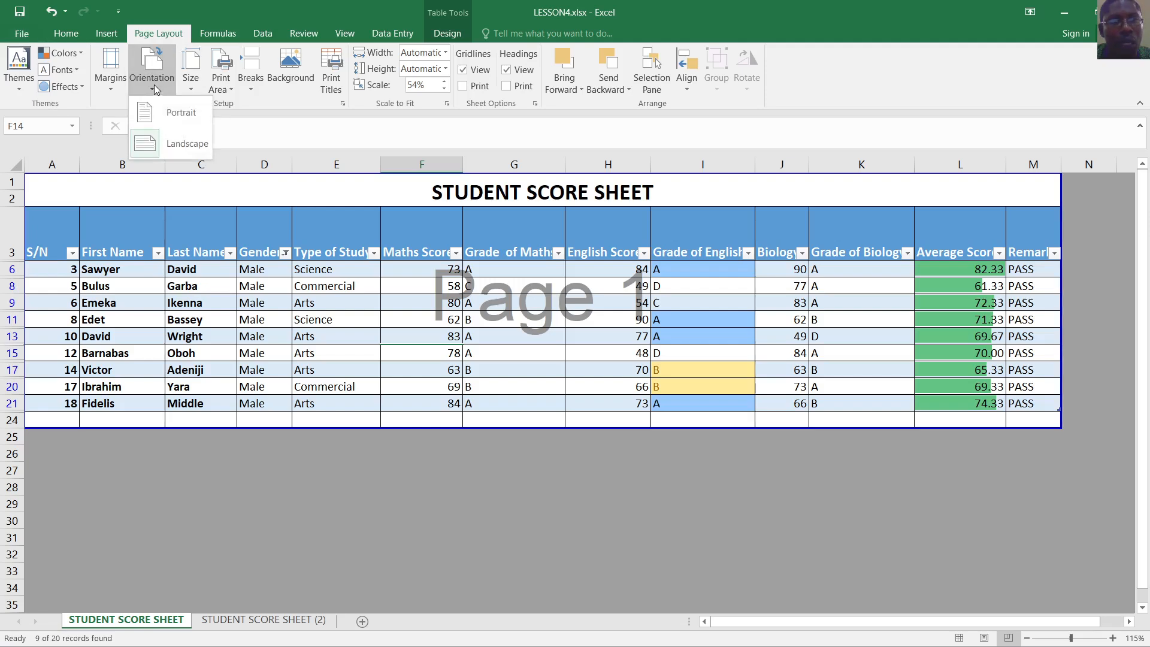
left_click(181, 111)
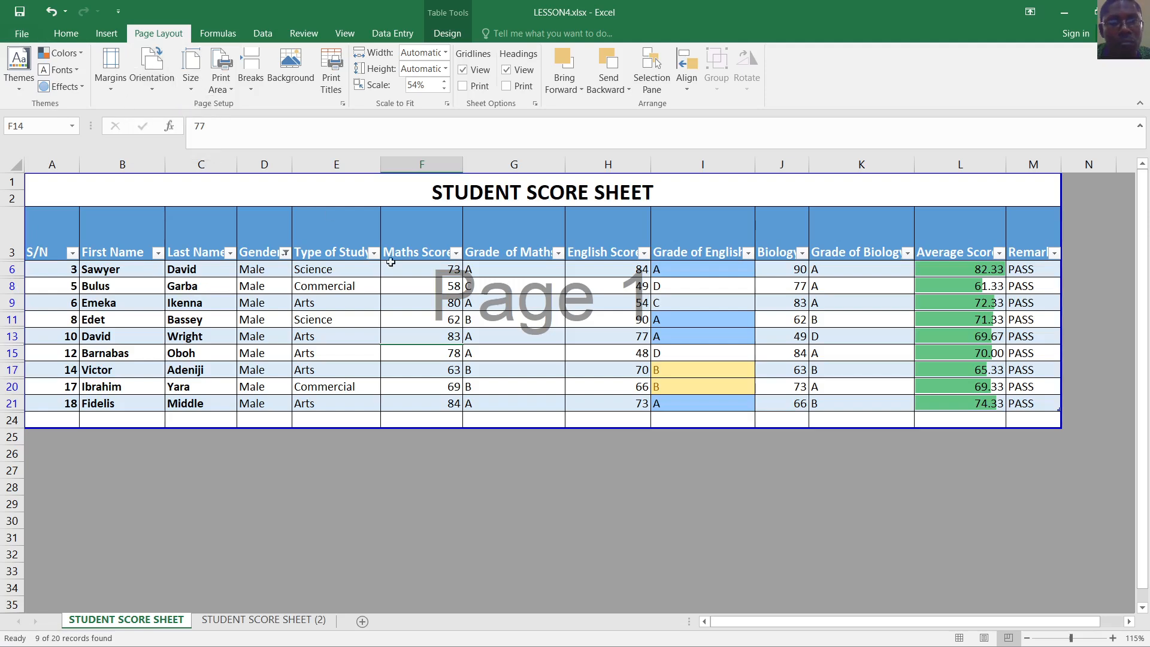
key("ctrl+p")
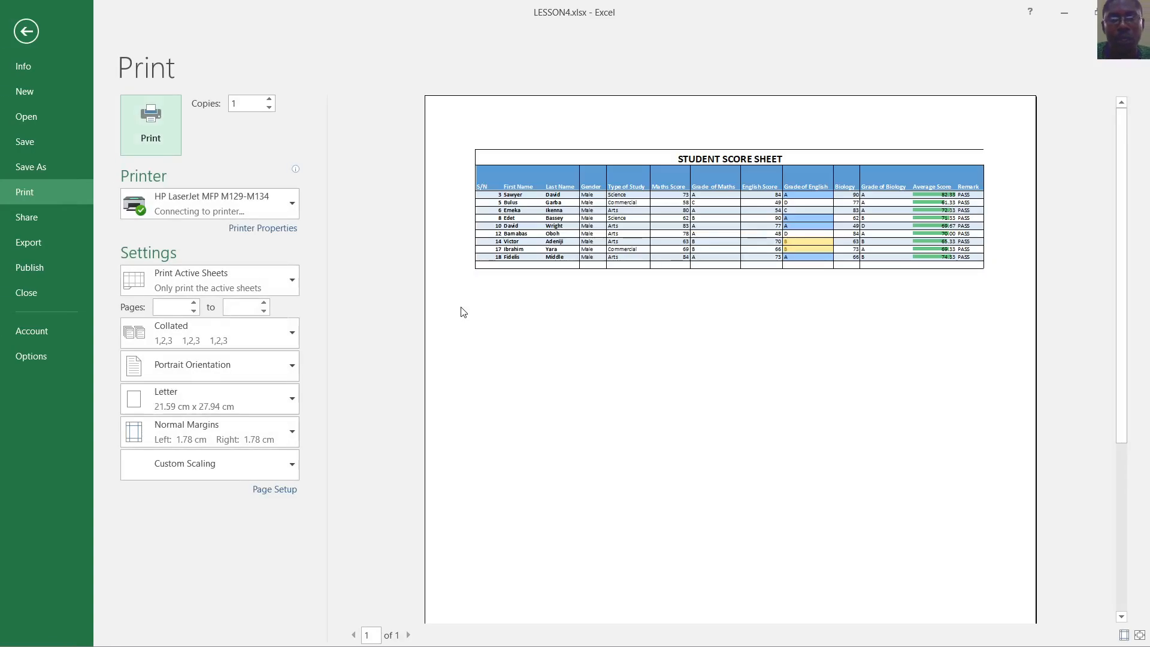
left_click(1139, 635)
left_click(1139, 634)
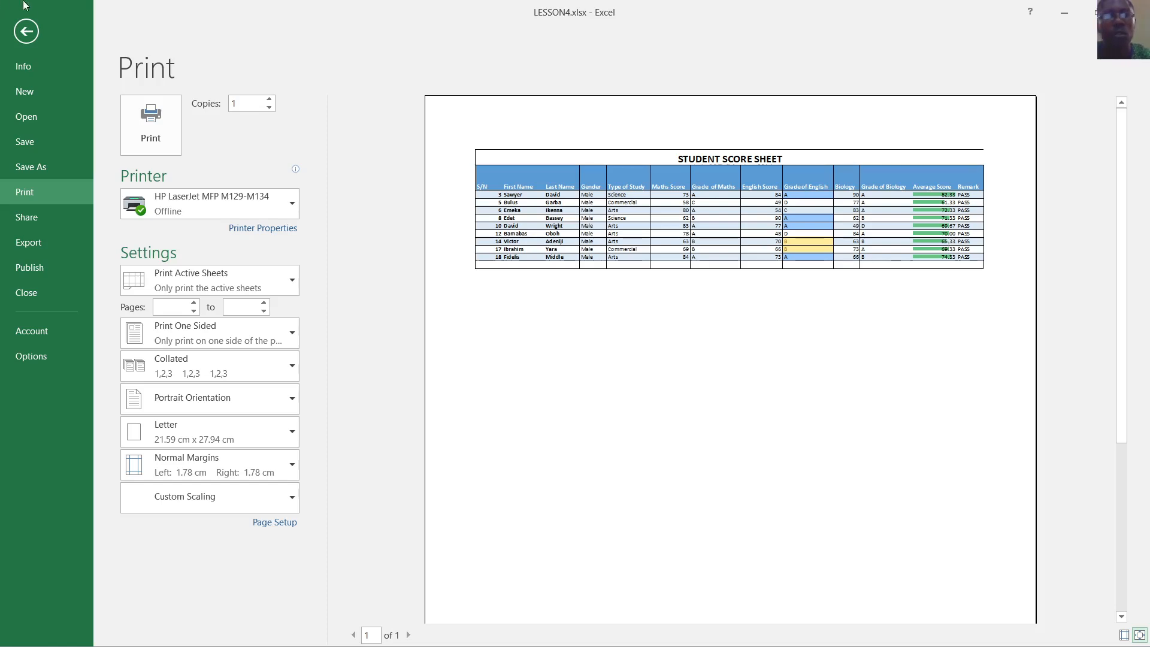
left_click(26, 31)
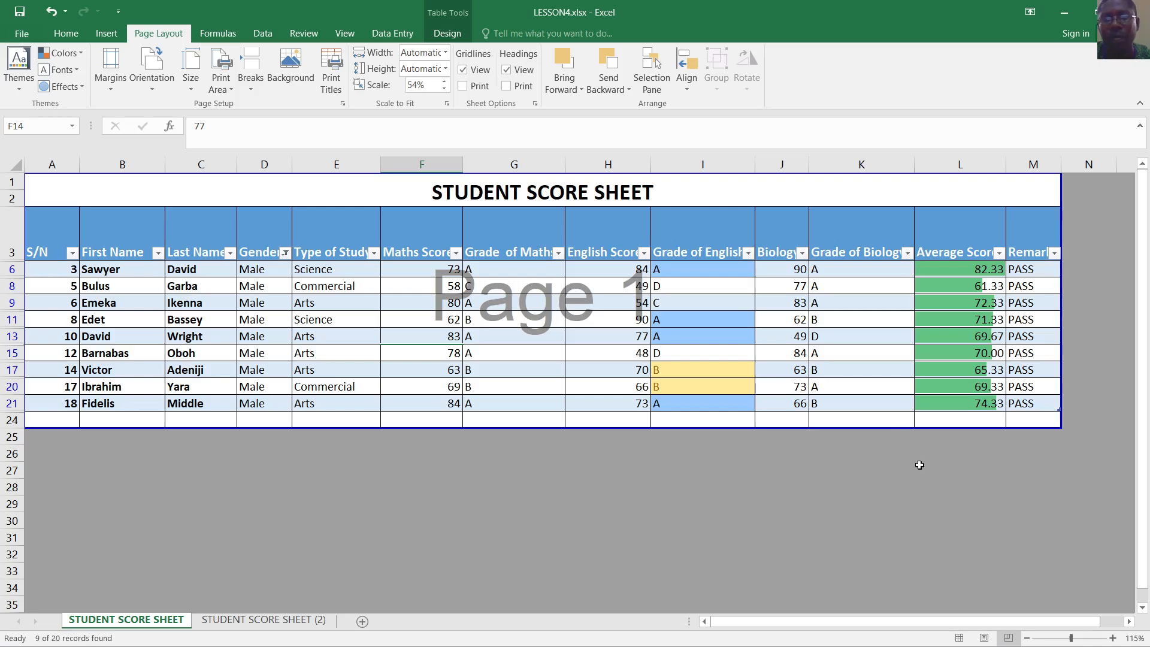
Switch the sheet back to Normal view, removing the Page 1 overlay
left_click(959, 639)
scroll(901, 419, "down", 1)
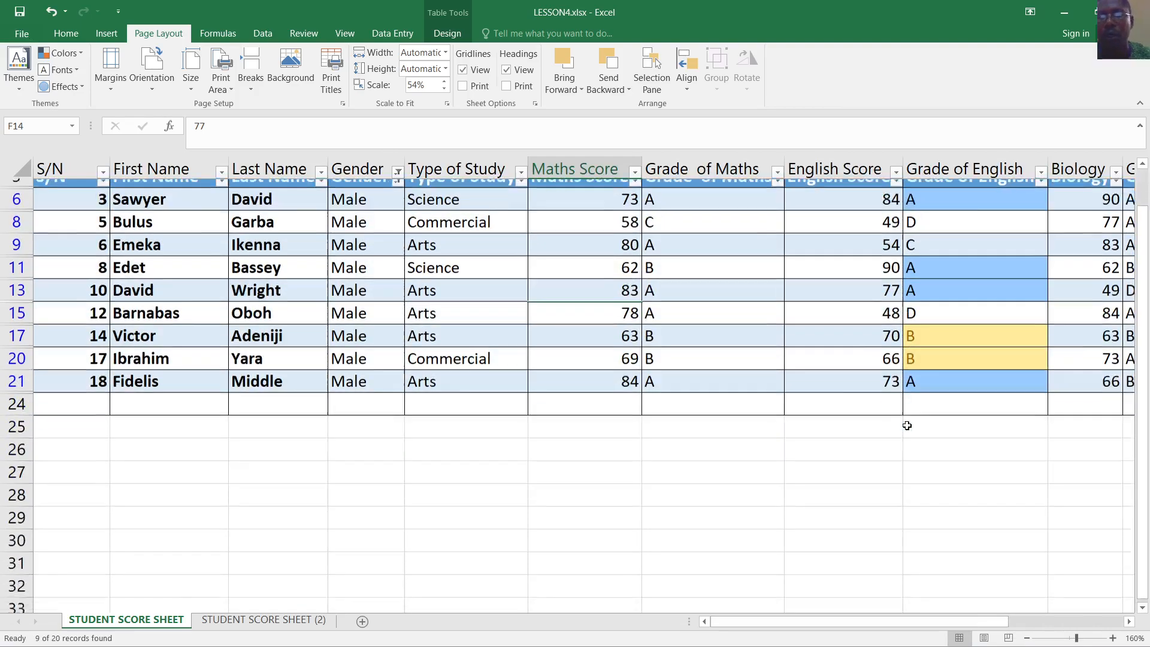
scroll(906, 425, "up", 1)
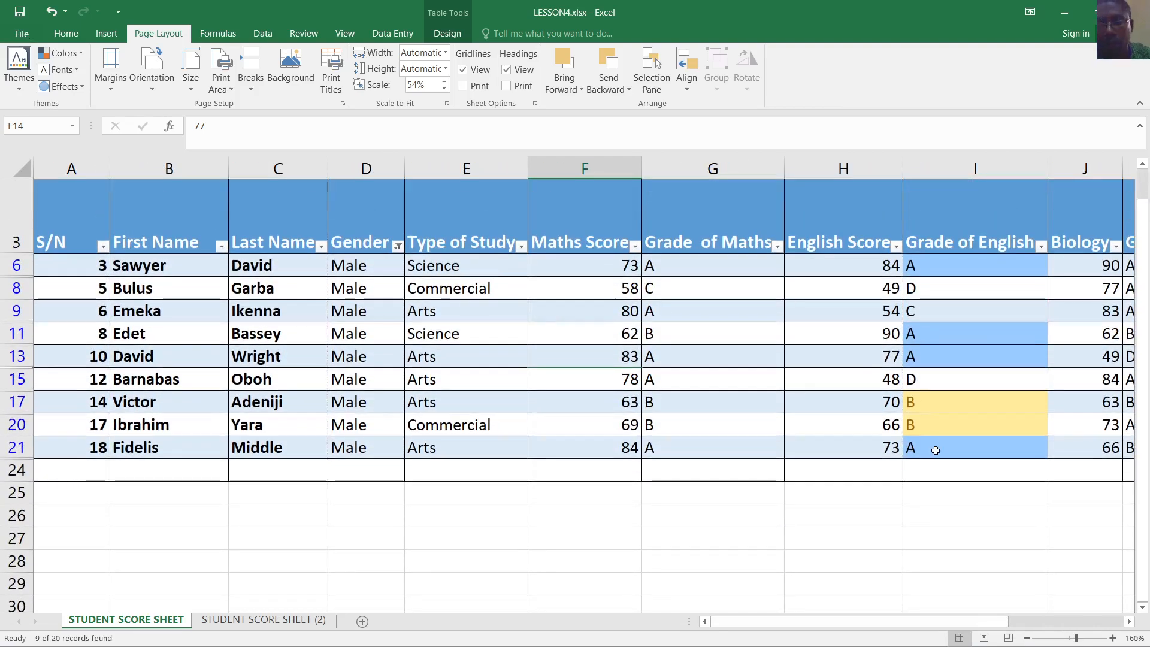
left_click(981, 509)
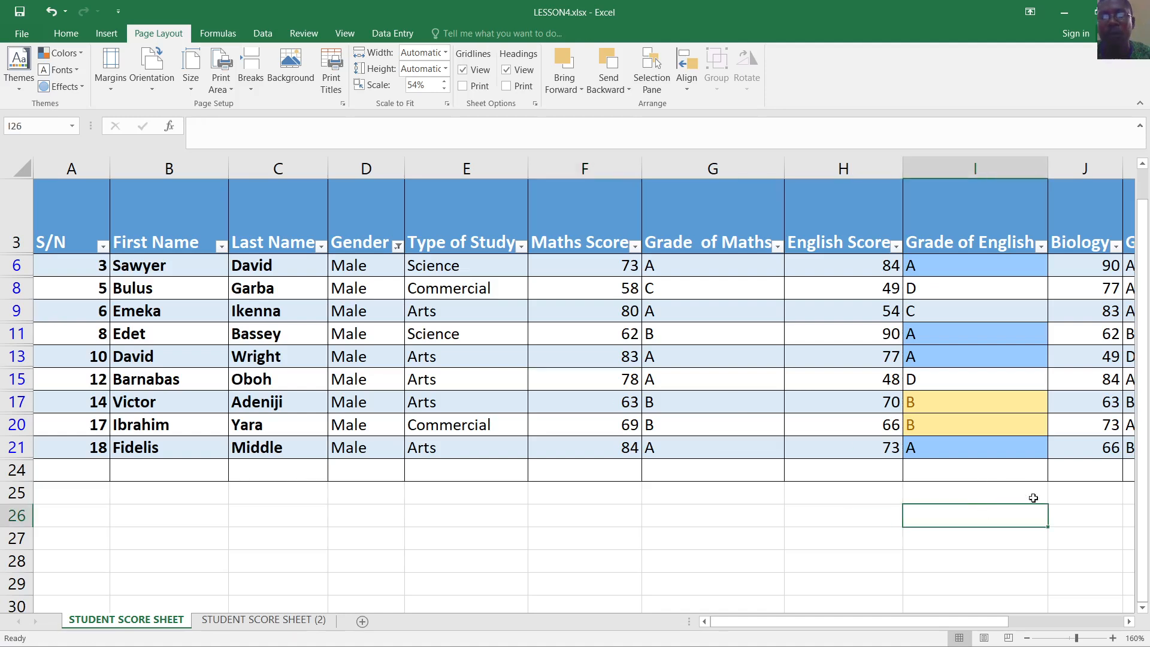
scroll(252, 416, "up", 1)
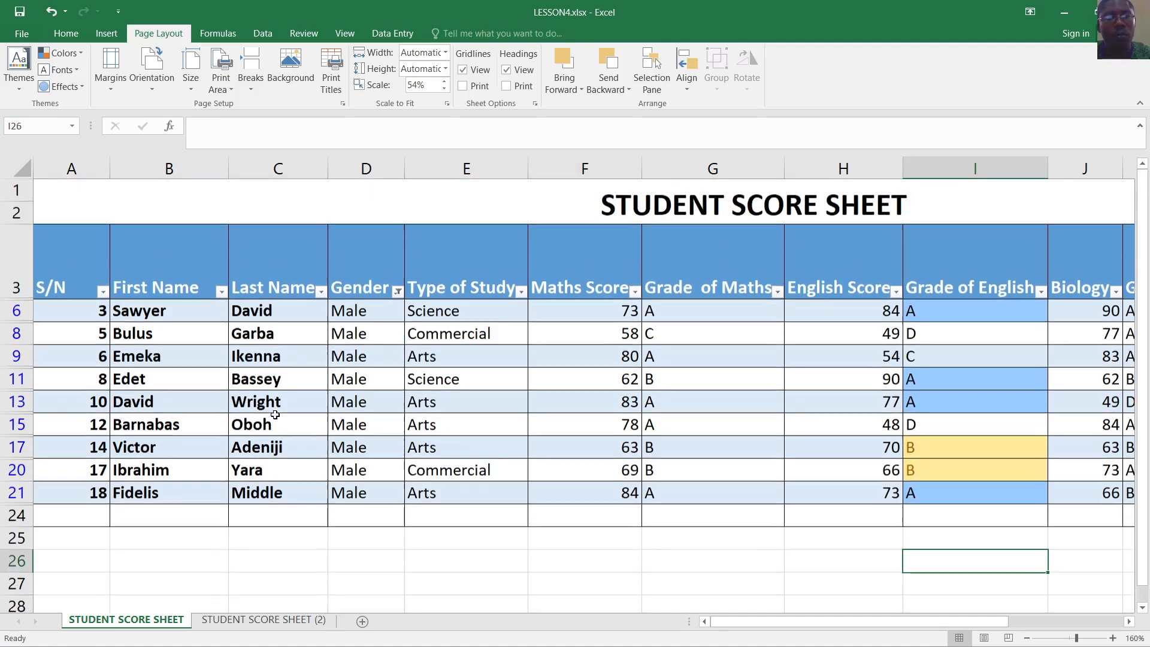
Tick (Select All) in the Gender filter so all twenty students show through row 23
left_click(398, 291)
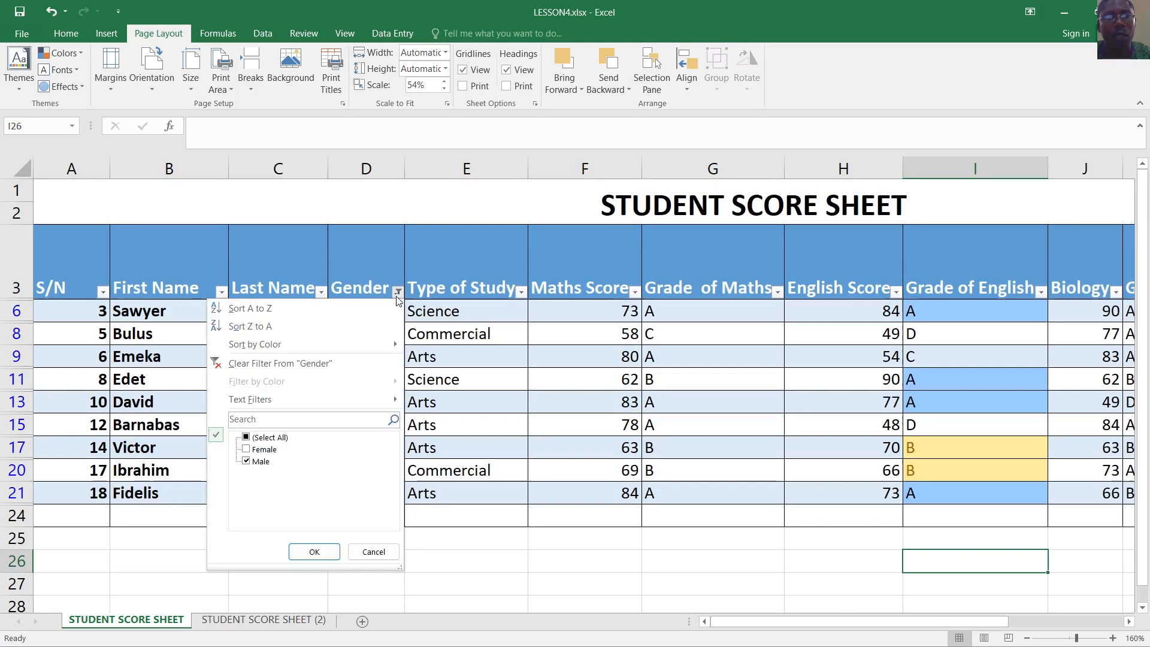
left_click(247, 438)
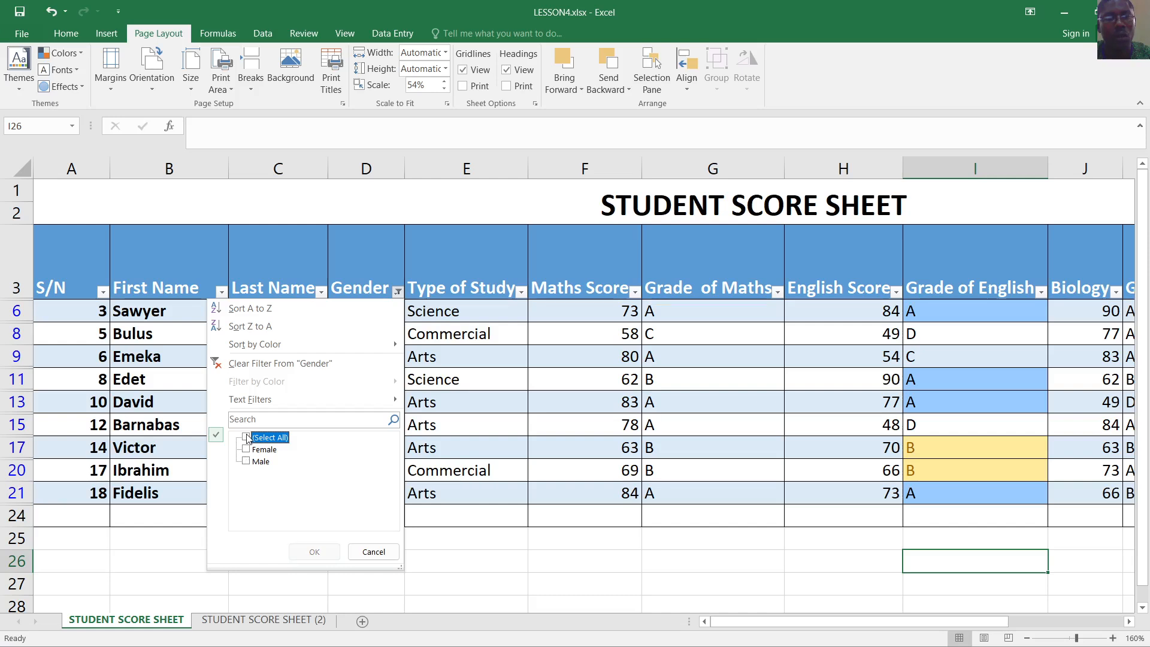
left_click(246, 437)
left_click(247, 438)
left_click(247, 437)
left_click(314, 551)
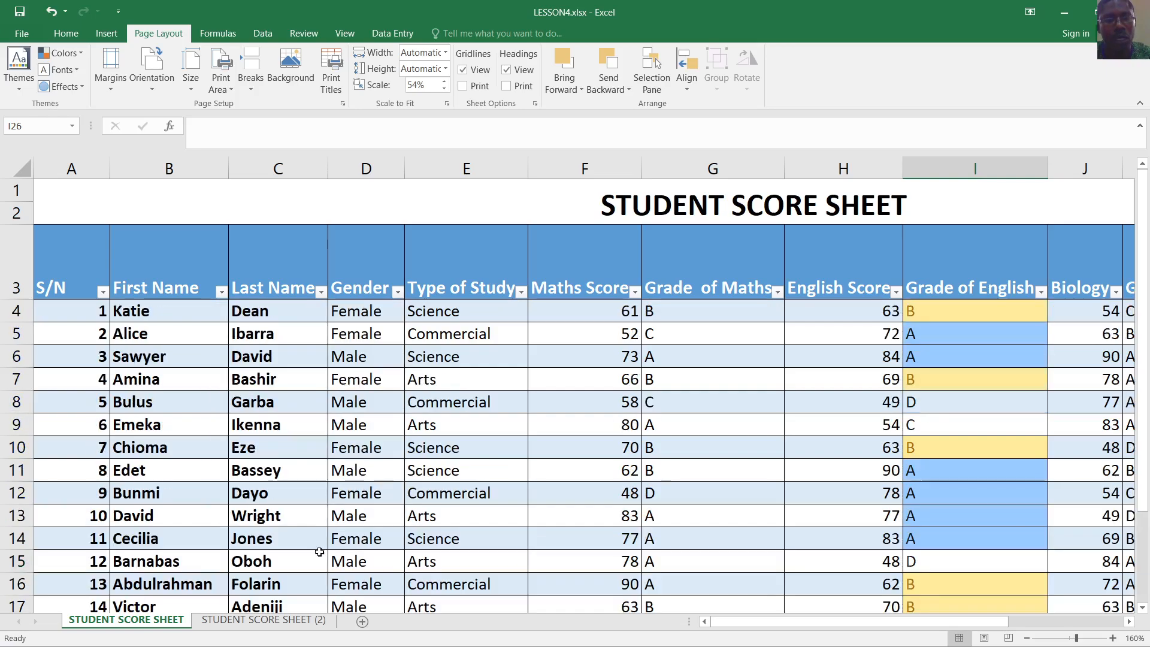
scroll(518, 407, "down", 2)
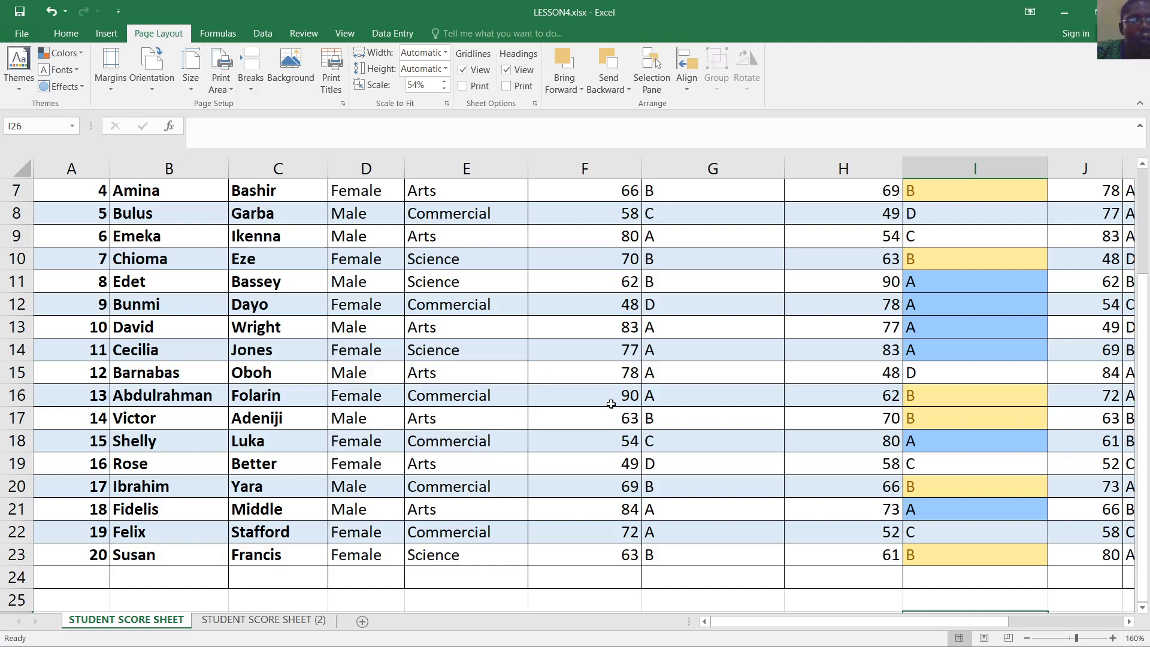
scroll(612, 401, "up", 2)
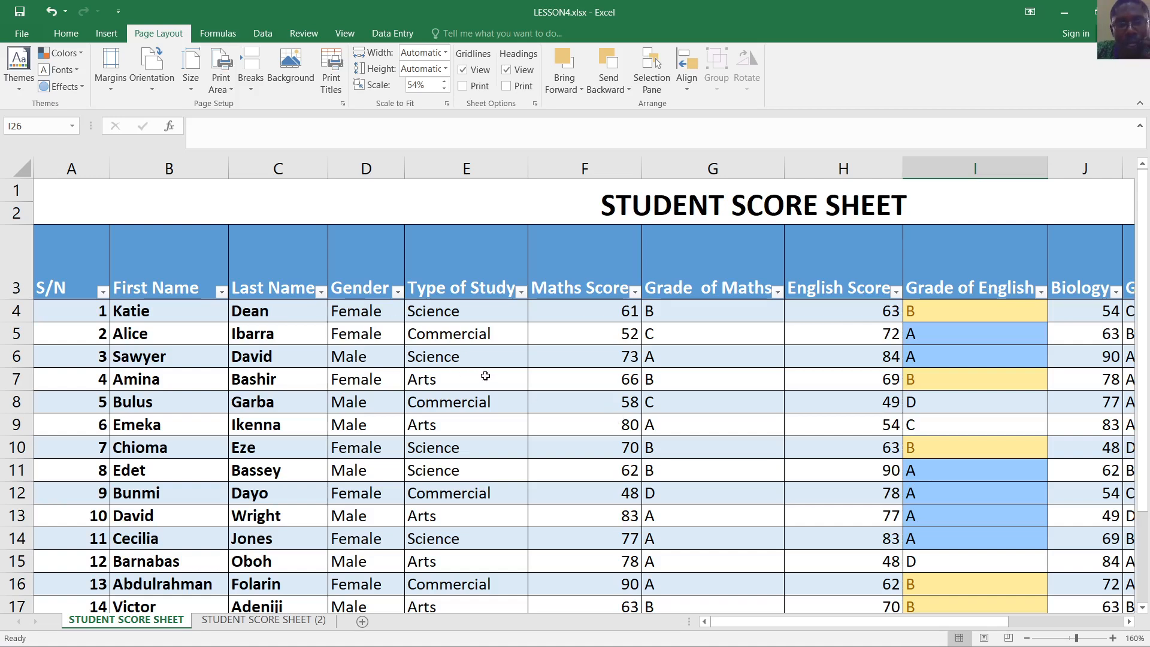
scroll(486, 395, "down", 1)
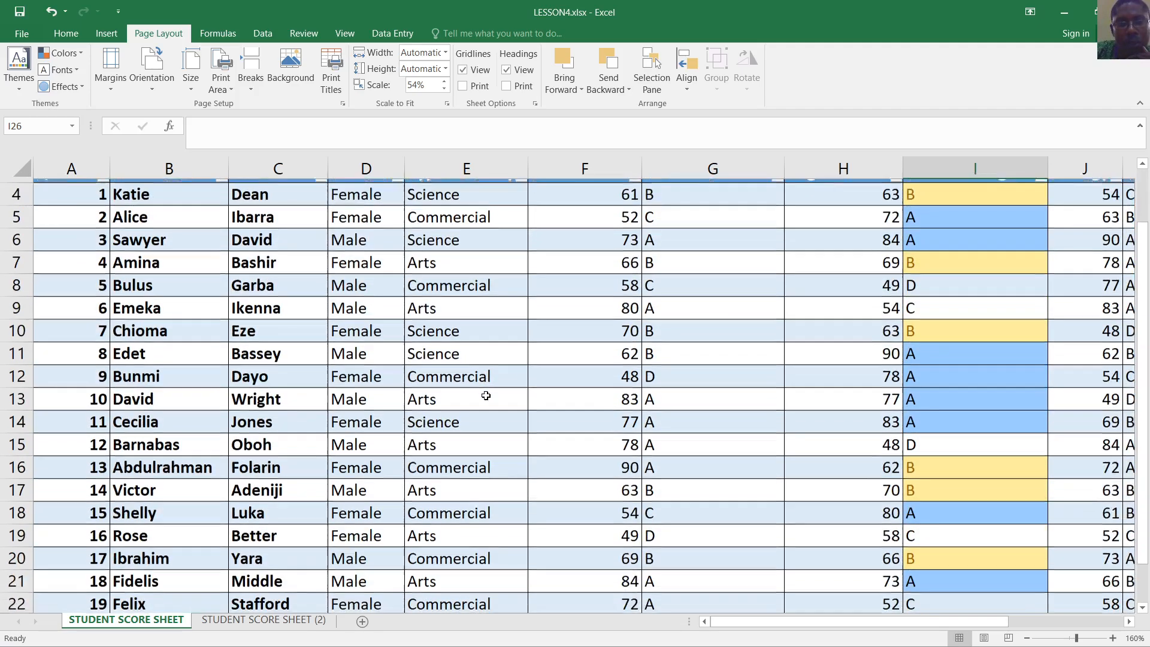
scroll(483, 328, "up", 1)
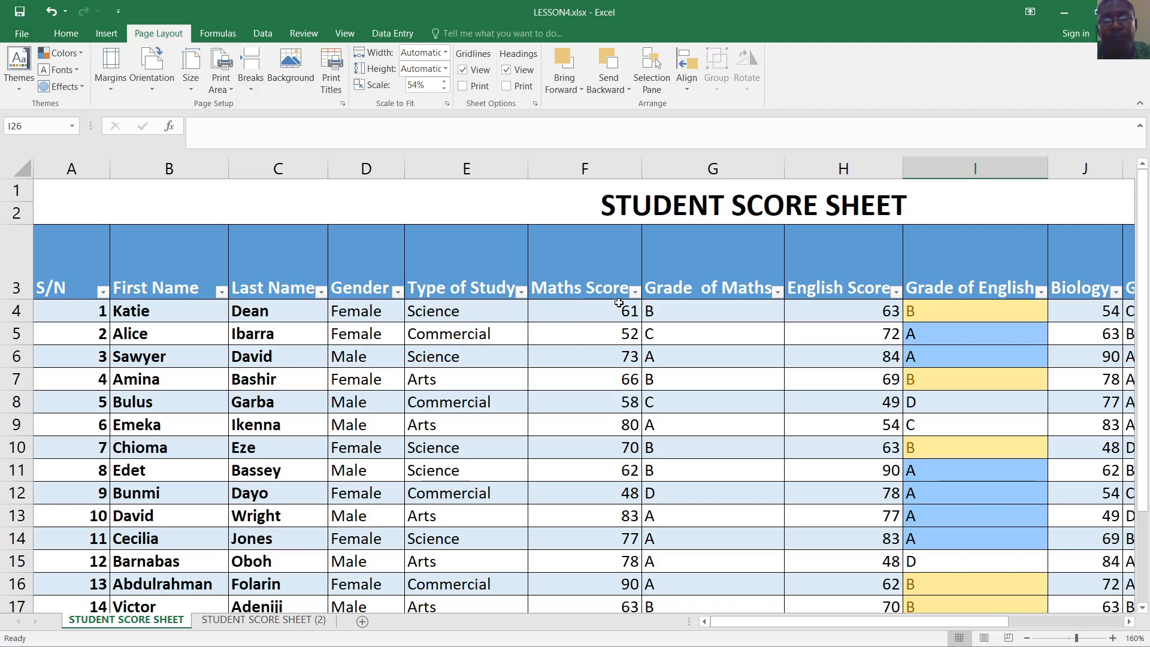
scroll(608, 328, "down", 4)
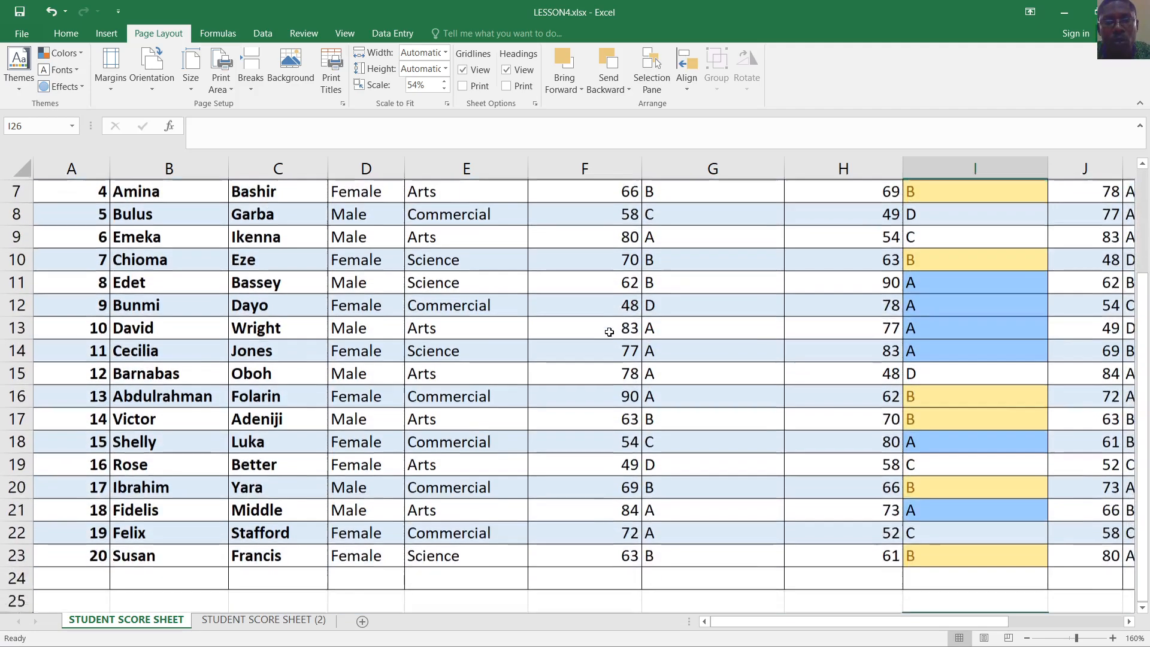
scroll(611, 347, "up", 2)
scroll(614, 366, "up", 2)
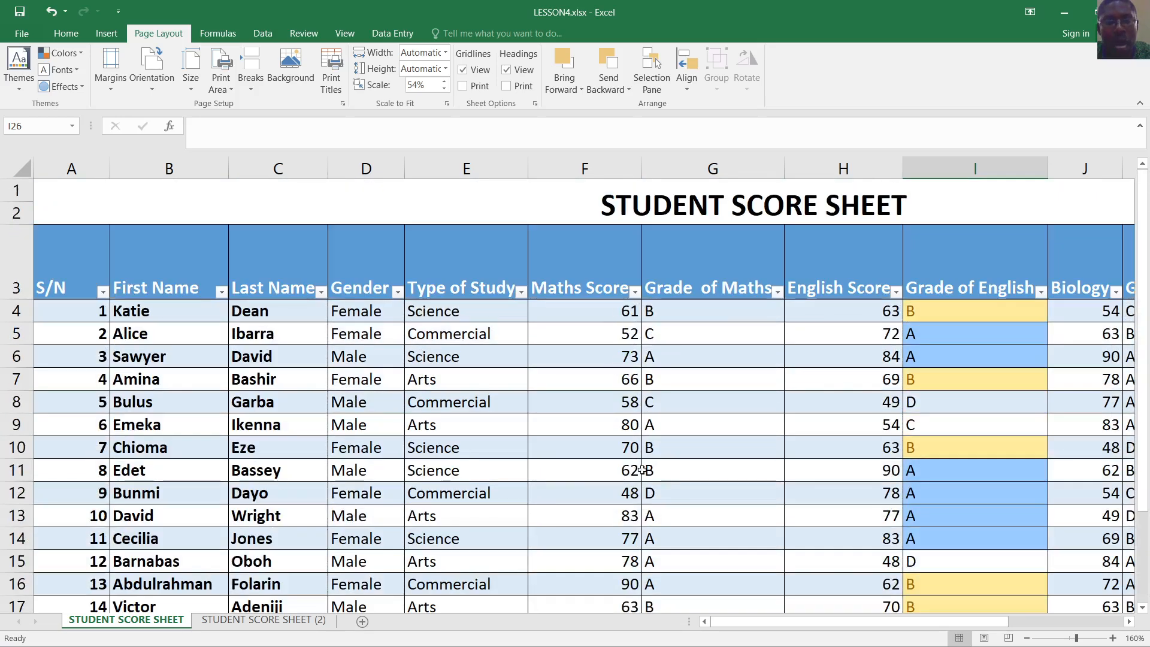
Sort the table by Maths Score, Smallest to Largest
left_click(634, 291)
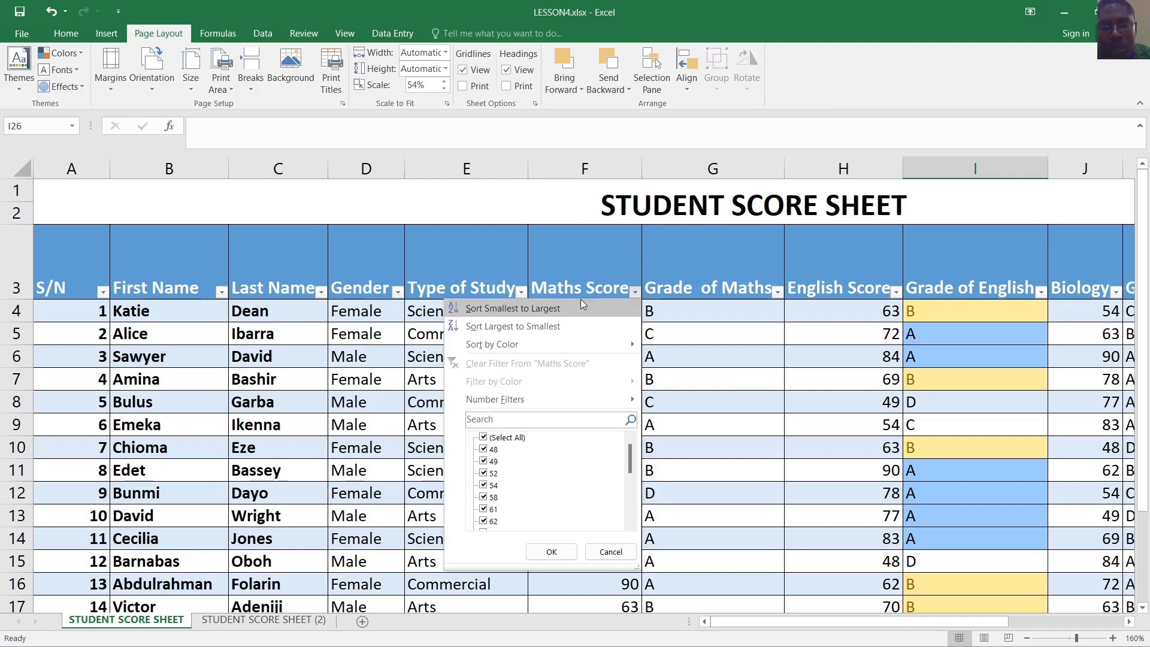
left_click(552, 310)
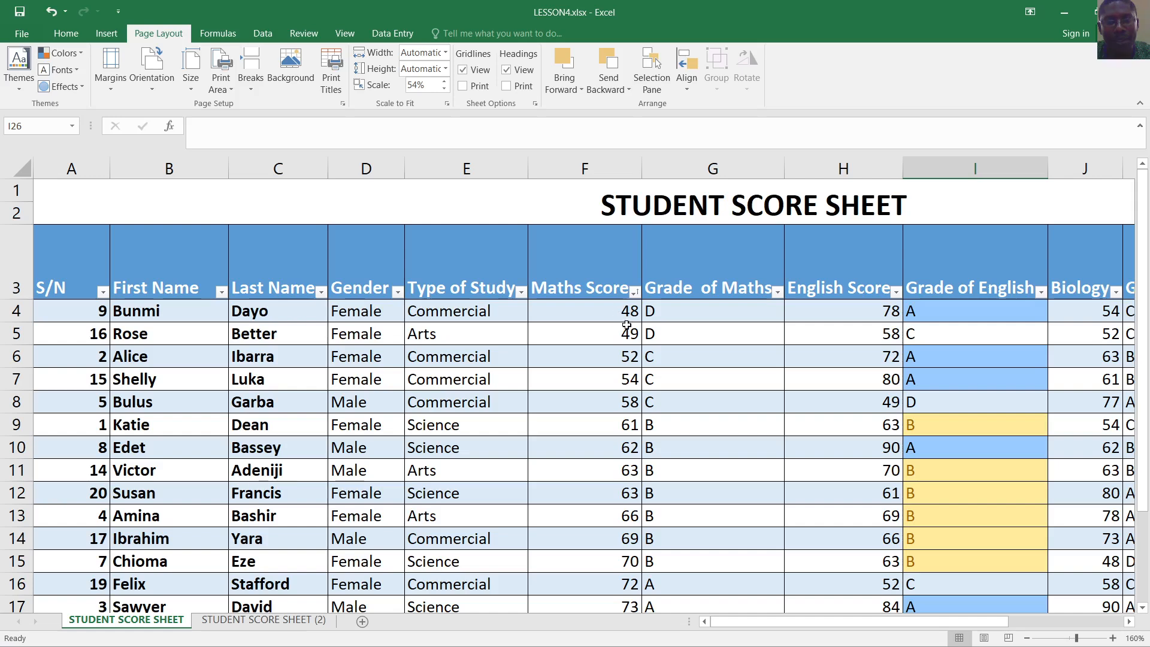
left_click(634, 293)
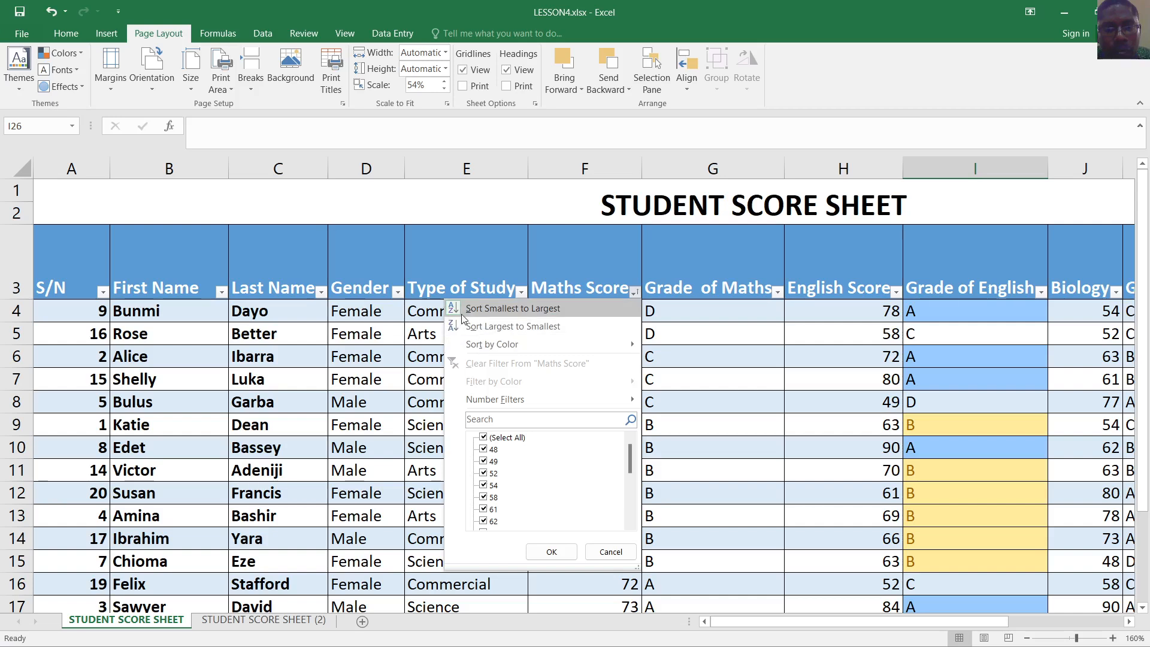
left_click(480, 307)
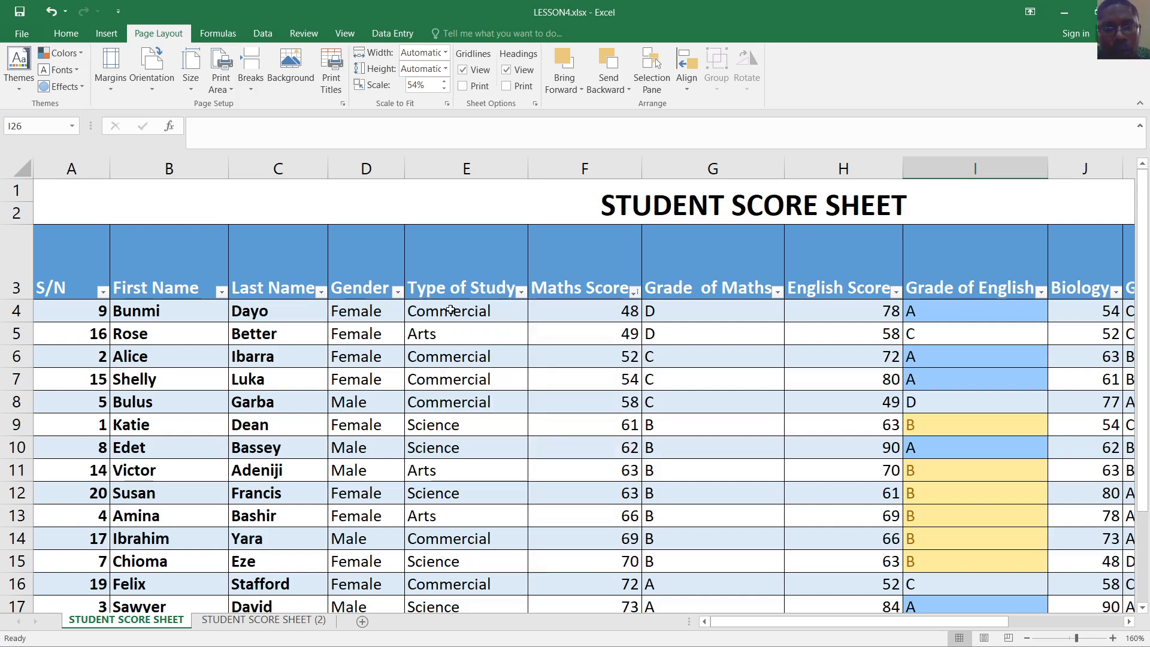
Reapply the Maths Score filter with (Select All) kept, then select cells in column F
left_click(634, 292)
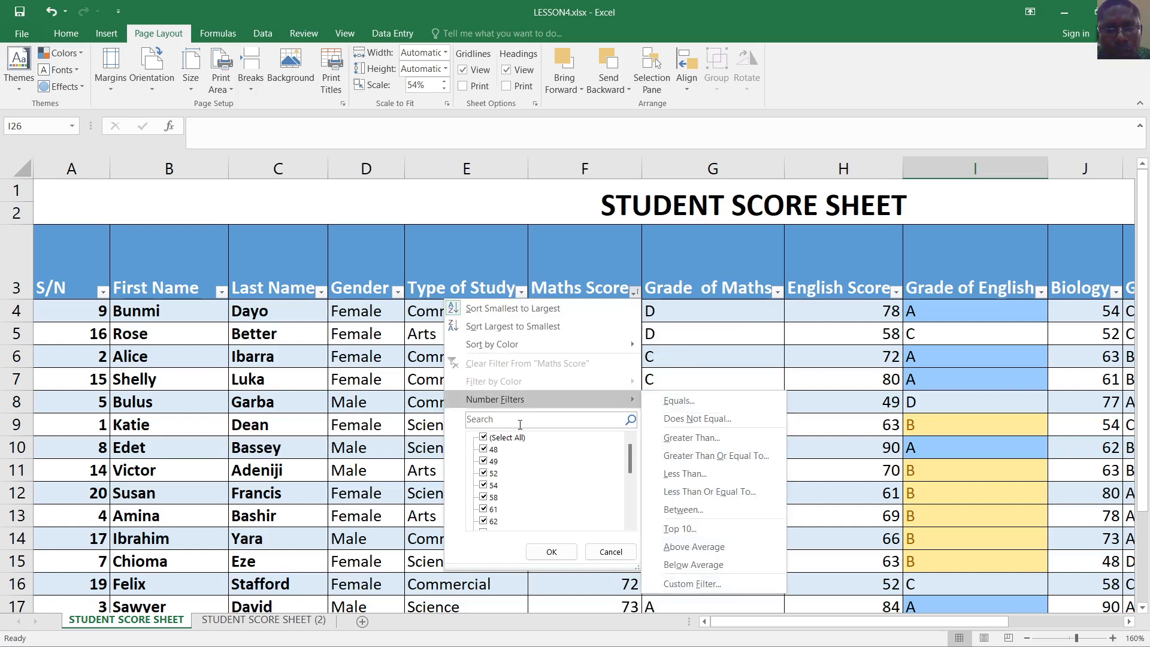
left_click(488, 439)
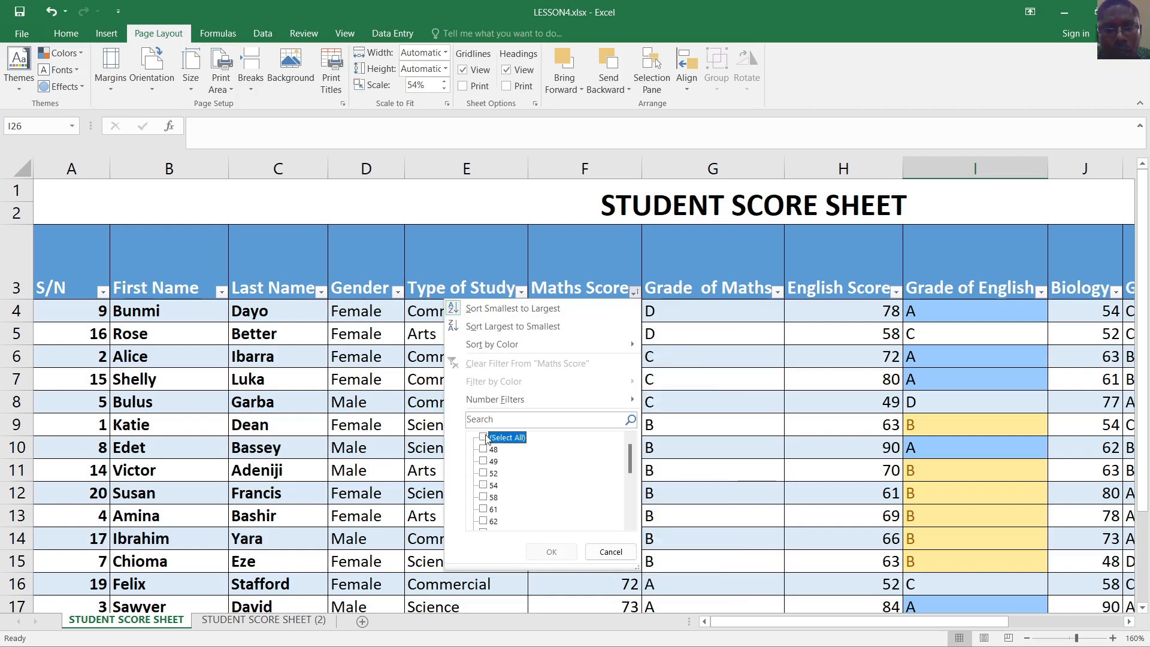
left_click(484, 438)
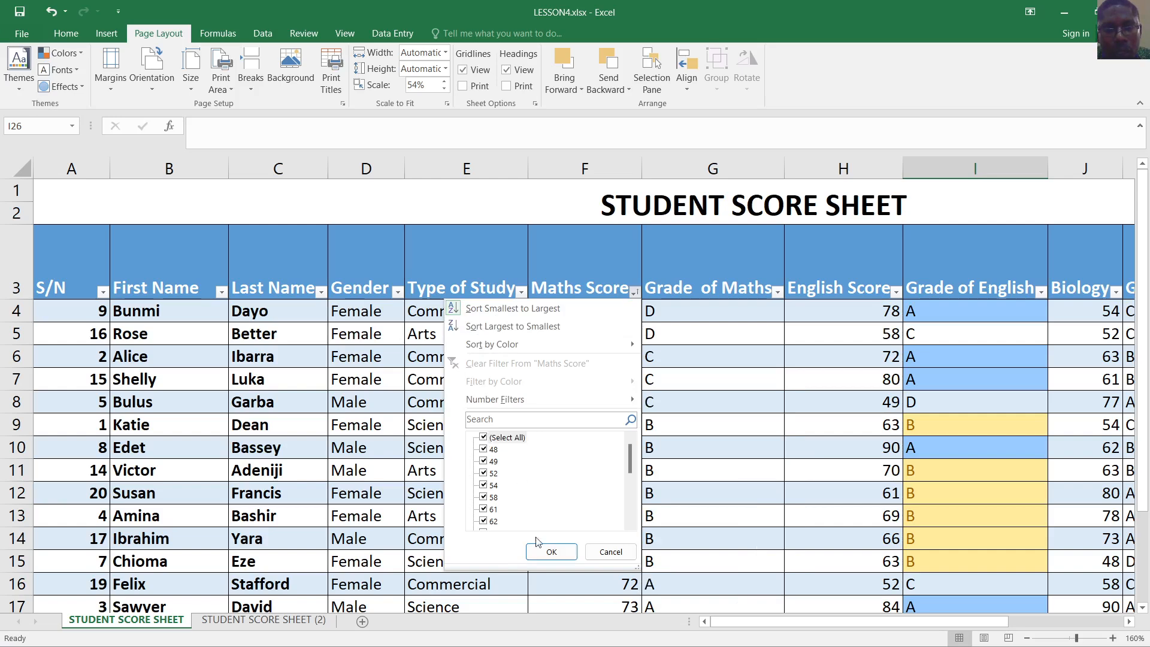
left_click(551, 552)
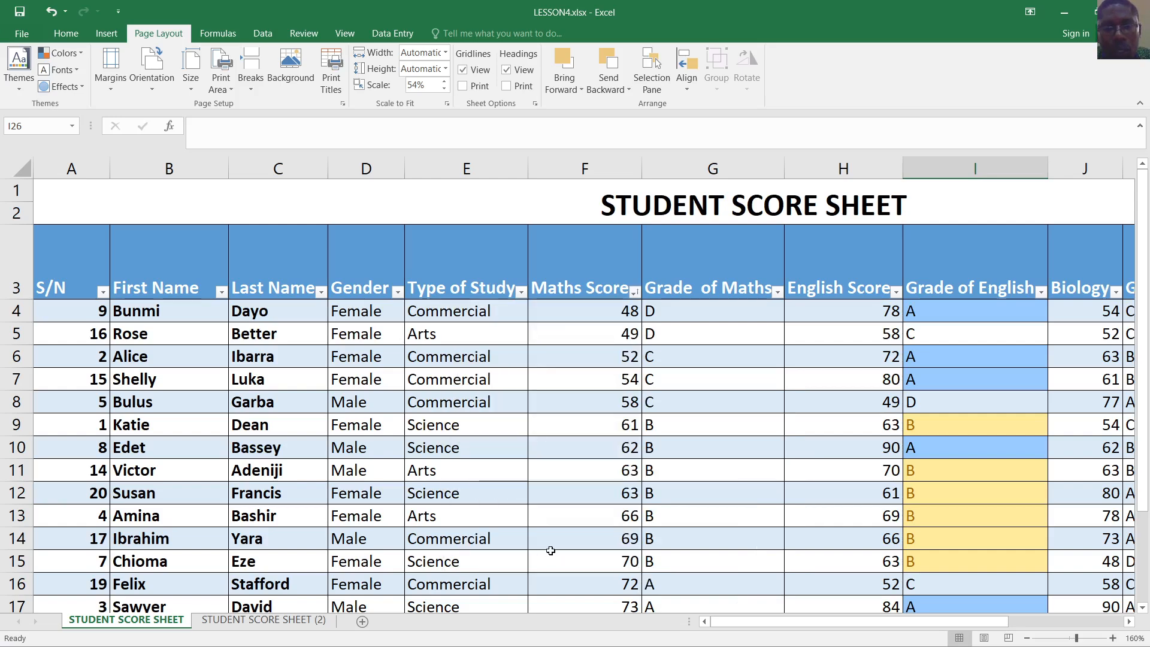
left_click(635, 293)
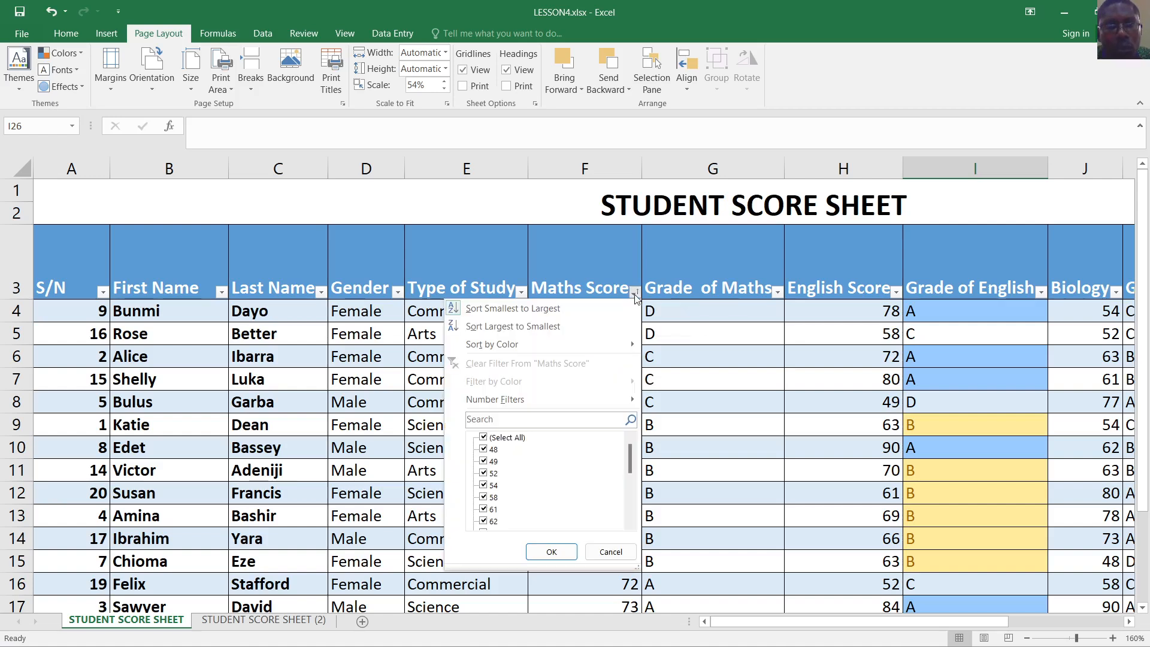
left_click(635, 298)
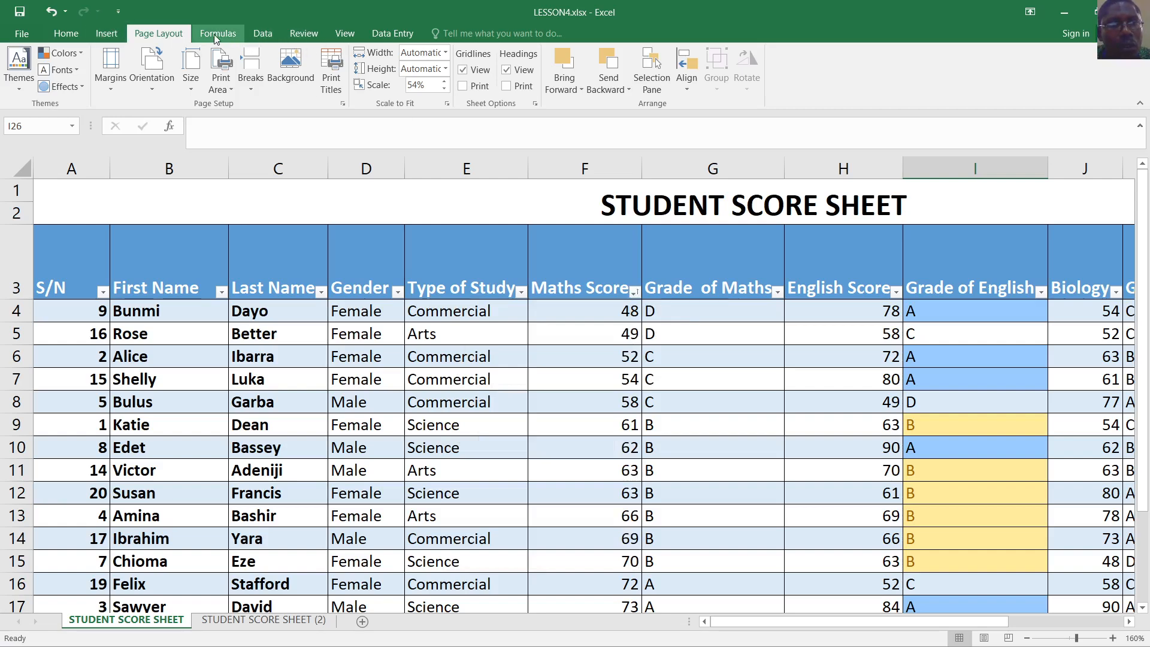
left_click(612, 290)
left_click(636, 328)
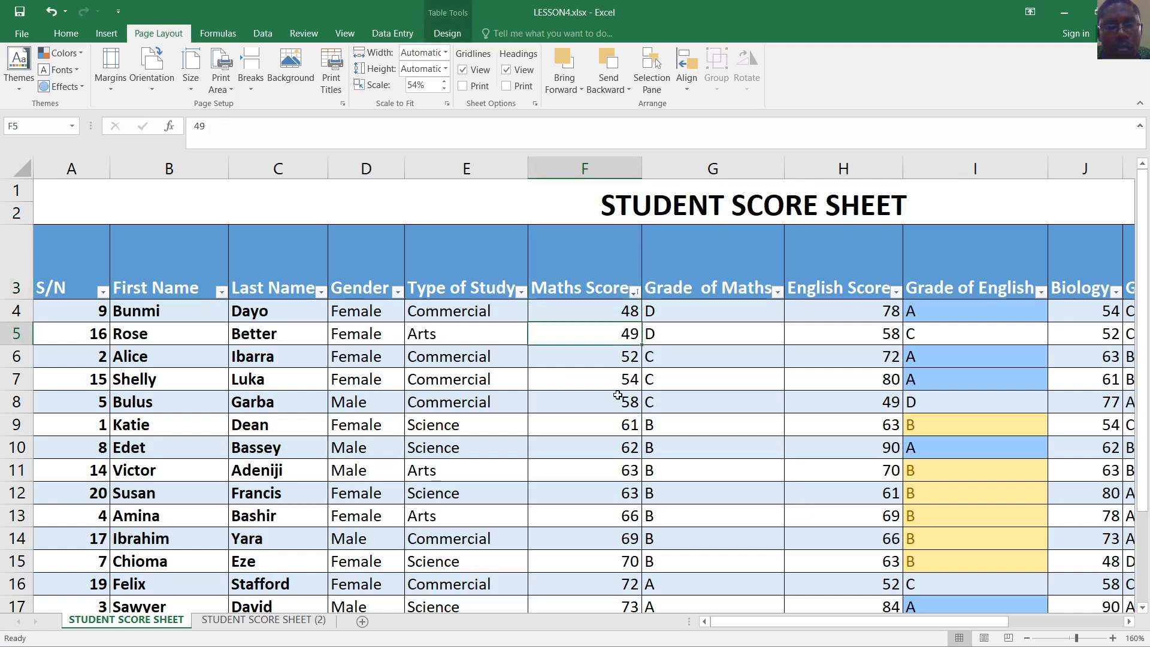
Sort the table by Maths Score, Largest to Smallest, from 90 down to 48
left_click(618, 395)
left_click(634, 292)
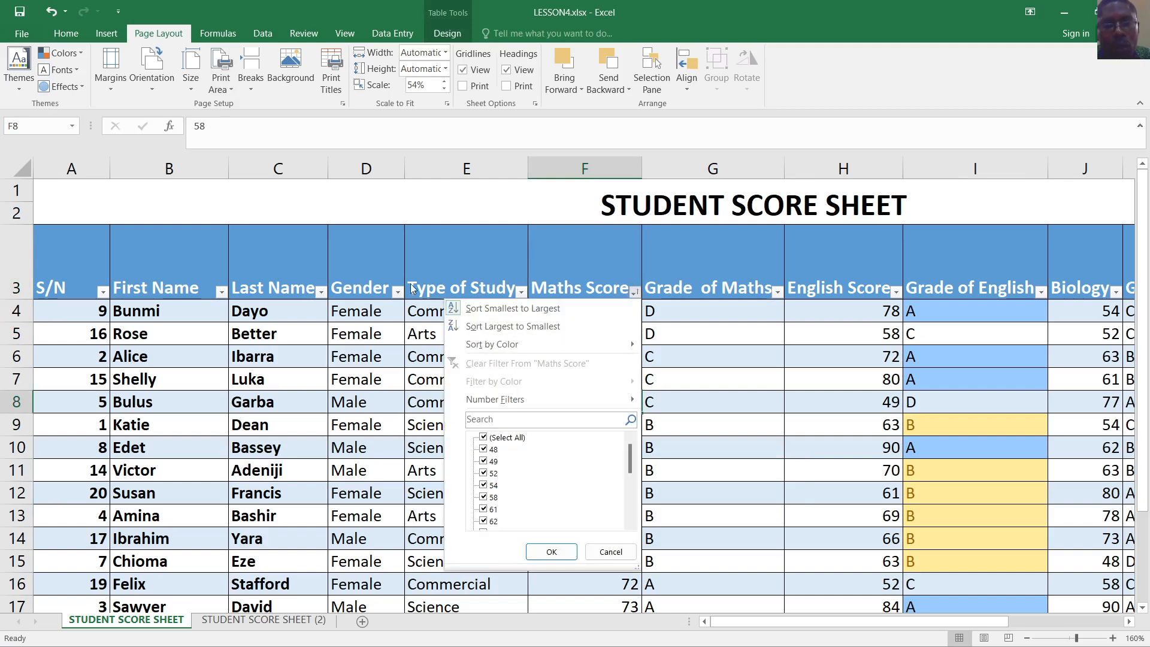
left_click(510, 325)
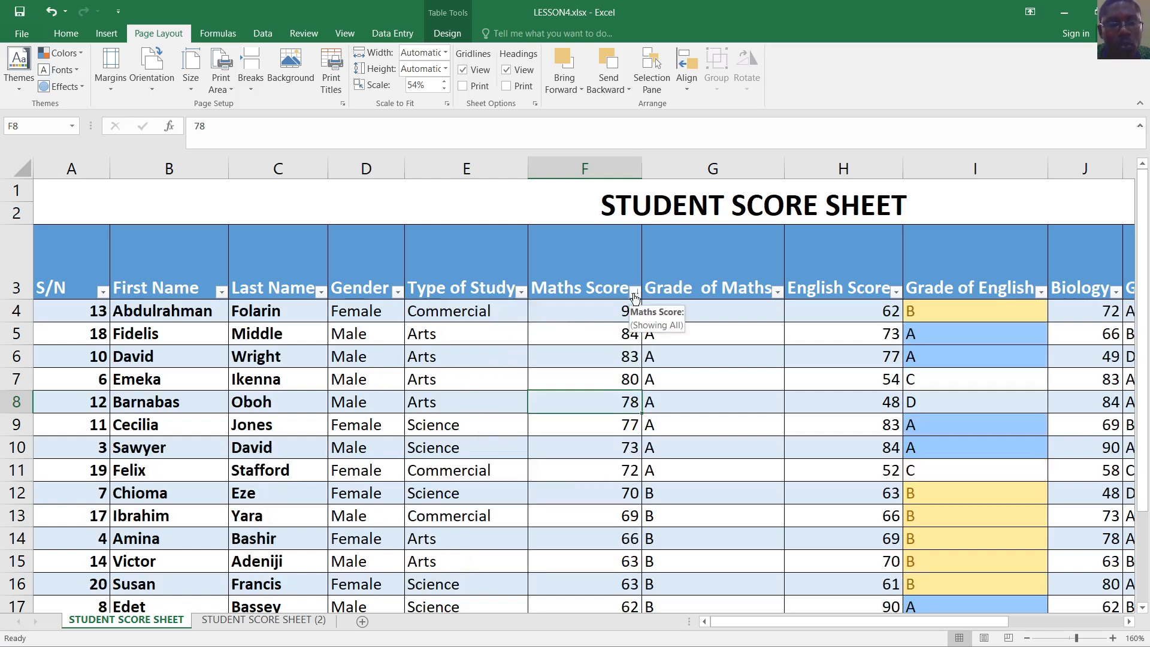
Clear the formats from the Maths Score column F4 downward
left_click(107, 33)
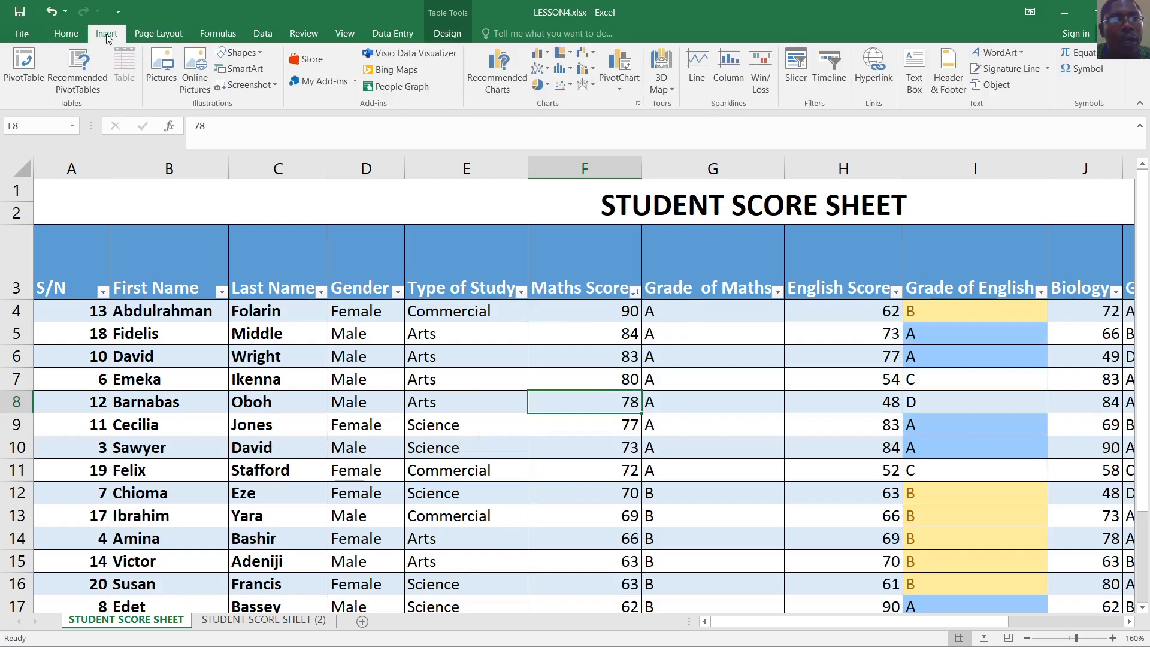
left_click(67, 34)
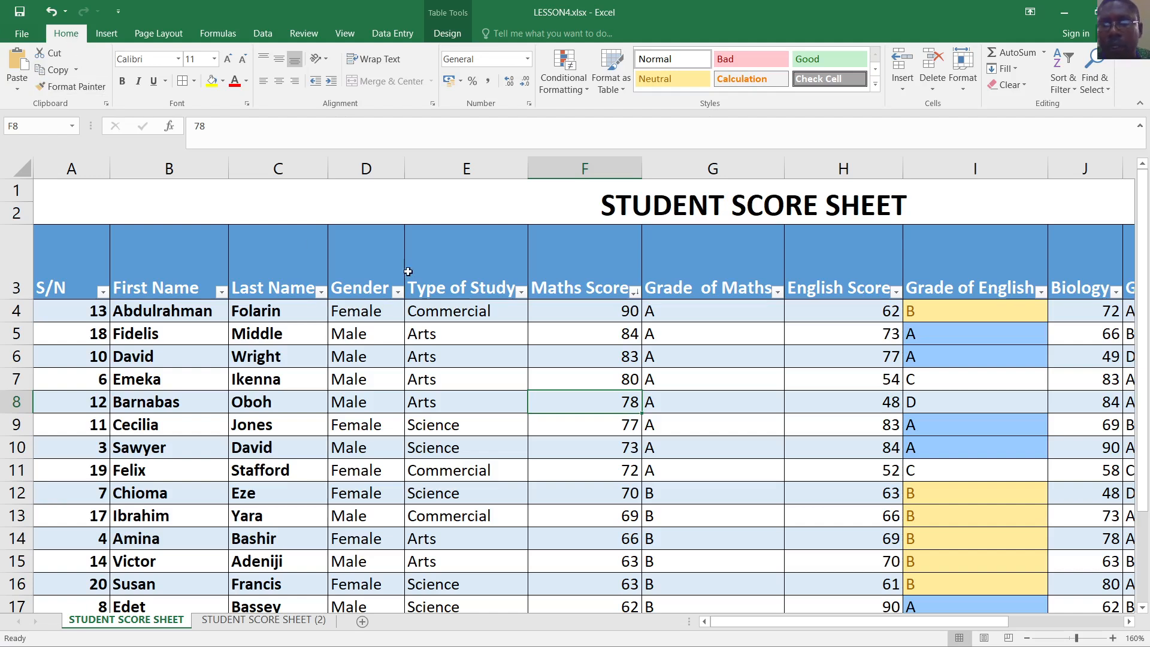
left_click(588, 304)
left_click_drag(586, 275, 616, 554)
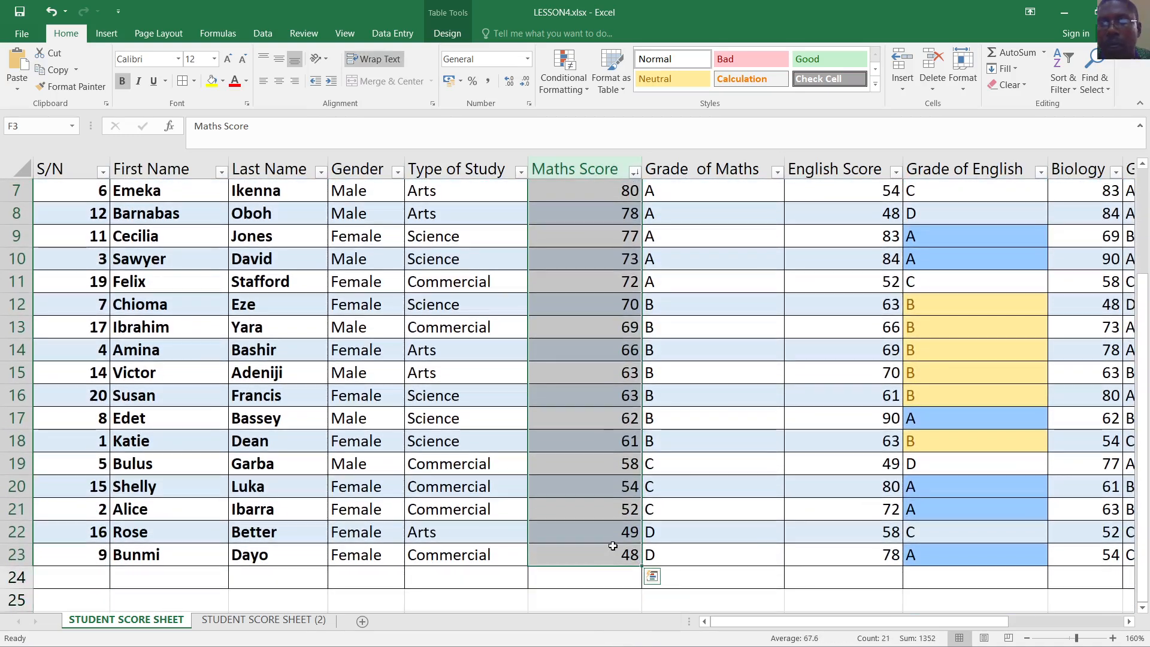
left_click(1025, 86)
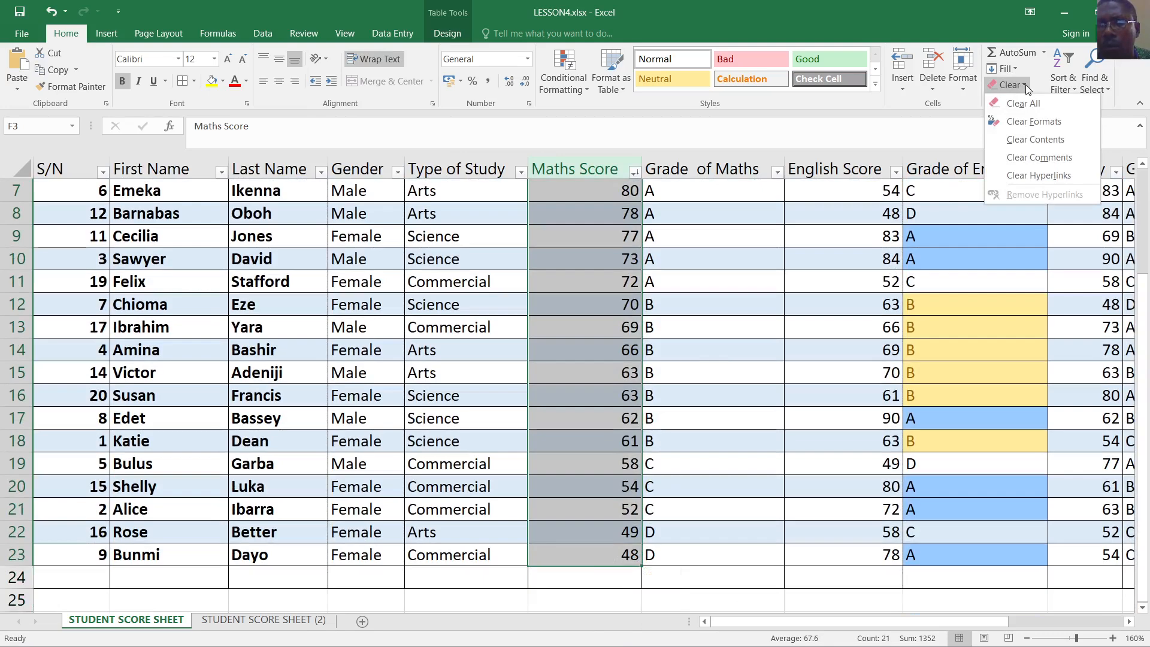
left_click(1030, 122)
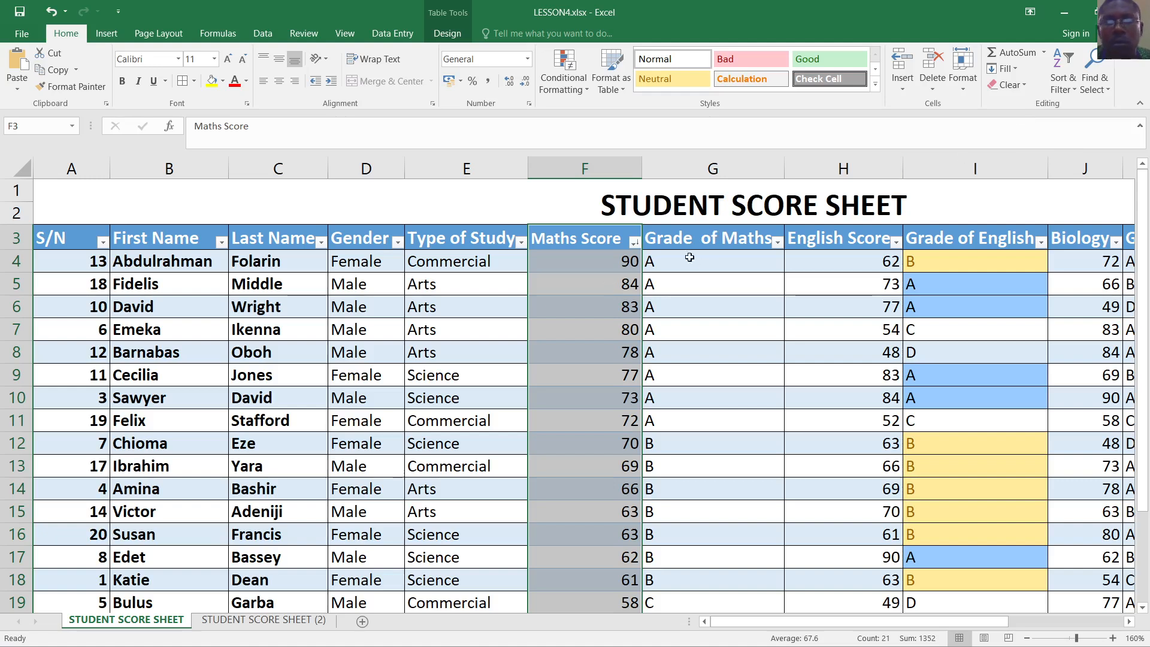
Pause the OBS screen recording, then switch back to the Excel score sheet
mouse_move(687, 644)
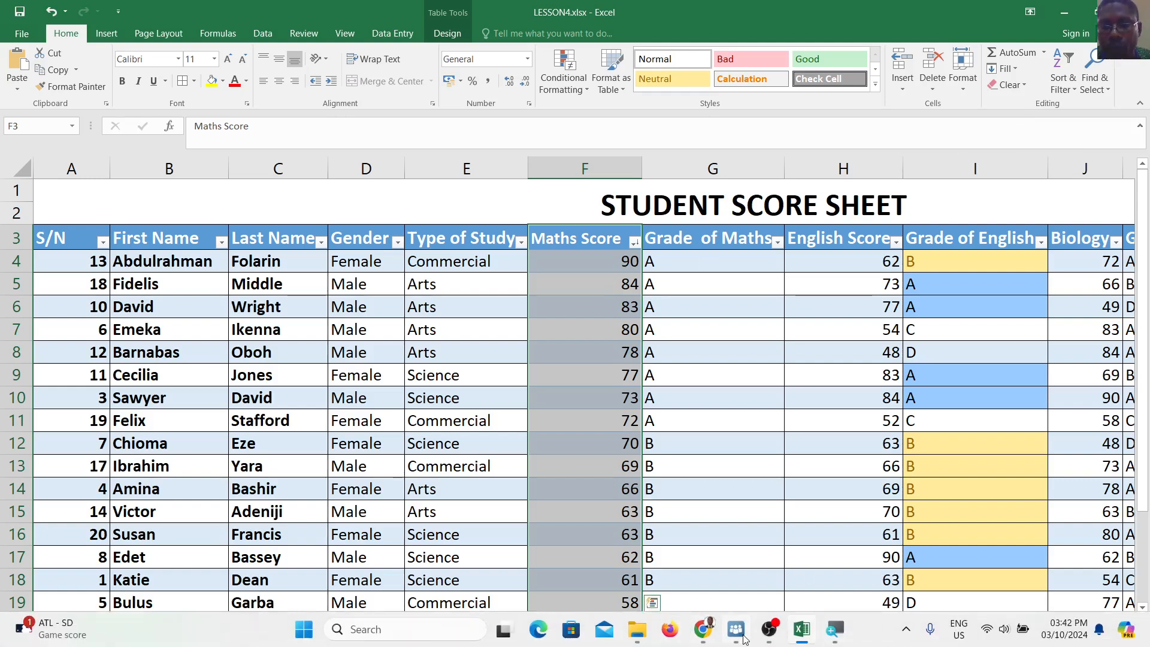
left_click(769, 629)
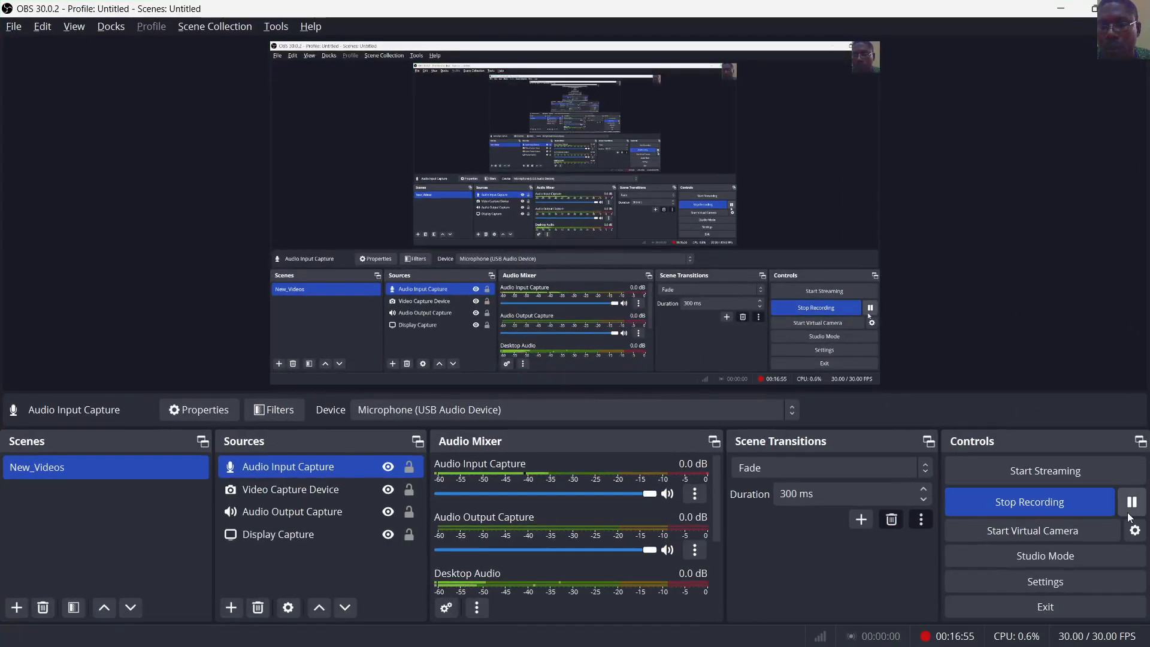
left_click(1132, 504)
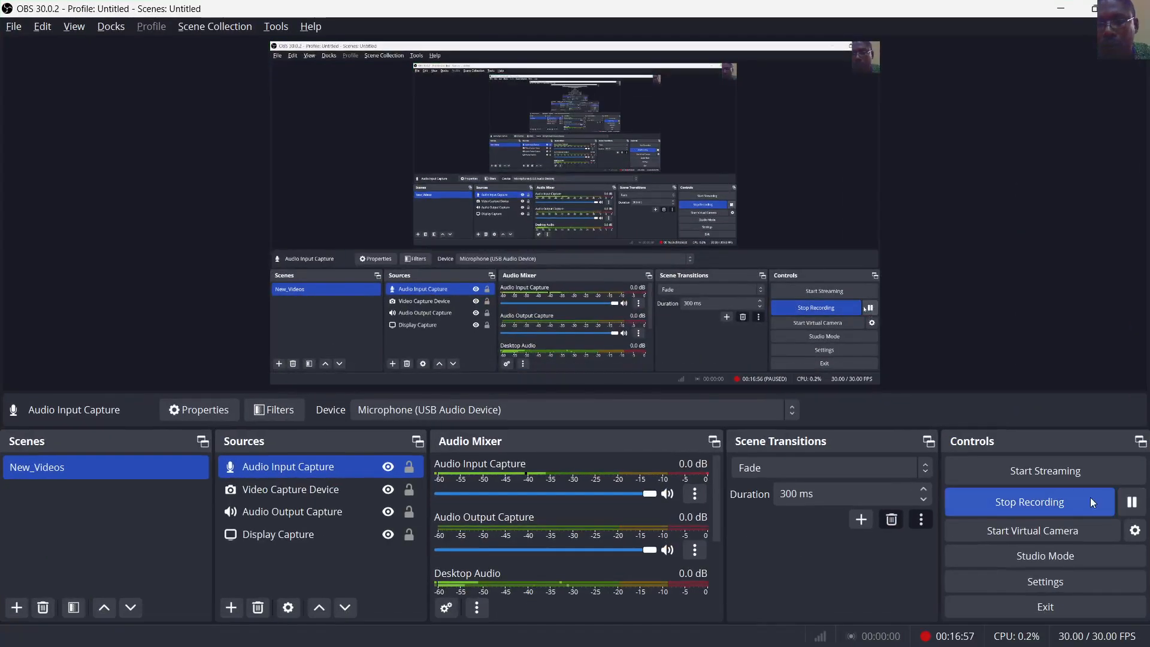
mouse_move(606, 645)
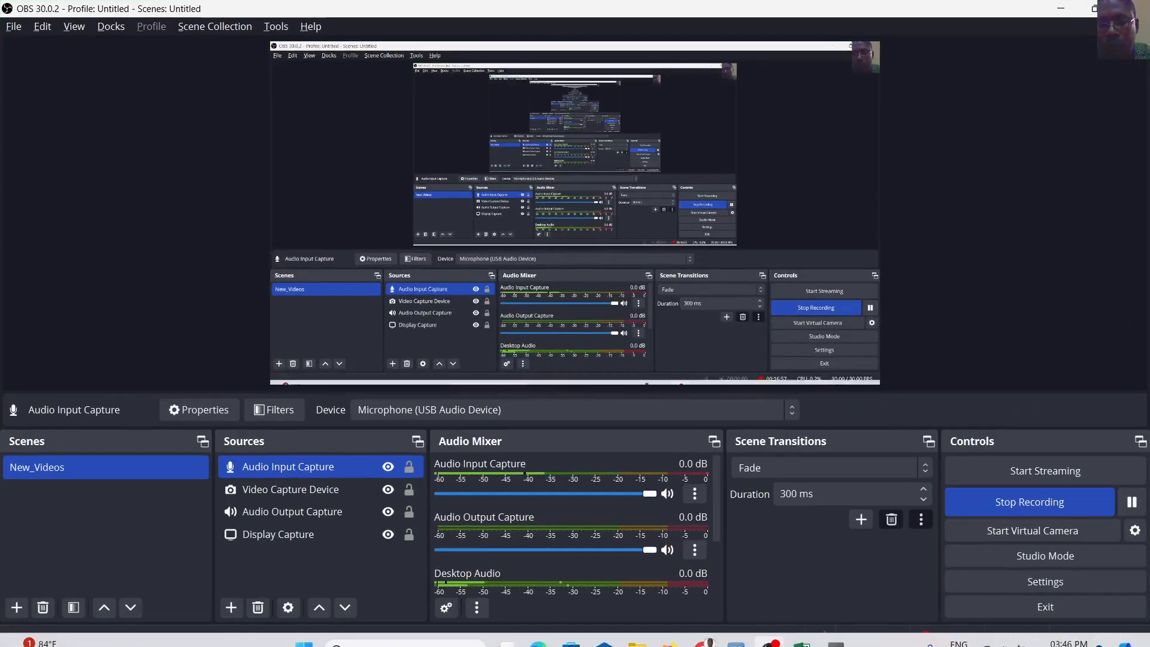
left_click(800, 630)
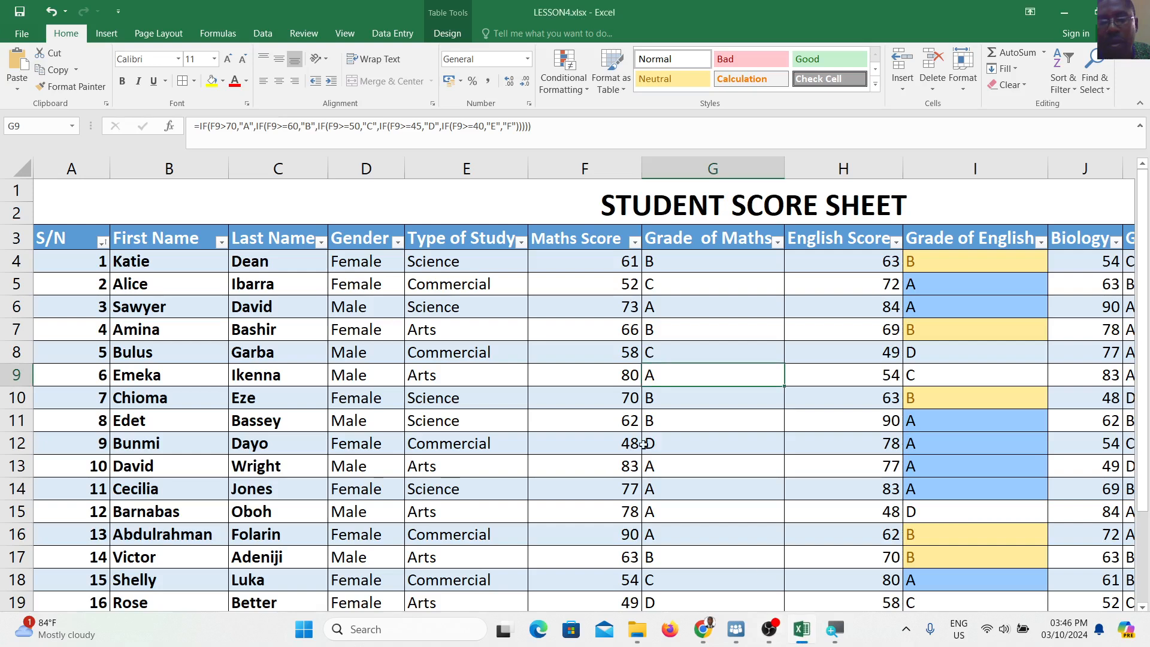
Sort by Maths Score, Largest to Smallest, so 90, 84 and 83 lead the table
left_click(635, 242)
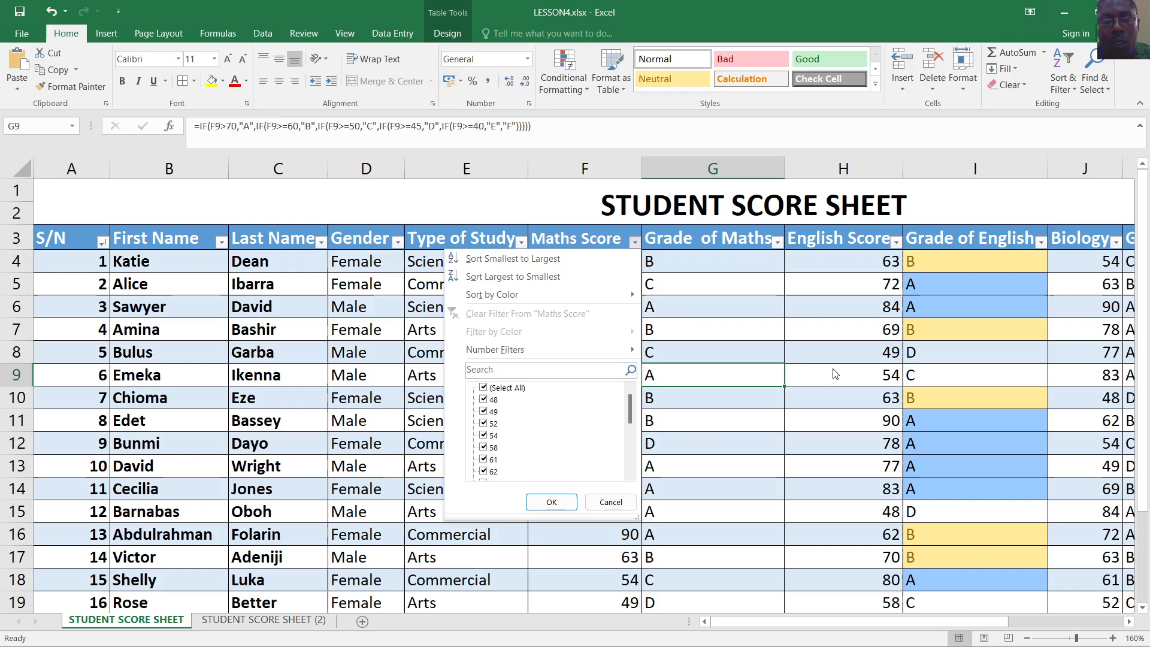
left_click(532, 258)
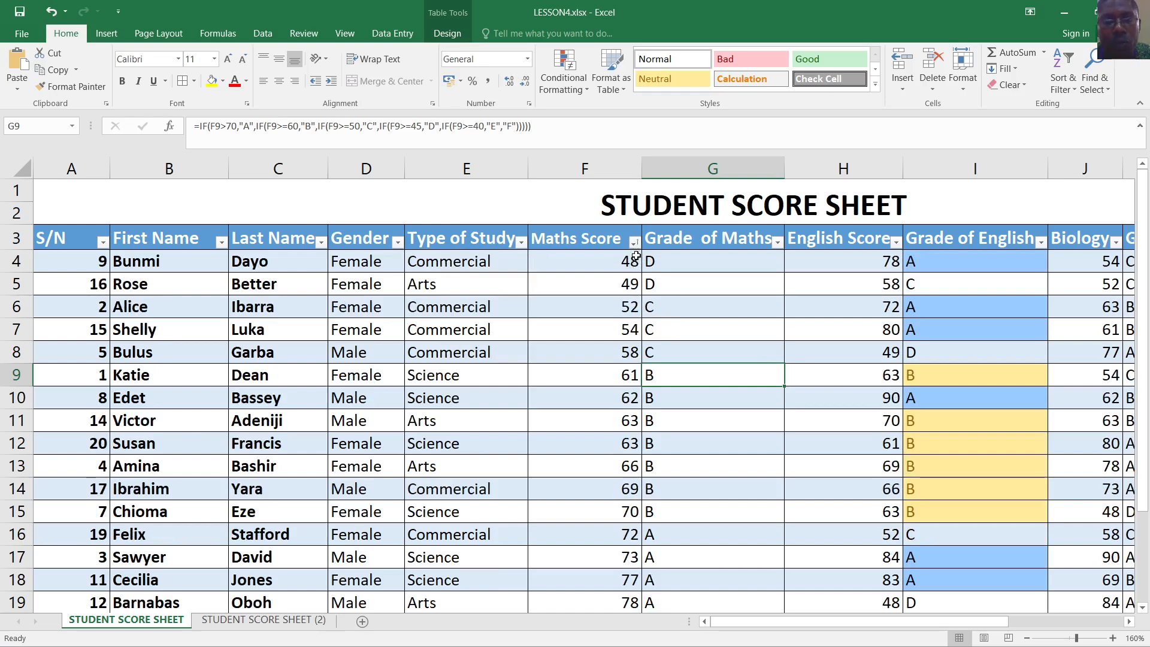
left_click(635, 242)
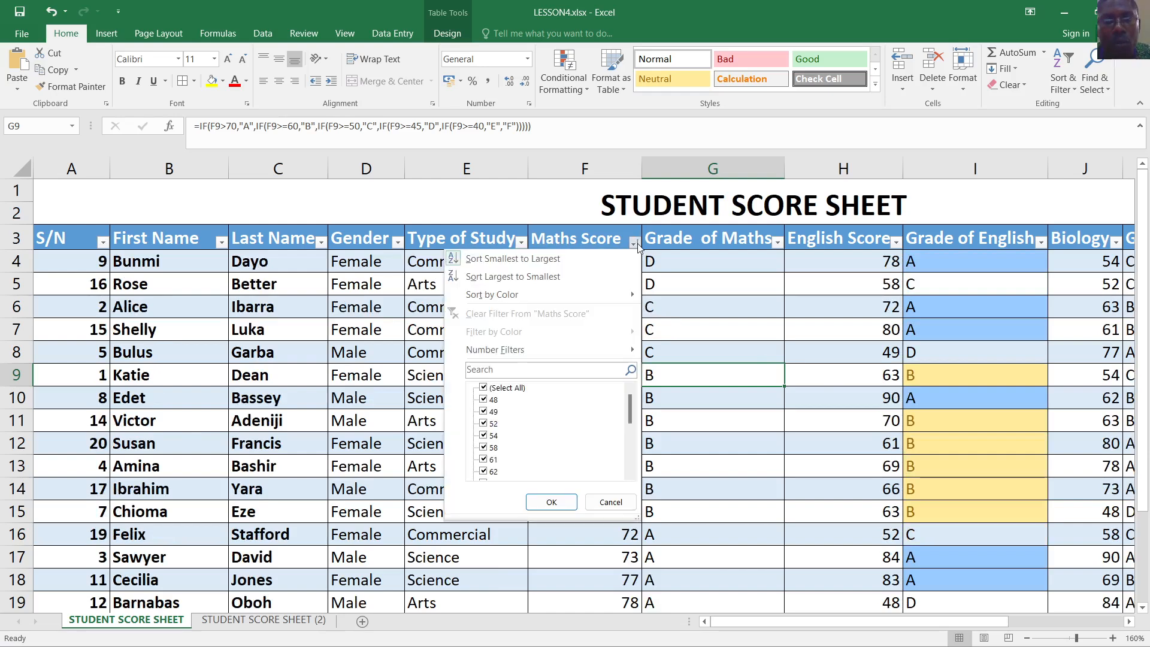
left_click(533, 276)
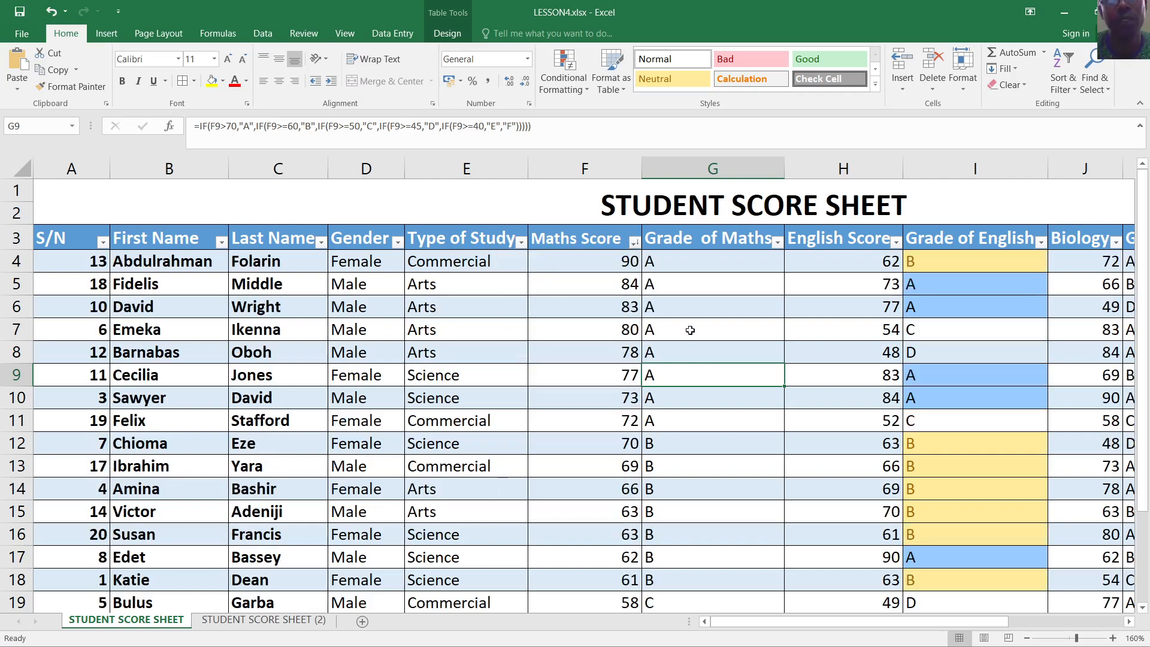
left_click(608, 305)
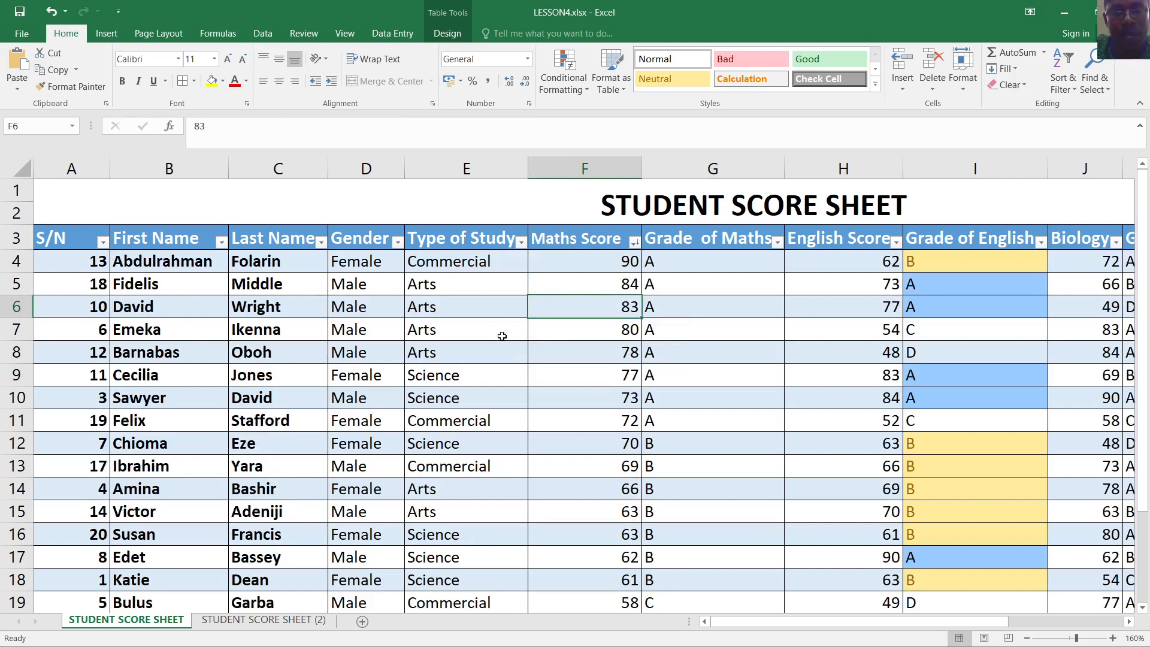
Select the Maths Score column and delete its Custom Sort level, keeping the current row order
left_click(610, 334)
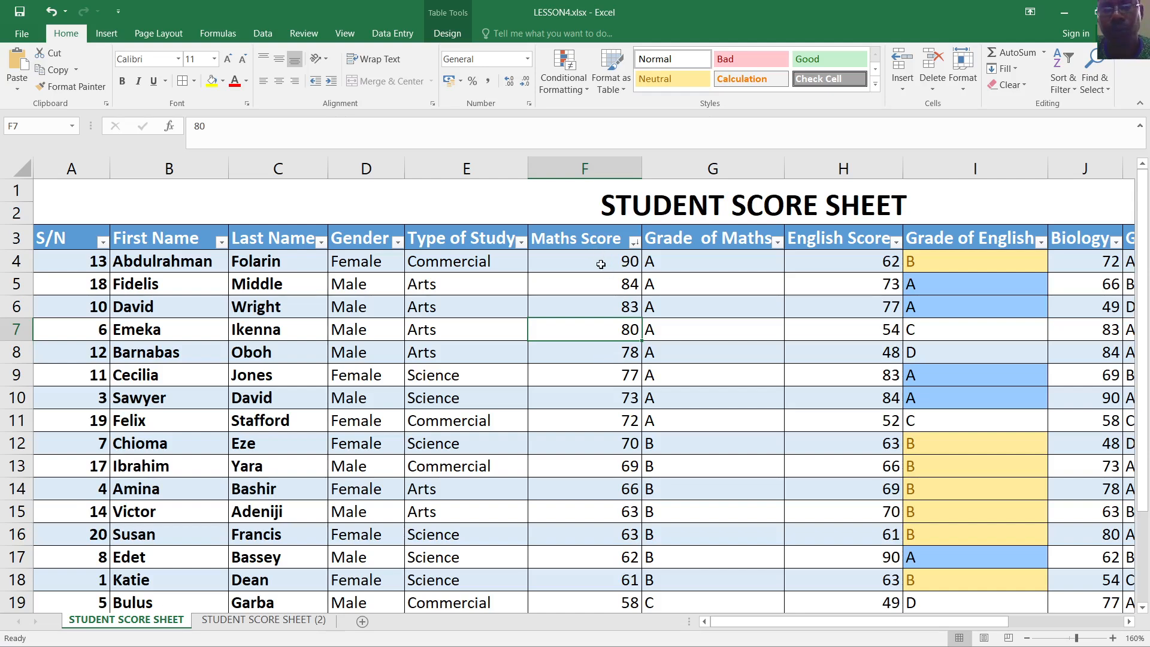
left_click_drag(596, 242, 618, 509)
scroll(596, 377, "up", 3)
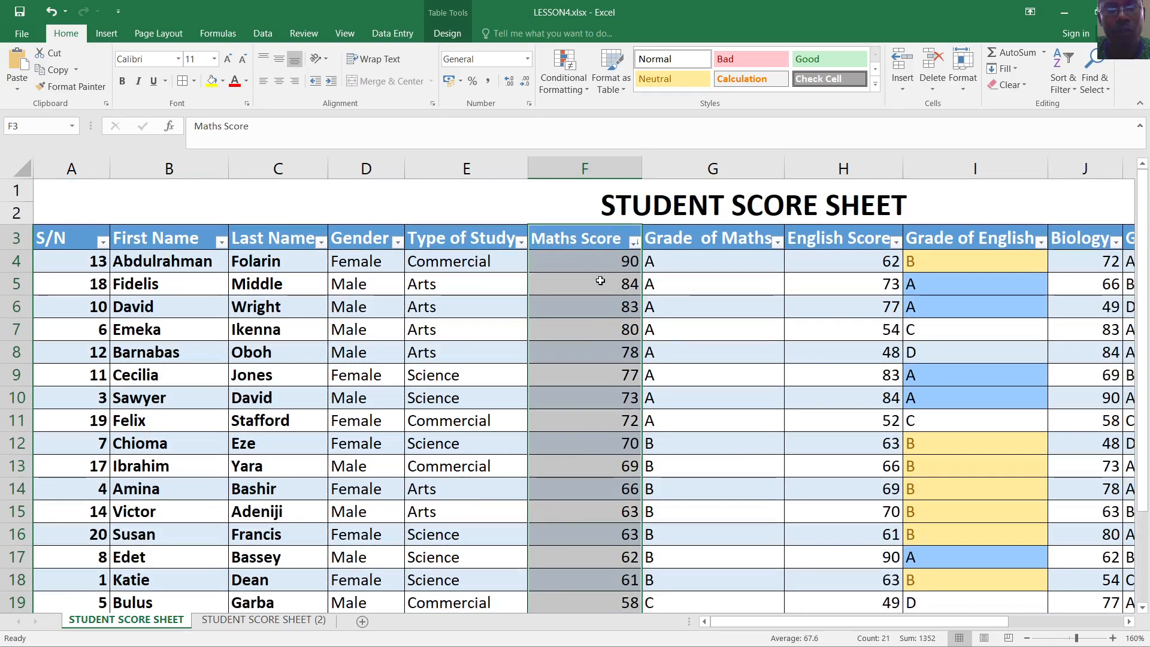
right_click(593, 310)
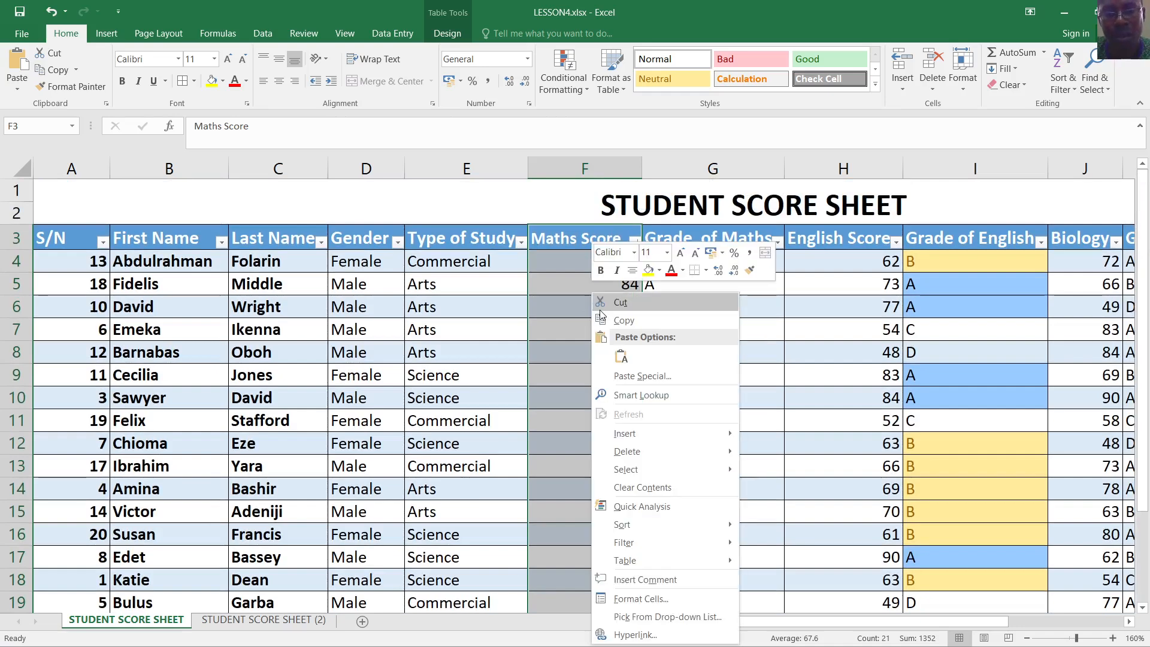
mouse_move(728, 526)
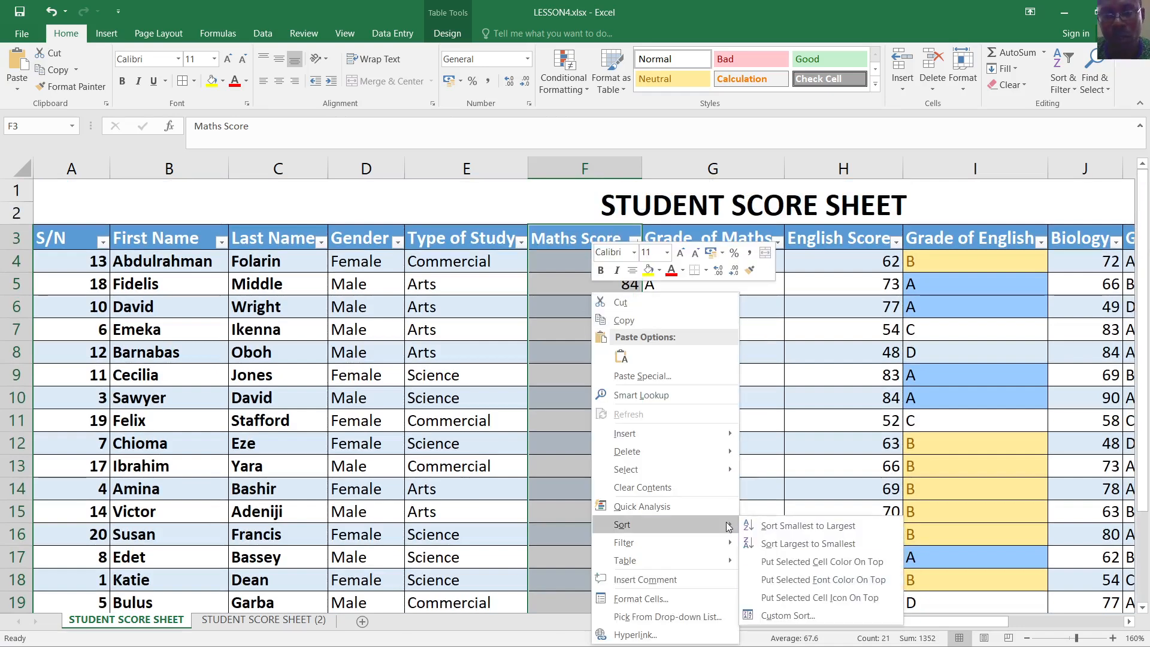
left_click(799, 615)
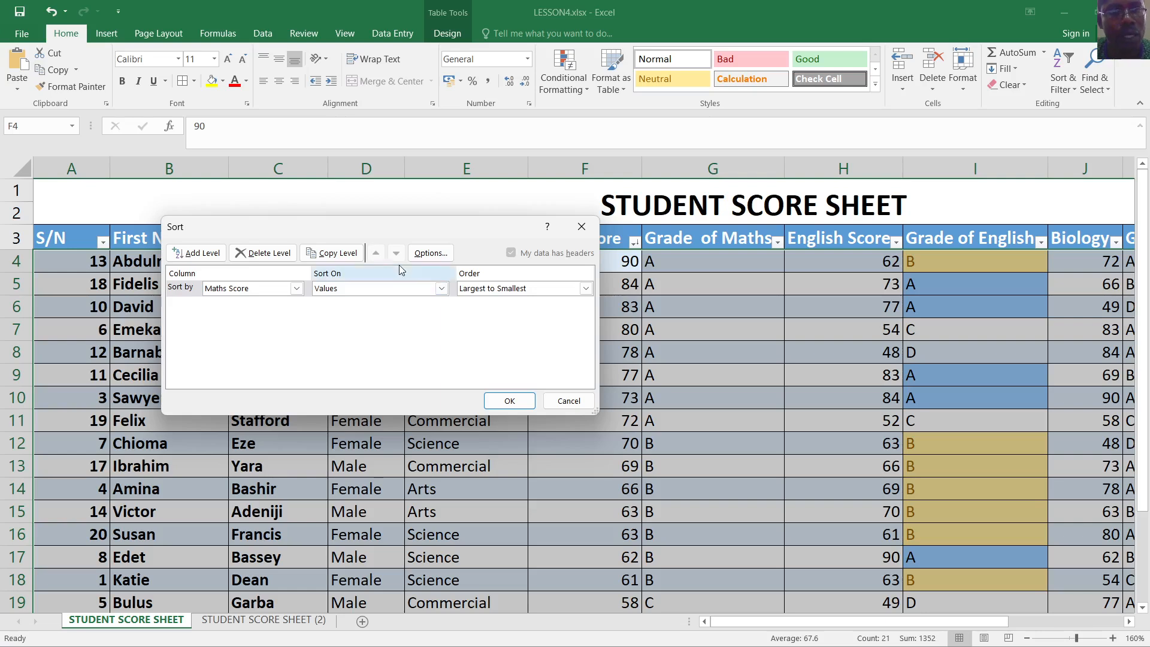
left_click(285, 254)
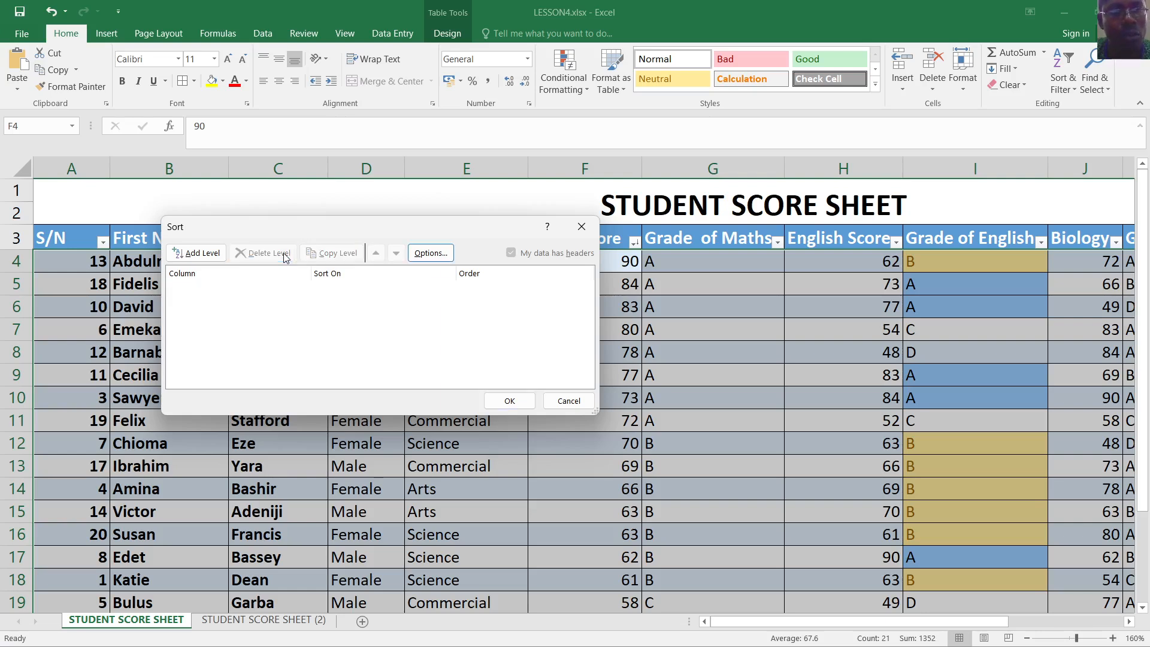
left_click(524, 402)
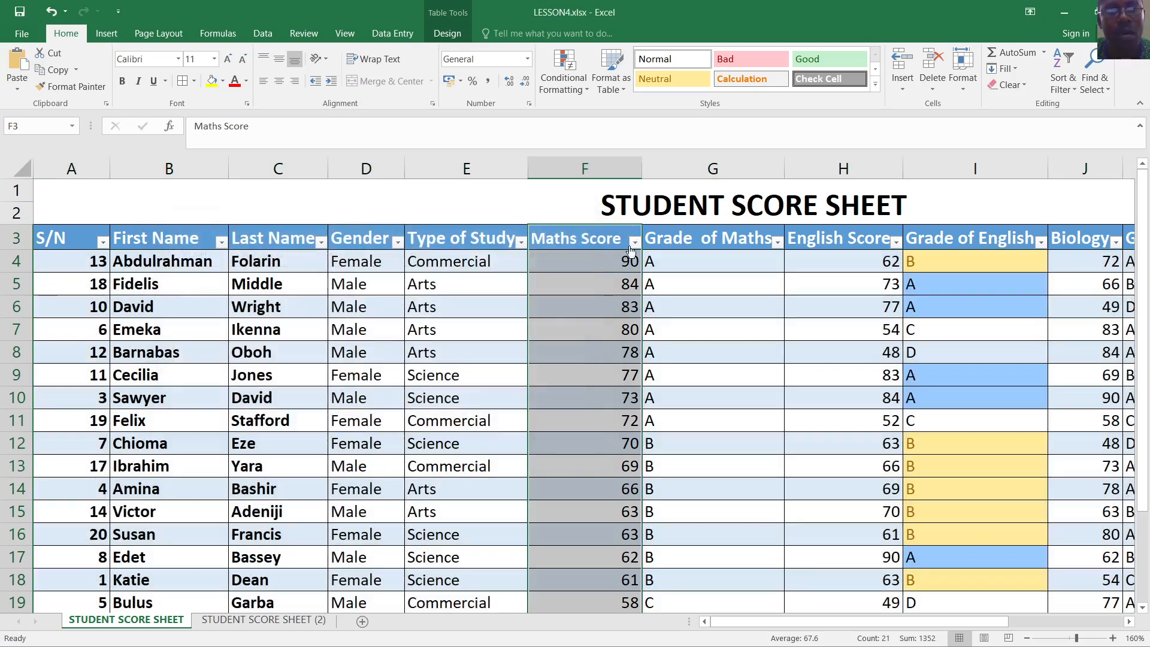
Sort the table by S/N, smallest to largest
left_click(103, 243)
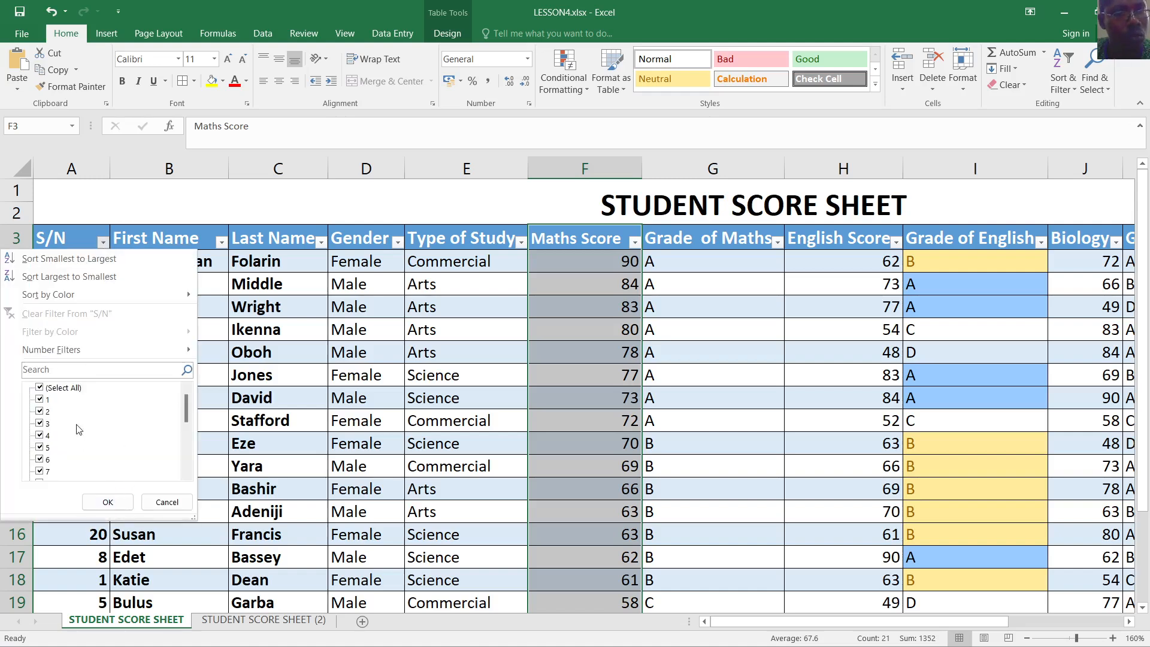
left_click(110, 499)
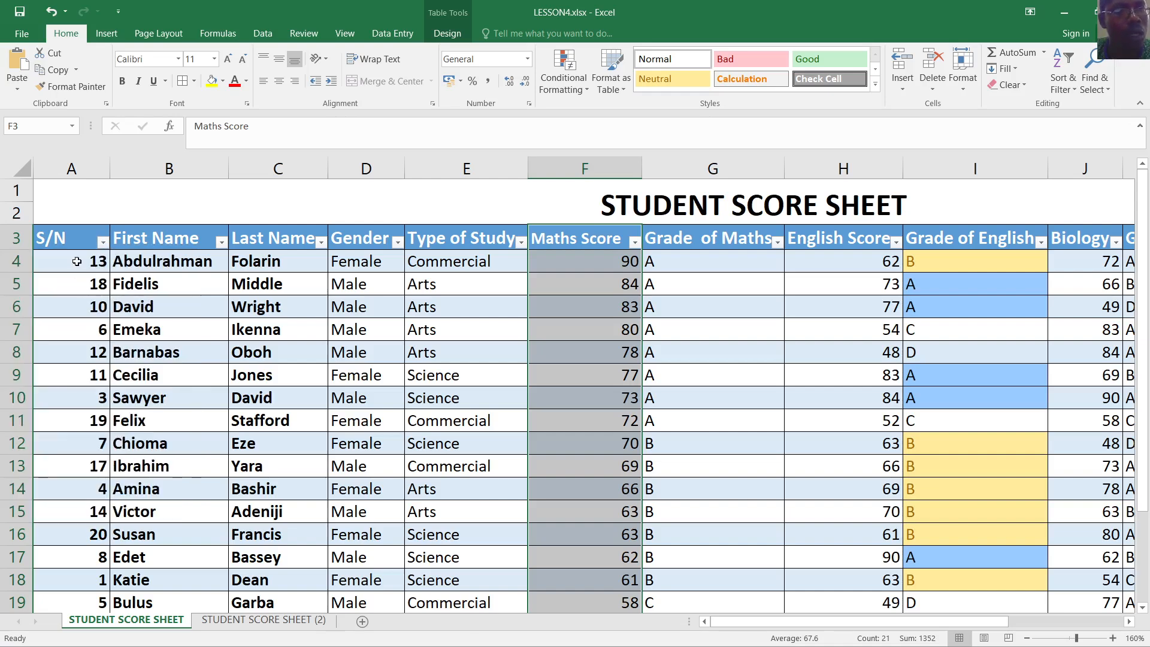
left_click(104, 243)
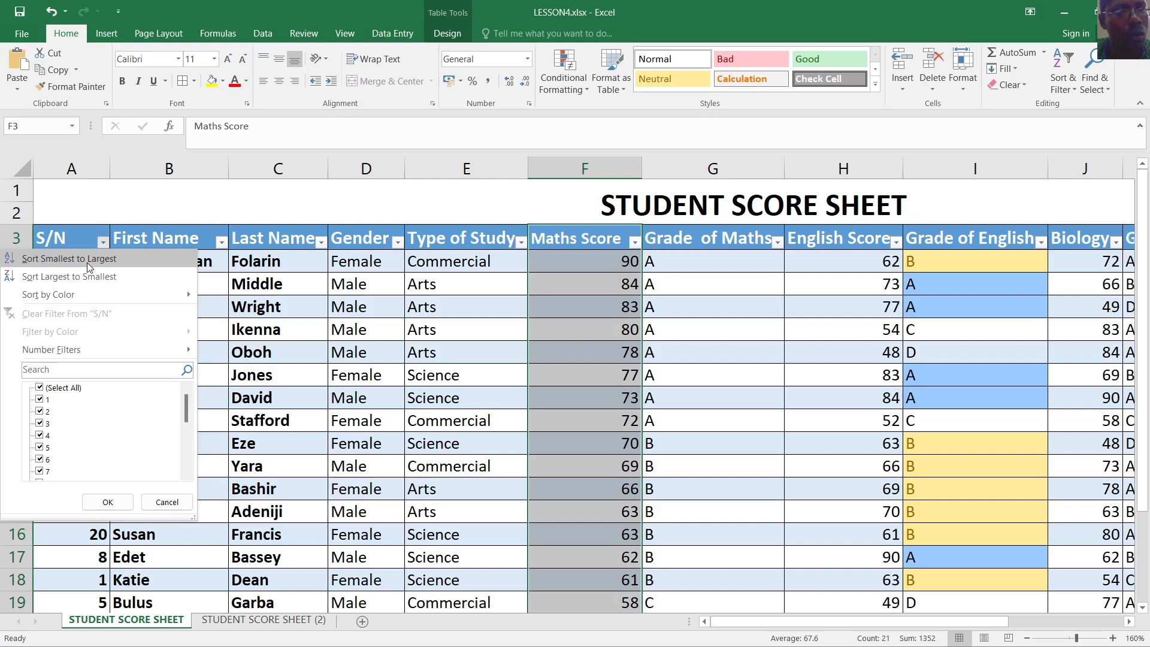
left_click(105, 256)
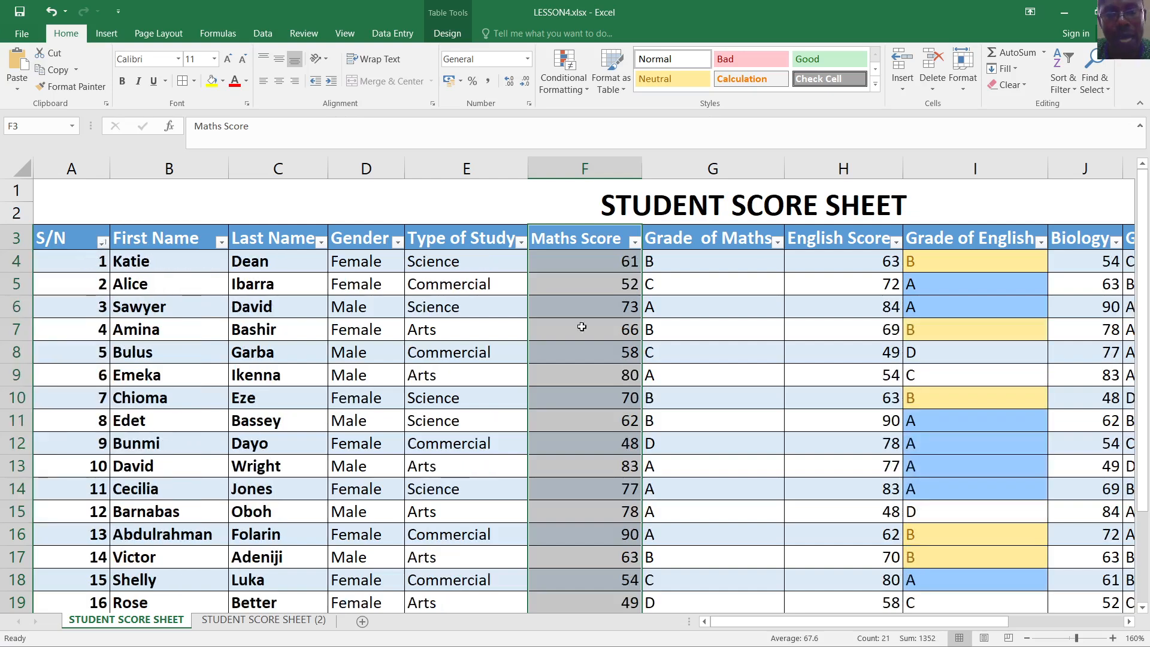
Check the Maths grade formulas in G9 and G10, the English score in H12, and F4
left_click(695, 375)
left_click(764, 405)
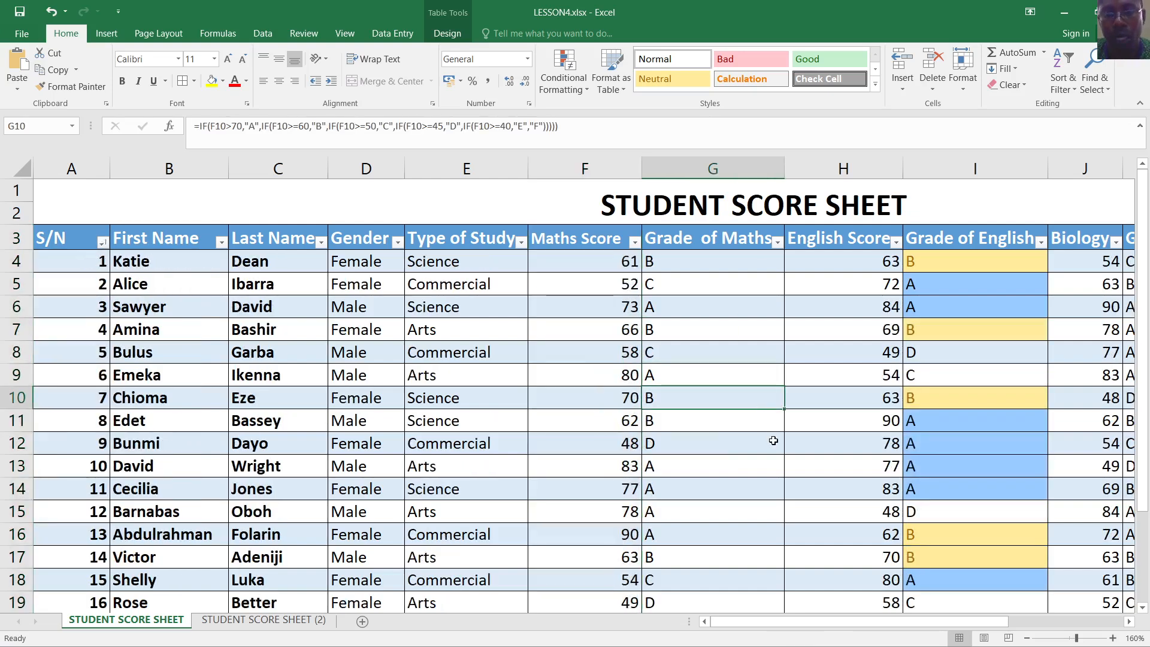
left_click(806, 447)
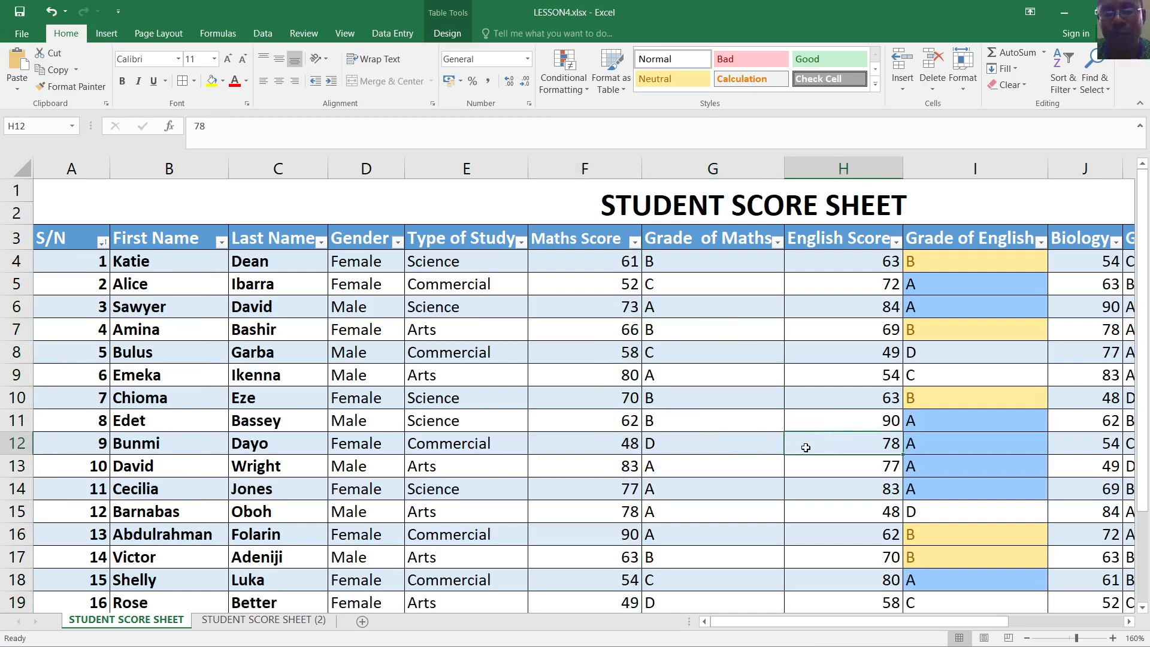
scroll(765, 403, "down", 2)
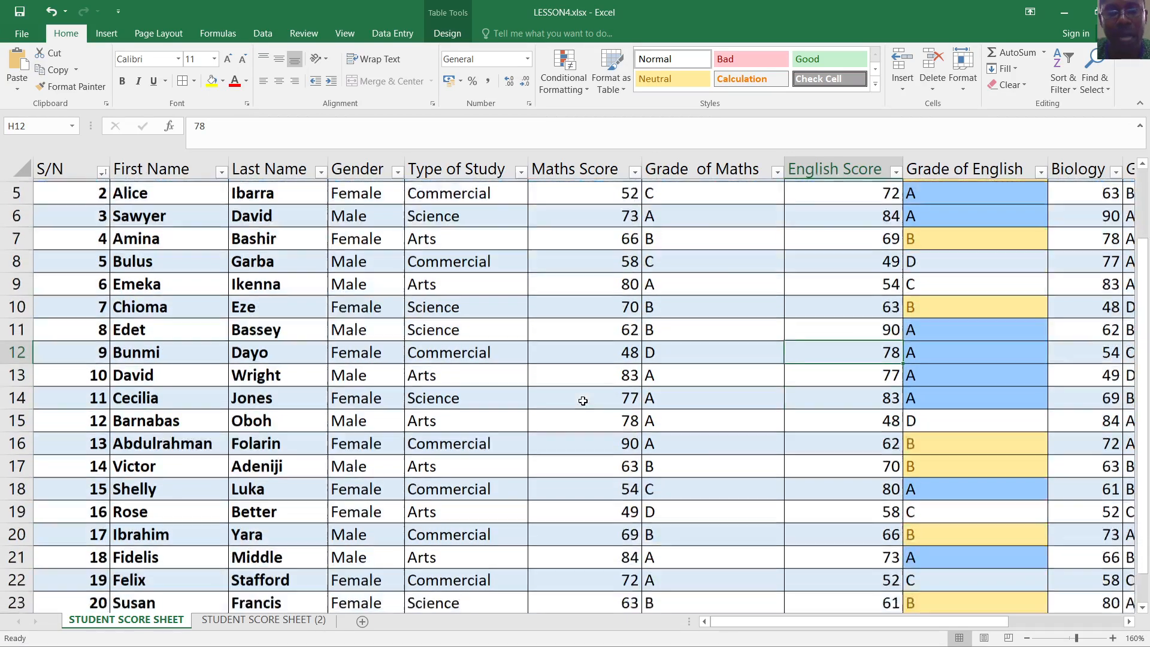
scroll(594, 410, "up", 2)
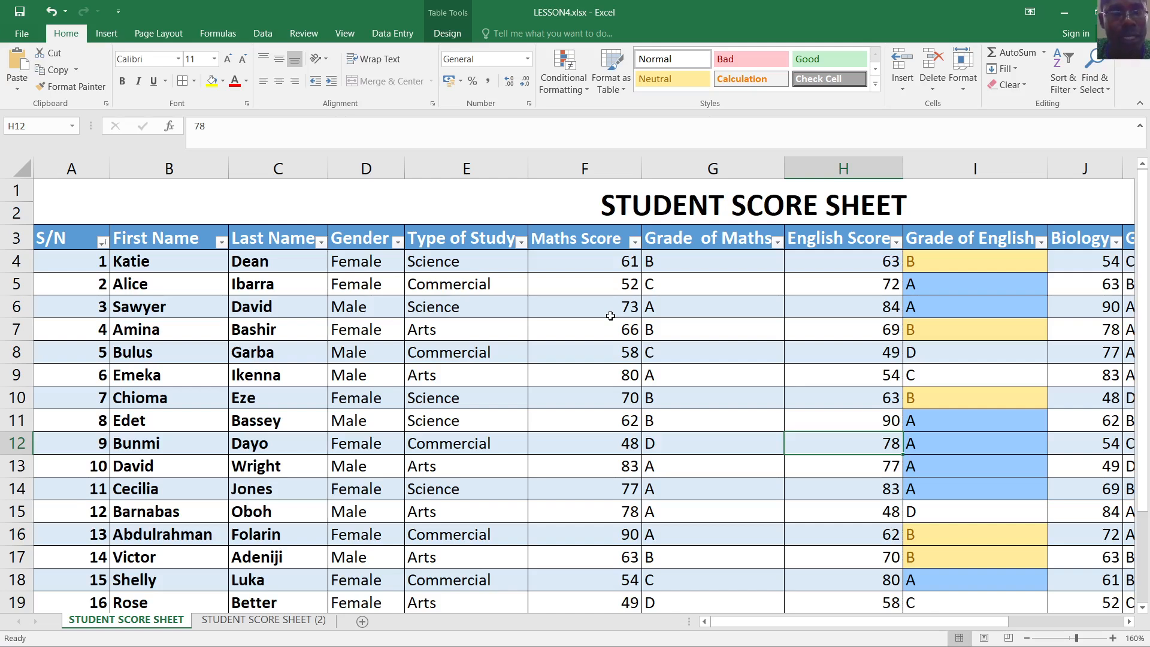
scroll(619, 313, "down", 1)
scroll(626, 318, "up", 1)
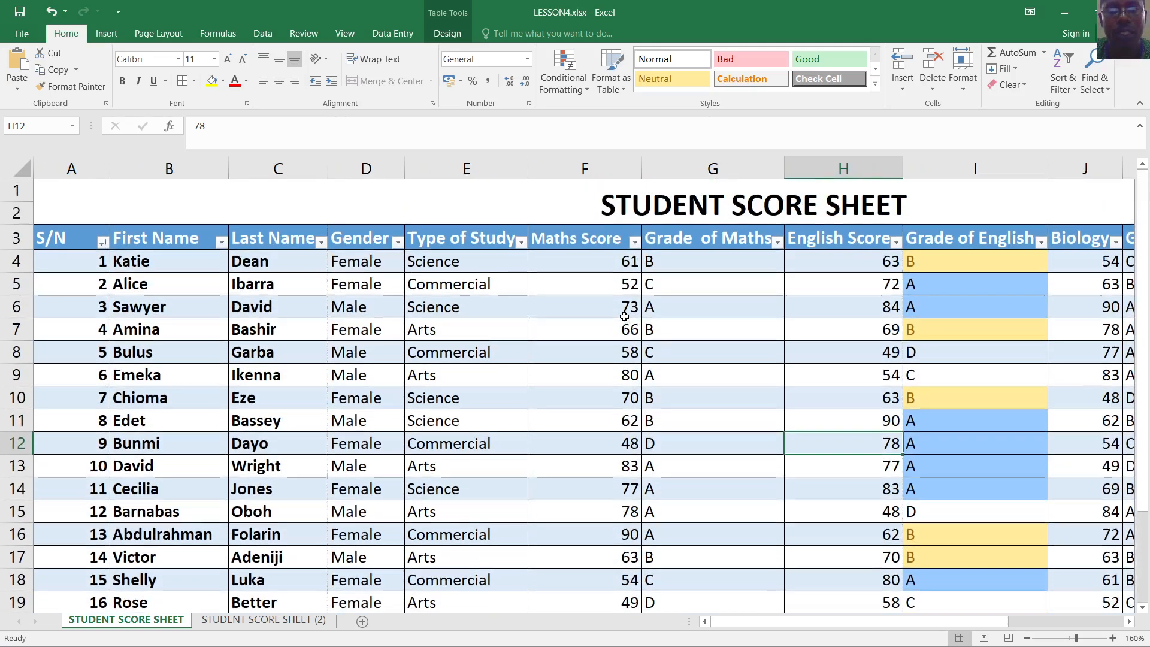
left_click(626, 266)
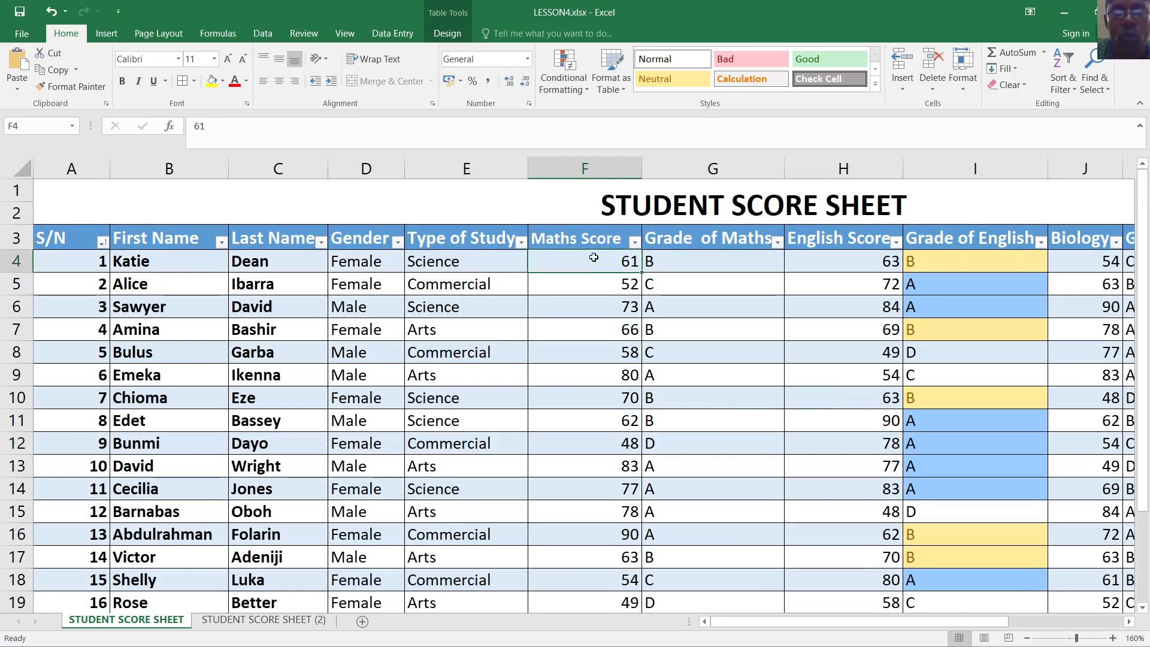
left_click_drag(593, 240, 616, 562)
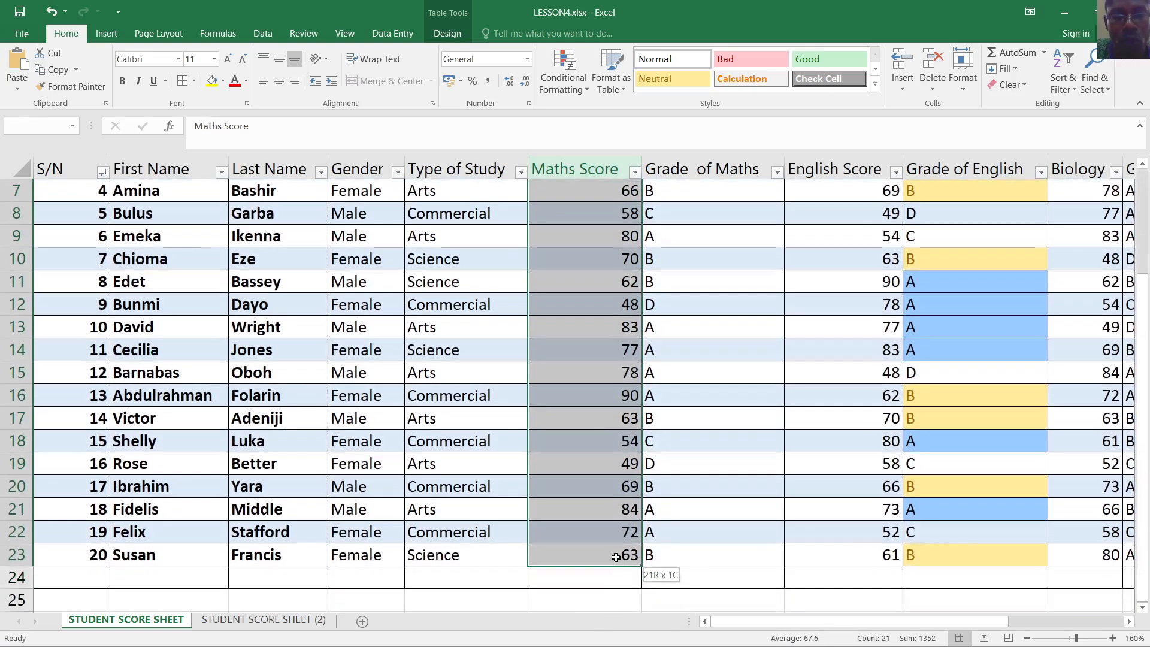
right_click(591, 188)
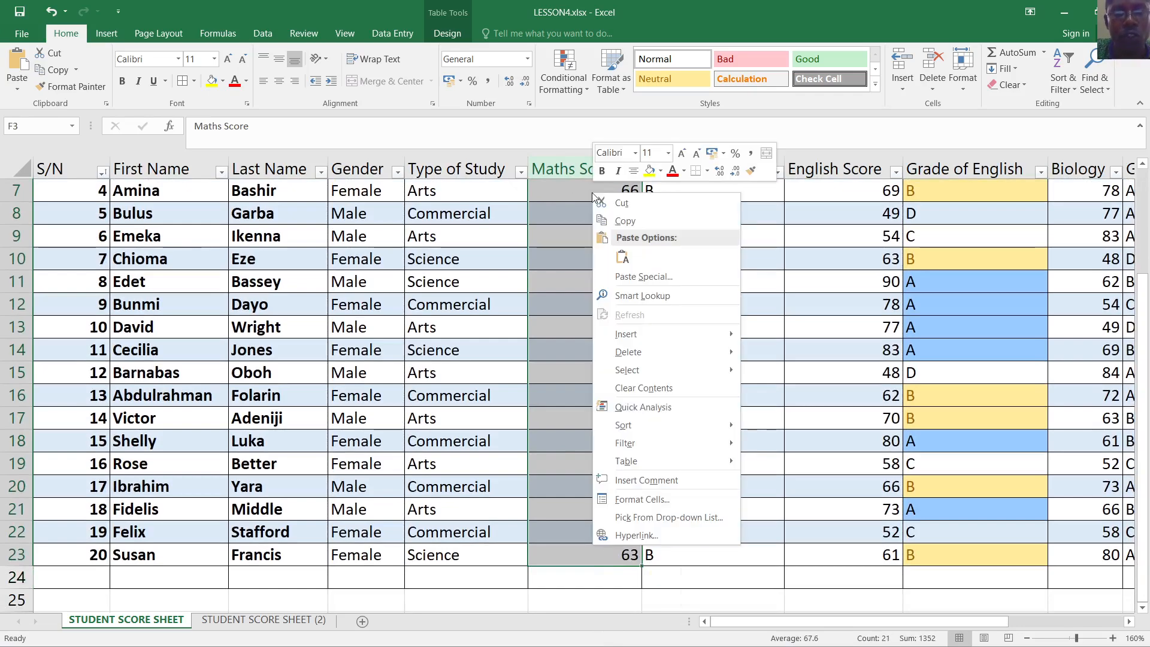
mouse_move(714, 422)
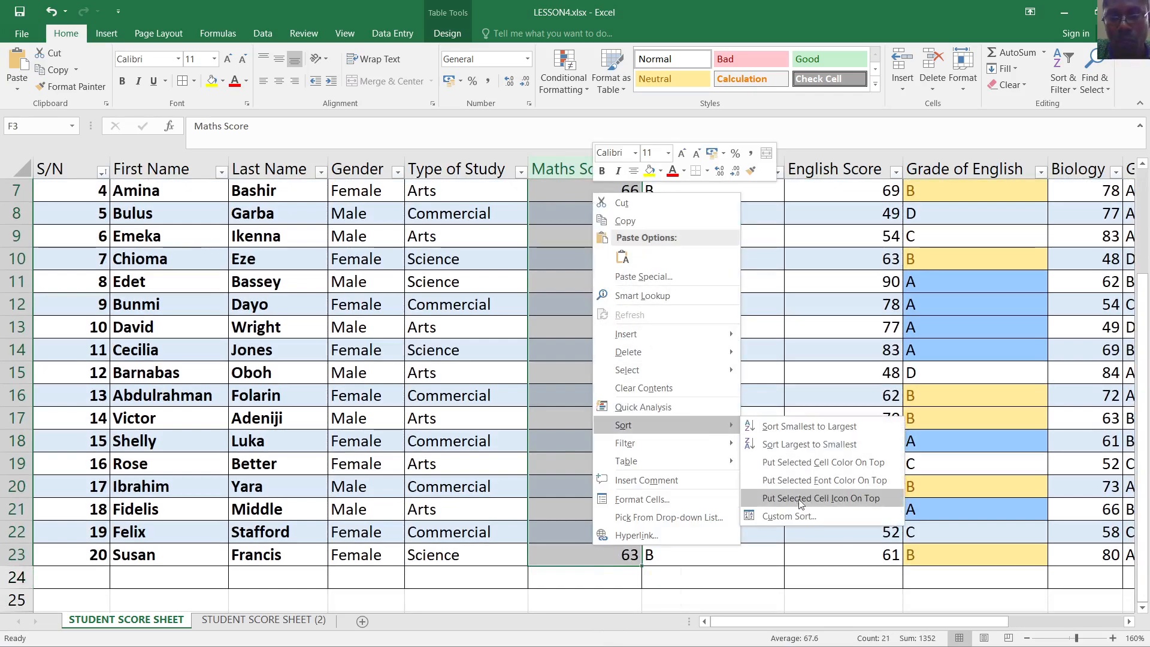
left_click(789, 515)
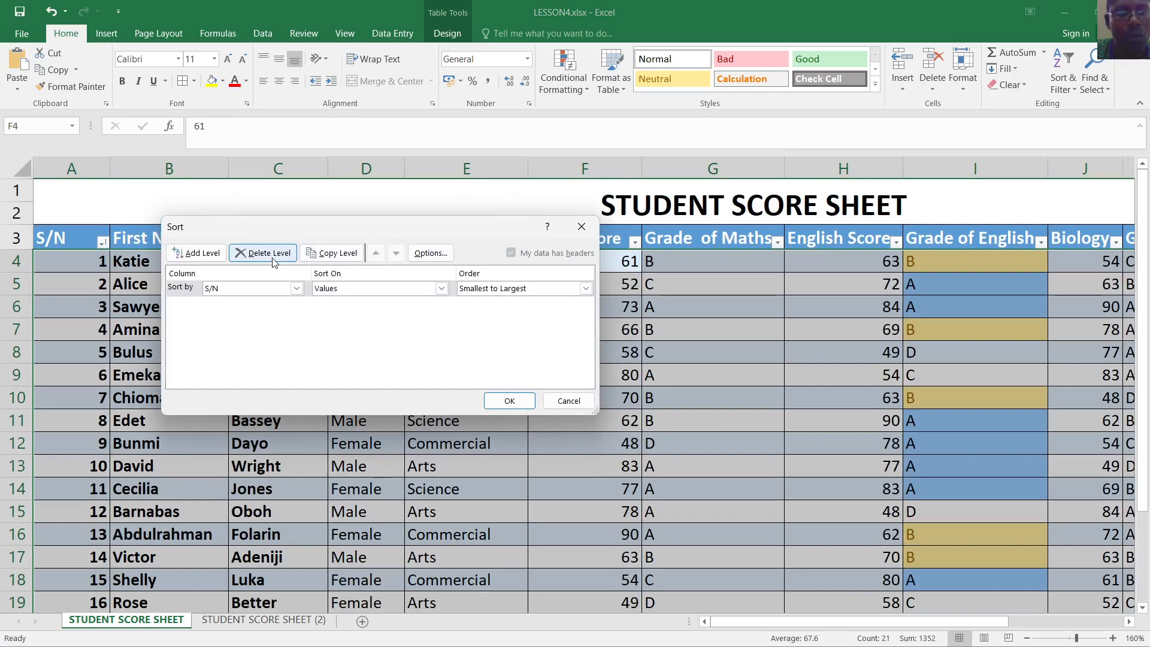
left_click(579, 225)
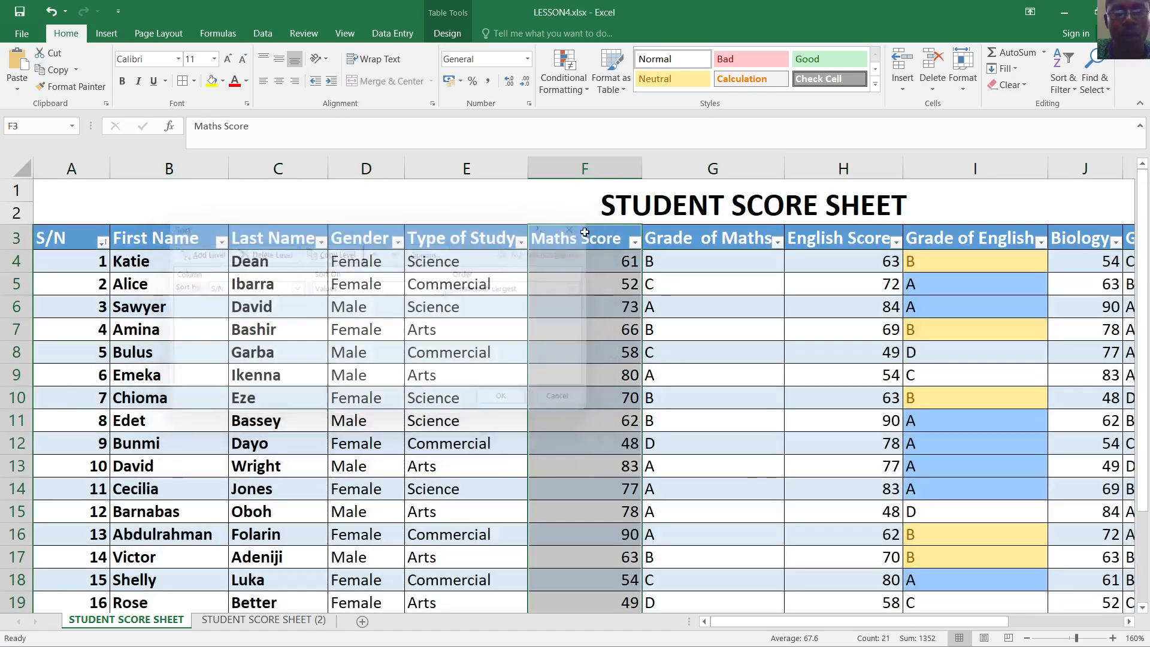
left_click(712, 354)
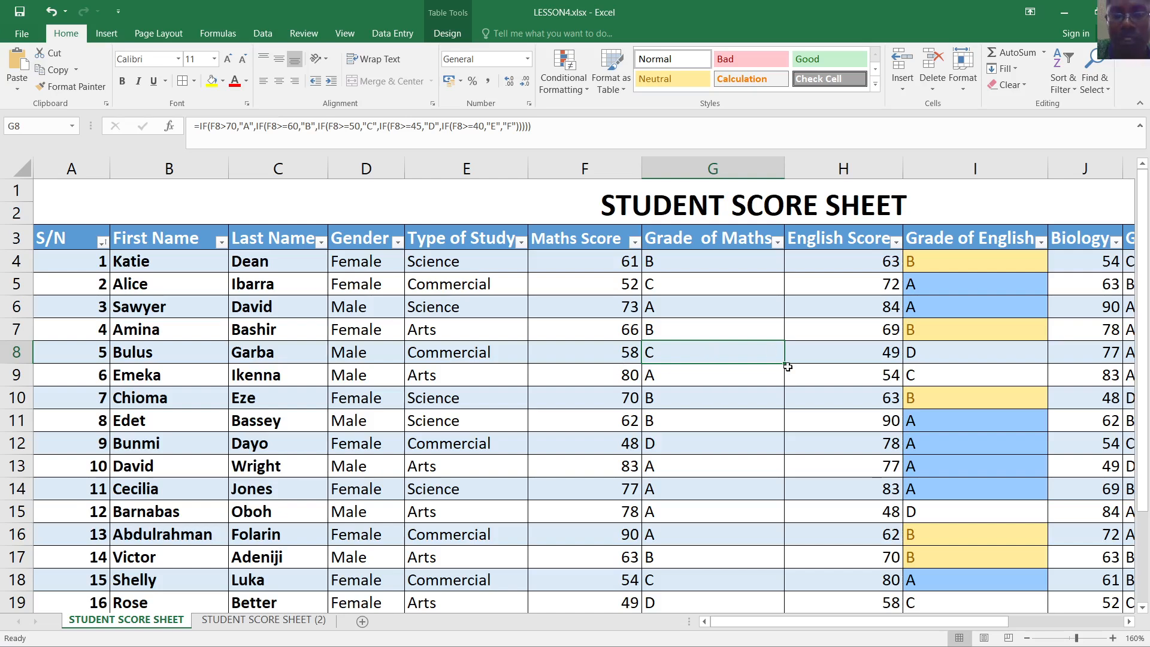
scroll(787, 367, "down", 2)
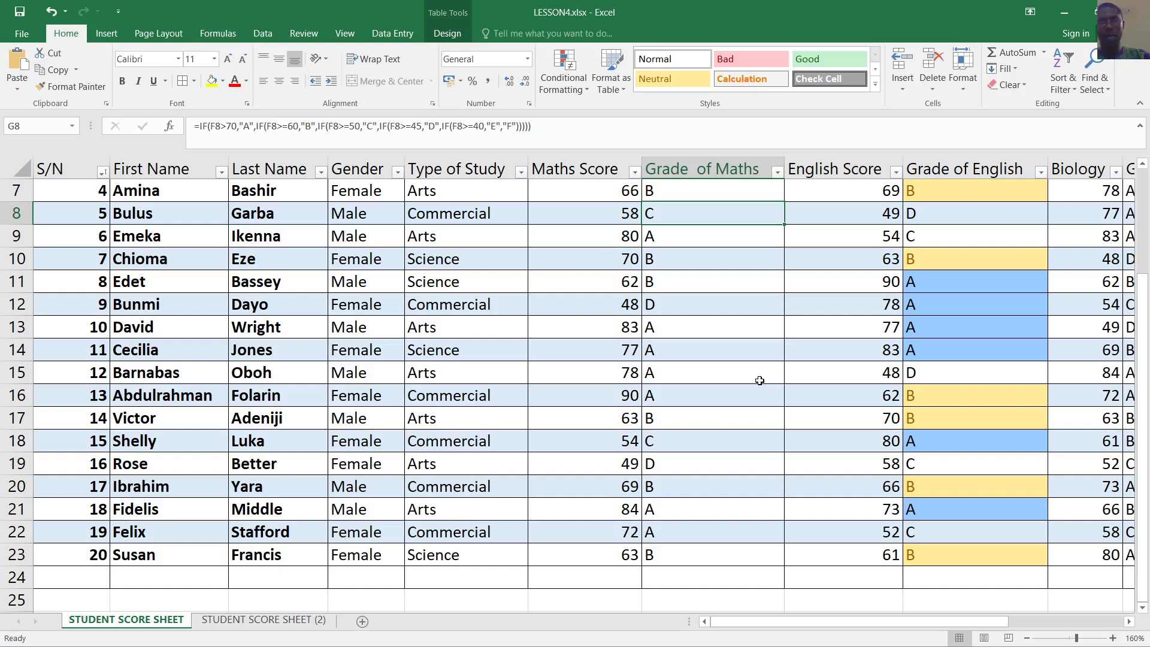
scroll(788, 400, "up", 2)
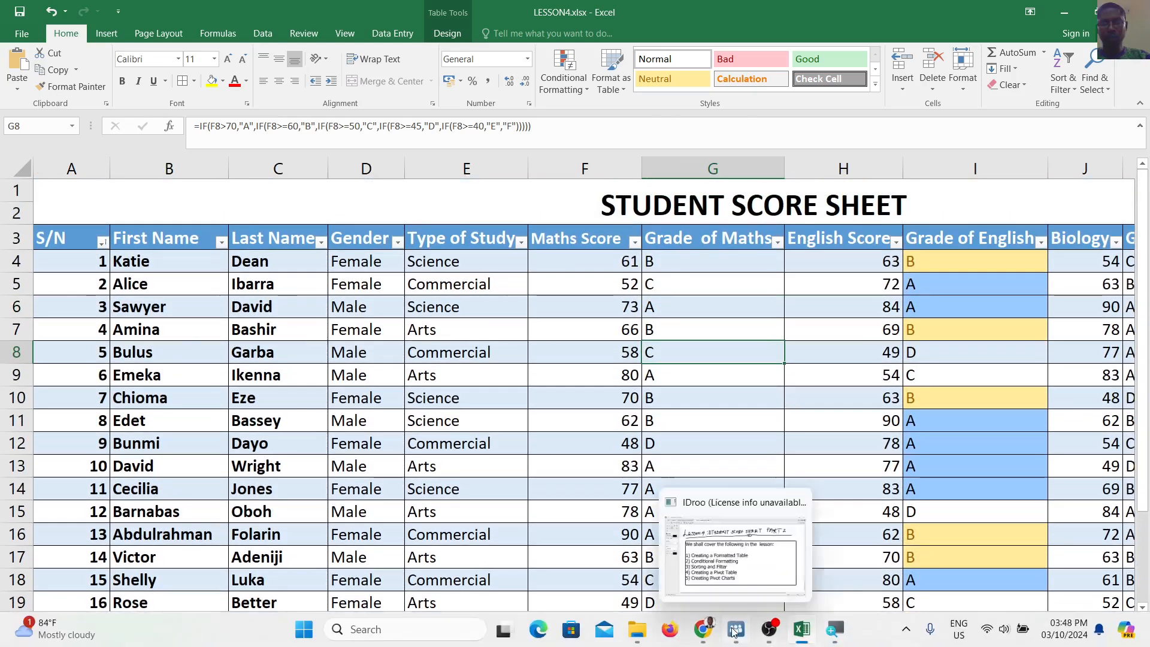
Scroll the IDroo whiteboard to show the five-topic lesson outline, then return to the Excel workbook
left_click(735, 629)
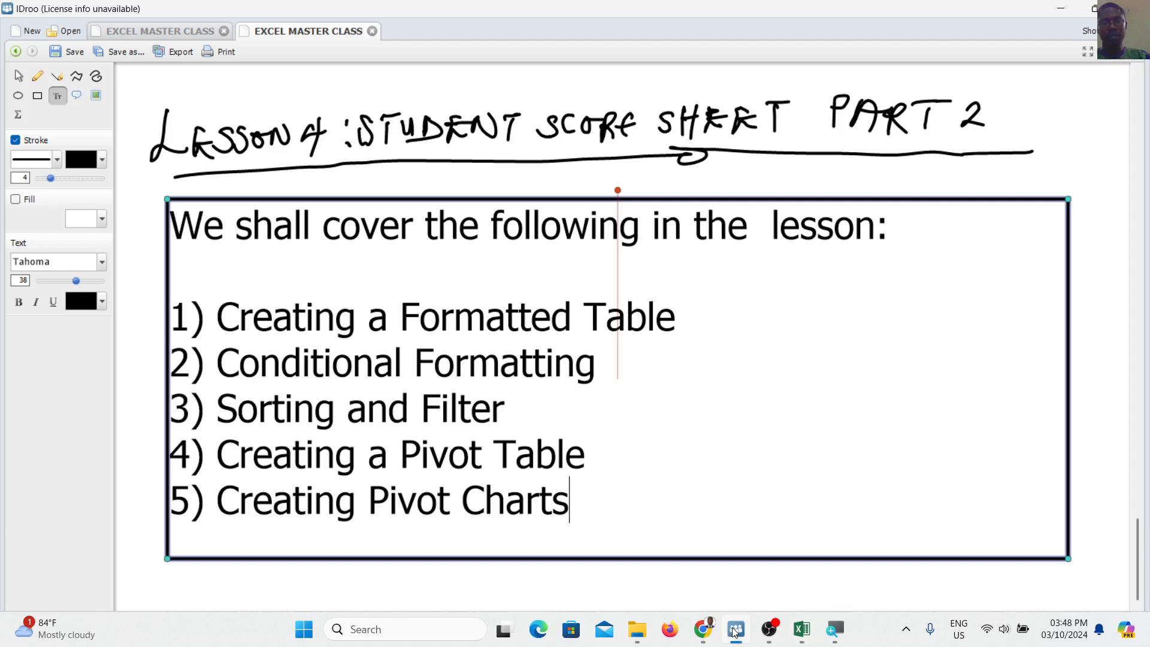
scroll(657, 457, "down", 2)
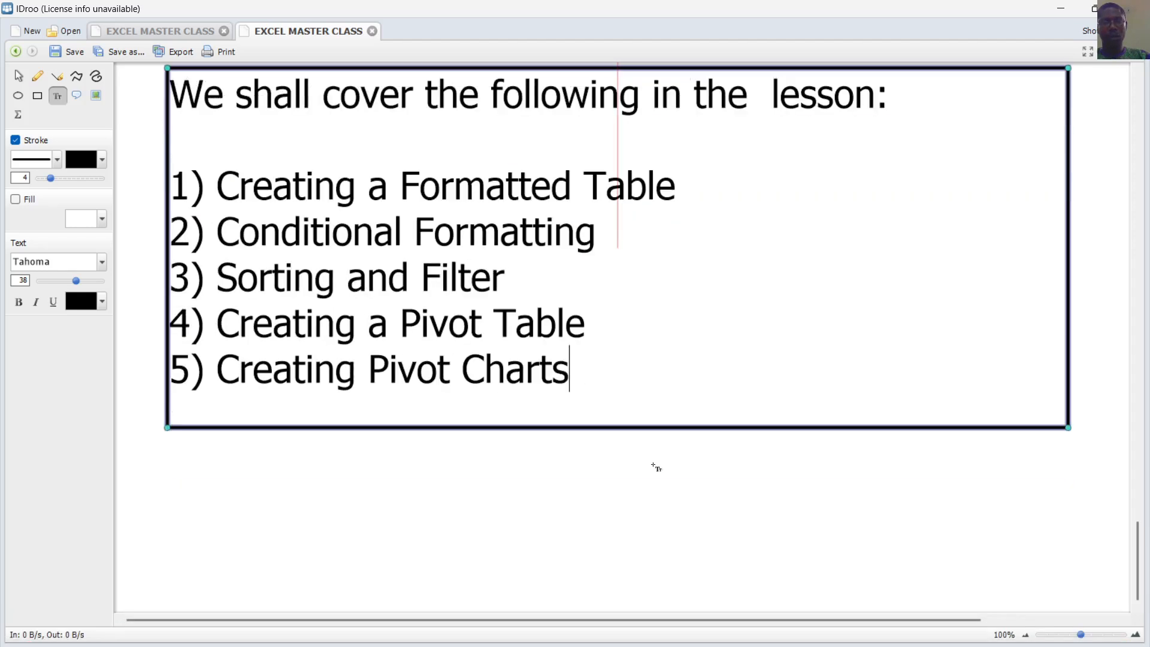
scroll(654, 464, "up", 1)
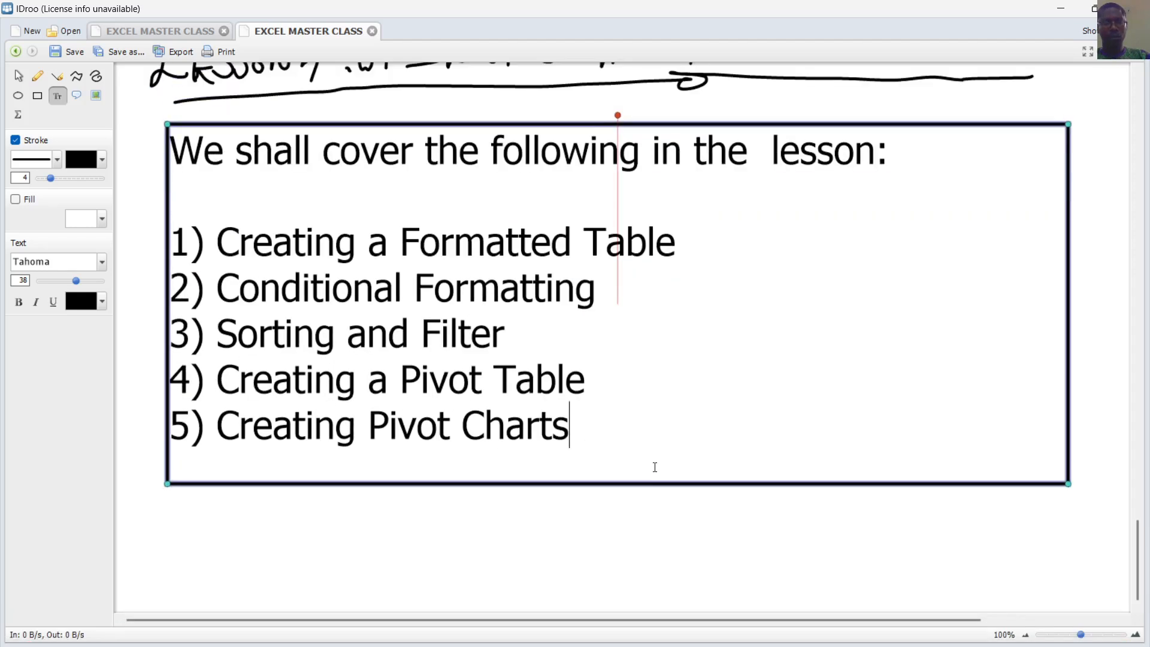
scroll(655, 466, "up", 1)
scroll(659, 473, "down", 5)
scroll(658, 480, "down", 3)
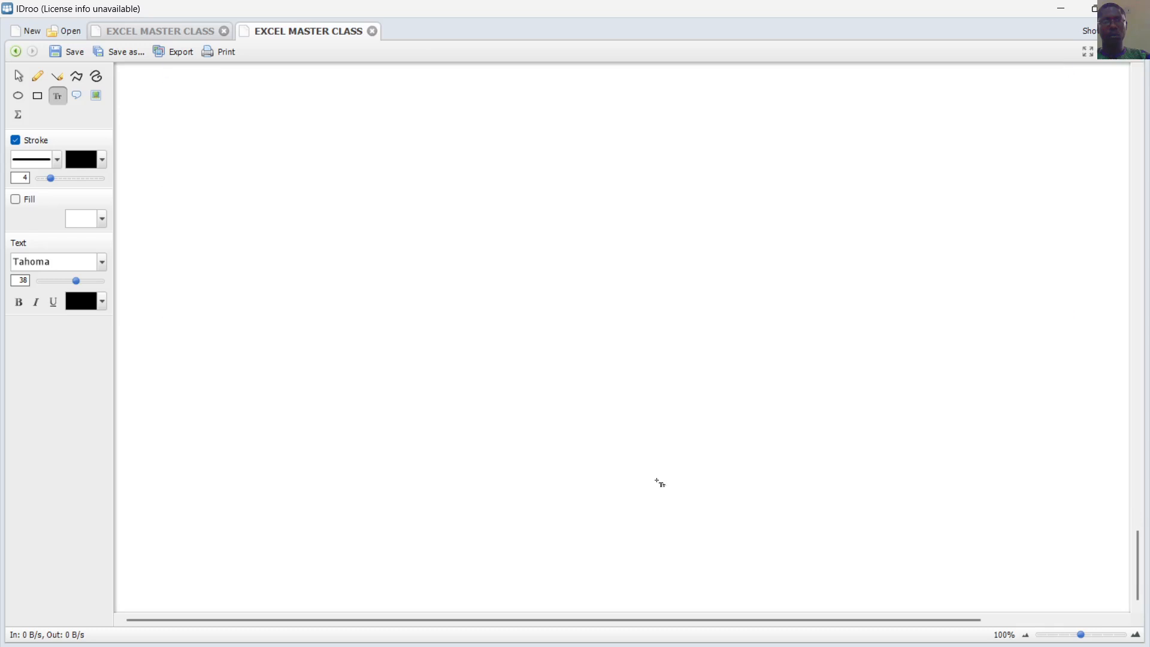
scroll(659, 482, "up", 5)
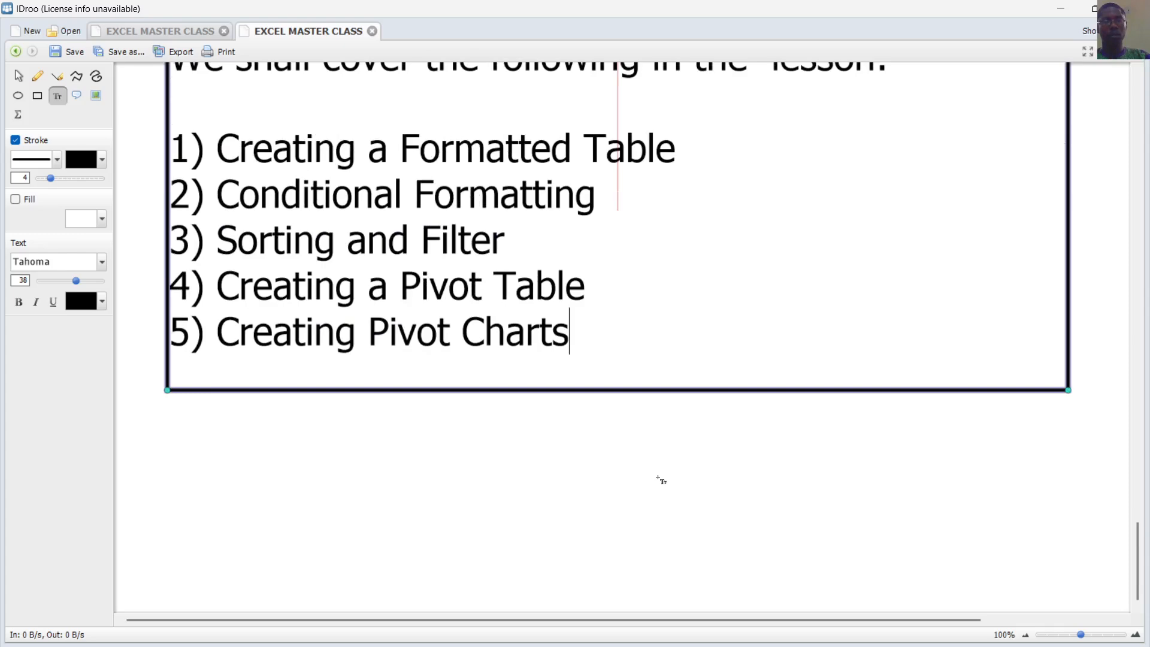
scroll(659, 480, "up", 1)
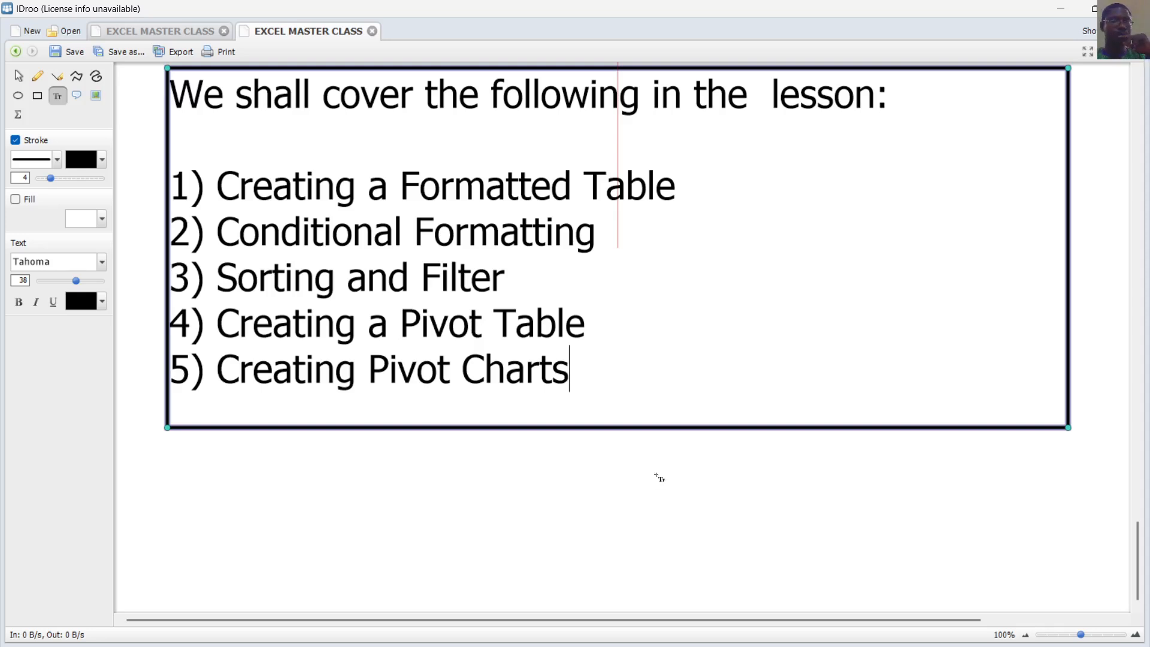
mouse_move(804, 634)
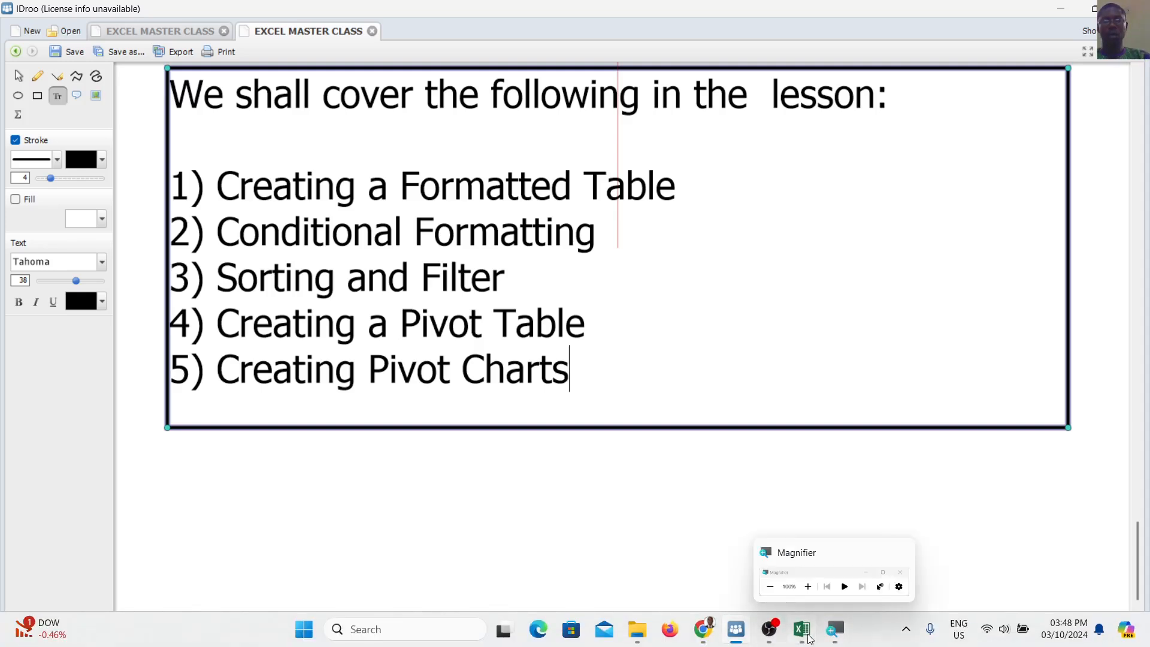
left_click(802, 629)
Check a cell in the Grade of Maths column on the original sheet
scroll(754, 366, "down", 1)
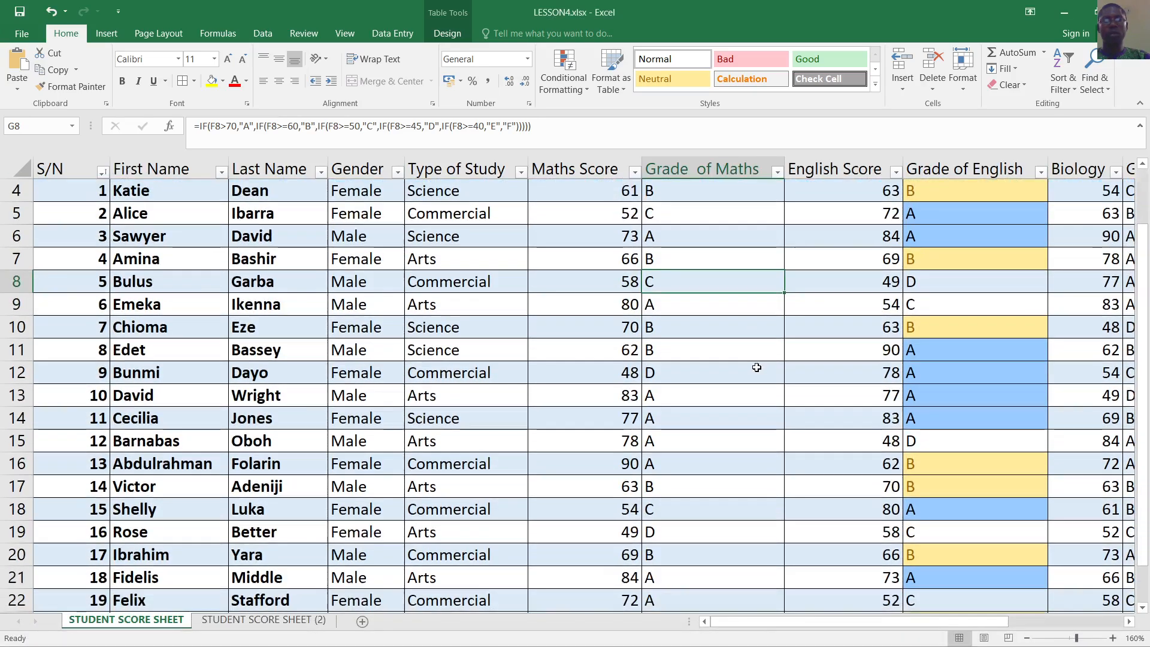
left_click(765, 354)
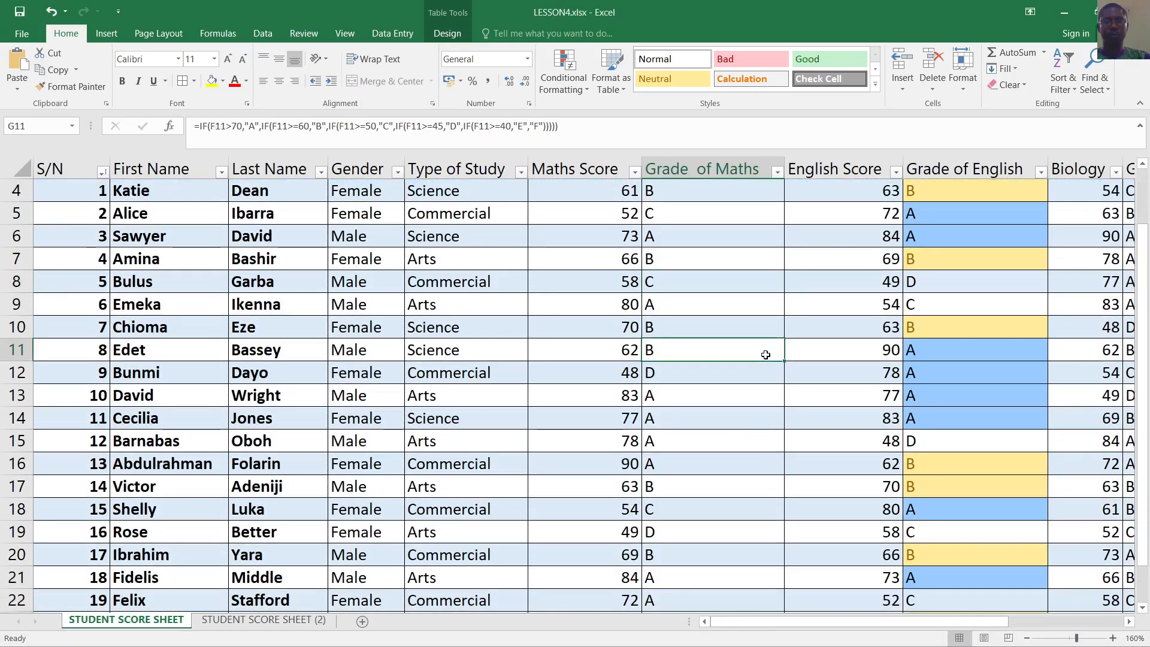
scroll(765, 359, "down", 3)
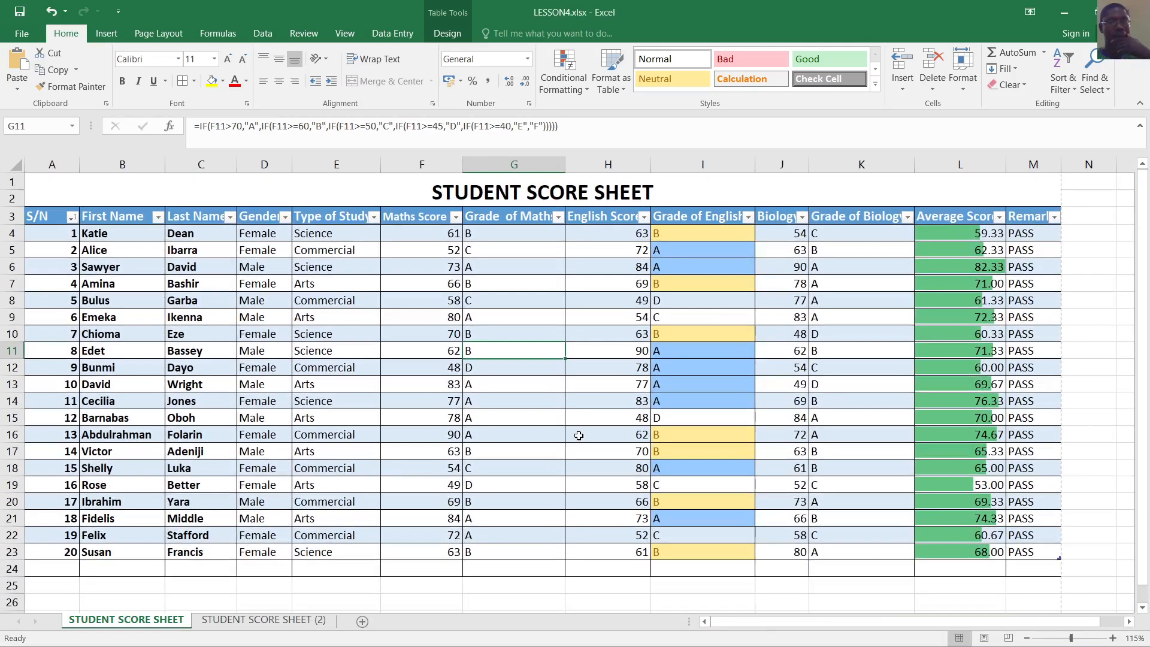
Rename the copied sheet to 'STUDENT SCORE SHEET P' and select its data range A3:M23
left_click(276, 621)
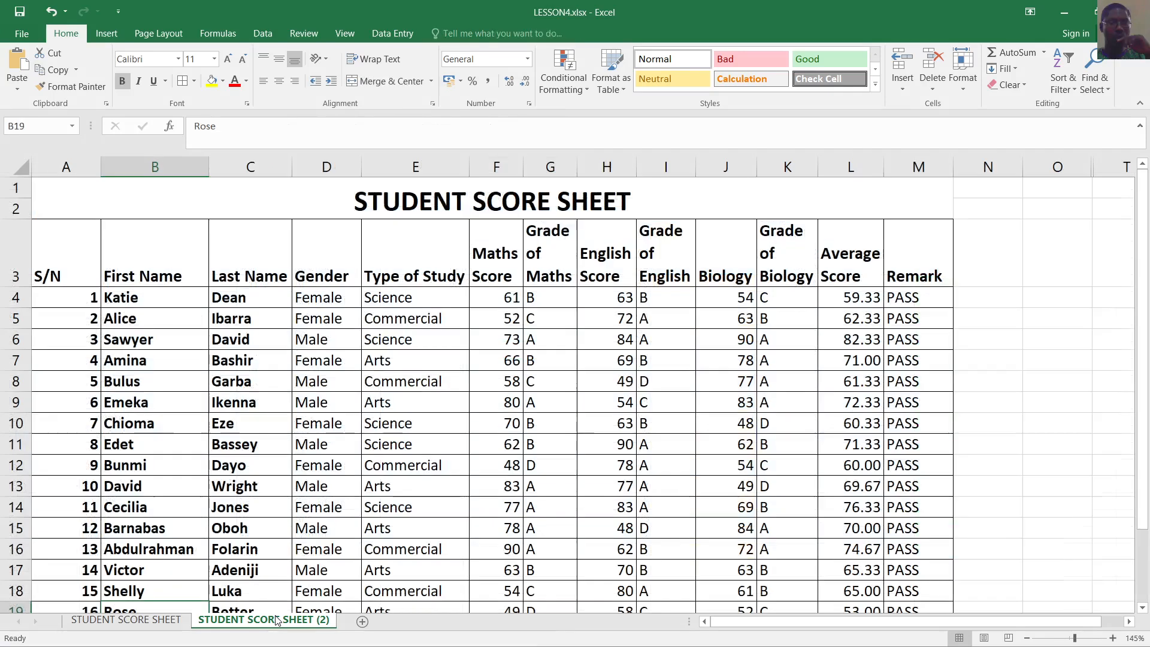
double_click(312, 620)
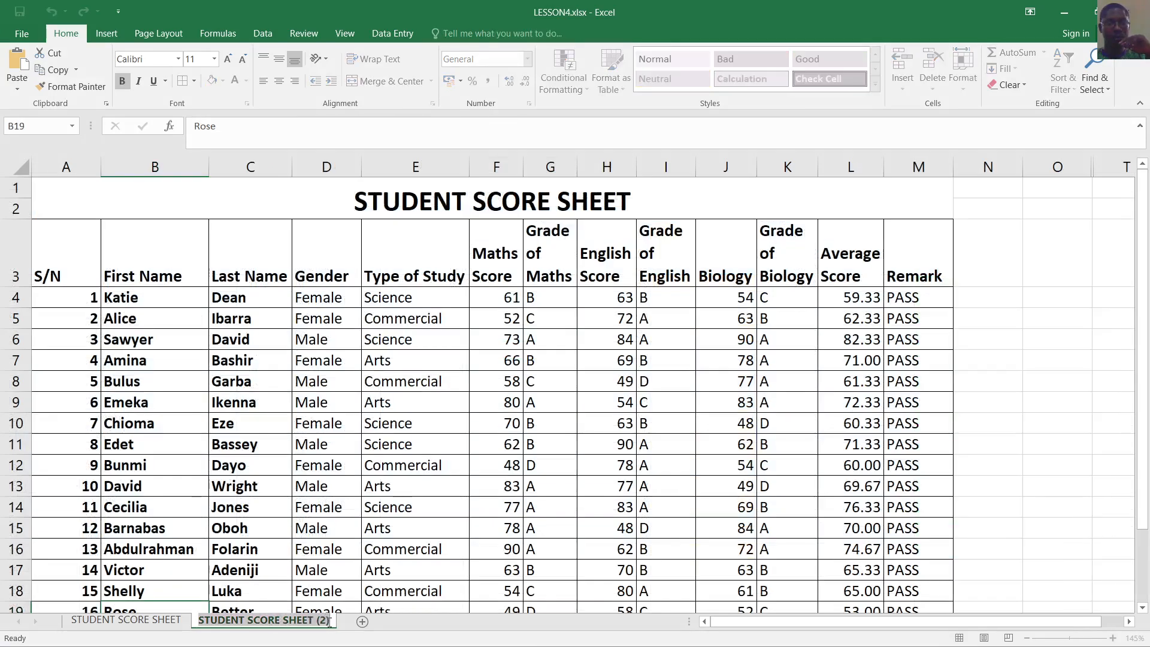
left_click(329, 622)
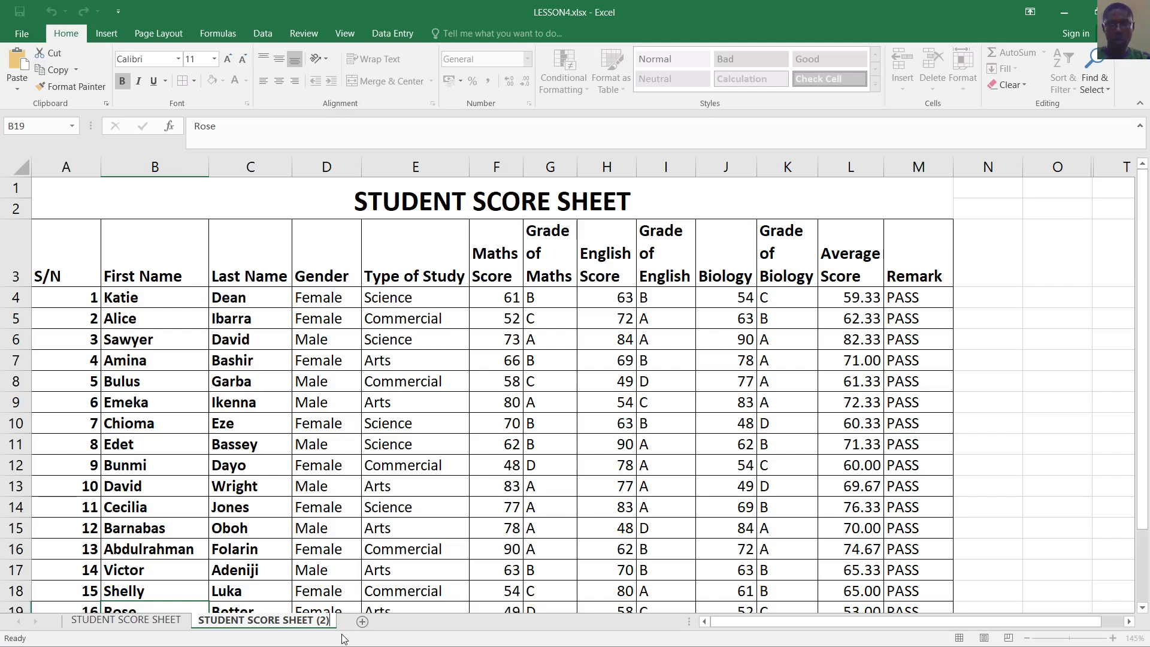
key("BackSpace")
key("BackSpace")
key("BackSpace")
type("P")
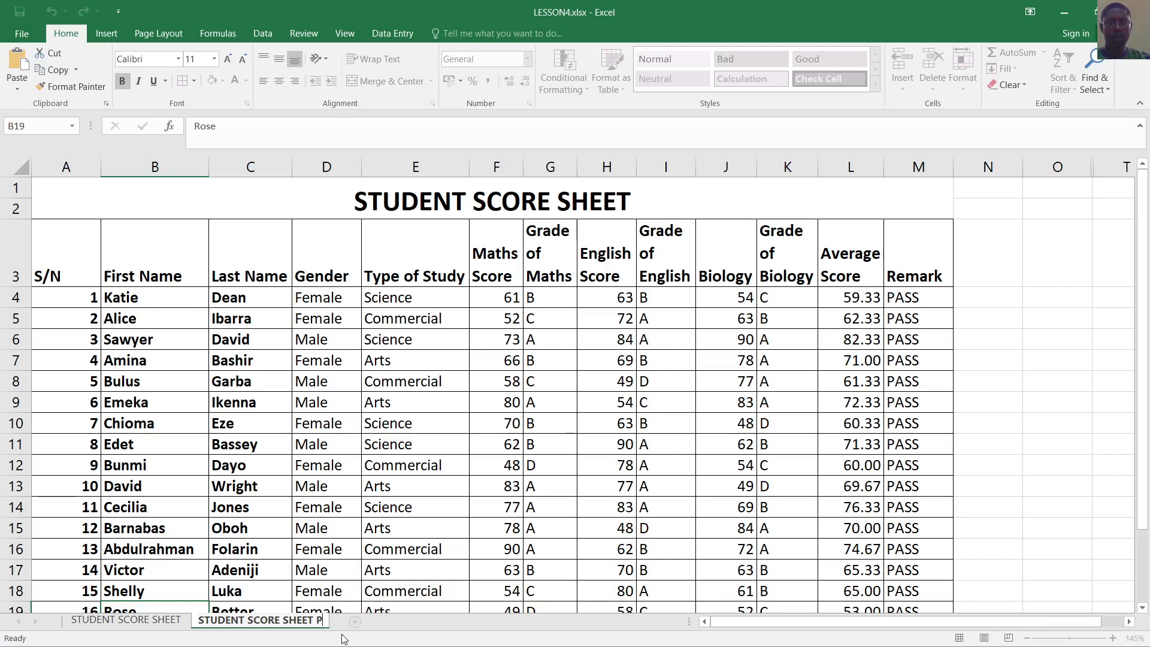
left_click(250, 570)
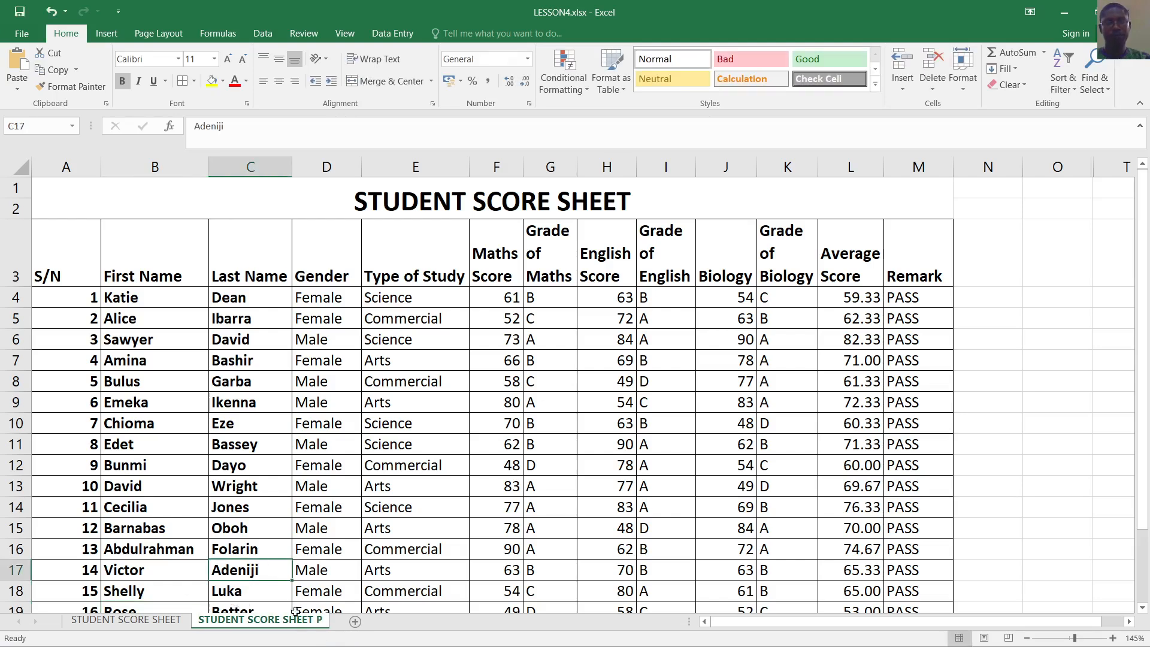
left_click_drag(61, 259, 900, 575)
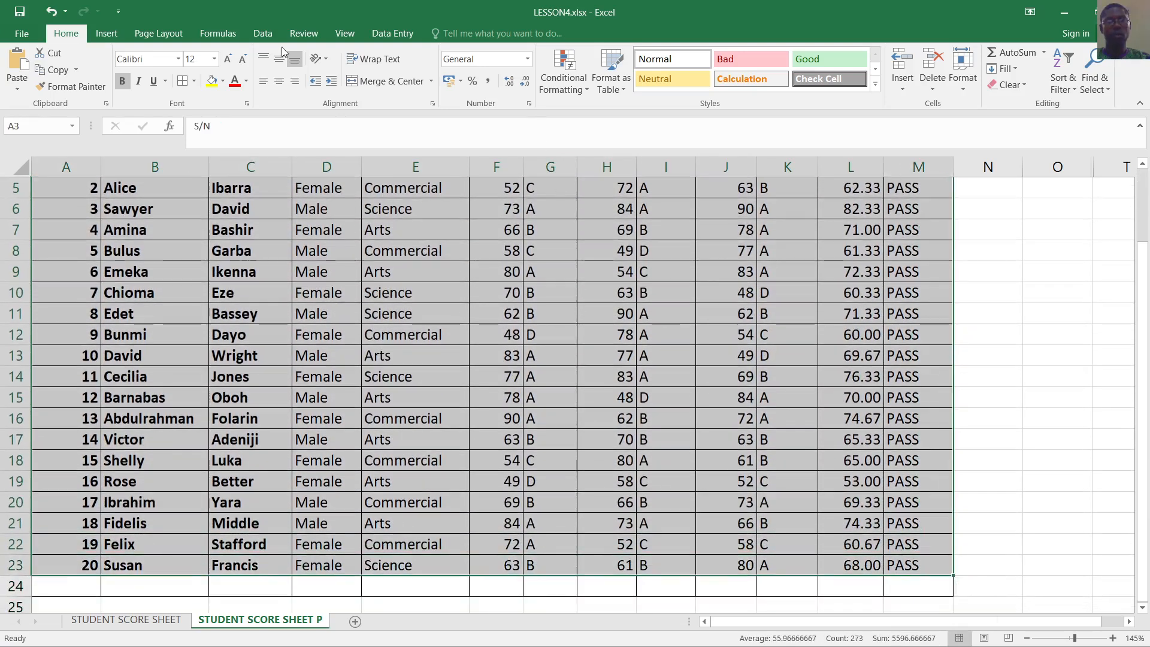
Convert the selected range A3:M23 into a table with a header row
left_click(106, 34)
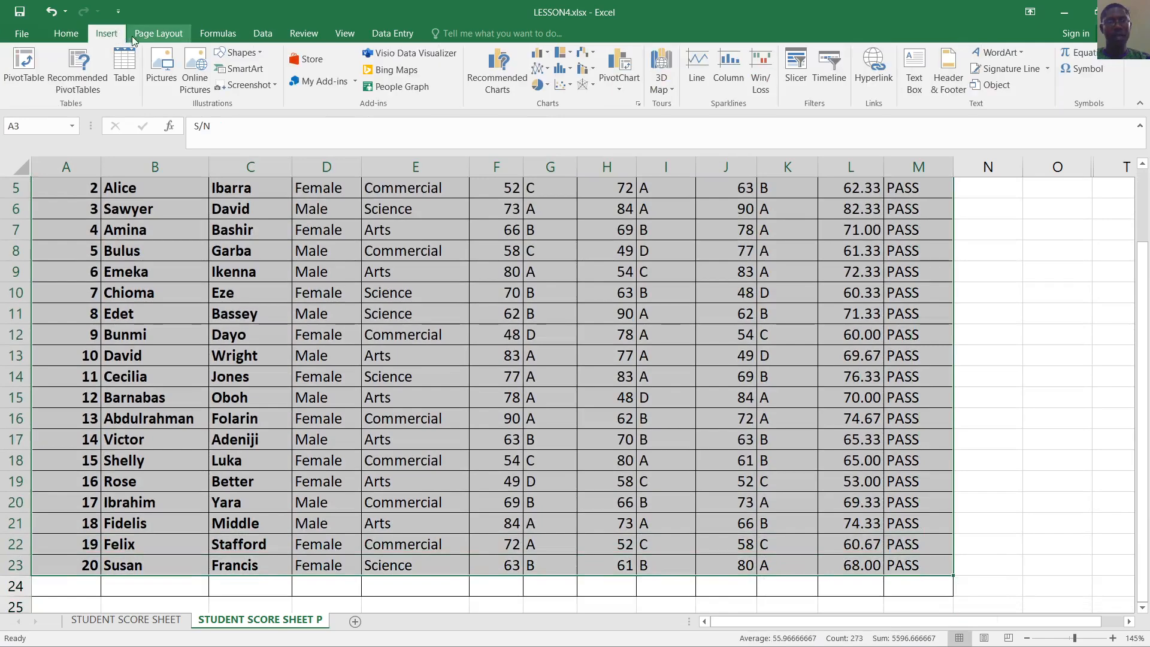
left_click(124, 65)
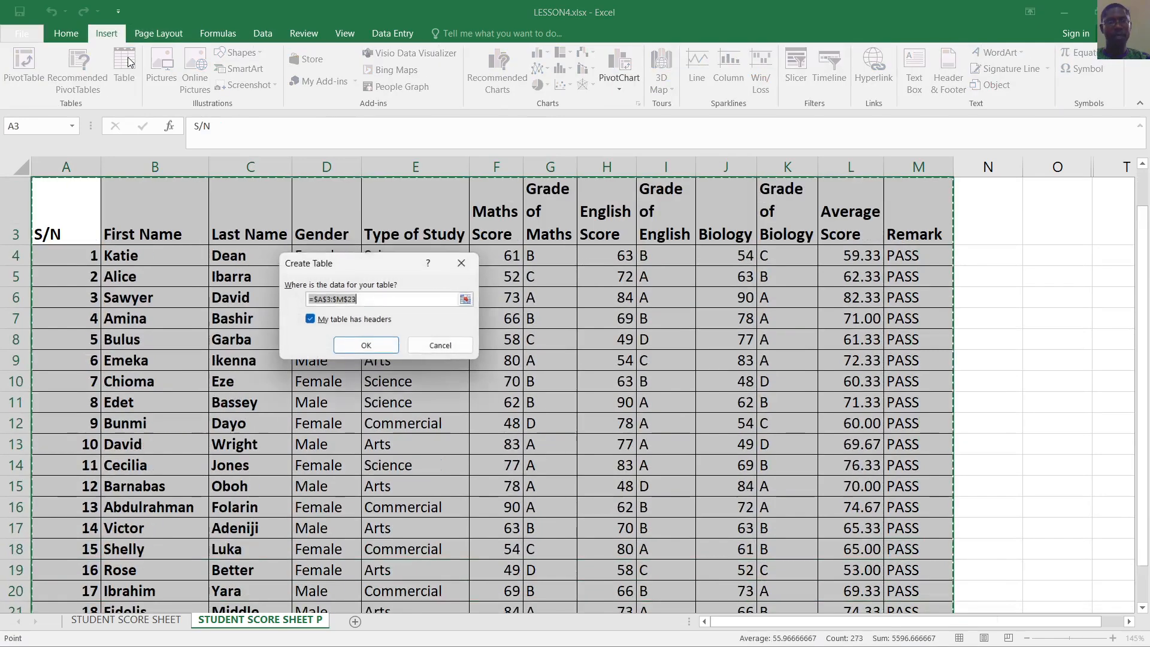
left_click(366, 346)
left_click(736, 404)
scroll(719, 449, "up", 1)
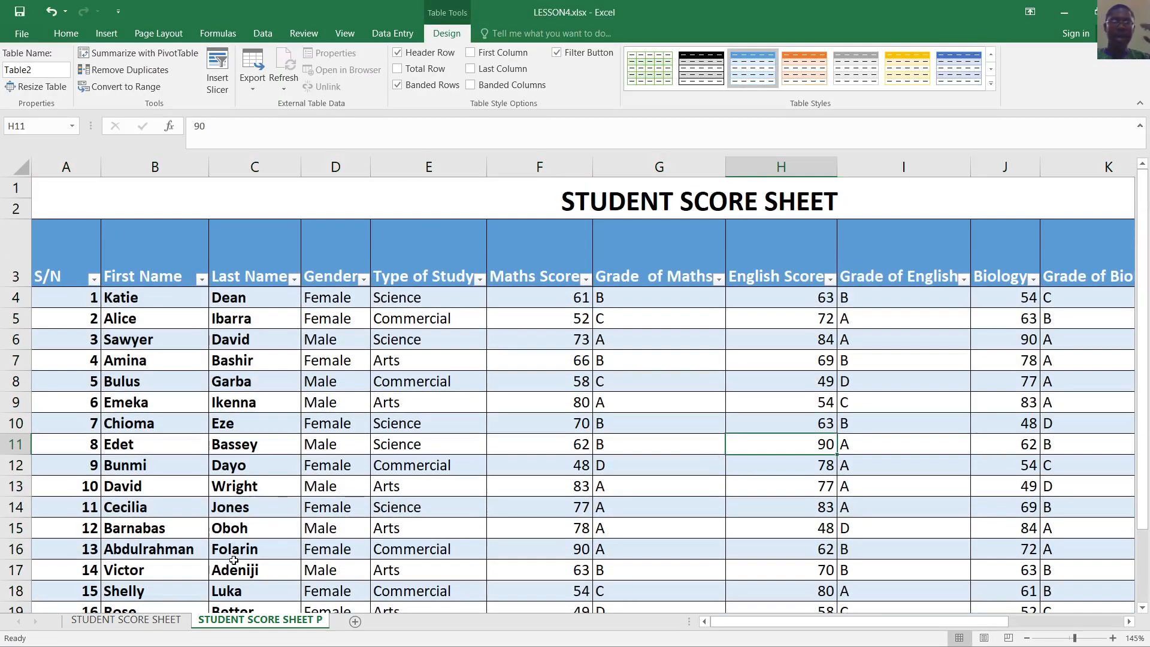
Compare against the original sheet, check cells in the new table, then bring OBS Studio forward
left_click(137, 621)
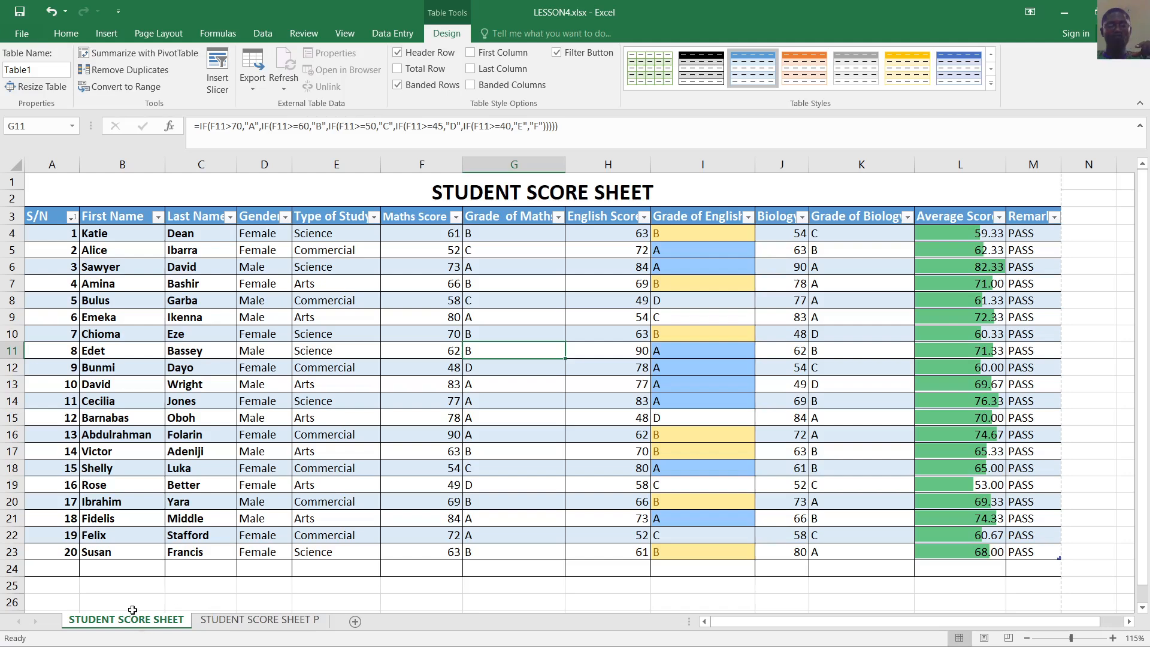
left_click(250, 620)
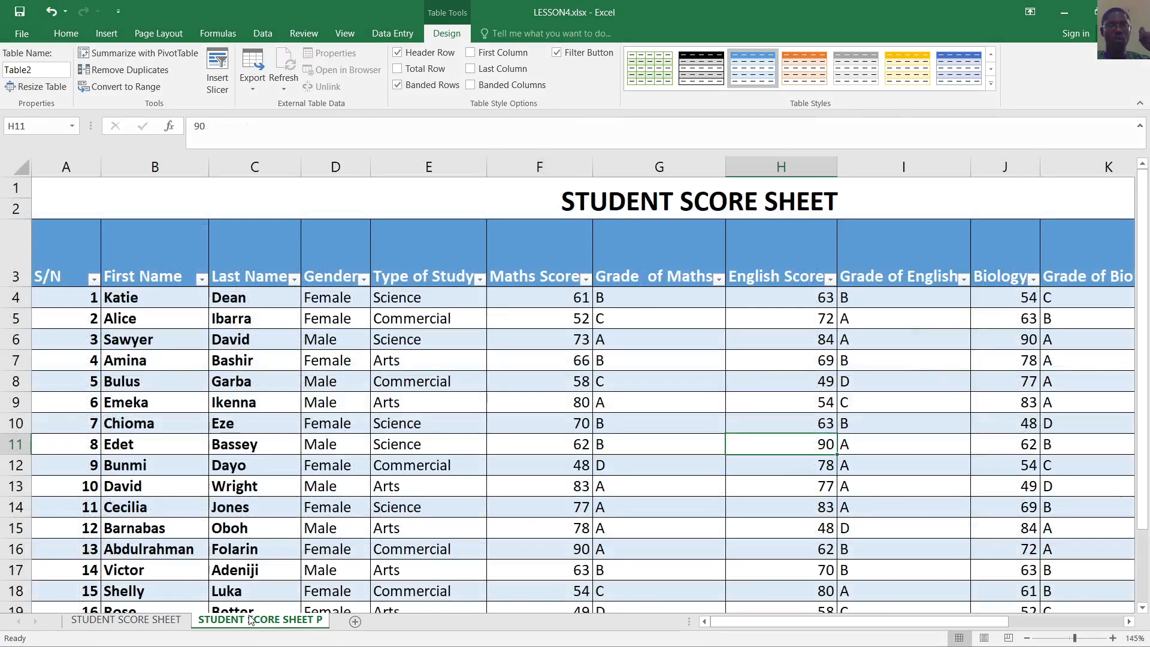
left_click(685, 379)
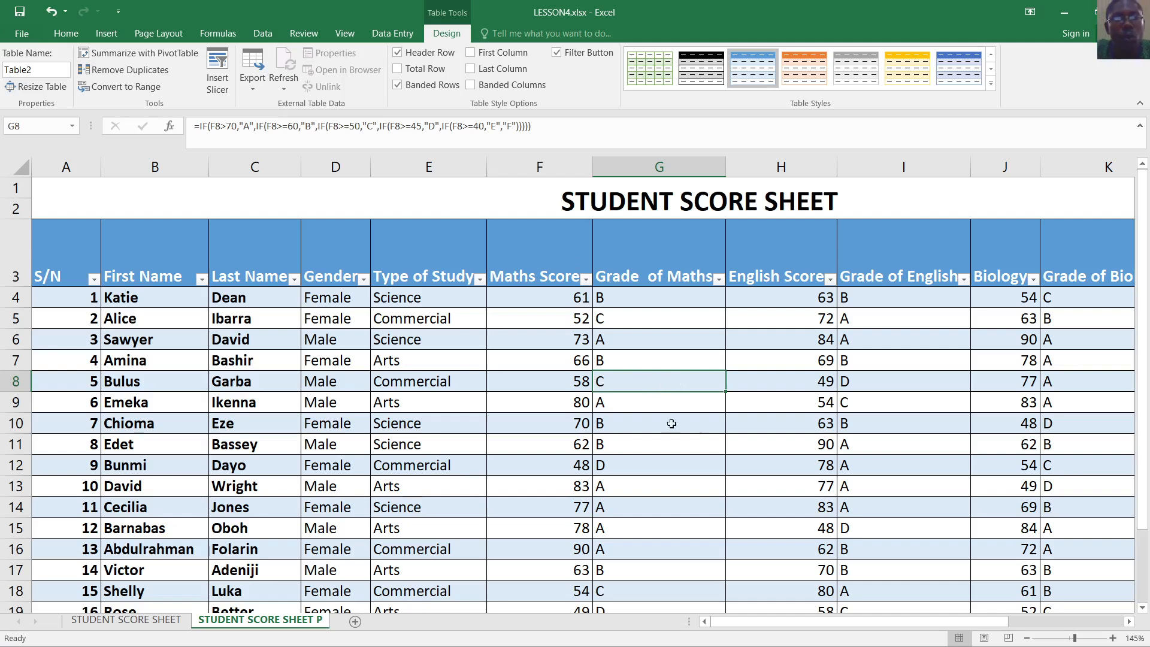
left_click(651, 360)
left_click(500, 366)
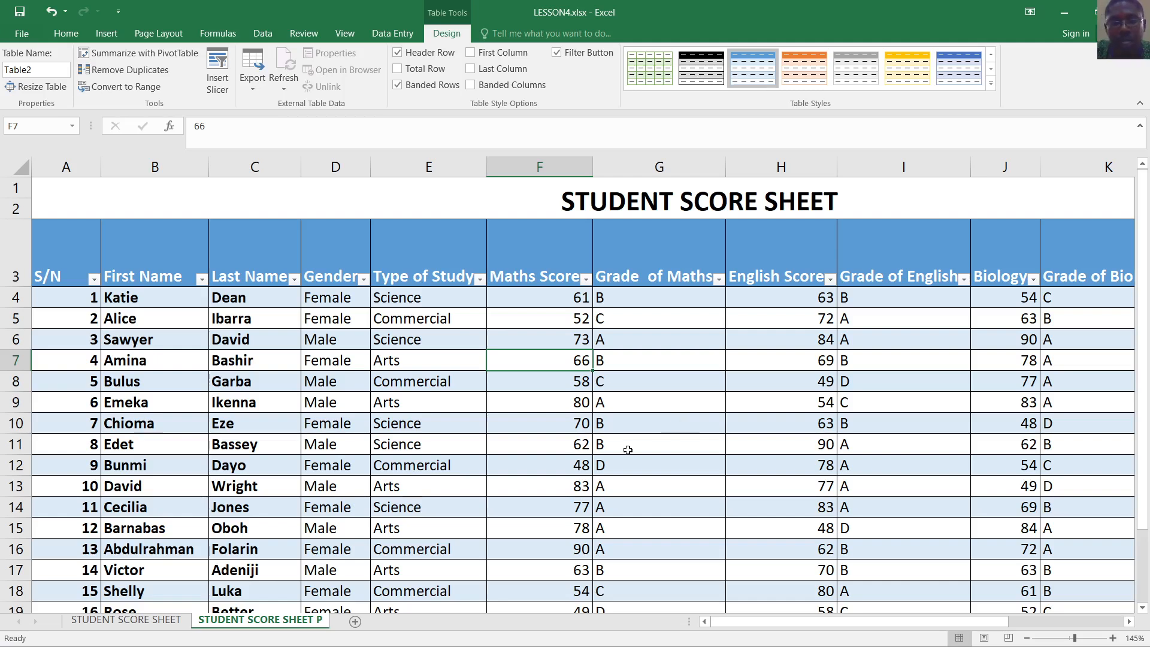
left_click(770, 634)
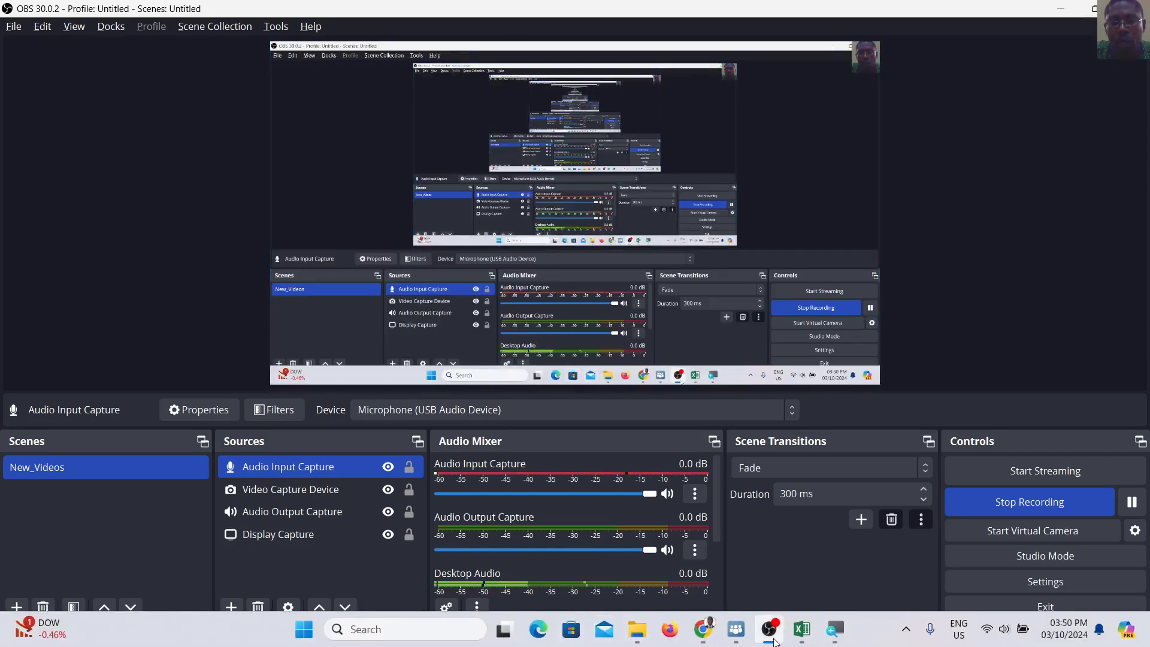
Return to Excel and click various cells inside and outside Table2
left_click(802, 629)
left_click(647, 319)
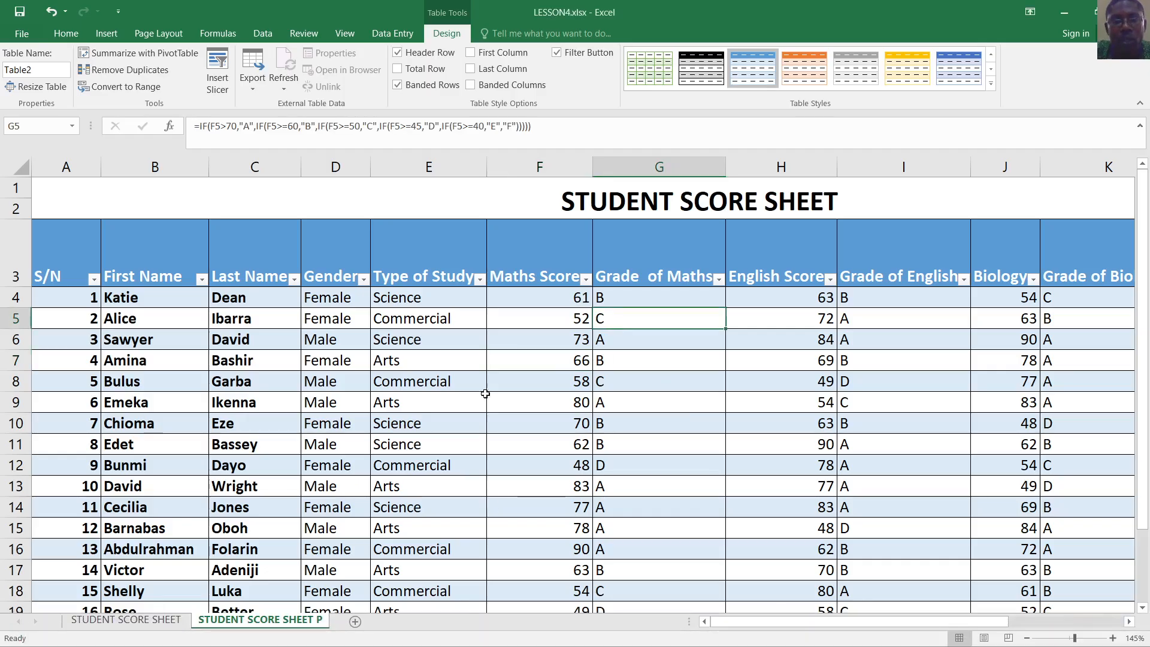
left_click(464, 420)
left_click(363, 192)
scroll(493, 363, "down", 1)
scroll(493, 363, "down", 8)
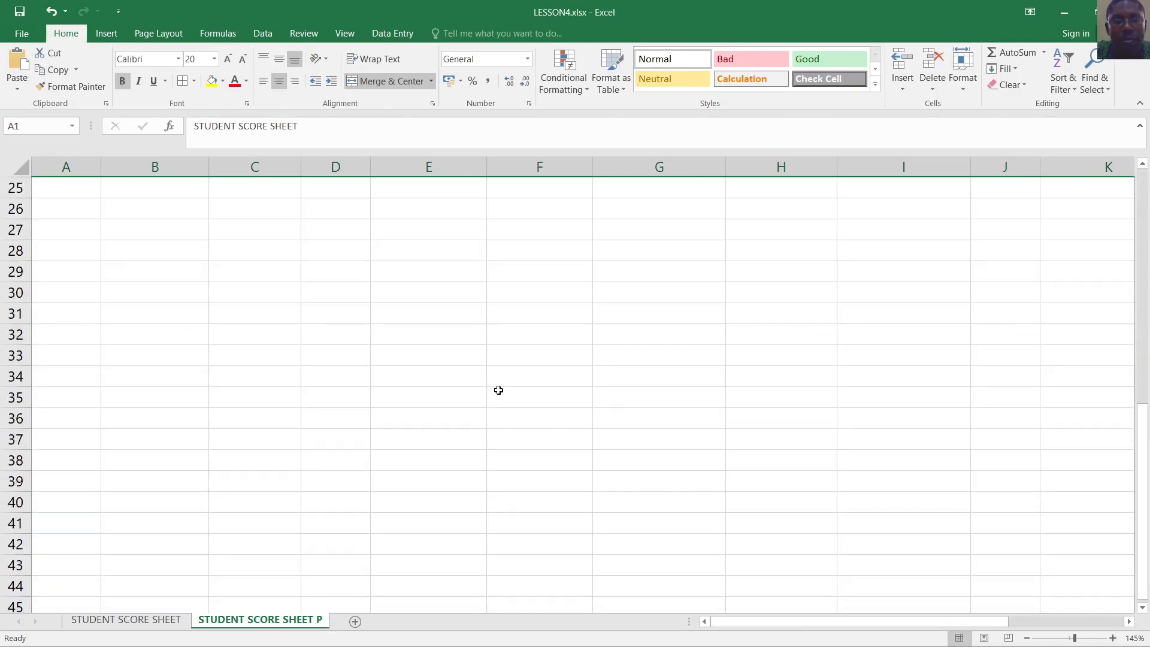
left_click(503, 381)
scroll(605, 390, "up", 4)
left_click(701, 331)
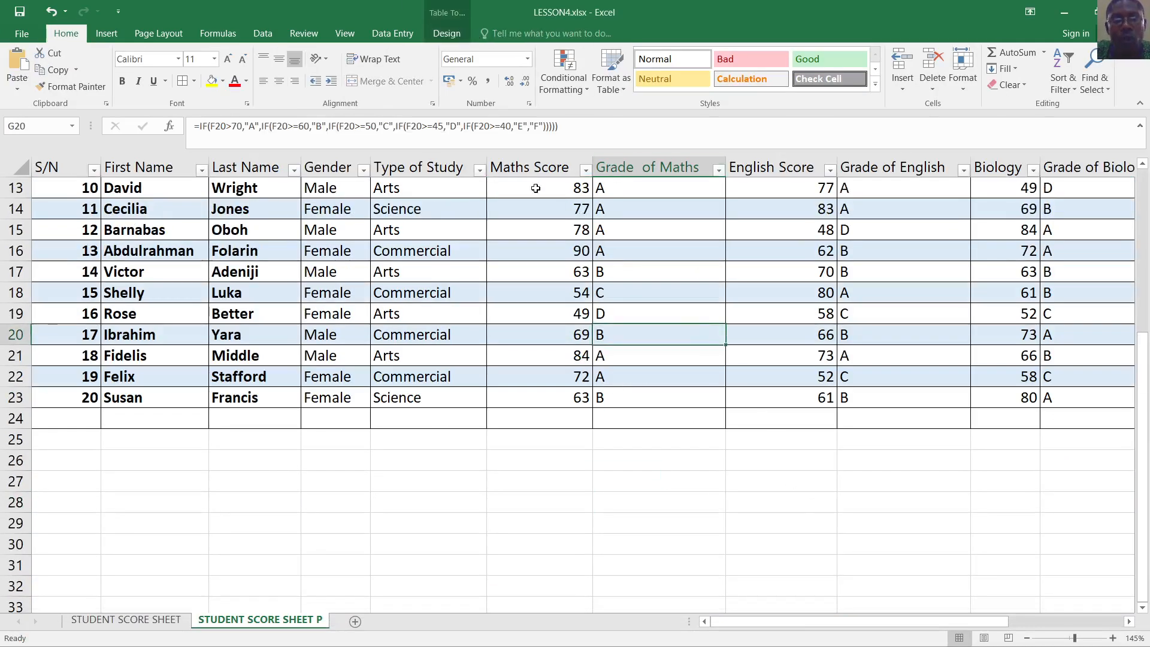
left_click(686, 495)
left_click(563, 288)
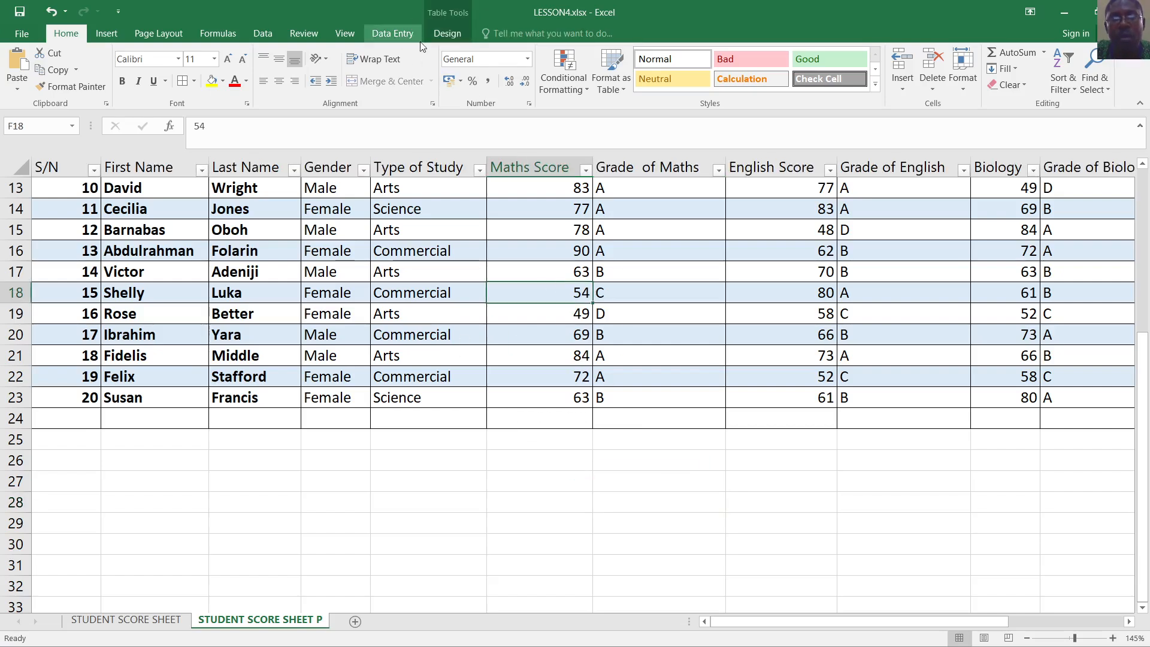
left_click(585, 542)
With a cell inside Table2 active, start a PivotTable placed on a new worksheet
left_click(641, 263)
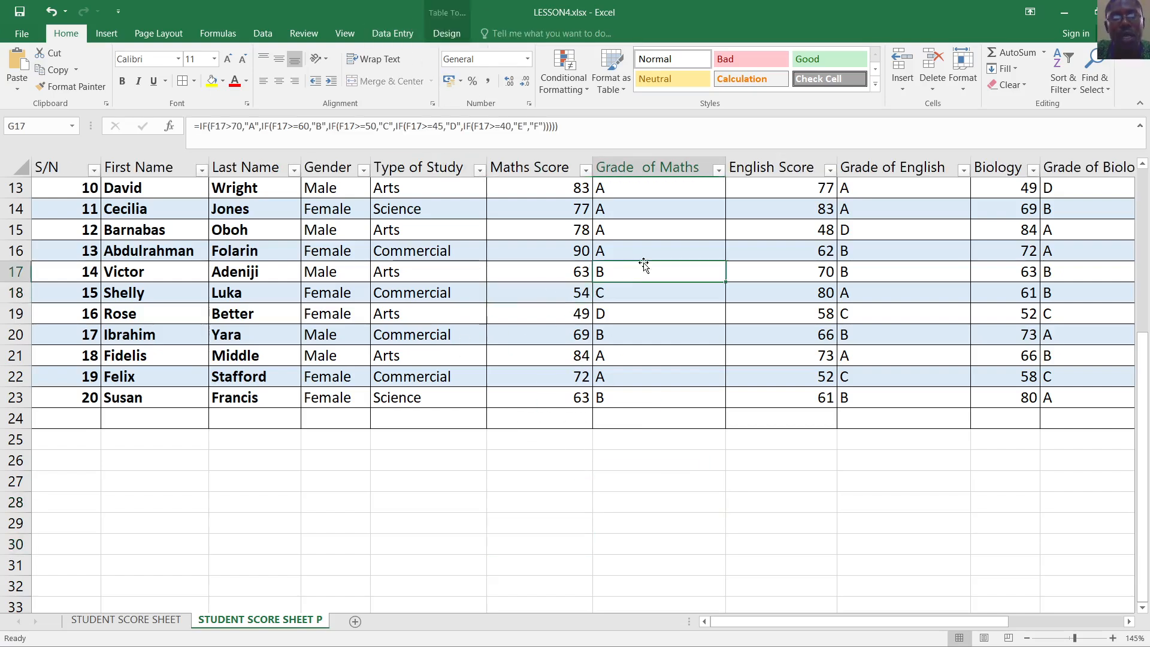
scroll(561, 355, "up", 1)
scroll(562, 355, "up", 2)
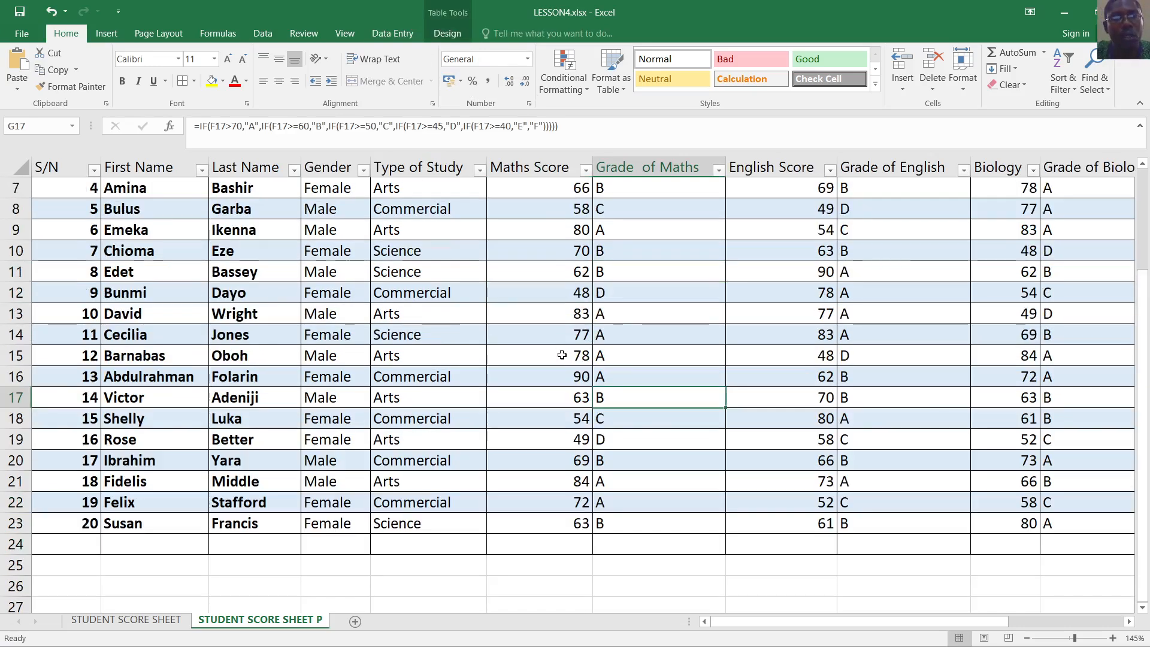
left_click(611, 276)
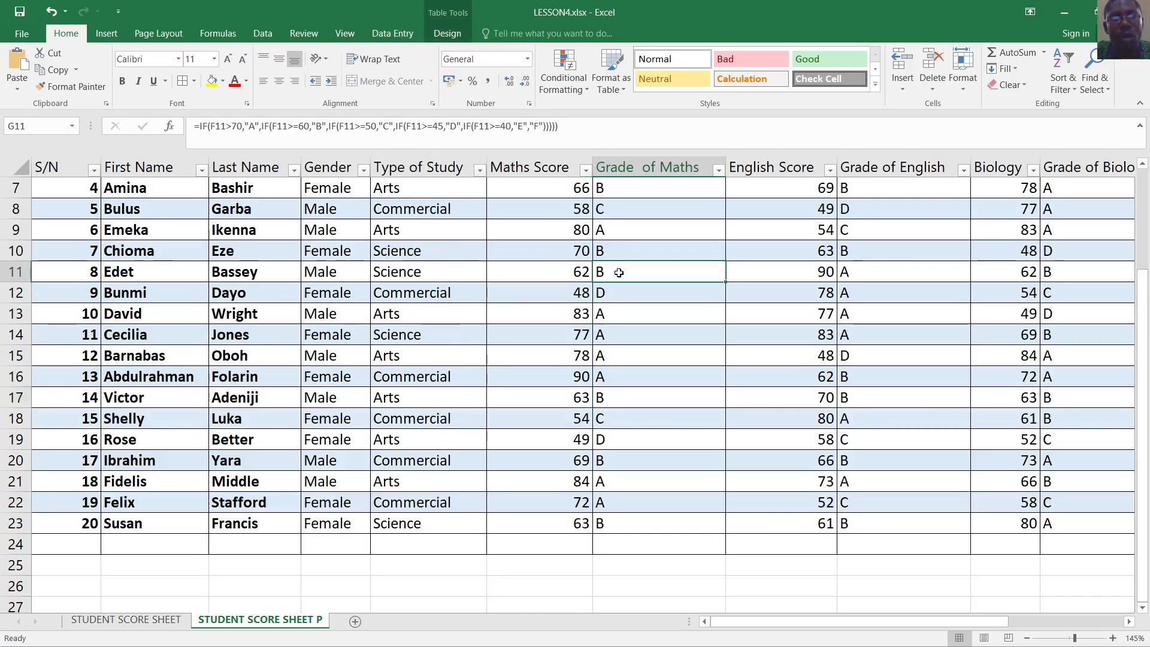
left_click(476, 267)
left_click(95, 33)
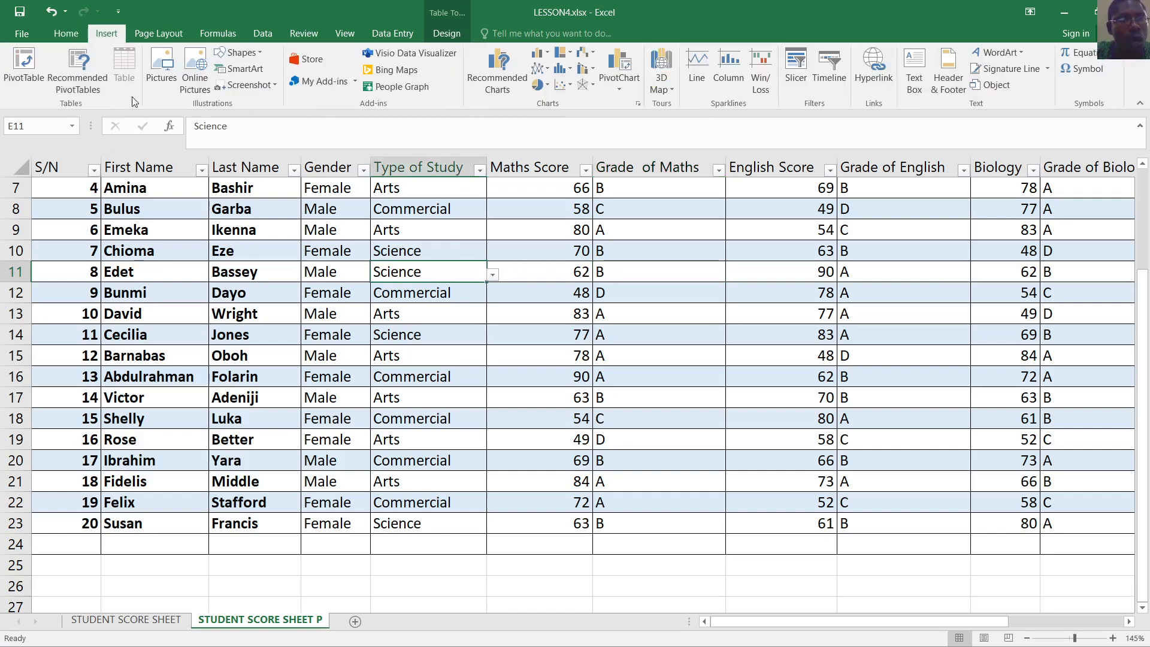
left_click(24, 66)
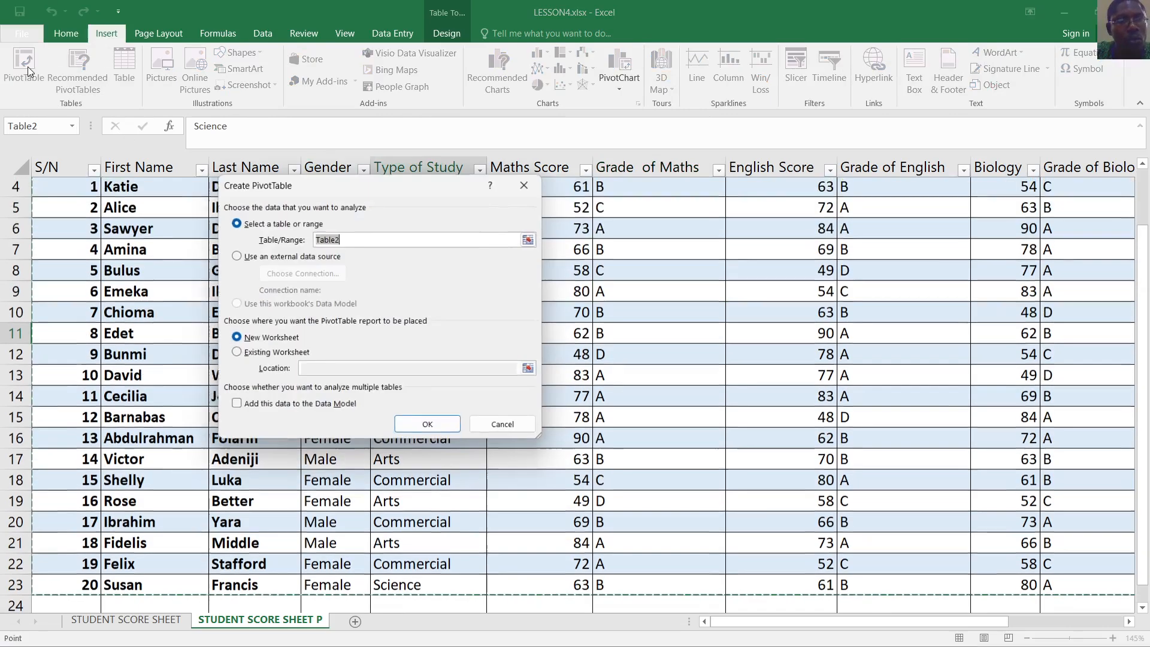
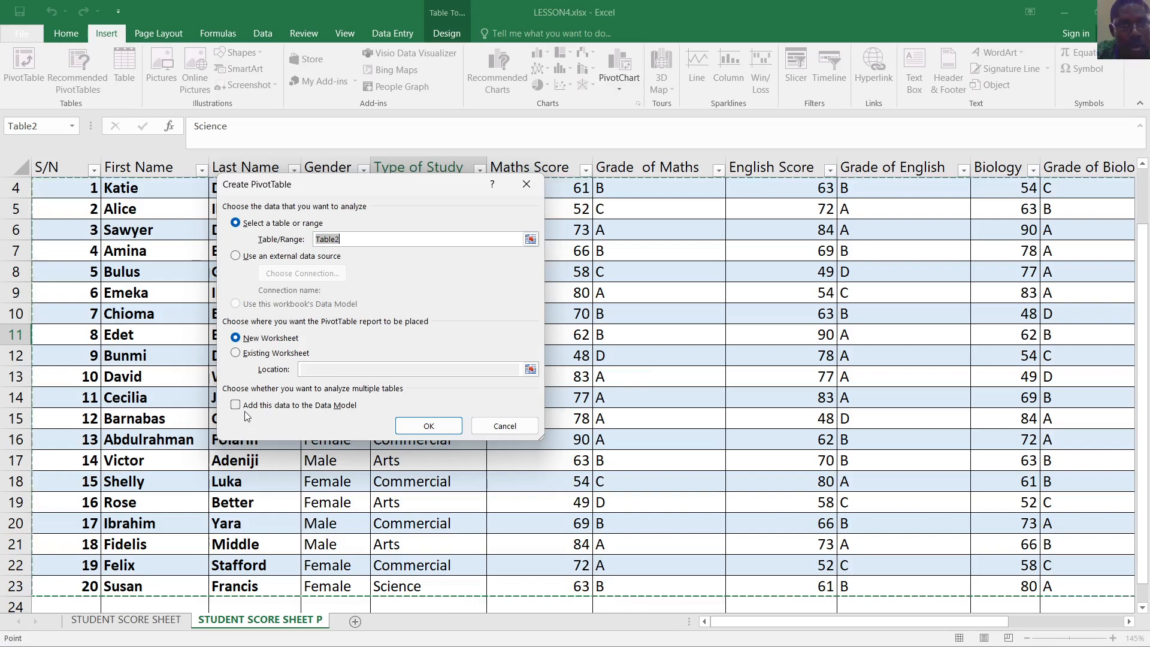
Create the empty PivotTable on a new sheet and rename that sheet Pivot_Table
left_click(429, 426)
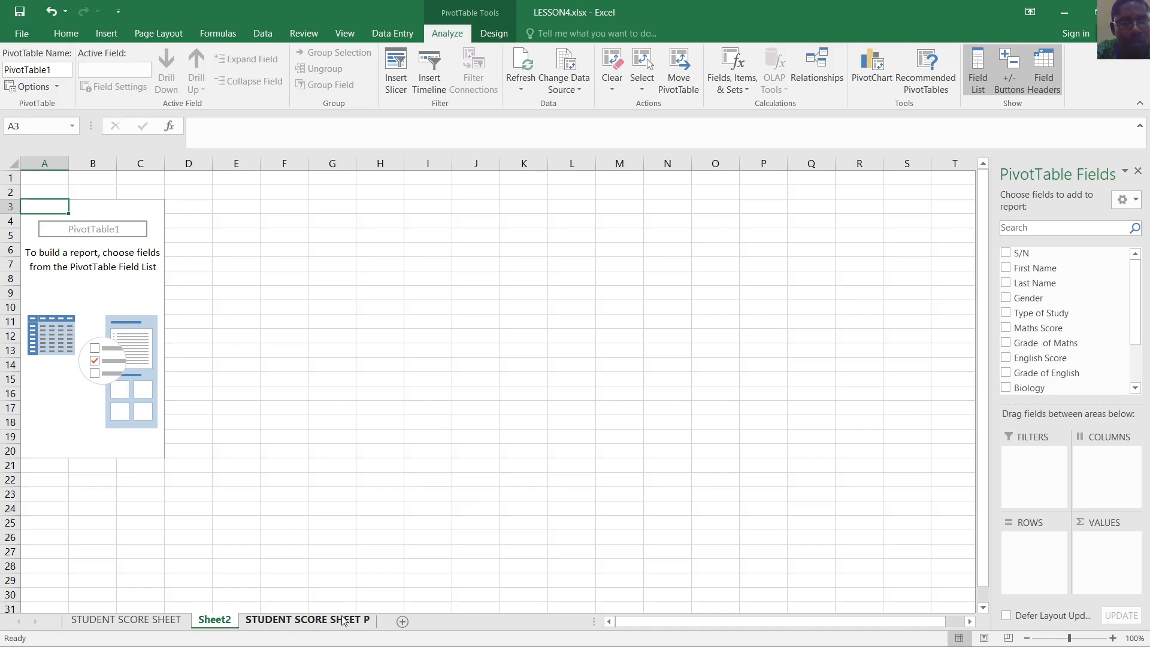
double_click(217, 621)
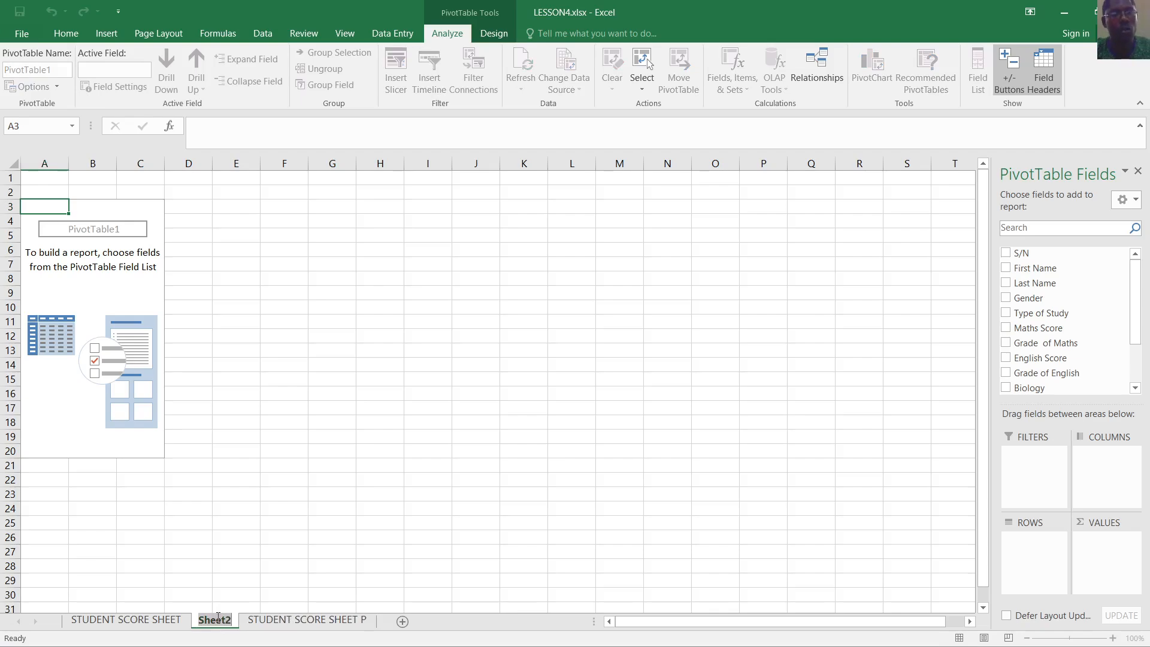
type("Piva")
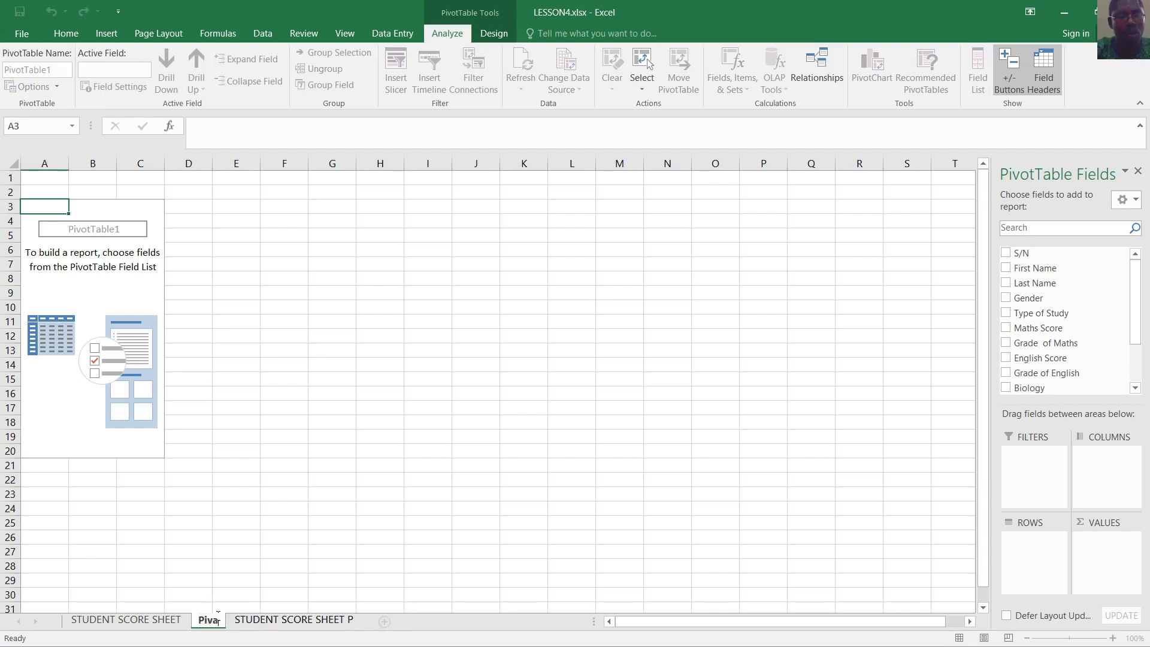
key("BackSpace")
type("ot ")
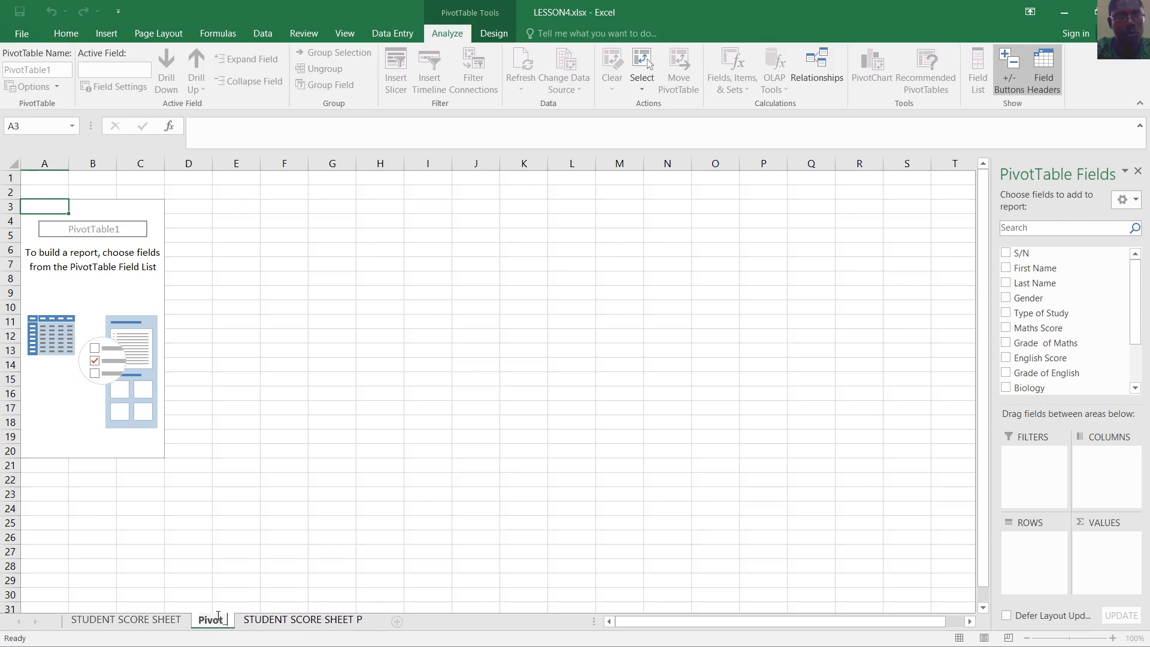
type("Table")
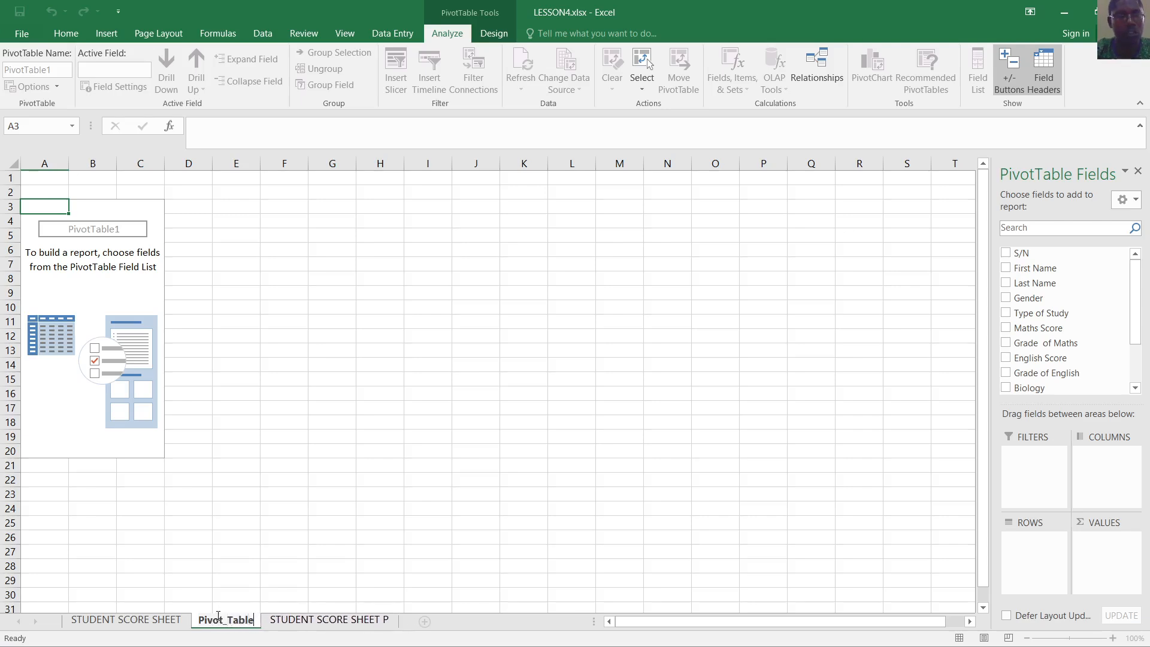
left_click(292, 598)
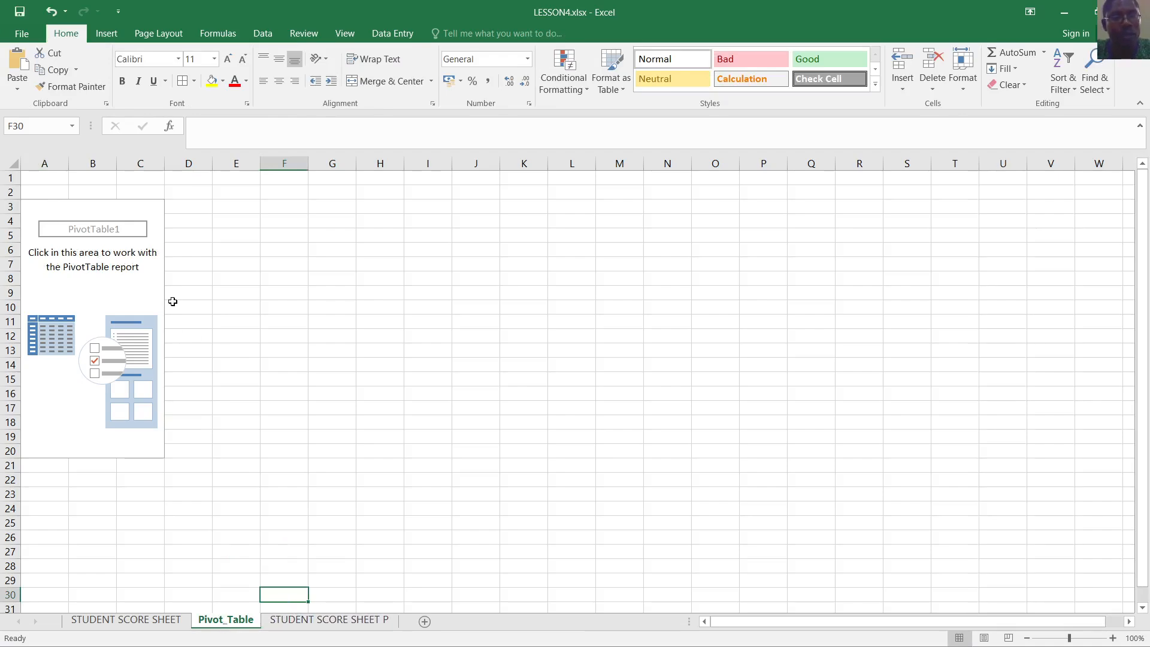
left_click(313, 621)
left_click(249, 623)
left_click(106, 264)
left_click(325, 408)
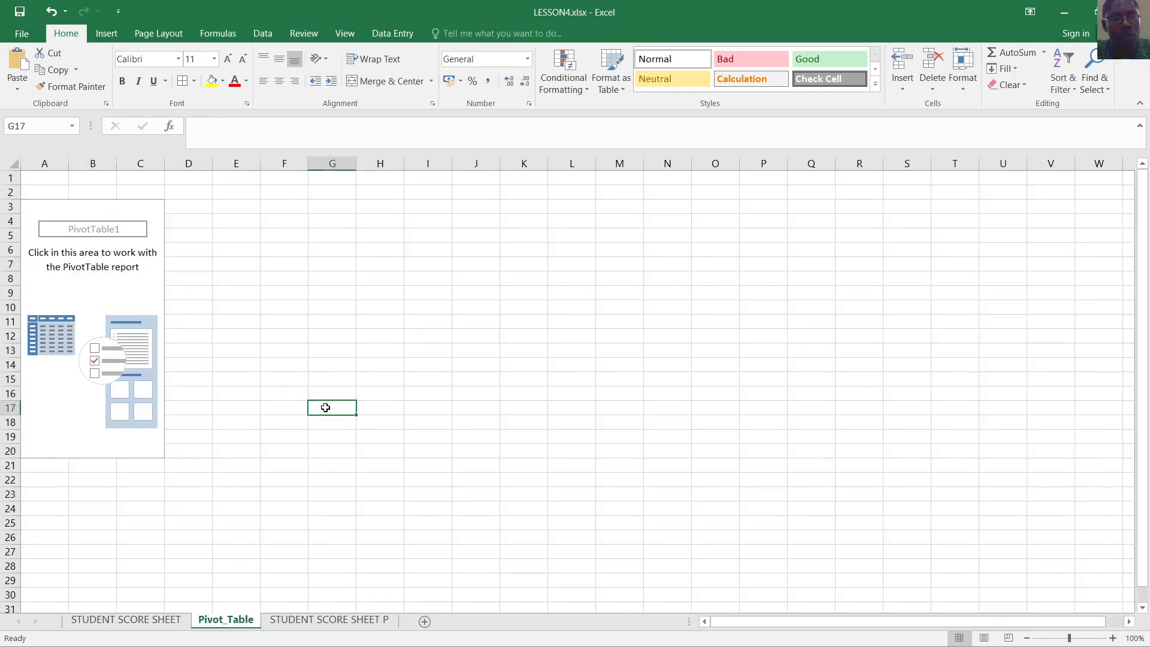
left_click(307, 620)
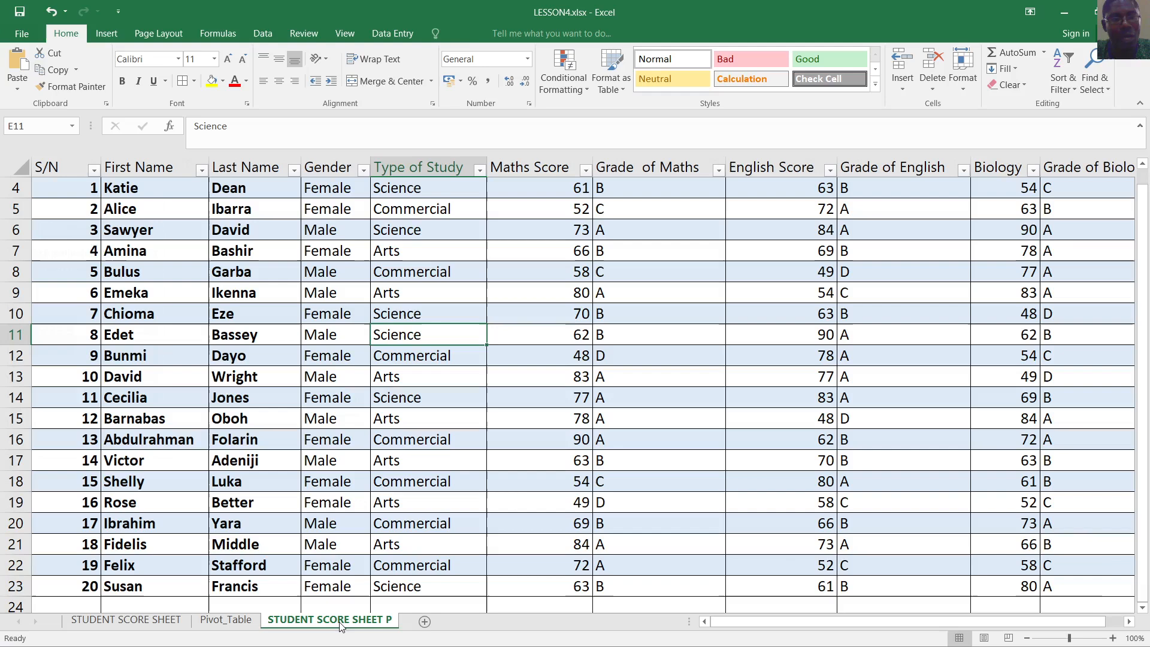
left_click(248, 621)
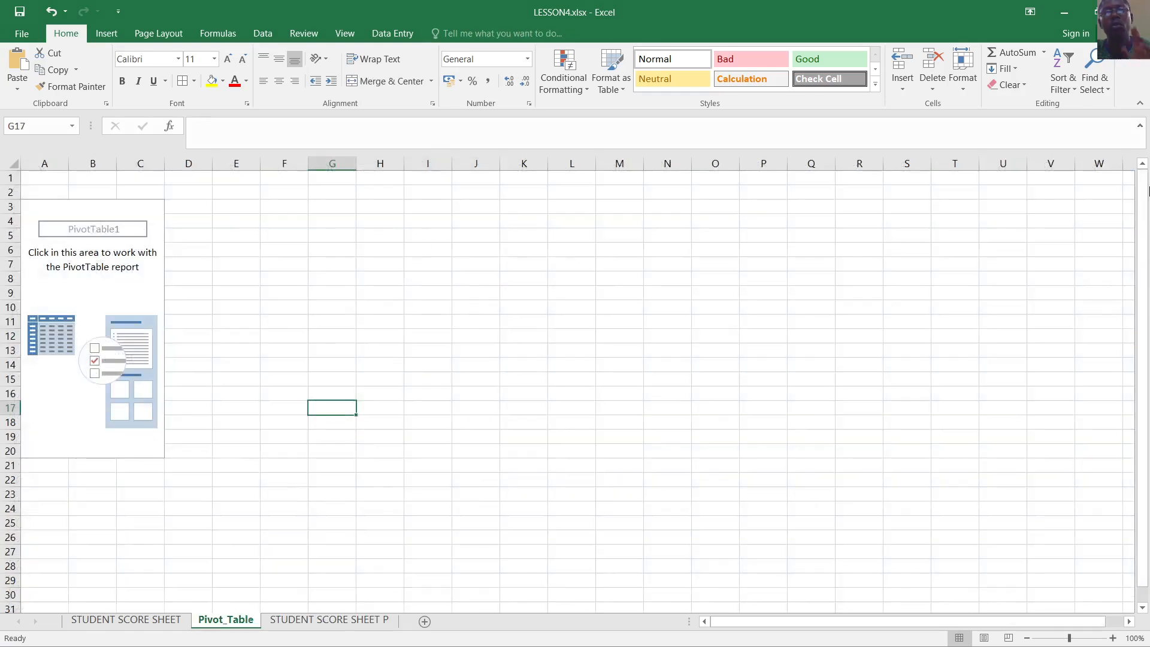
left_click(666, 321)
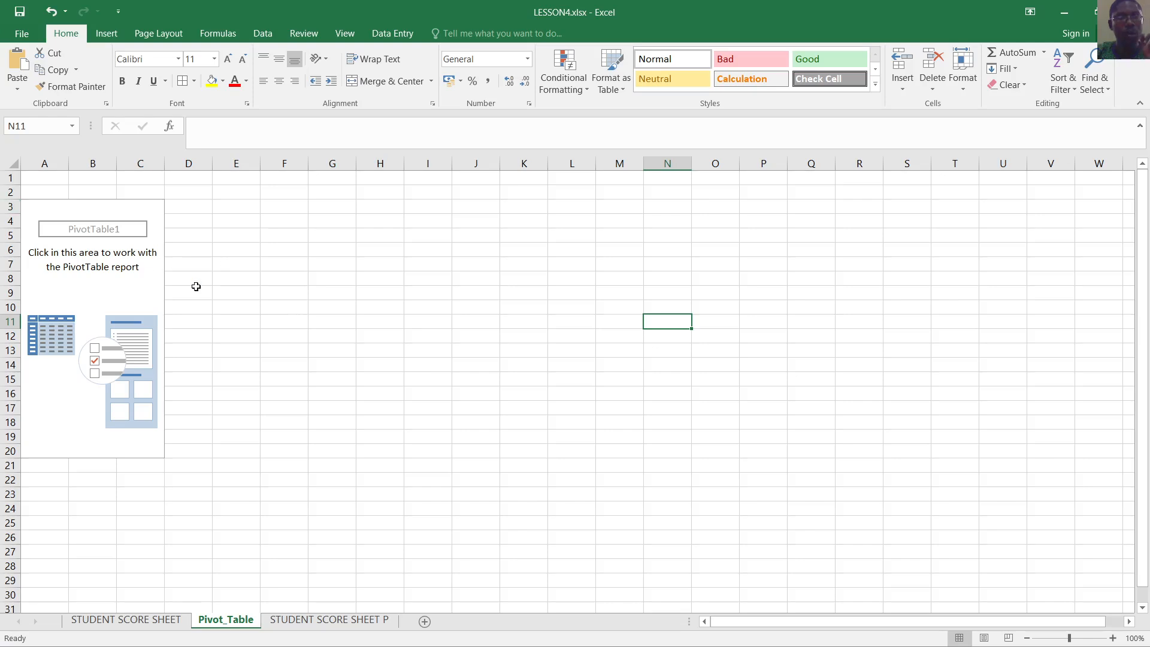
left_click(106, 291)
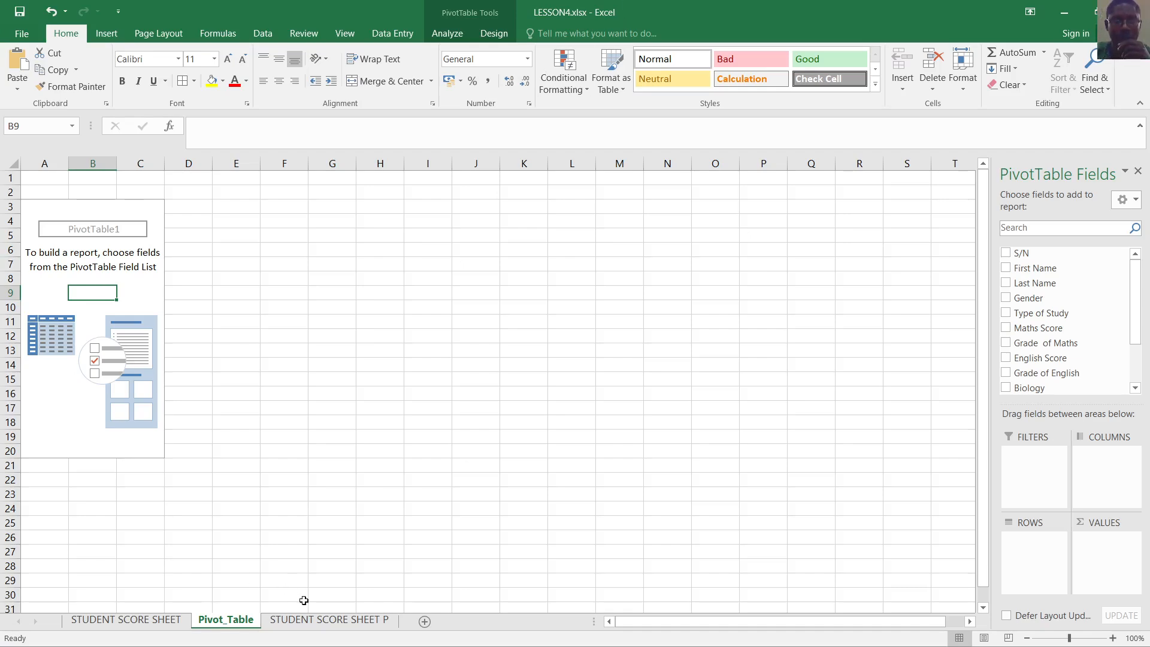
left_click(327, 620)
scroll(387, 213, "up", 1)
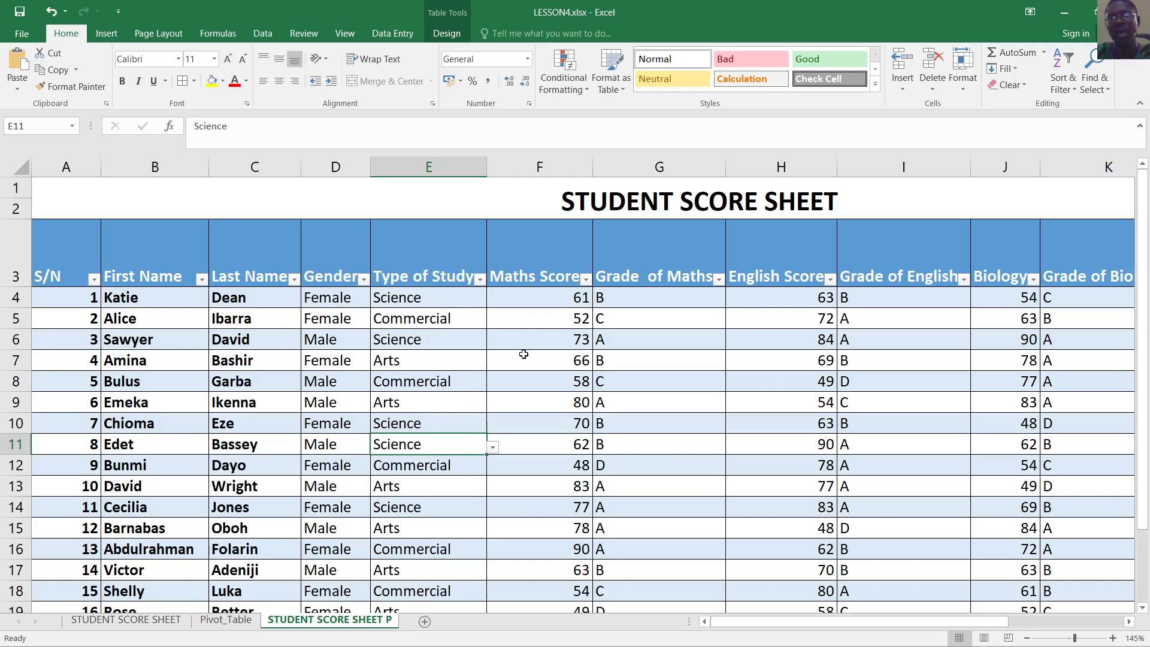
left_click(217, 618)
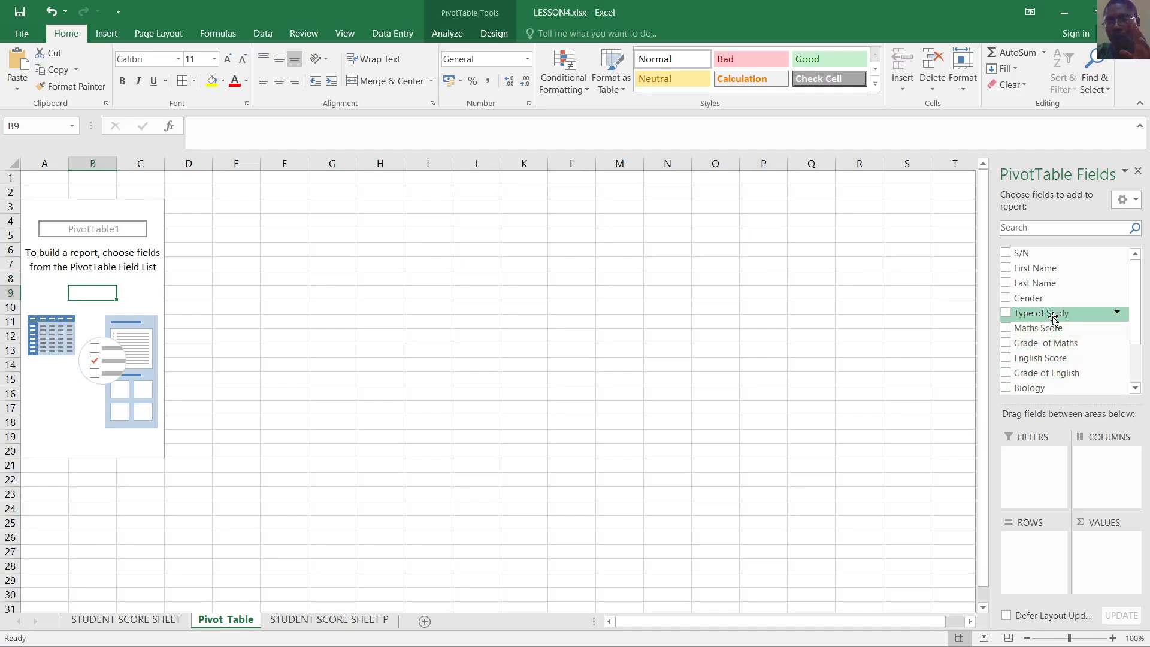
Put Type of Study in Rows and Maths Score in Values: Arts 503, Commercial 443, Science 406
left_click_drag(1051, 318, 1047, 543)
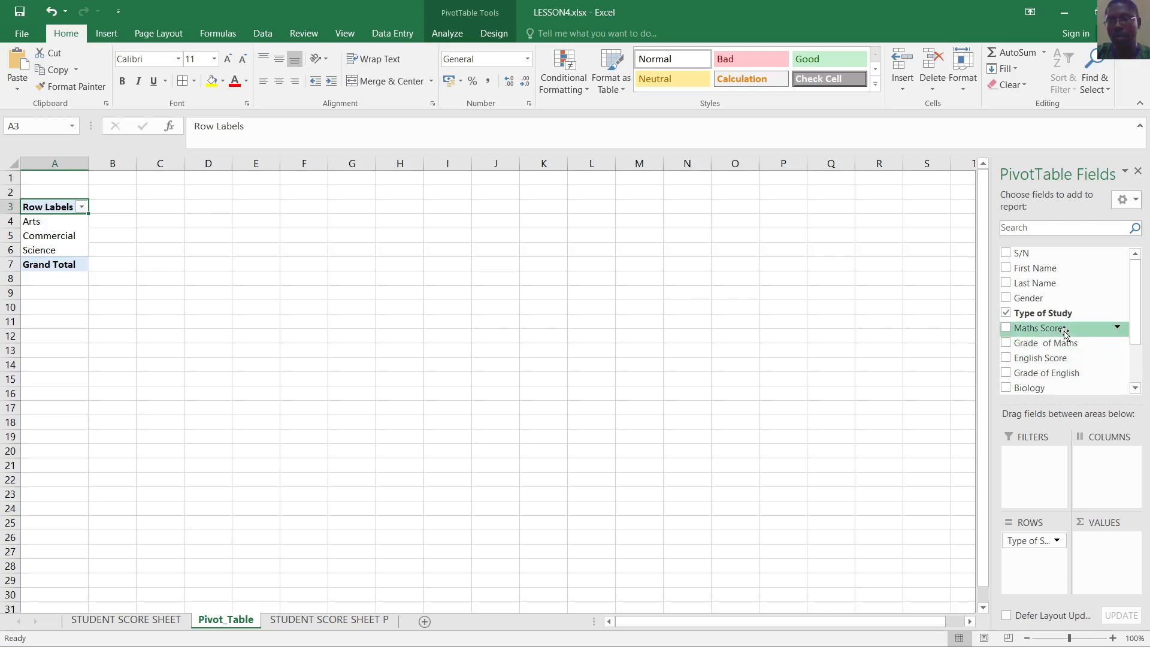
left_click_drag(1065, 334, 1131, 543)
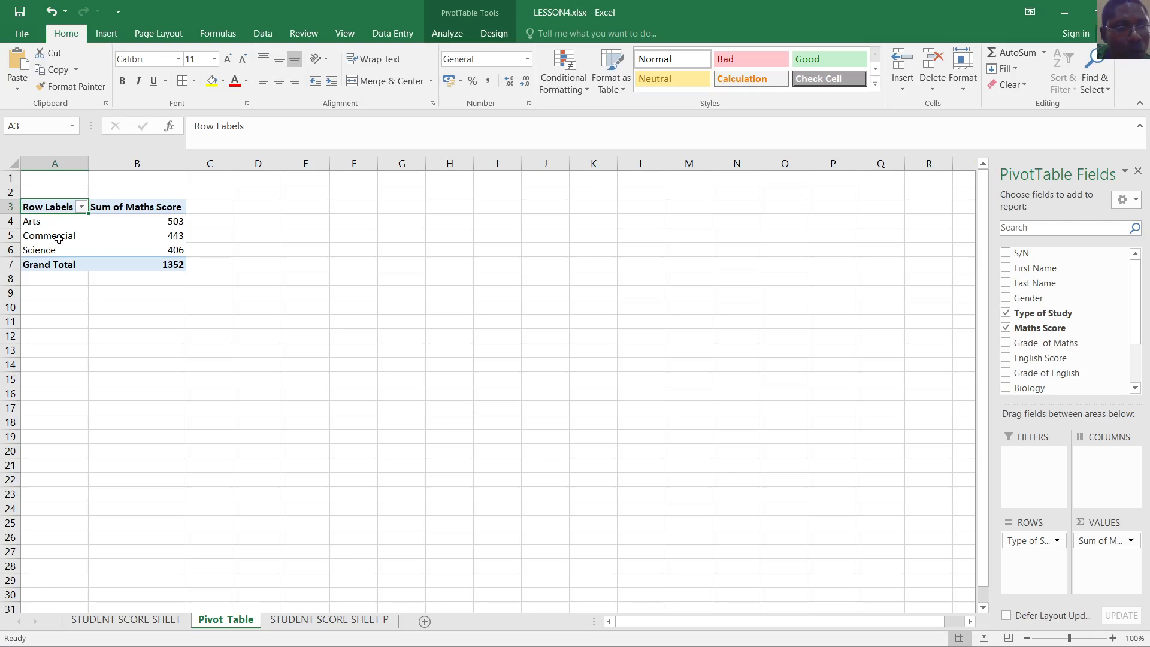
mouse_move(174, 236)
mouse_move(52, 252)
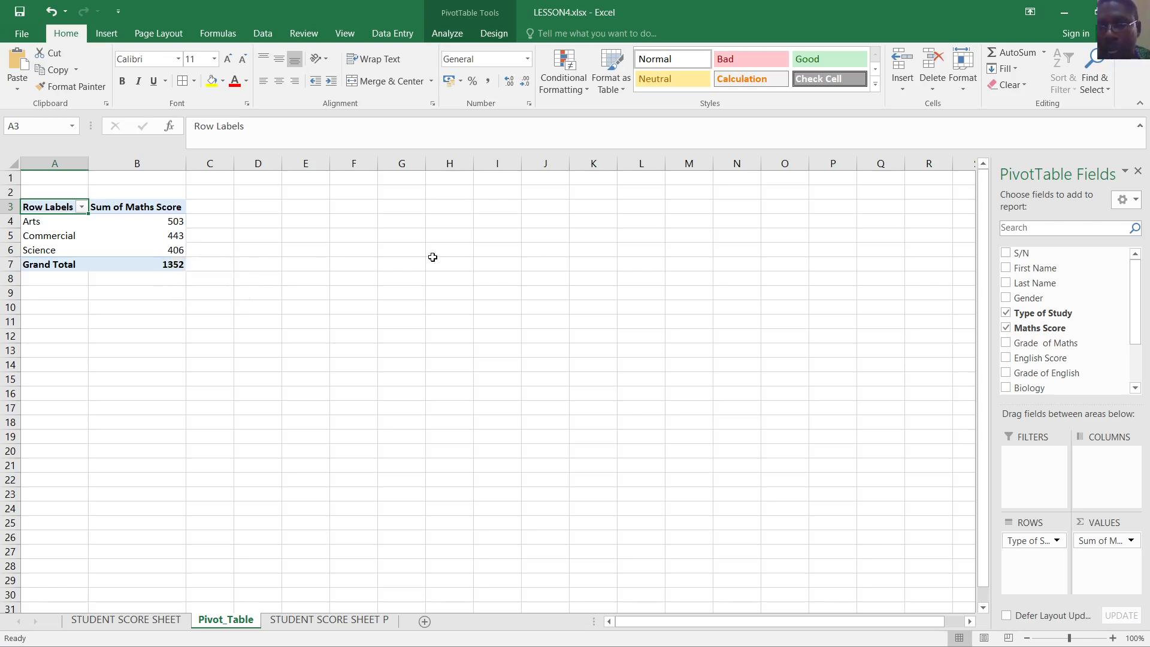
Switch the Maths Score value field from Sum to Count, giving Arts 7, Commercial 7, Science 6
left_click(1131, 541)
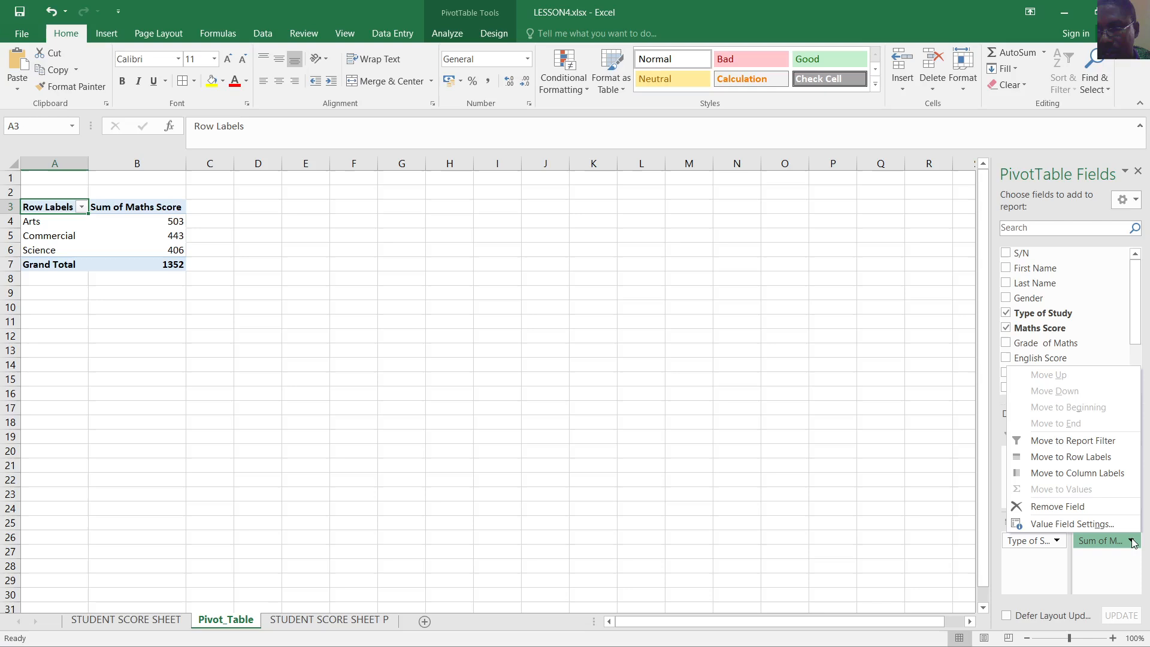
left_click(1086, 524)
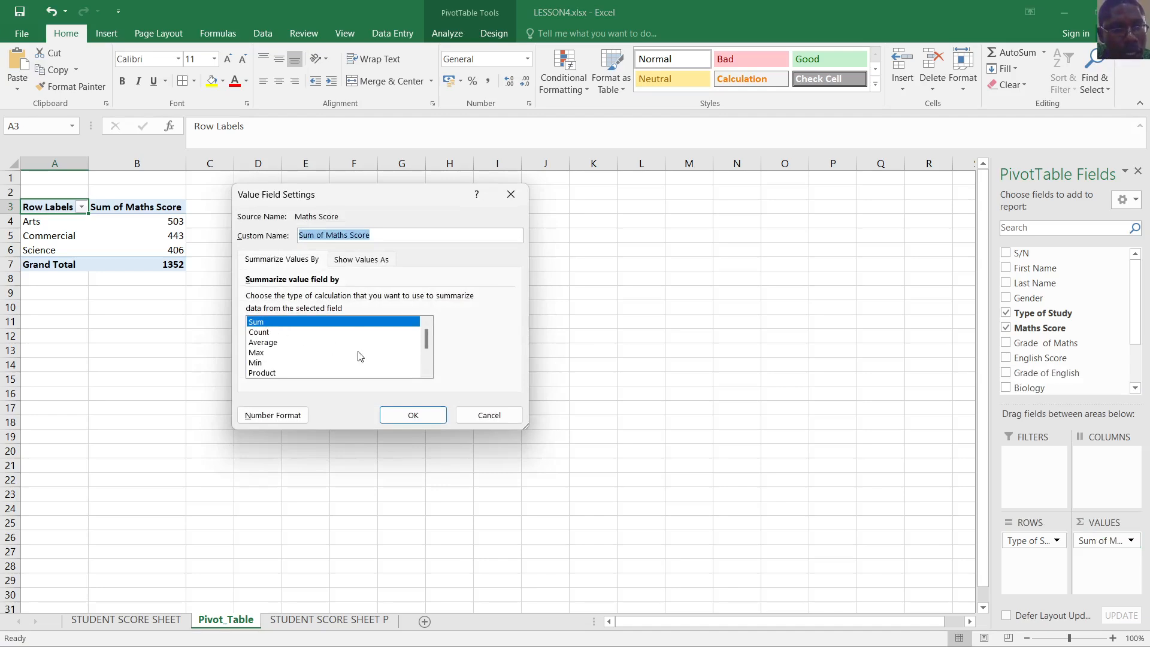
left_click_drag(427, 339, 432, 362)
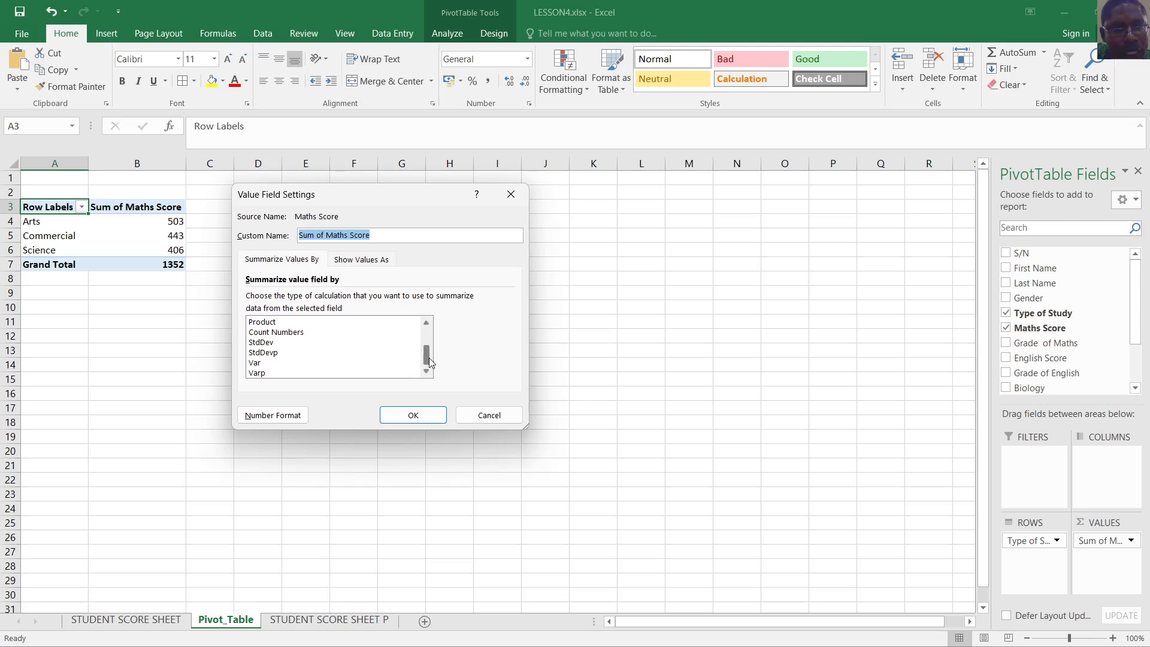
left_click_drag(429, 358, 421, 339)
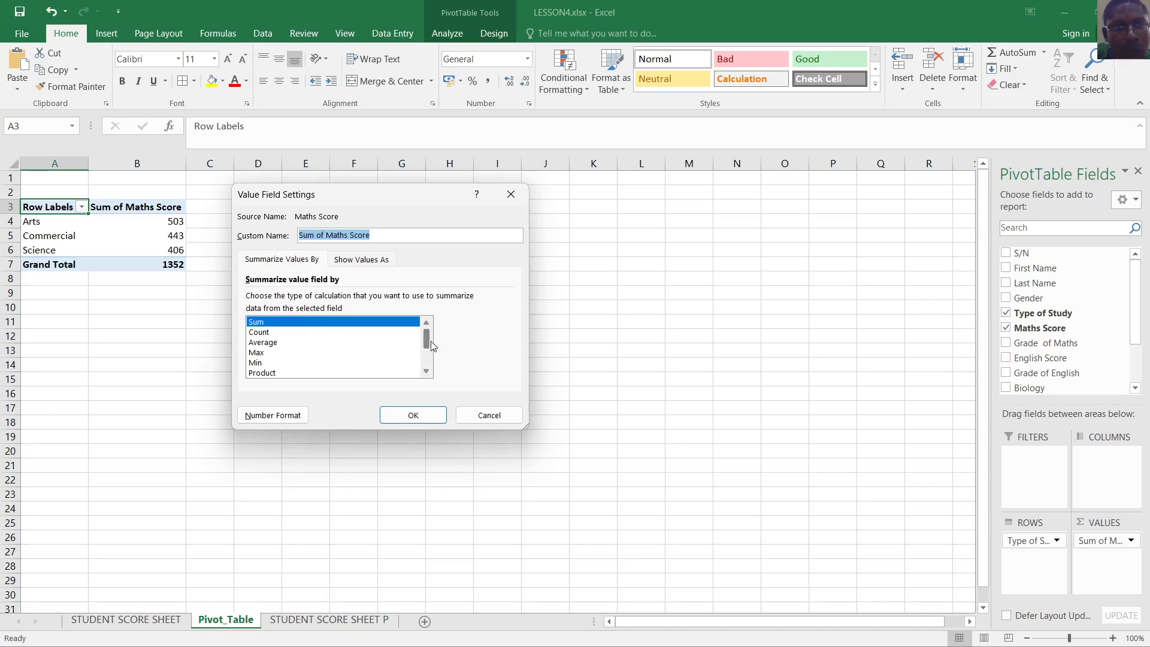
mouse_move(428, 342)
left_mouse_down()
mouse_move(430, 356)
mouse_move(427, 338)
left_mouse_up()
left_click(270, 333)
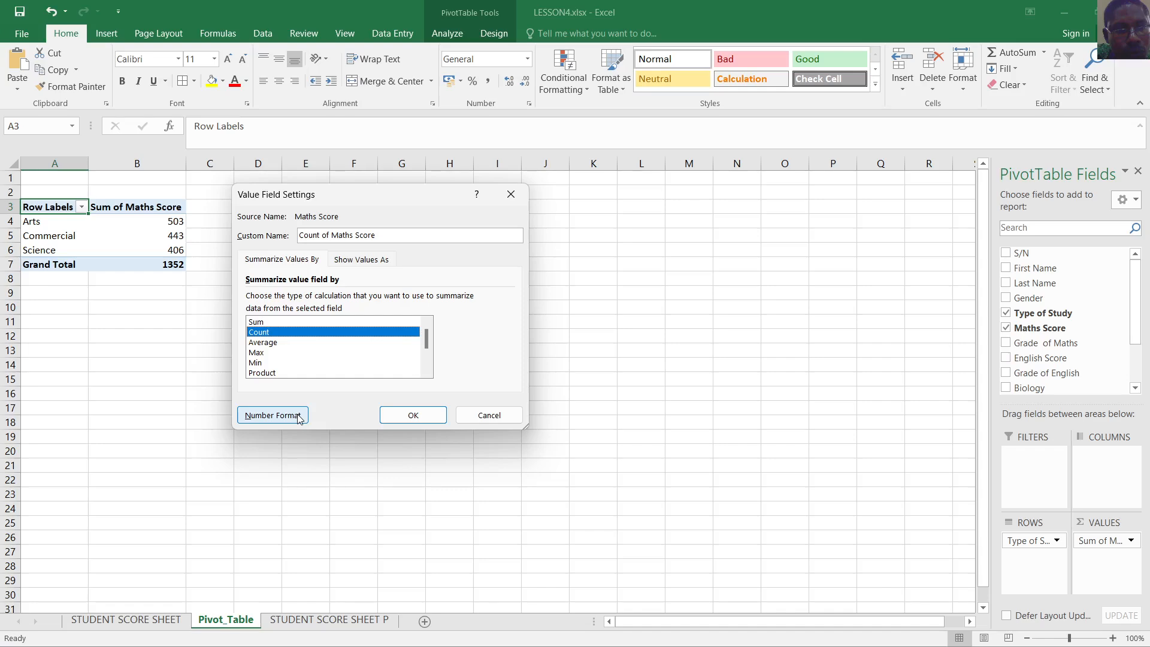
left_click(272, 415)
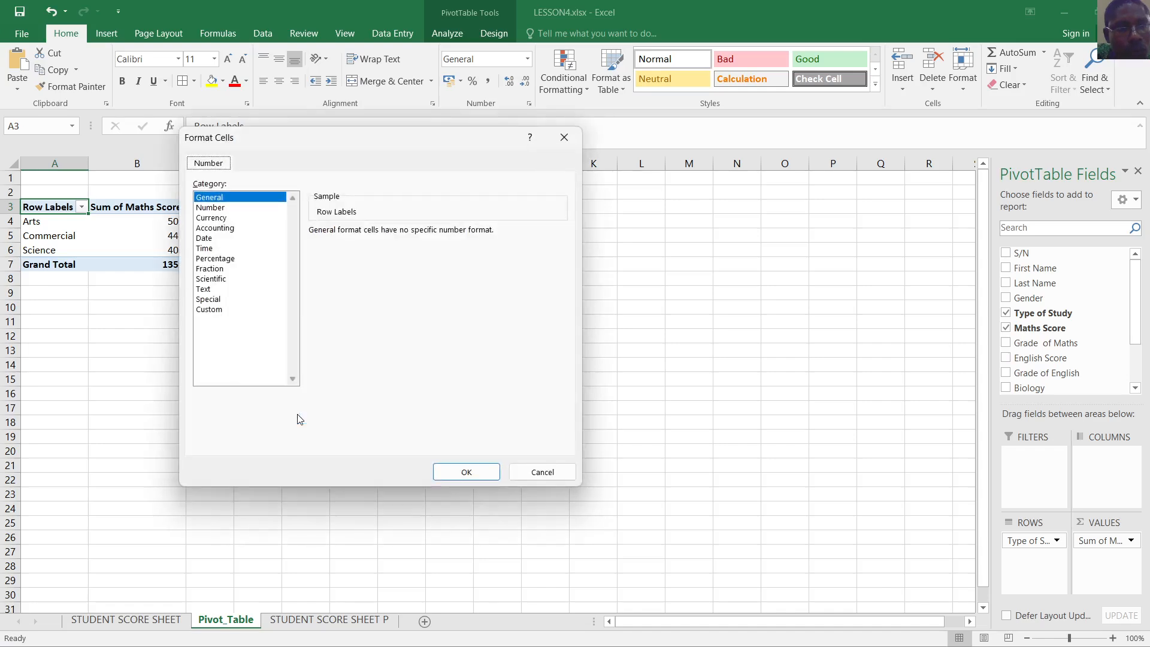
left_click(543, 473)
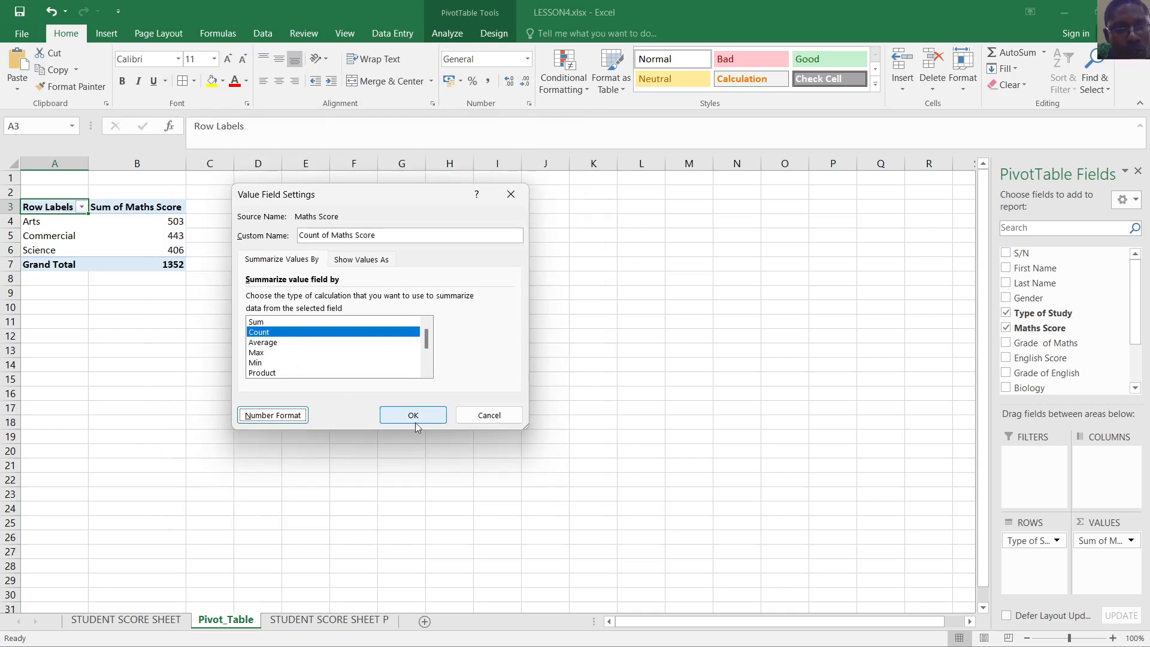
left_click(417, 414)
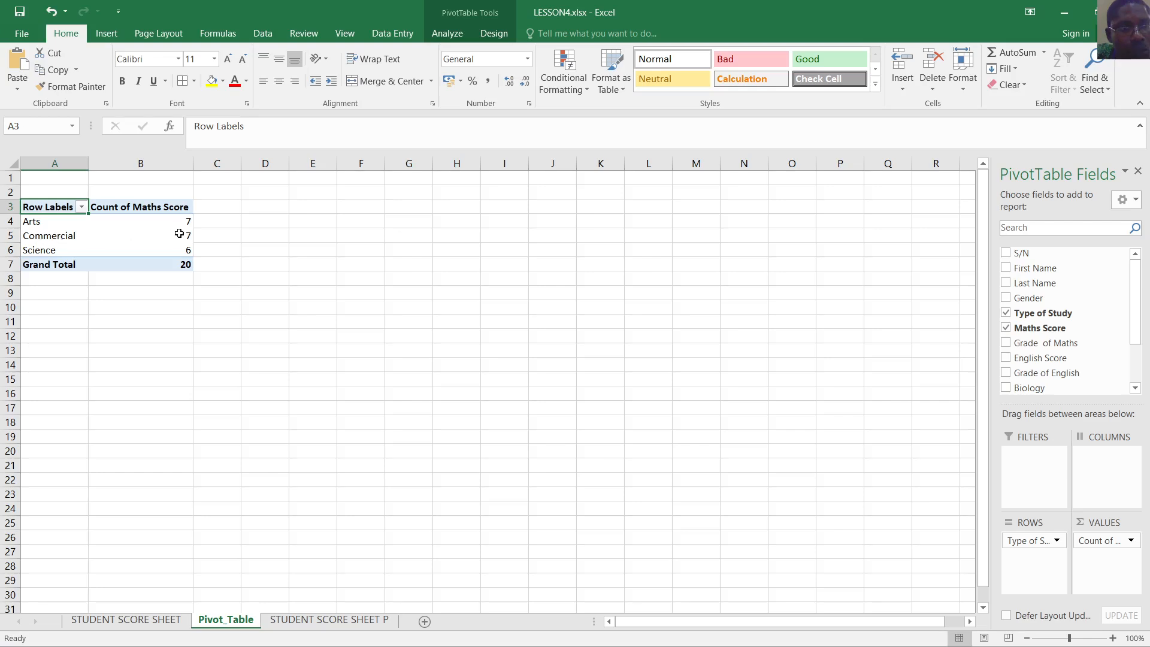
mouse_move(191, 234)
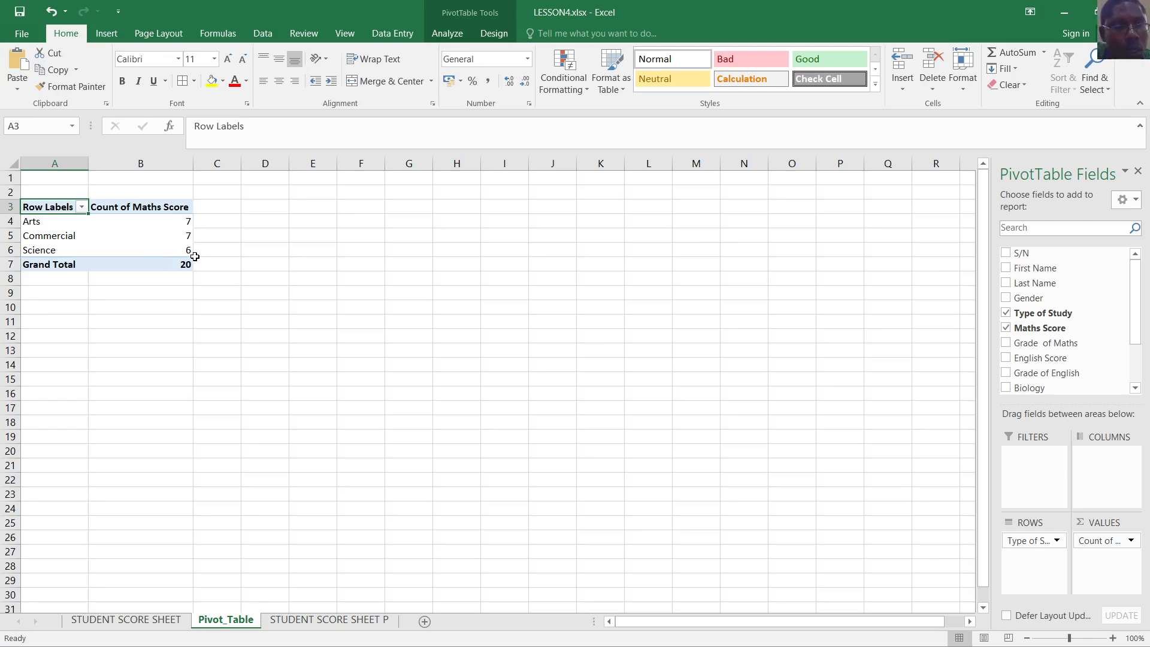
mouse_move(189, 256)
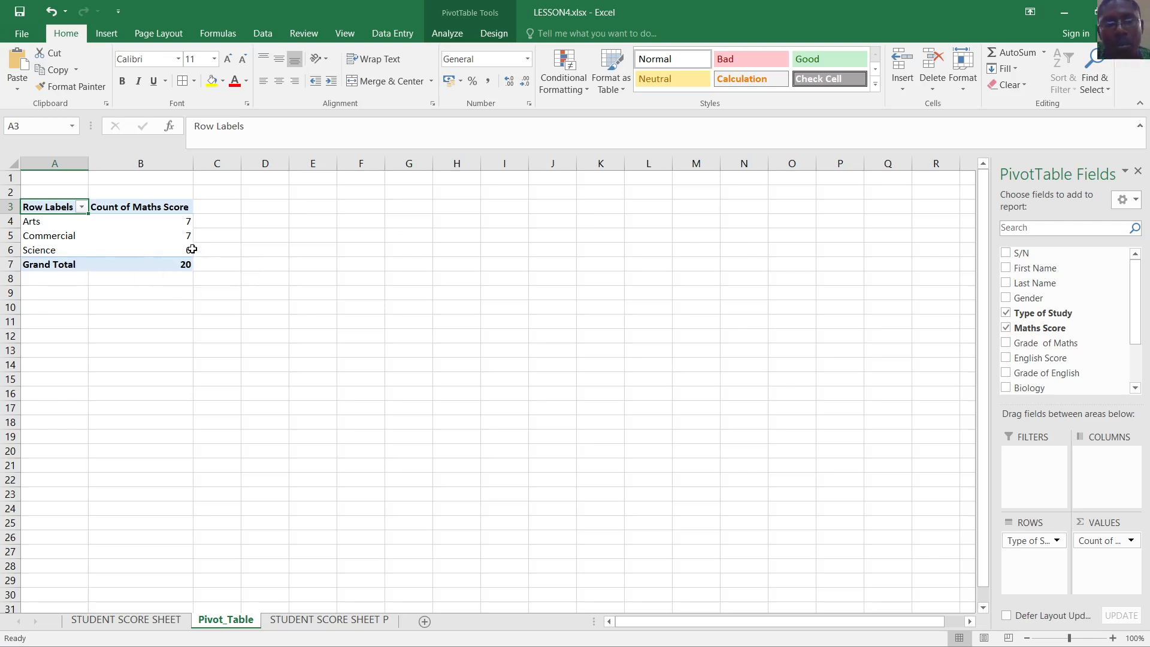
left_click(290, 264)
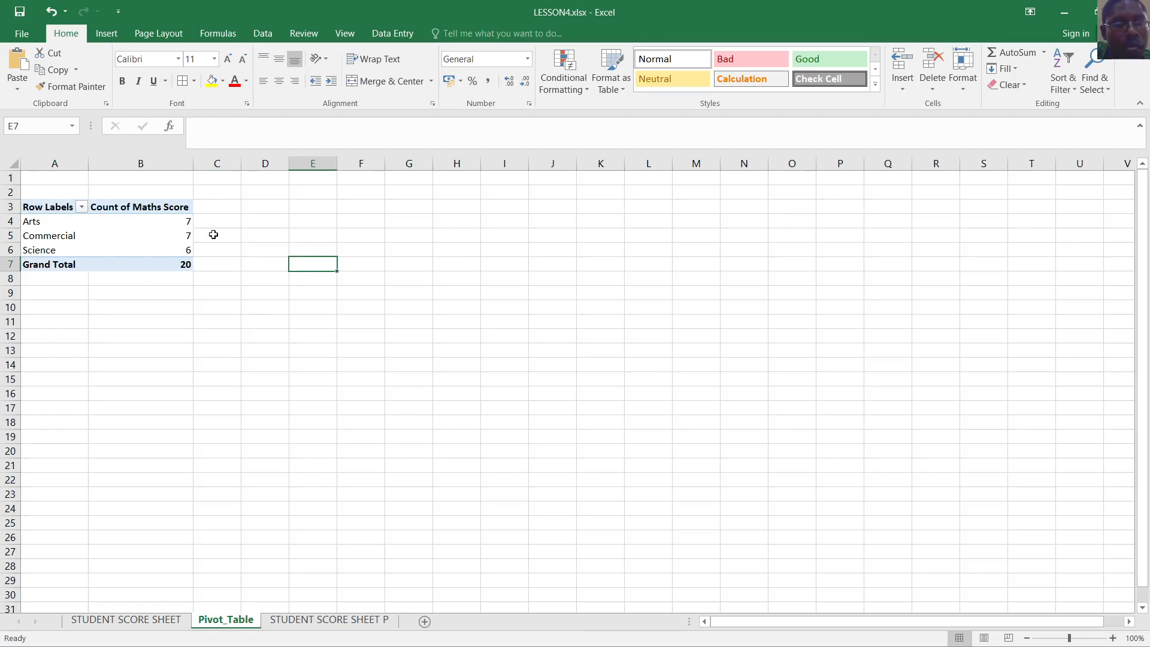
left_click(153, 234)
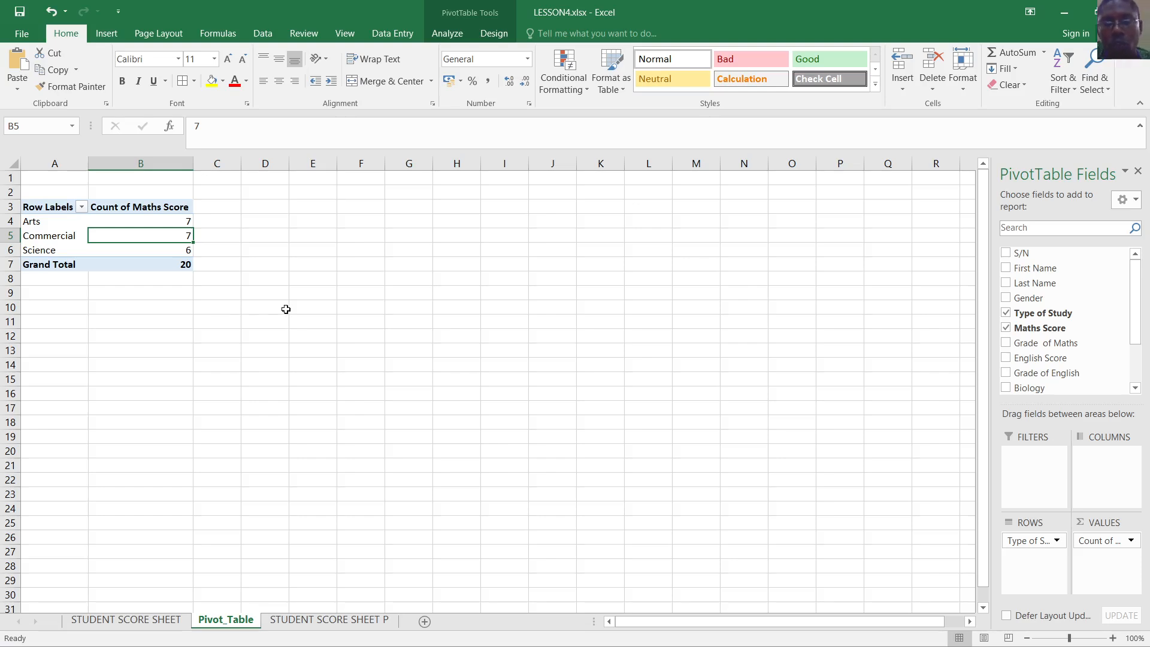
left_click(82, 207)
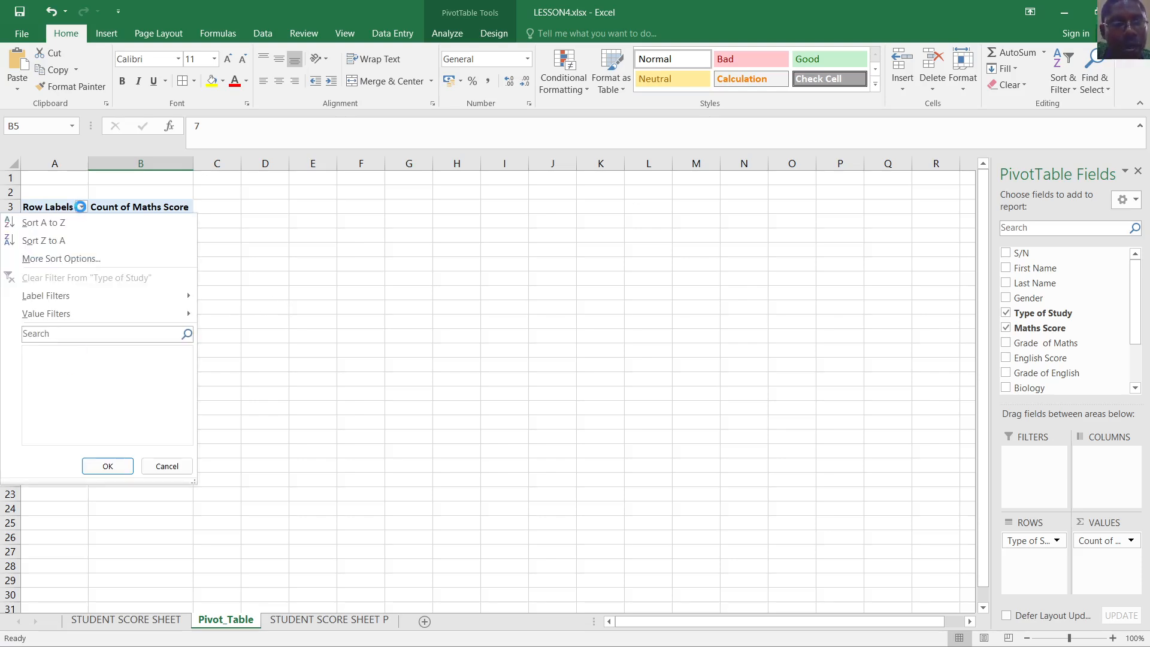
left_click(82, 208)
left_click(263, 291)
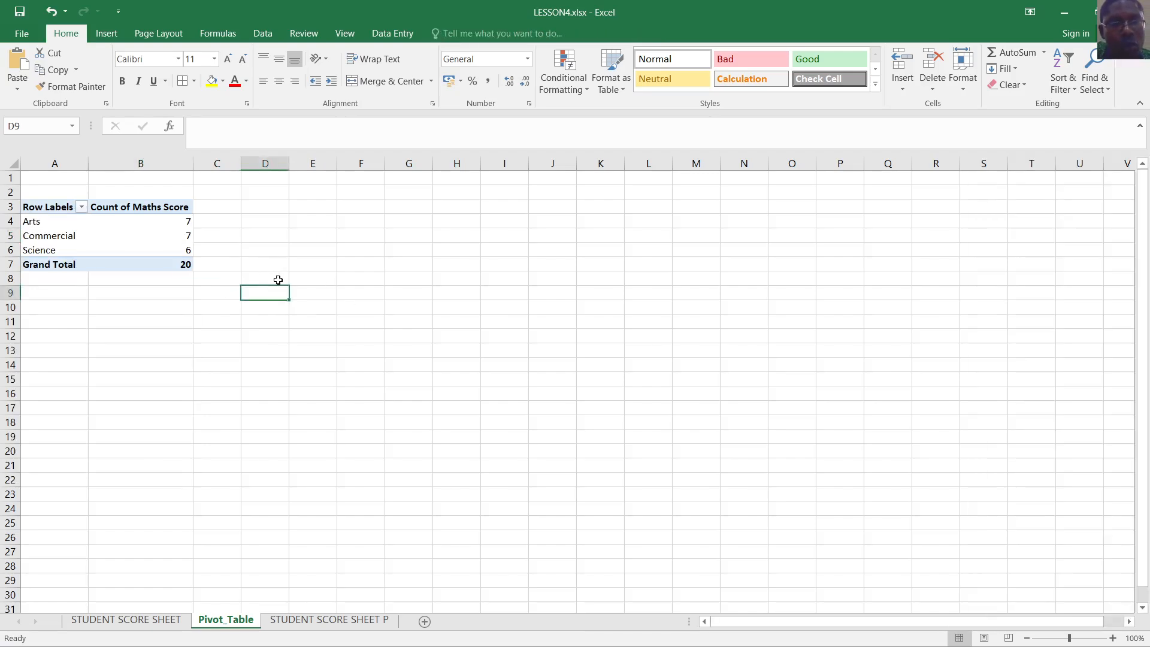
left_click(234, 245)
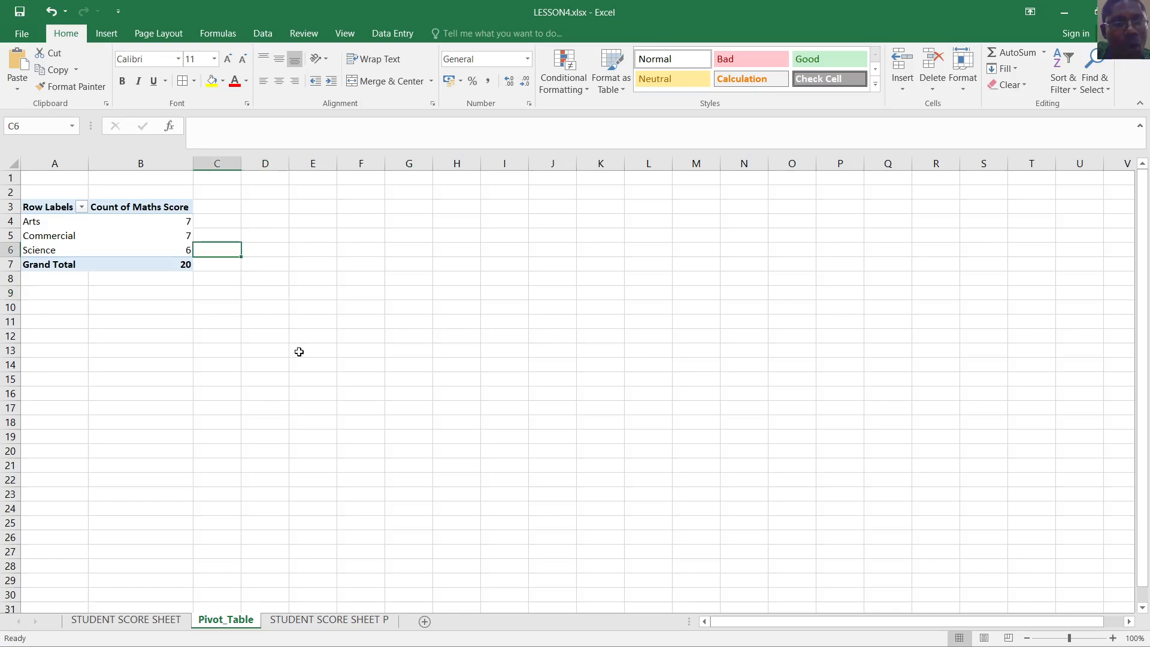
left_click(297, 261)
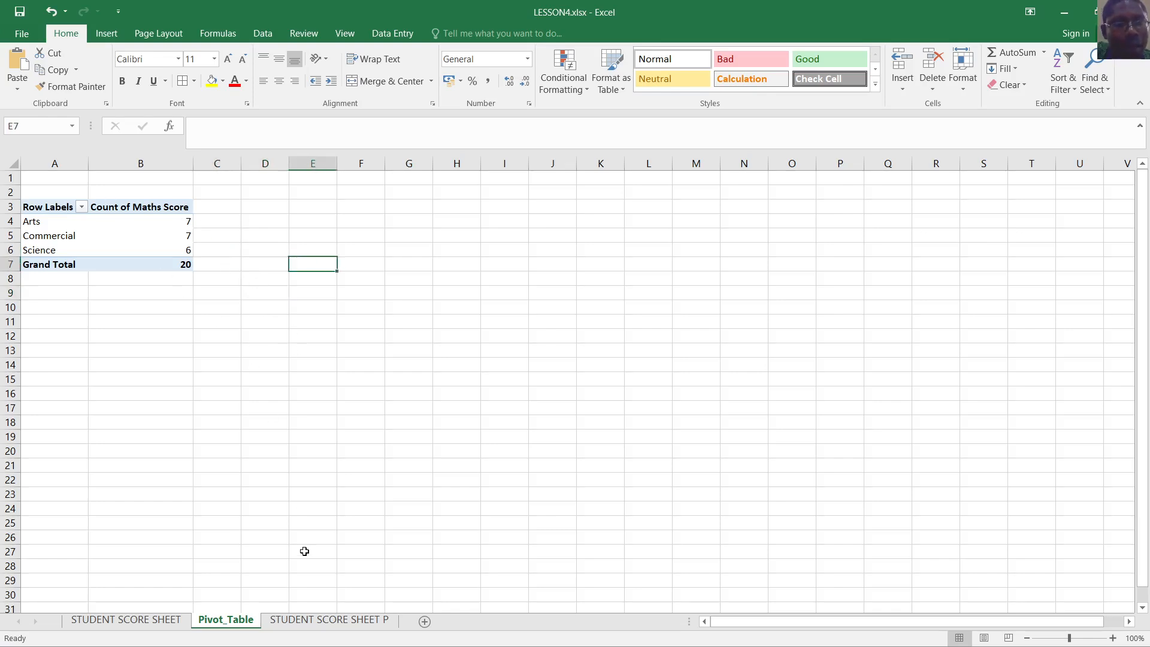
From the STUDENT SCORE SHEET P table, insert a new PivotTable on a new worksheet
left_click(331, 620)
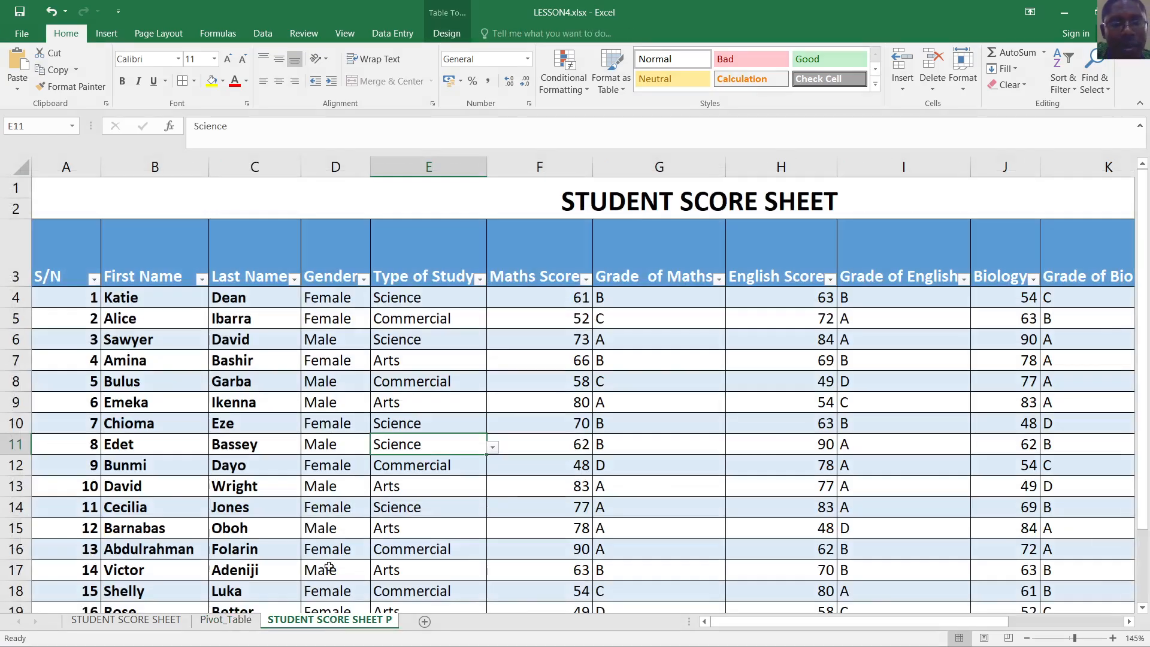
left_click(523, 423)
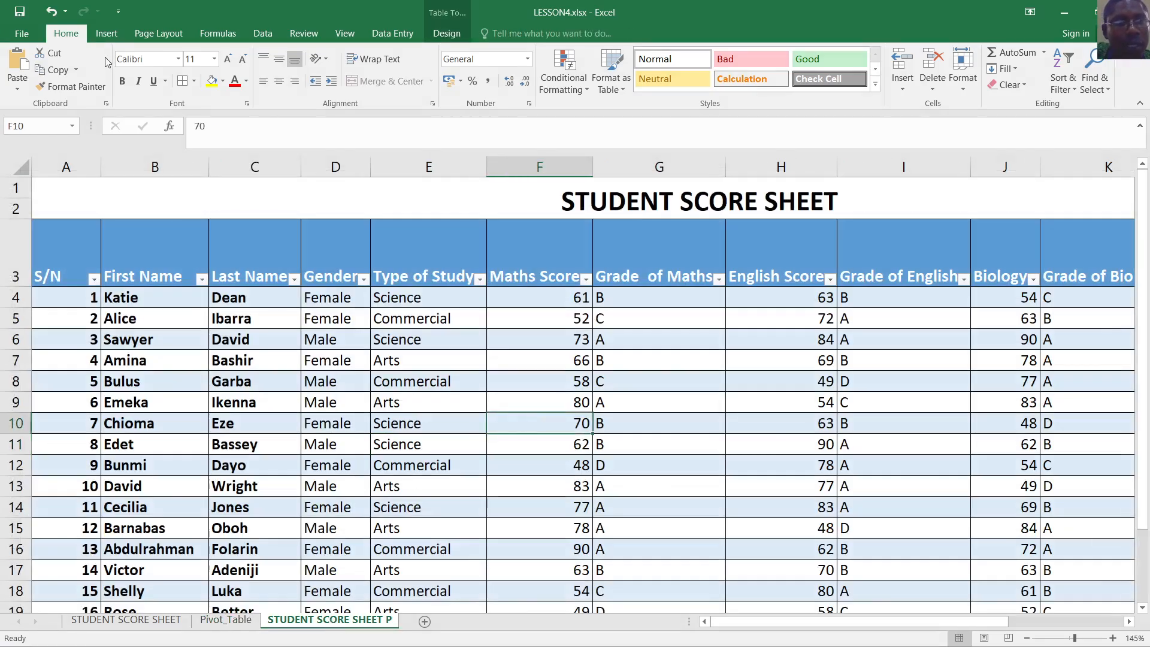
left_click(112, 33)
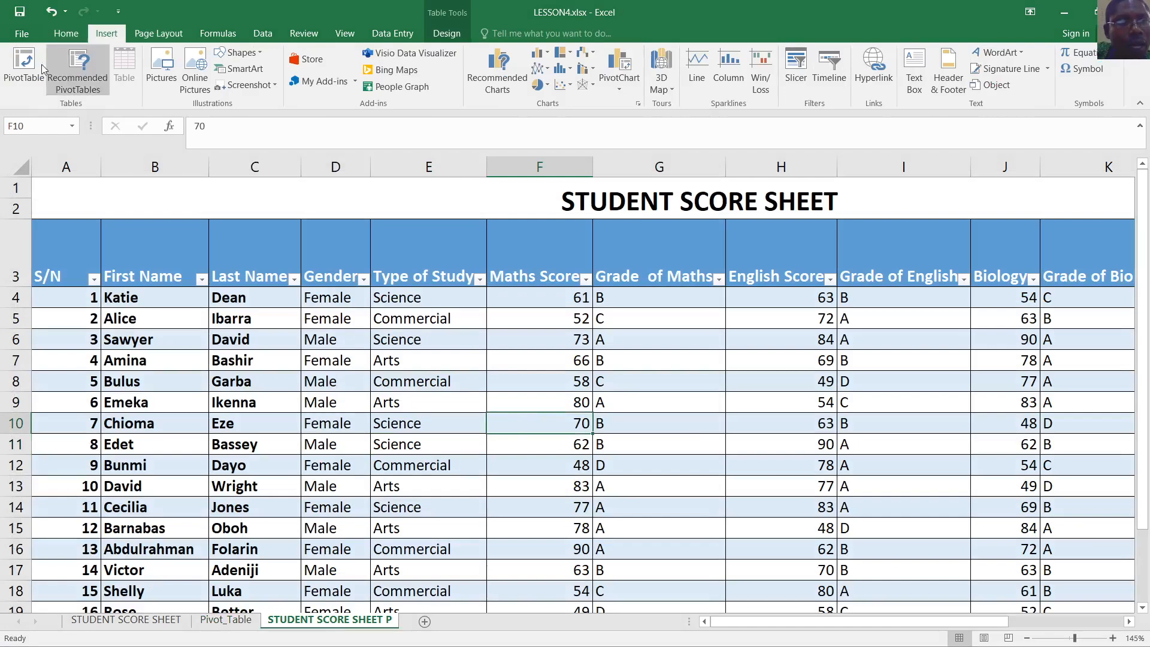
left_click(27, 72)
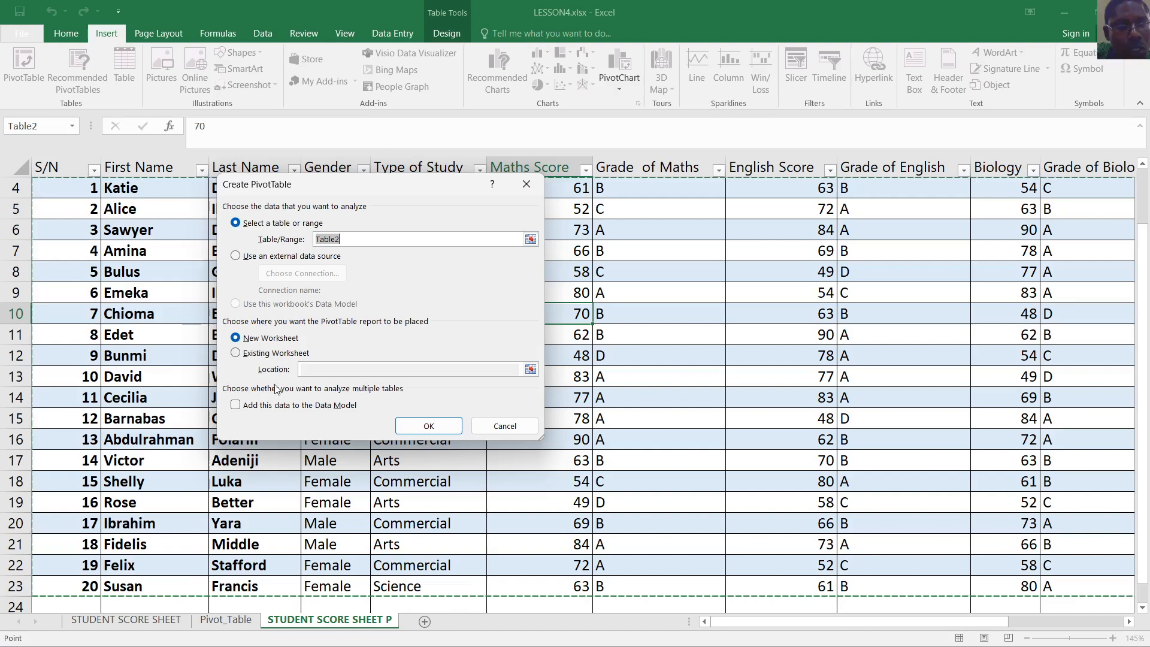
left_click(429, 424)
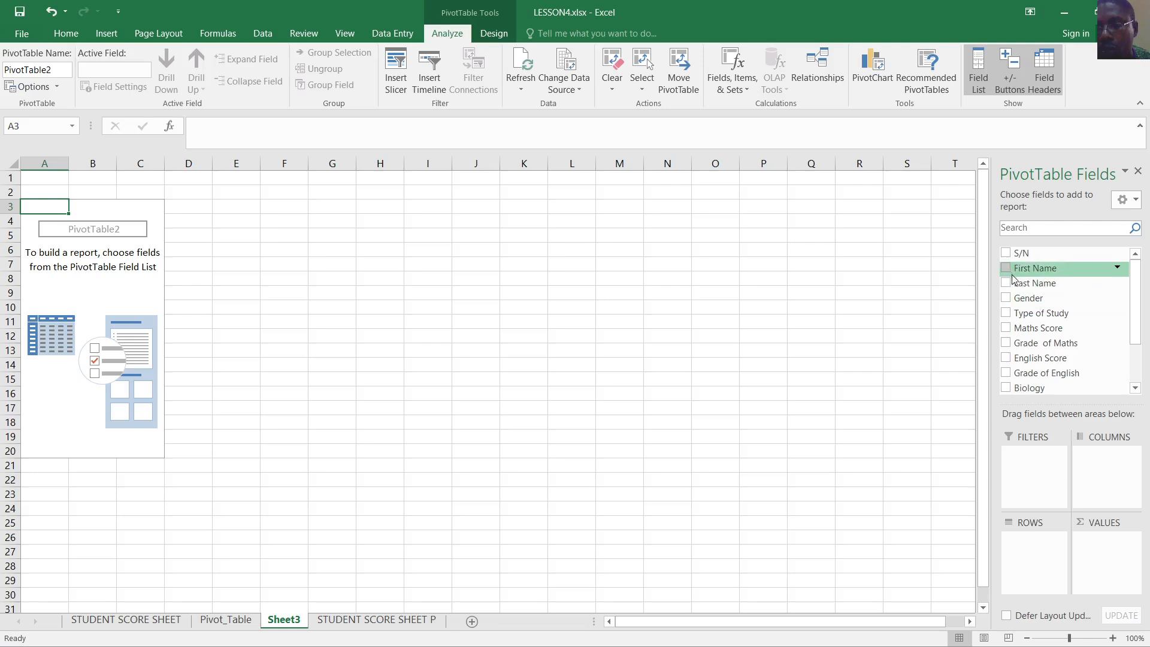
Put Gender in Rows and English Score in Values: Female 741, Male 611
left_click_drag(1045, 300, 1028, 557)
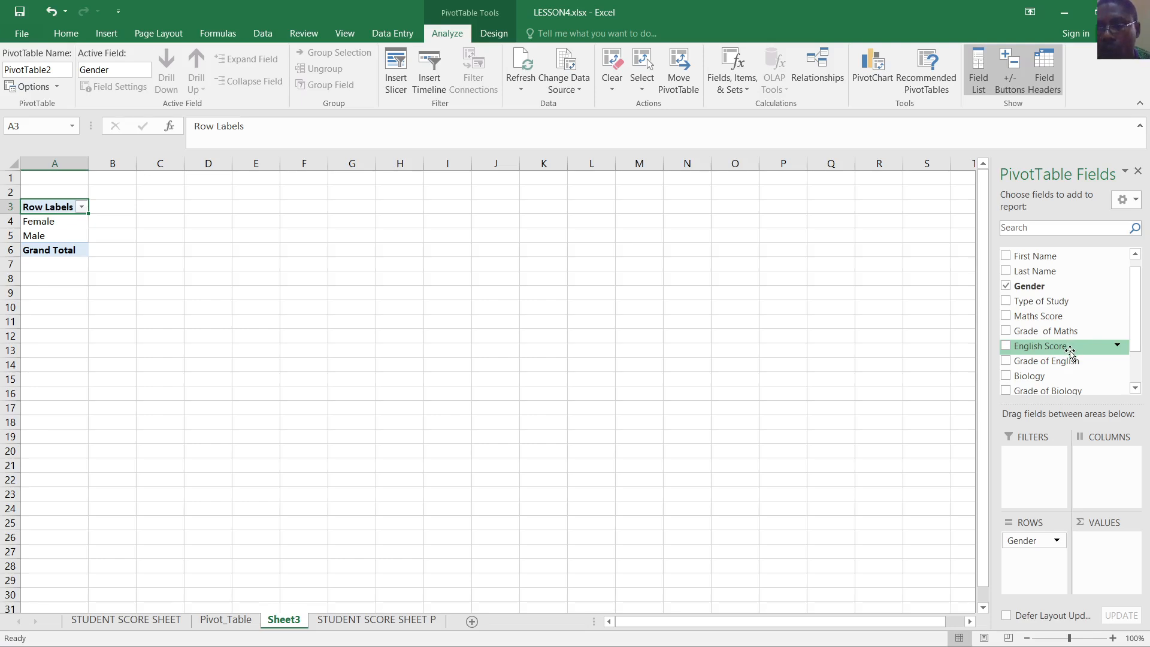
left_click_drag(1060, 350, 1089, 548)
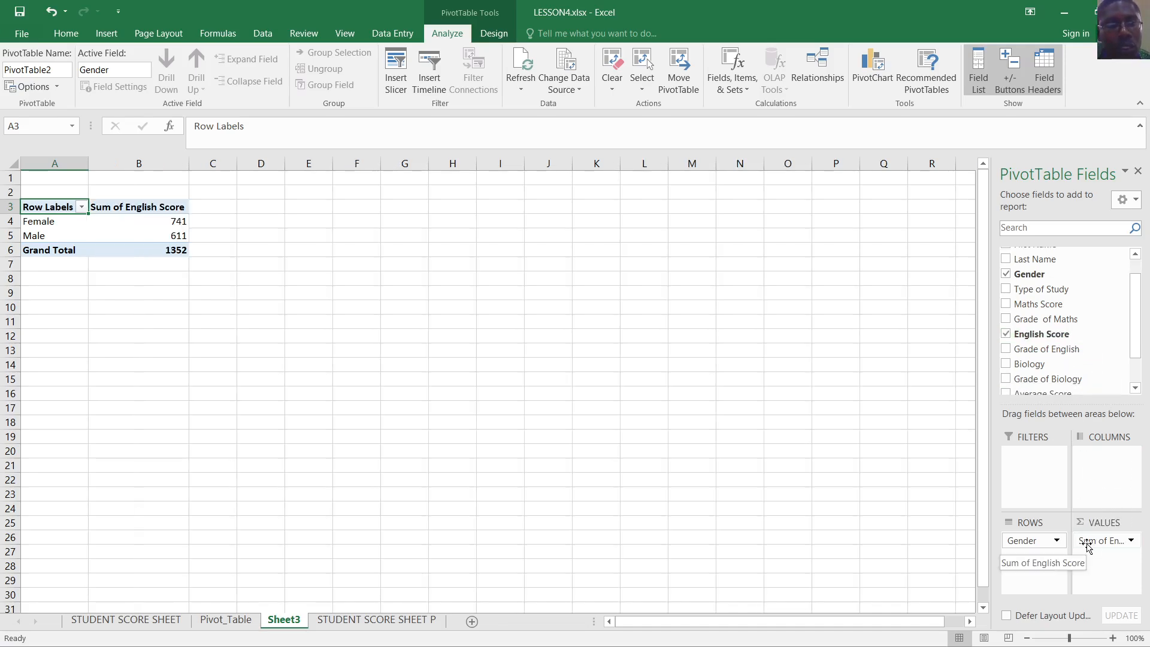
Change the English Score value field from Sum to Count, giving Female 11, Male 9
left_click(1130, 540)
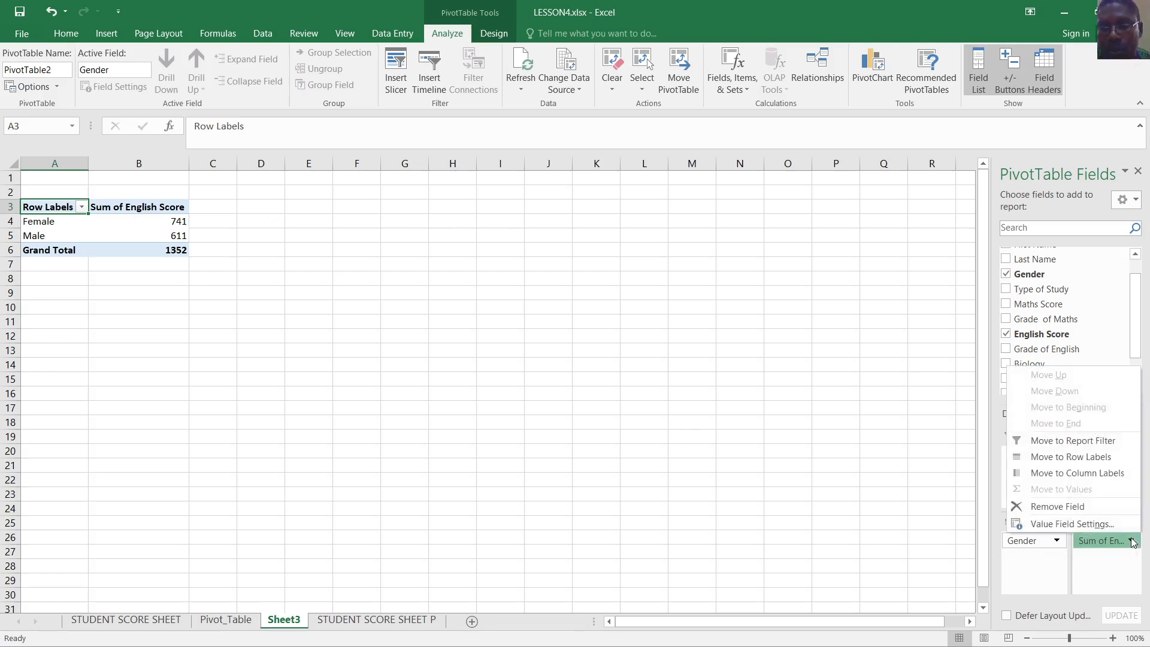
left_click(1097, 525)
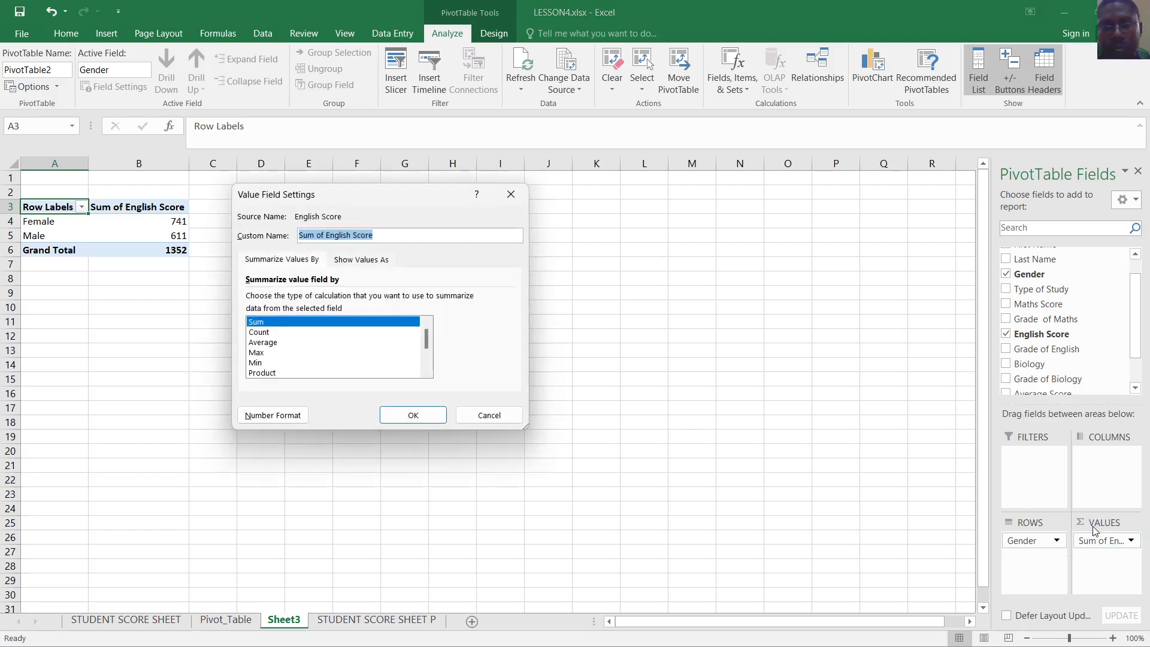
left_click(257, 333)
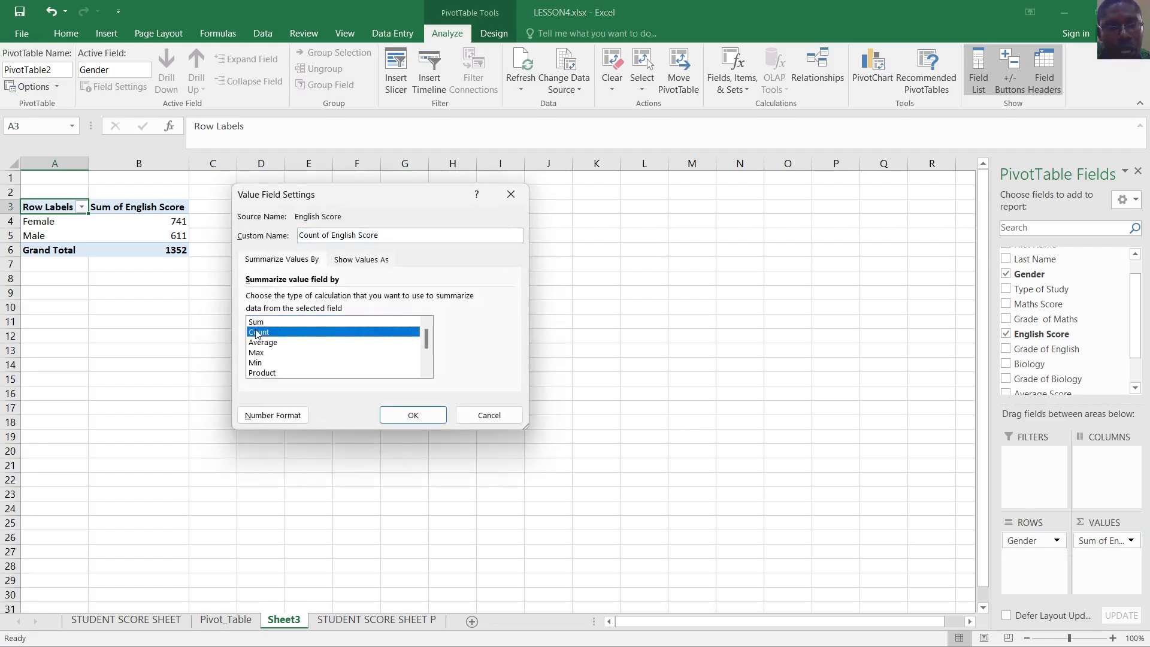
left_click(443, 417)
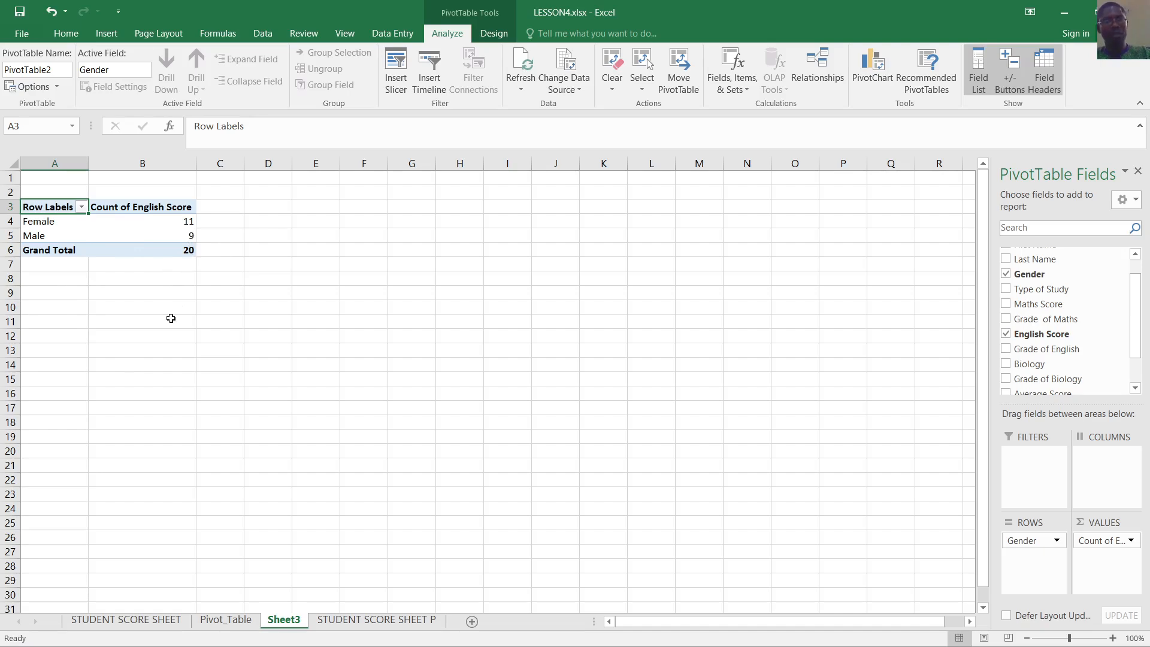
Replace the Row Labels heading in A3 with Gender, then select A3:B5 for charting
left_click(267, 308)
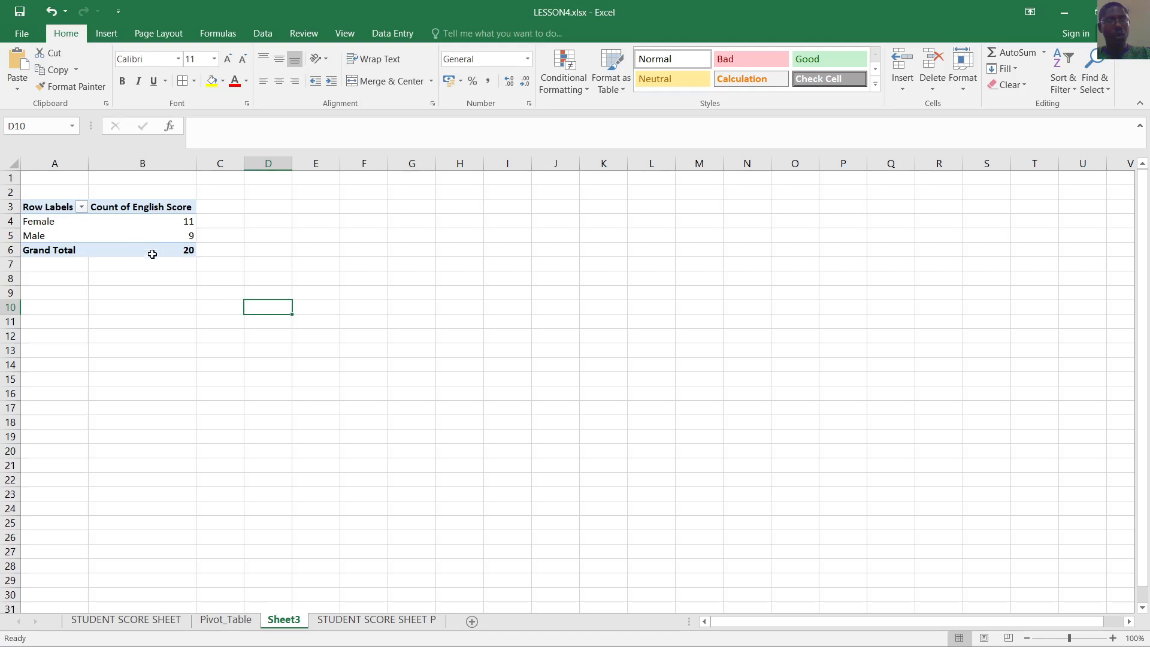
left_click(56, 210)
left_click(132, 293)
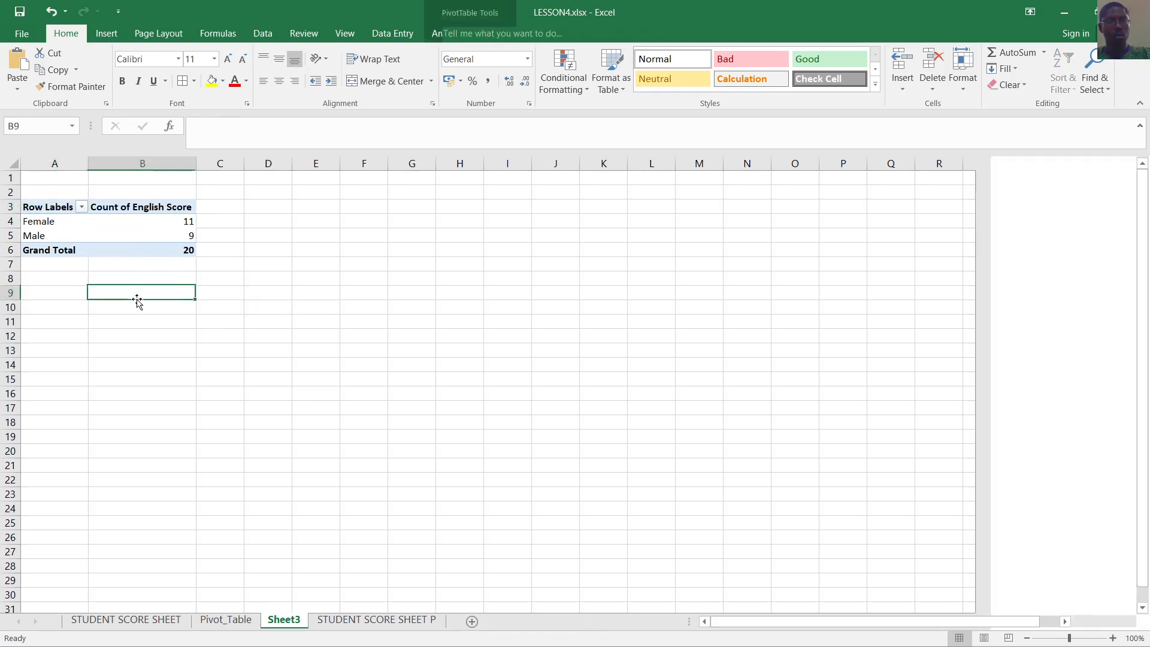
double_click(58, 208)
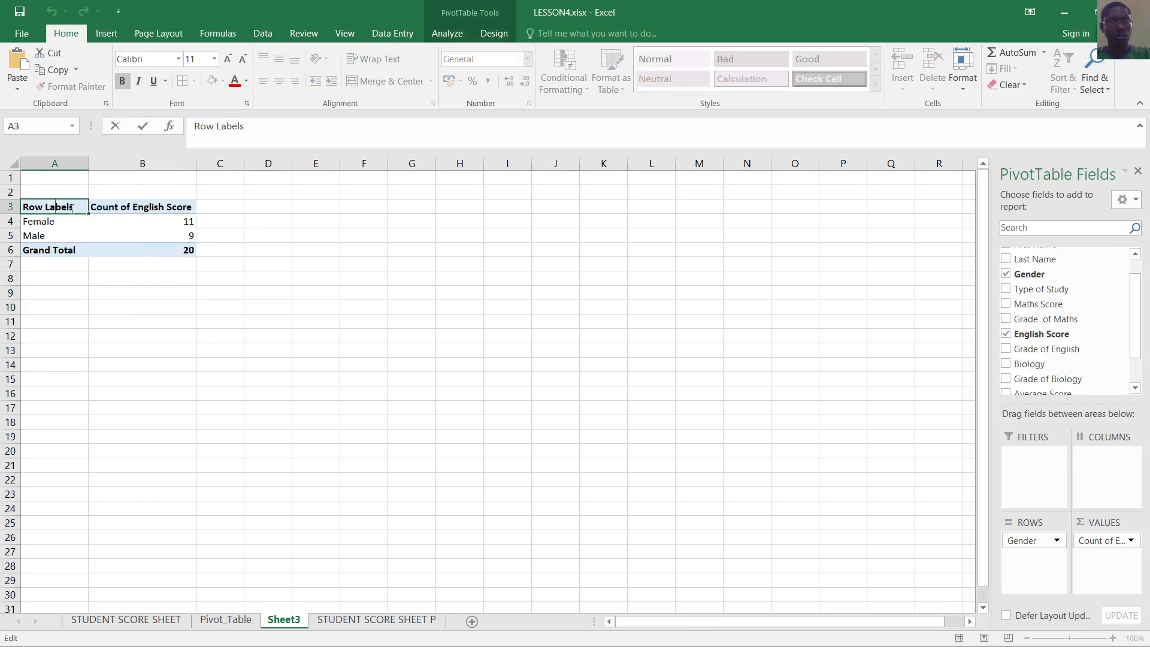
left_click_drag(74, 208, 2, 207)
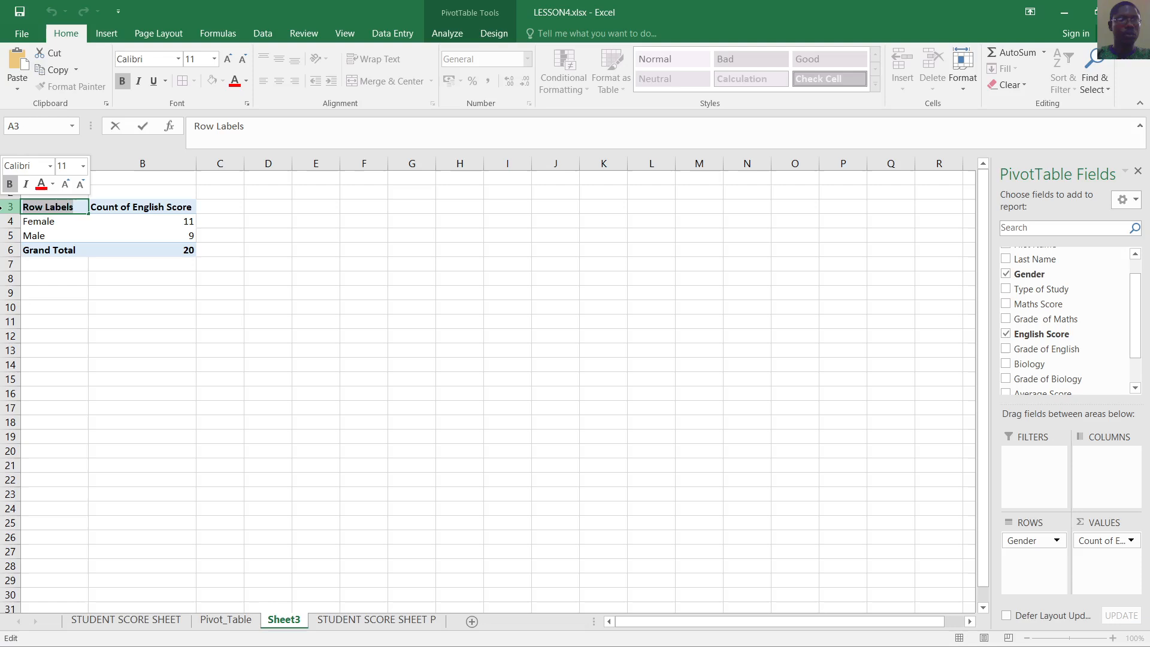
type("Gend")
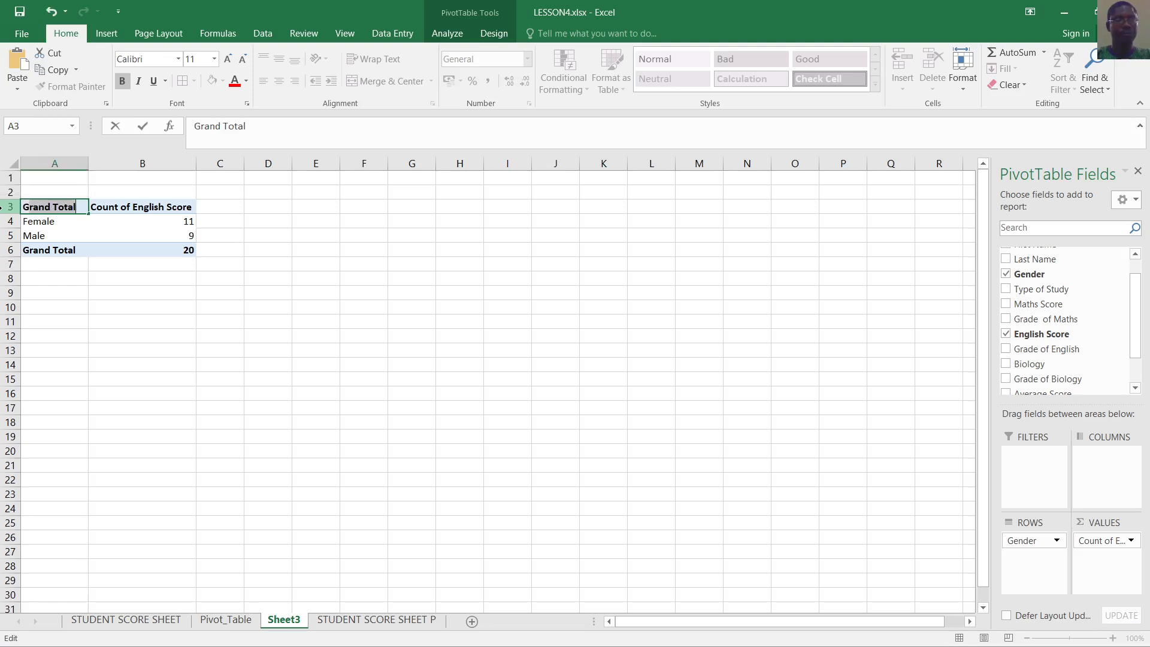
type("er")
key("Return")
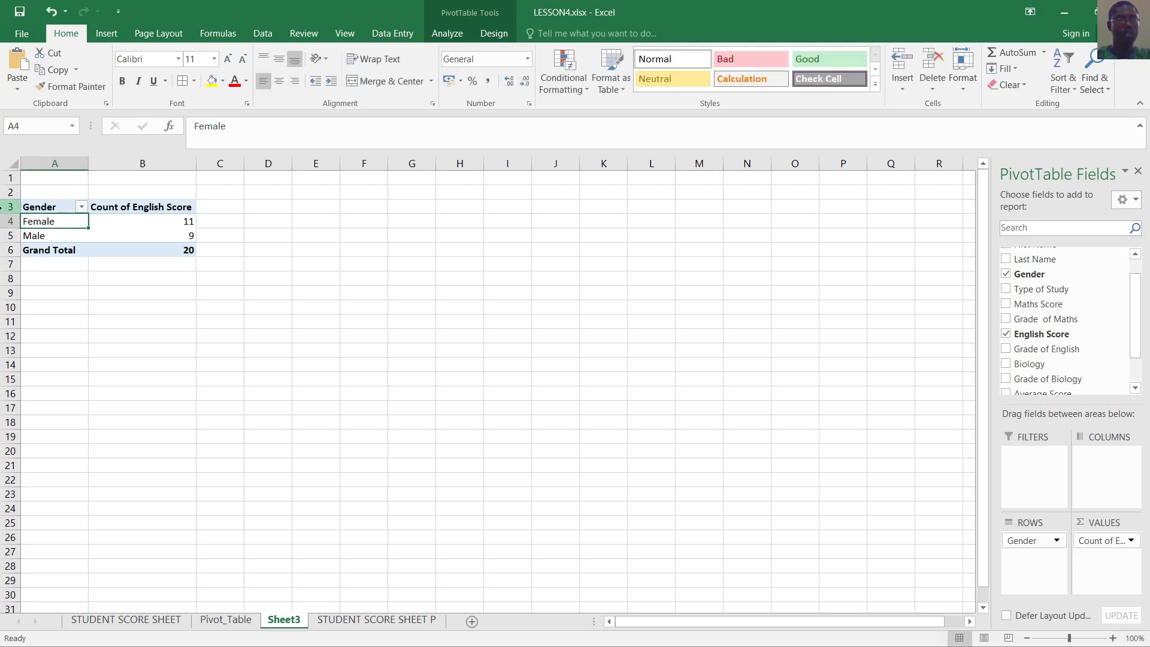
left_click(237, 301)
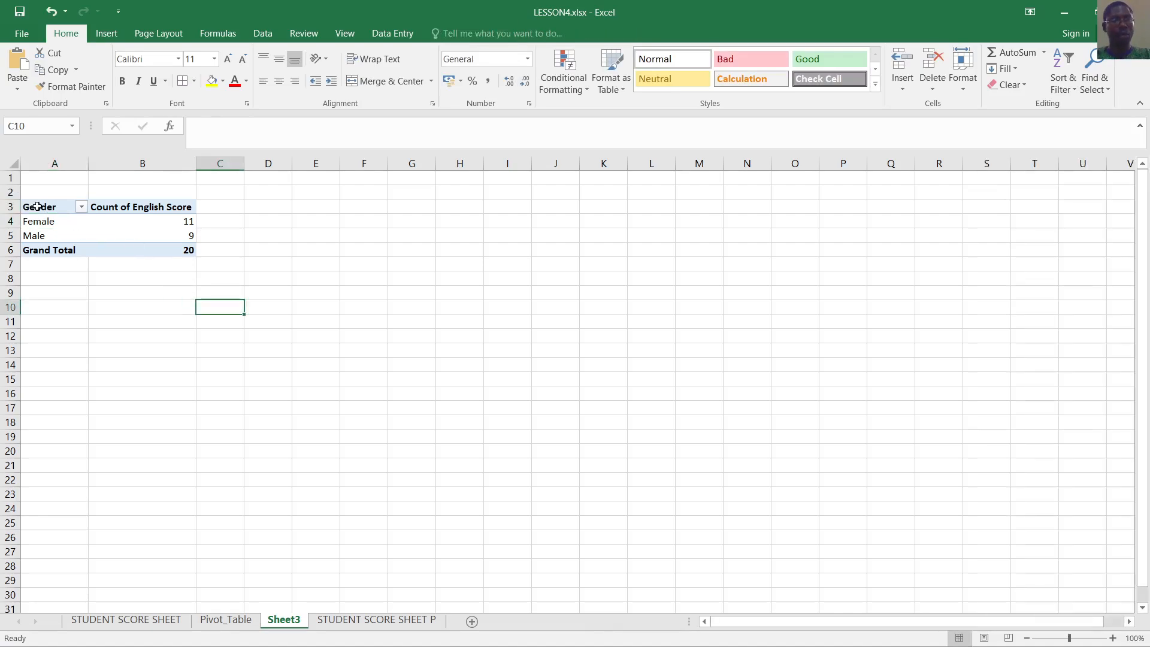
left_click_drag(38, 206, 118, 234)
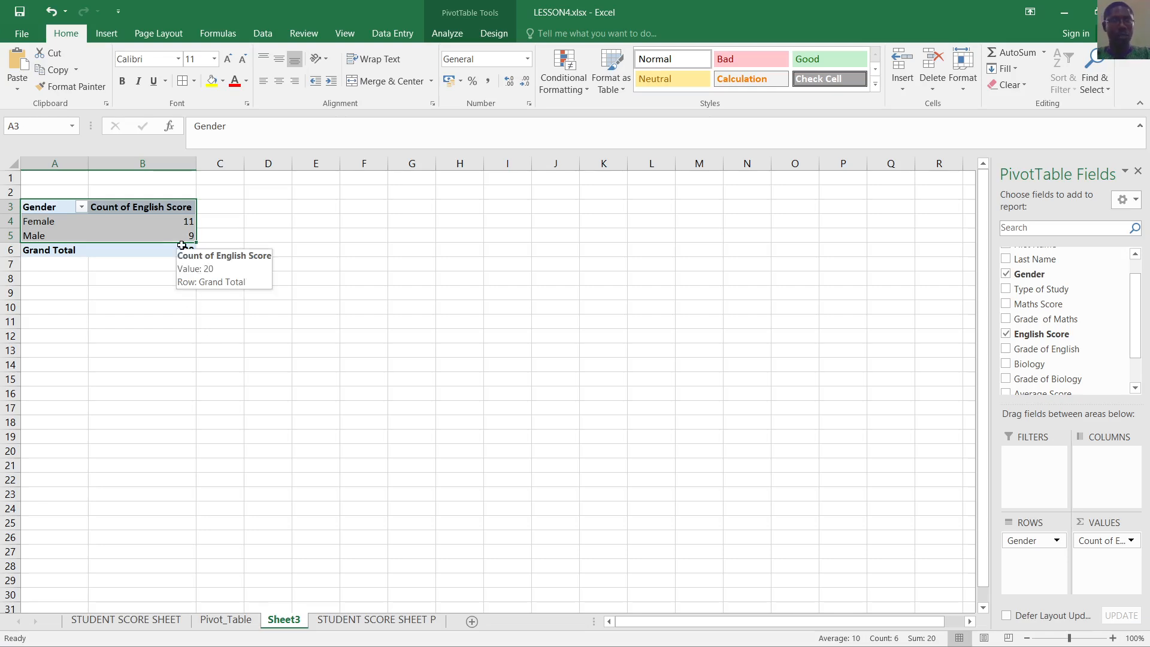
Insert a 3-D Pie PivotChart of the Female and Male English Score counts
left_click(108, 33)
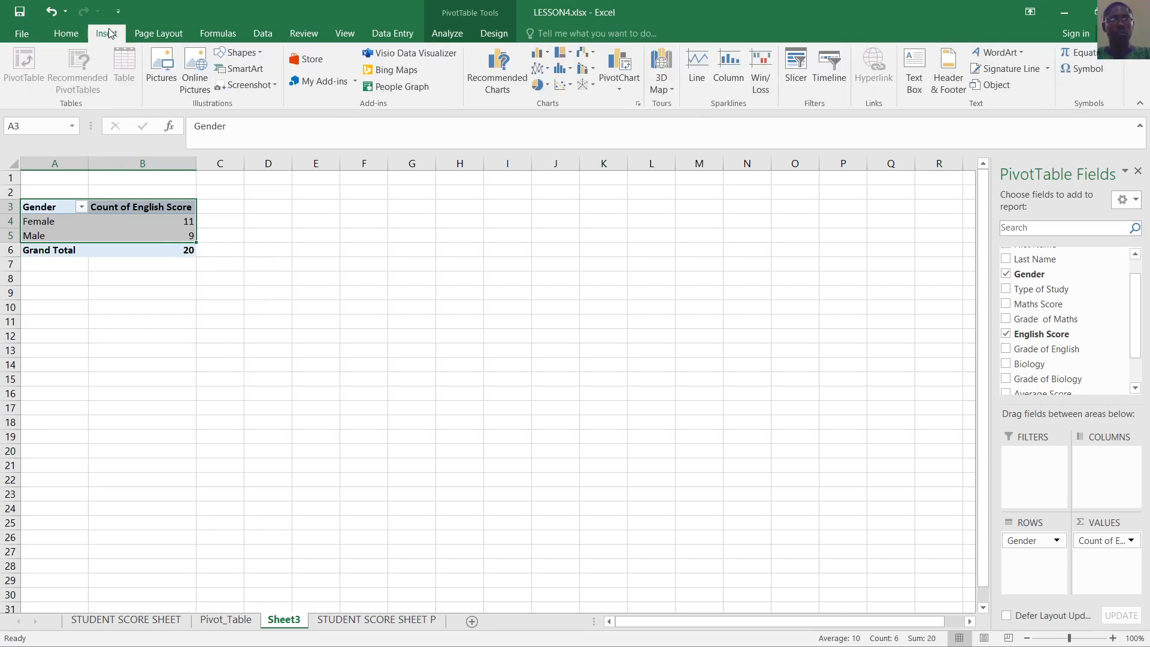
left_click(639, 104)
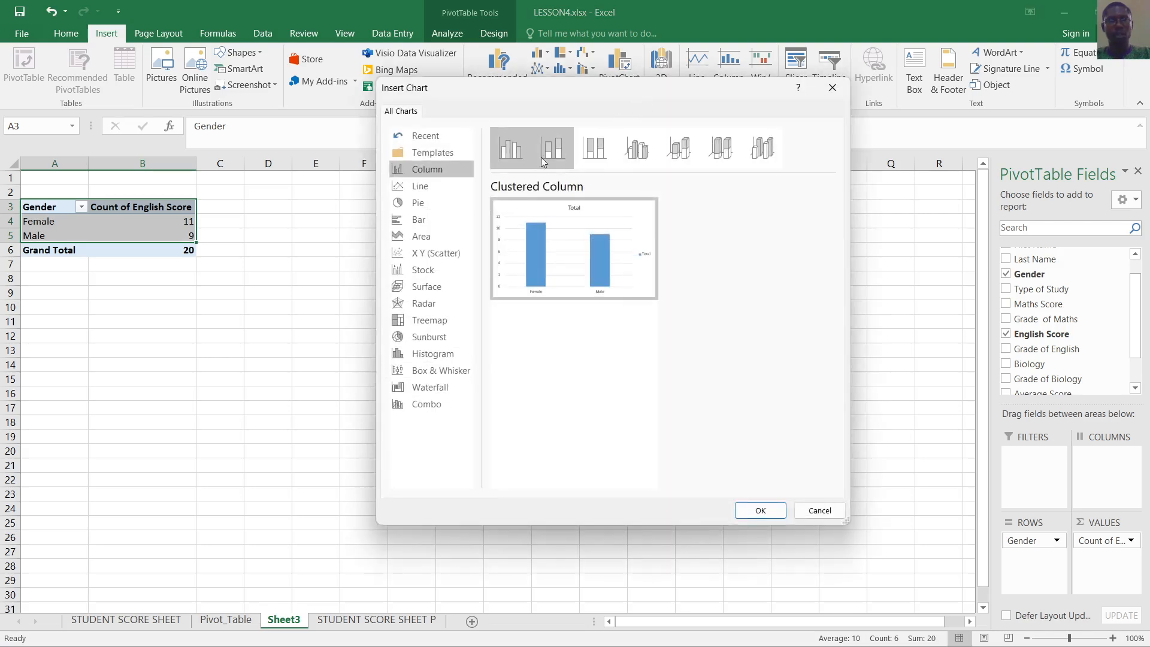
left_click(428, 204)
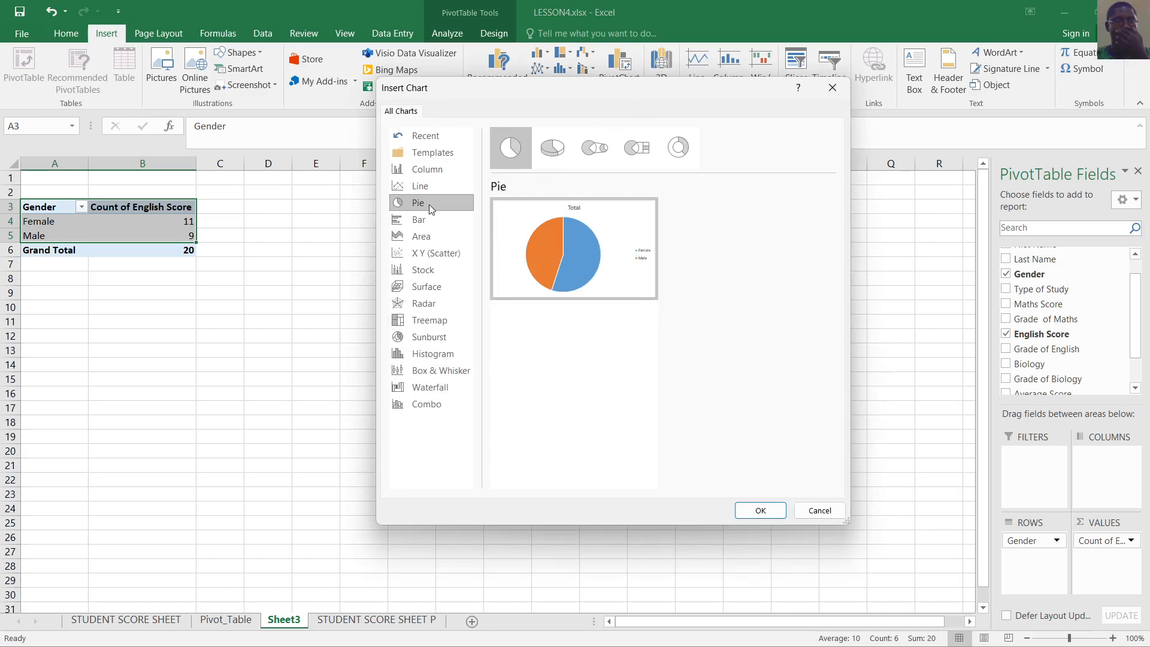
left_click(559, 153)
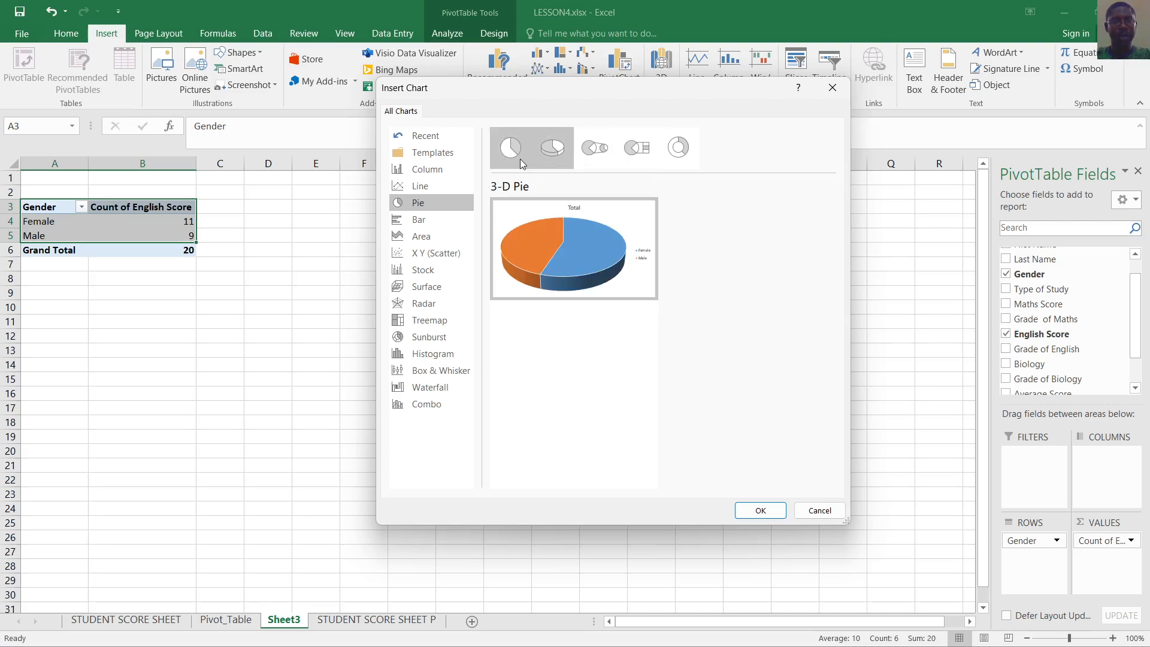
left_click(519, 159)
left_click(549, 153)
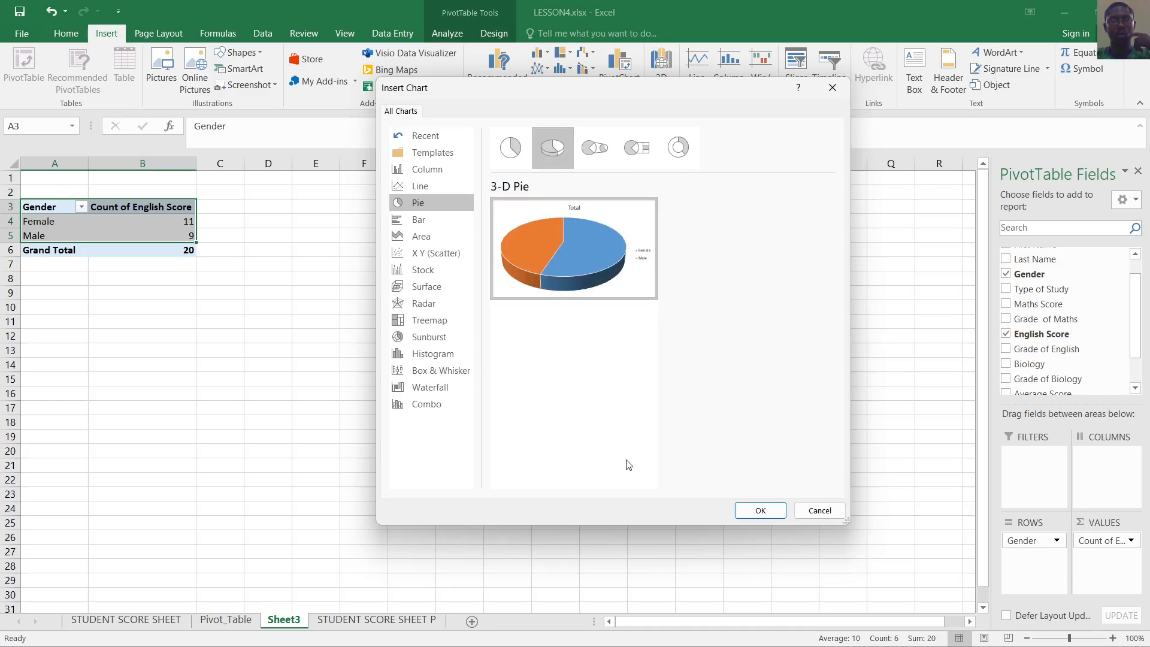
left_click(761, 510)
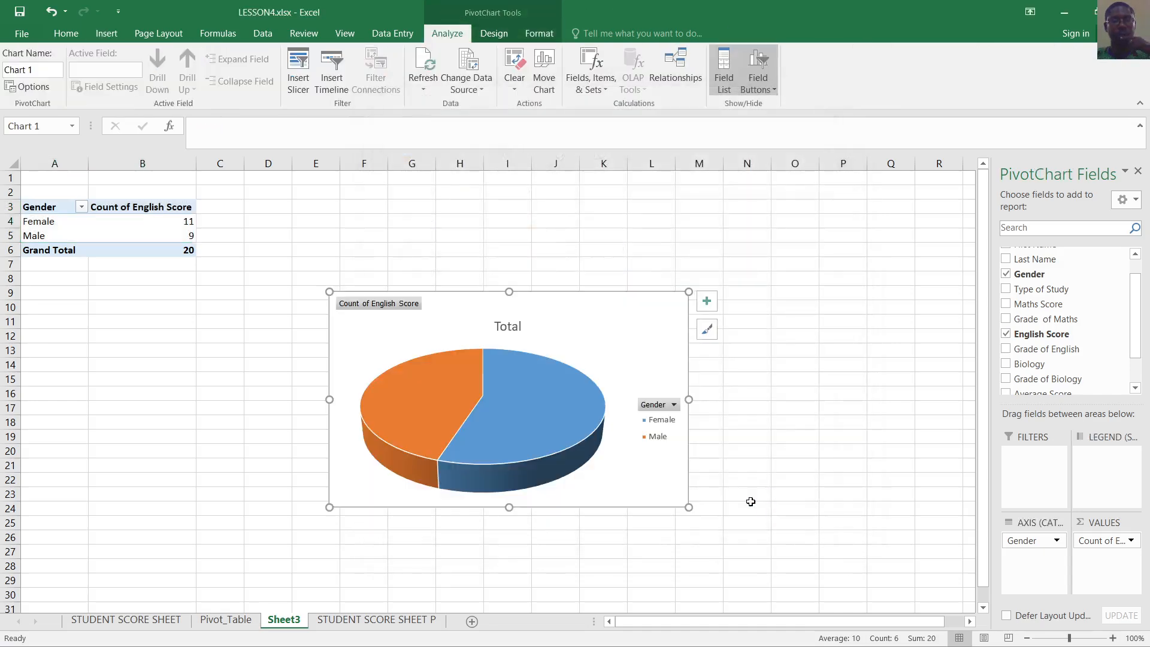
Apply chart Style 8 to the pie, giving a bold TOTAL title and Male/Female slice labels
left_click(500, 396)
left_click(871, 453)
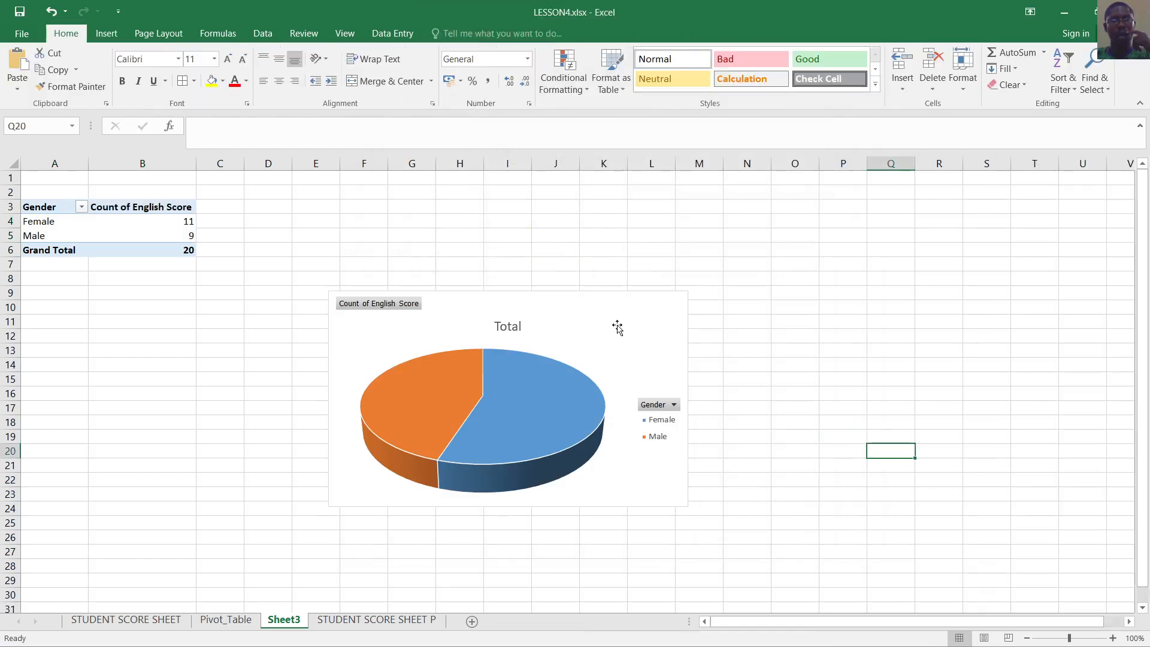
left_click(617, 324)
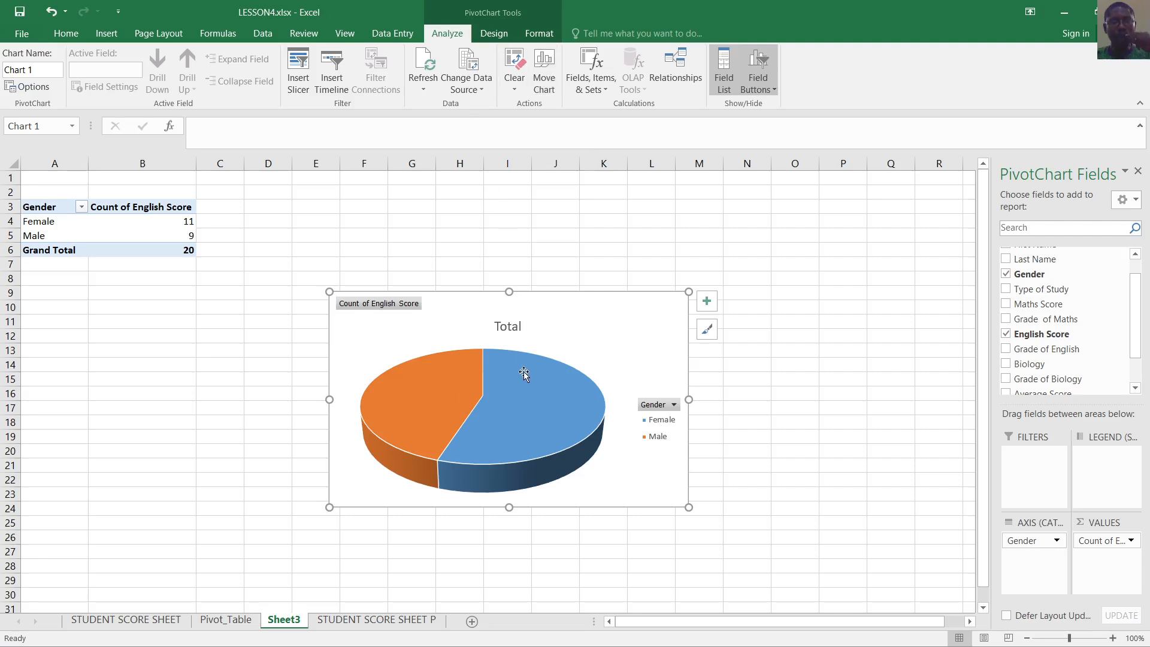
left_click(534, 32)
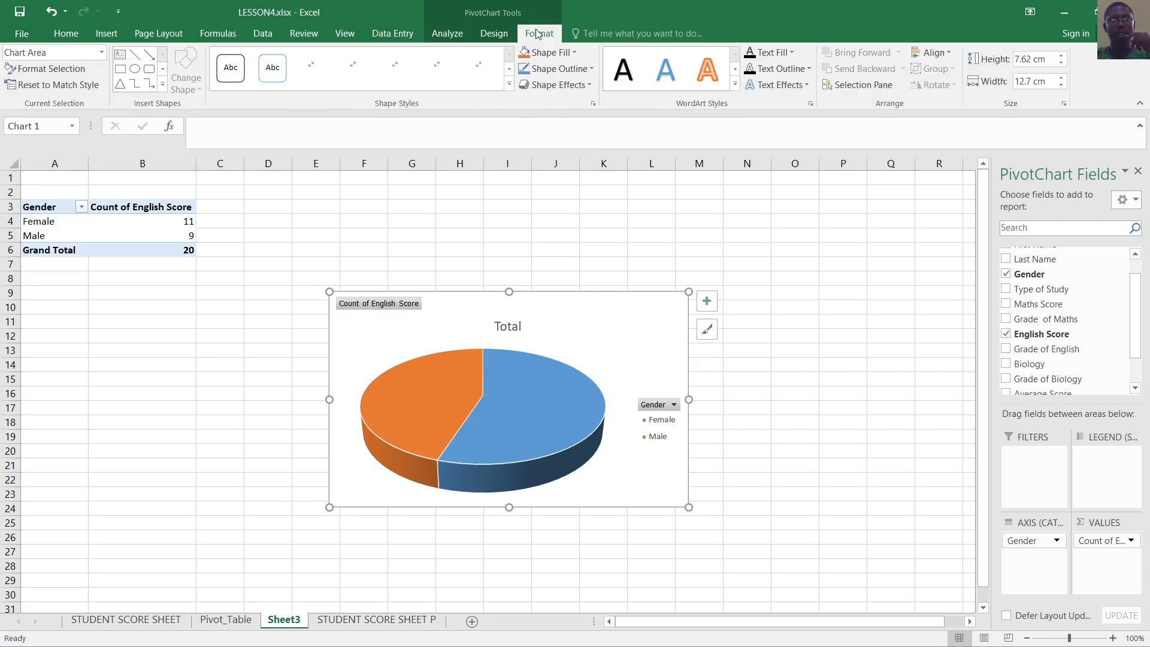
left_click(492, 34)
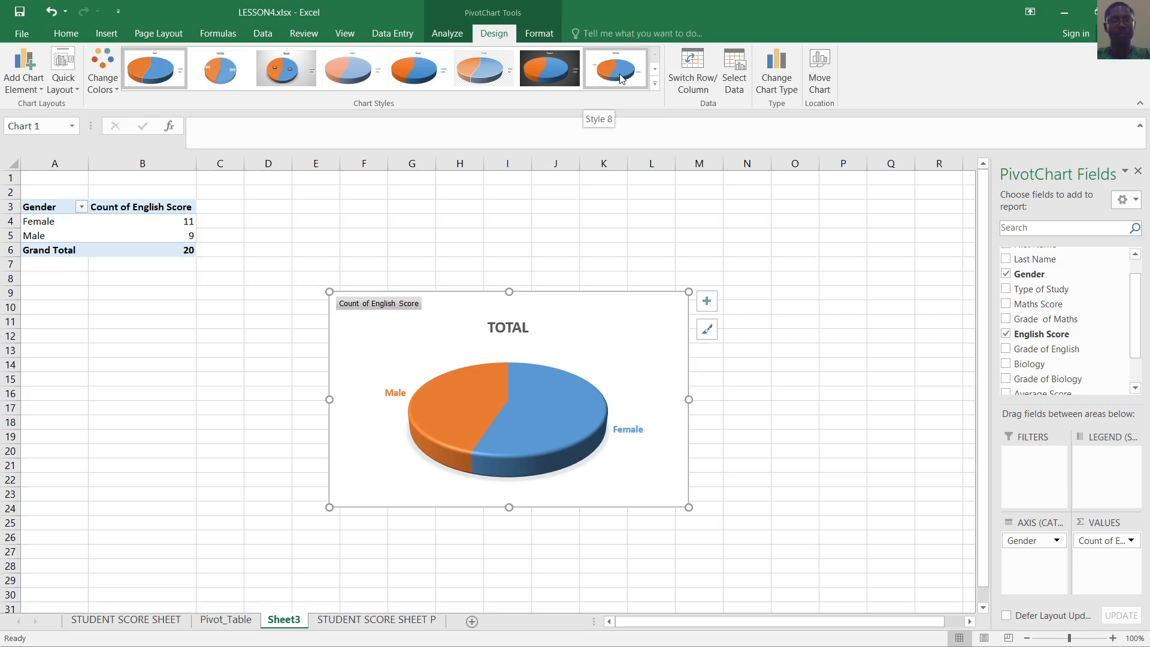
left_click(657, 82)
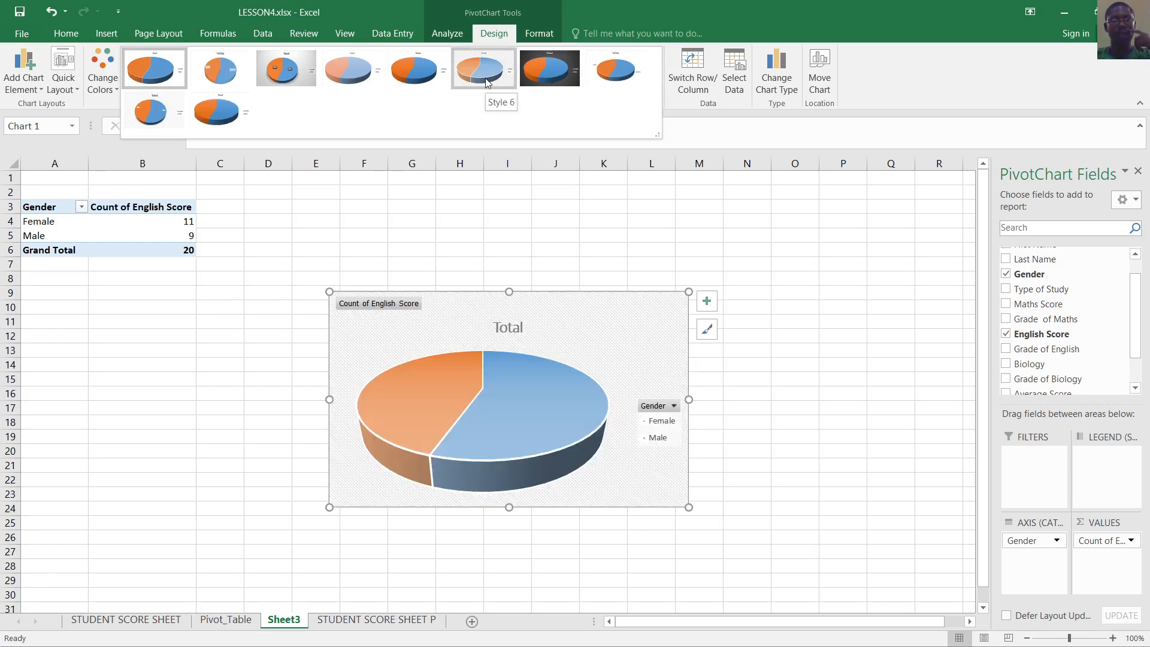
left_click(633, 73)
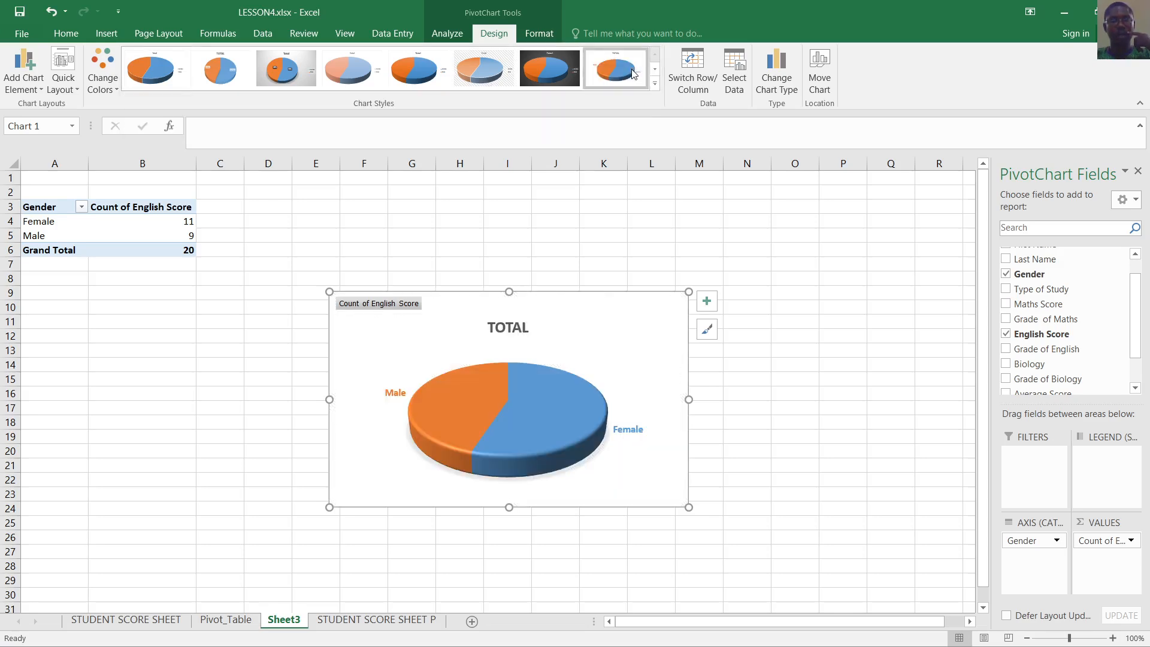
Turn on the Legend chart element so Female and Male appear beside the pie
left_click(712, 304)
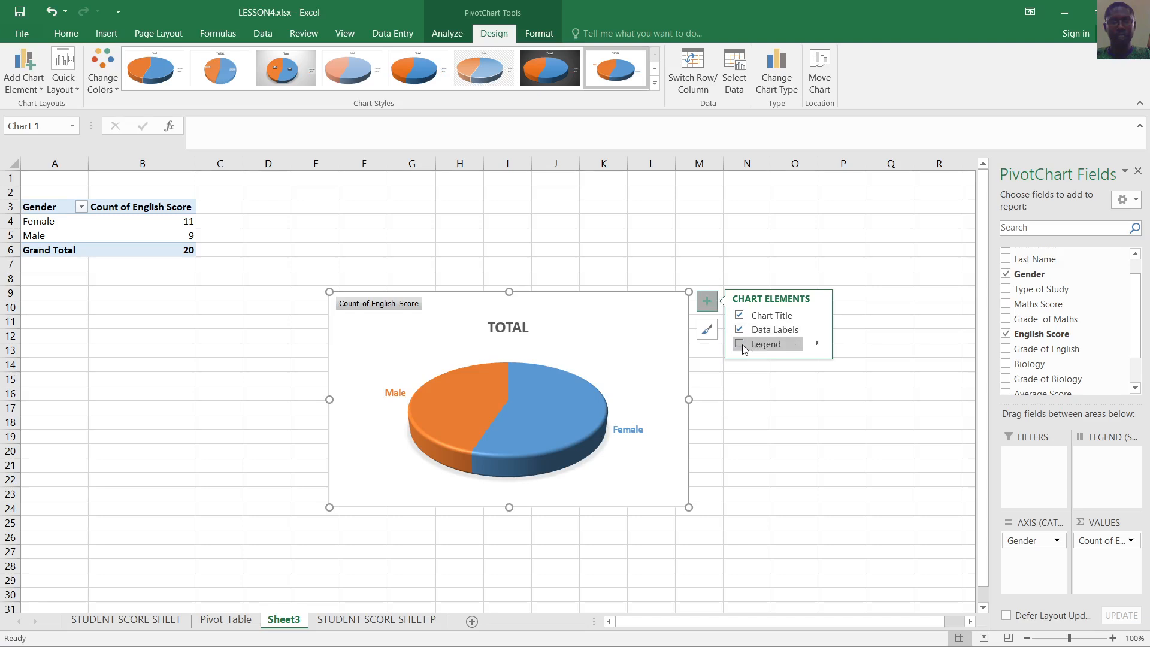
left_click(740, 344)
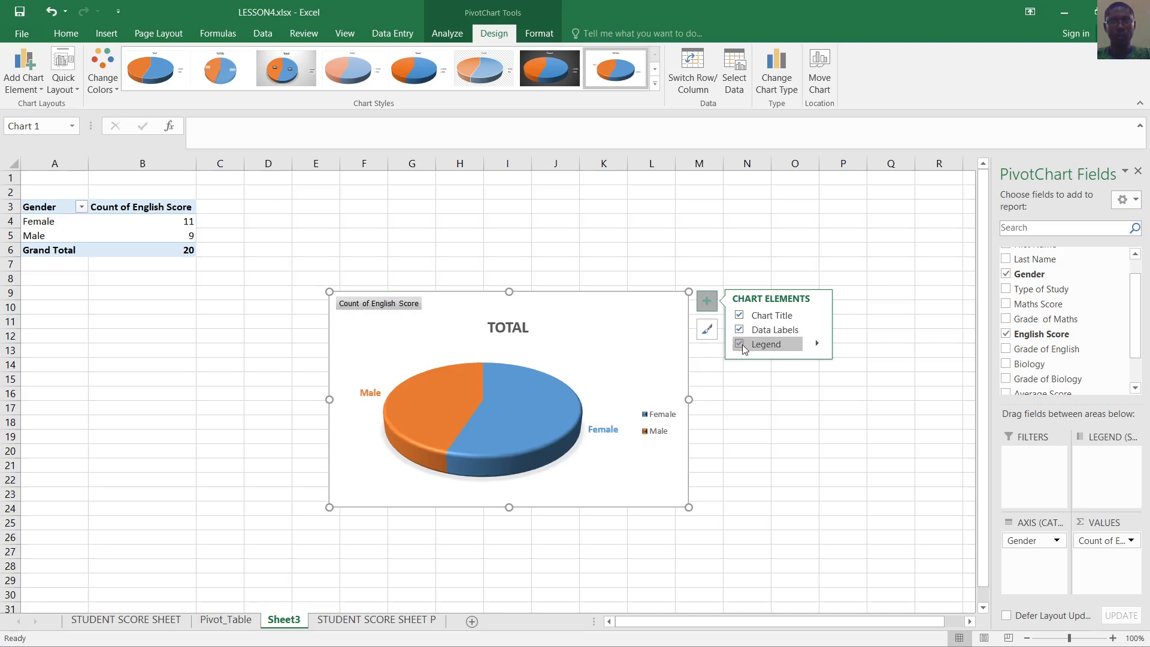
left_click(740, 344)
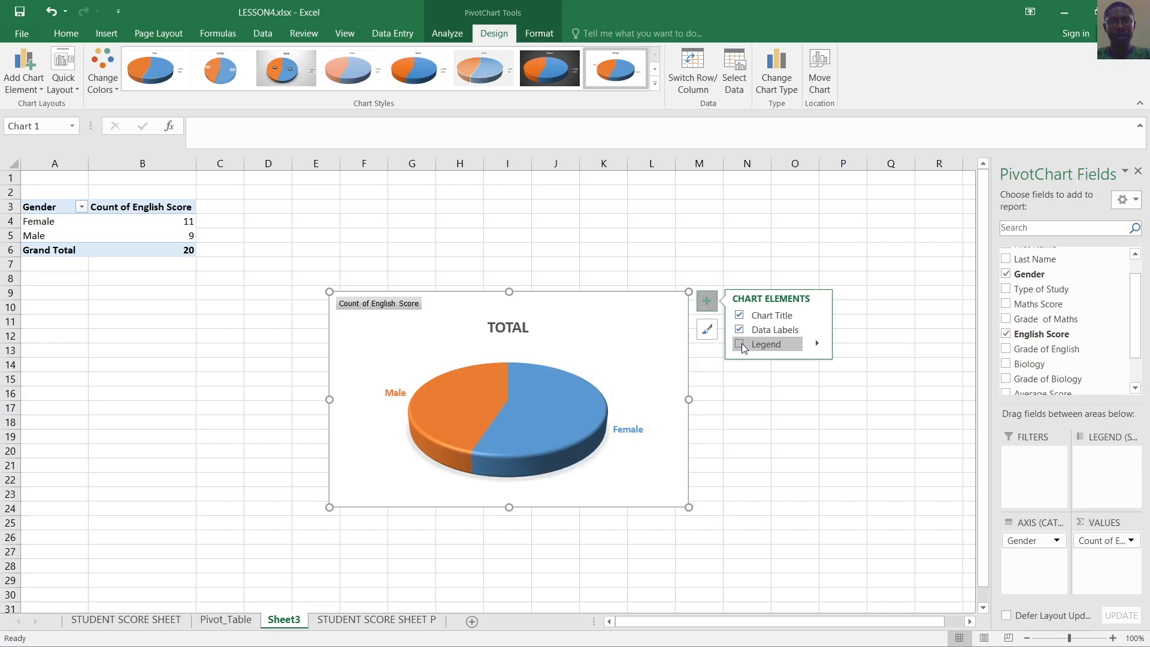
left_click(742, 344)
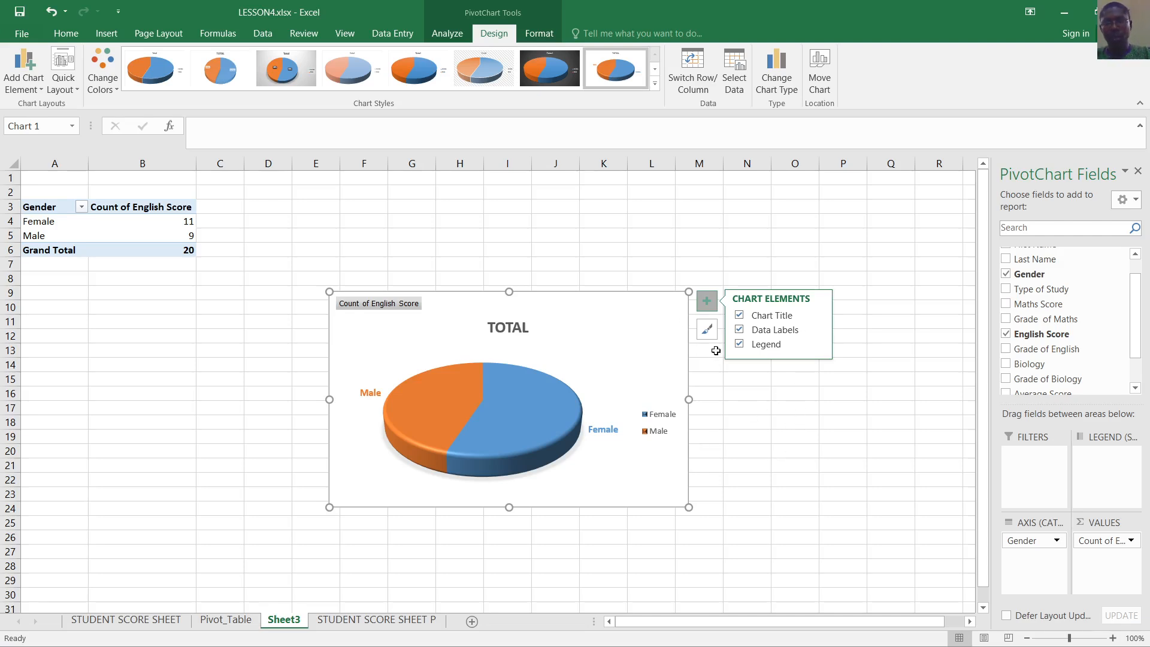
left_click(784, 417)
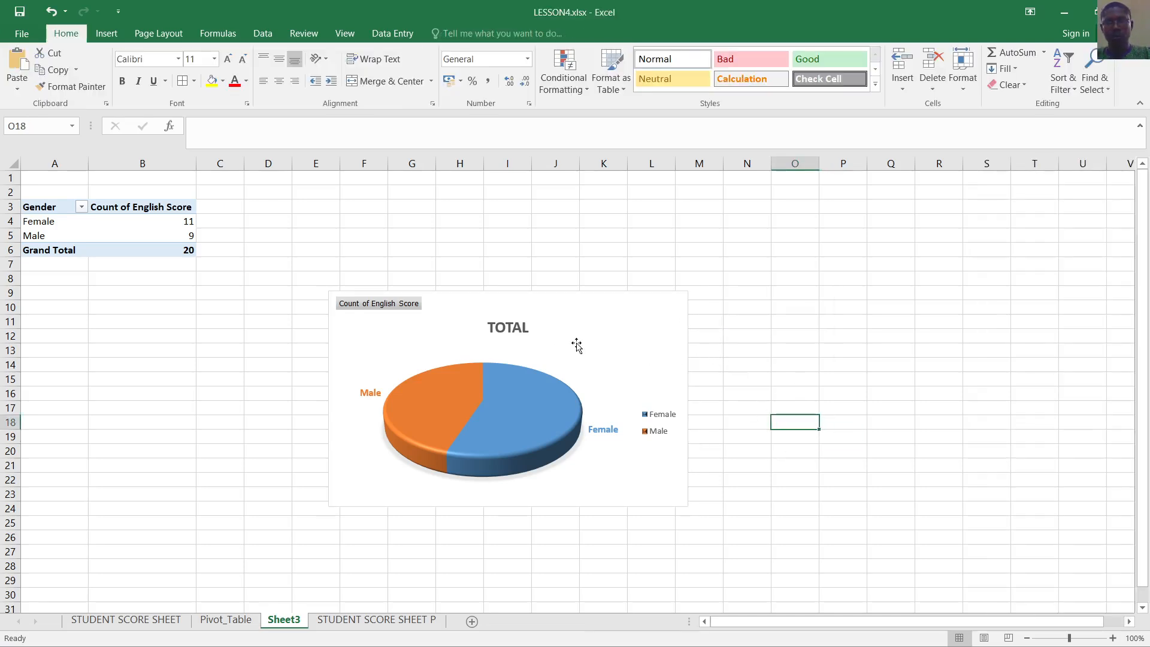
left_click(608, 306)
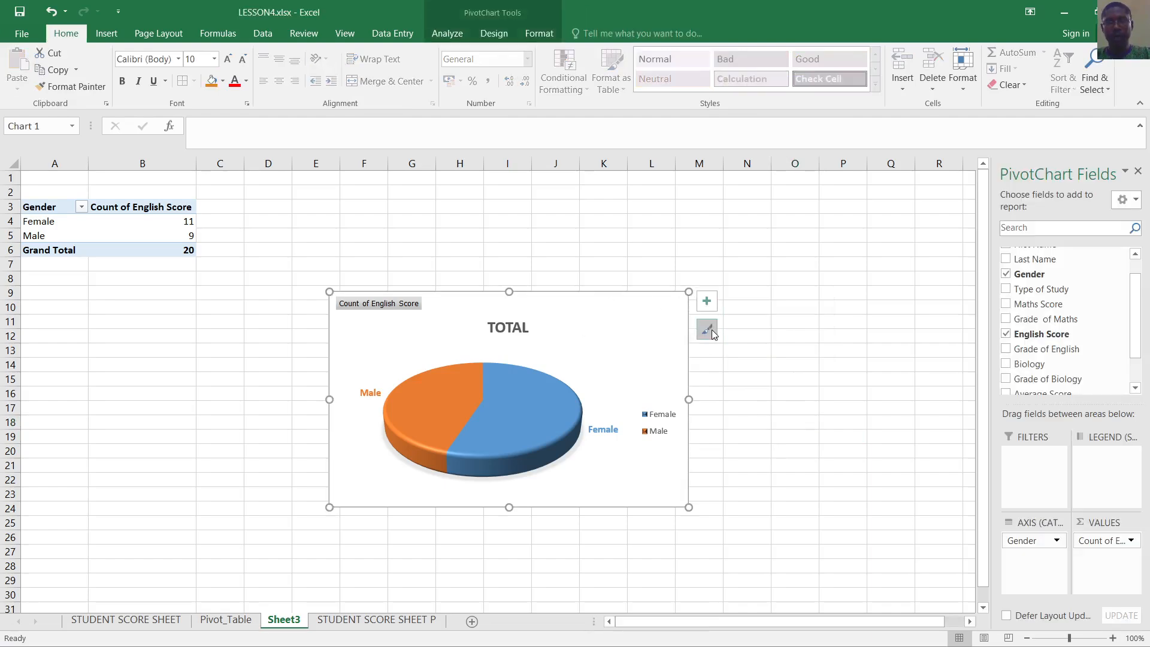
left_click(708, 330)
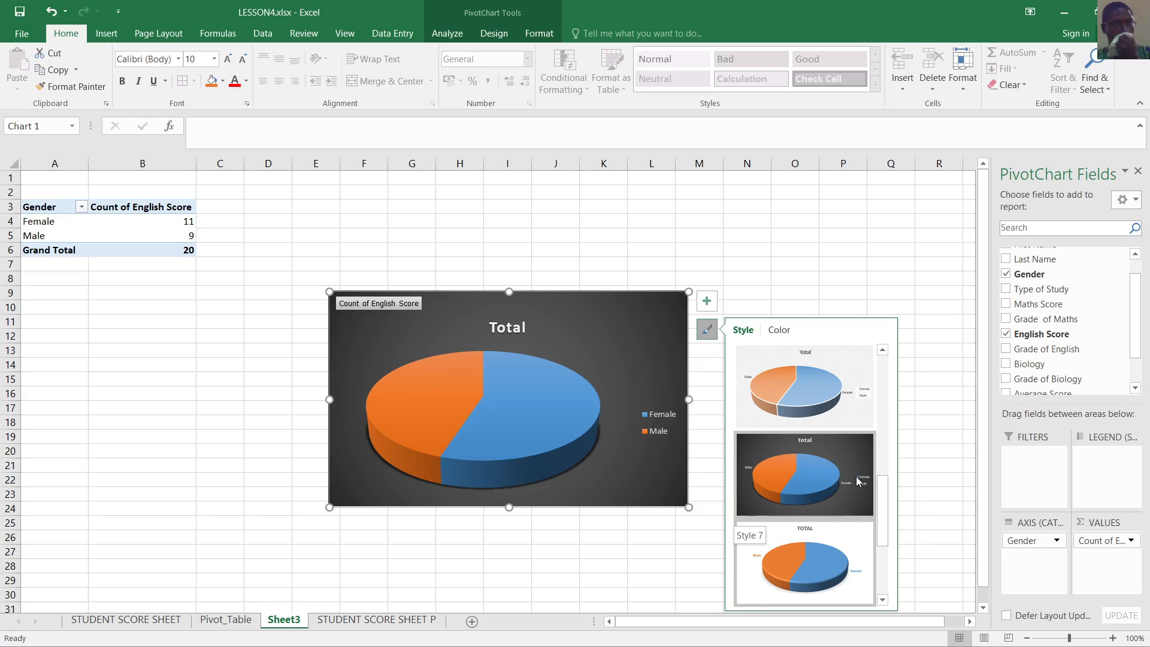
left_click(873, 261)
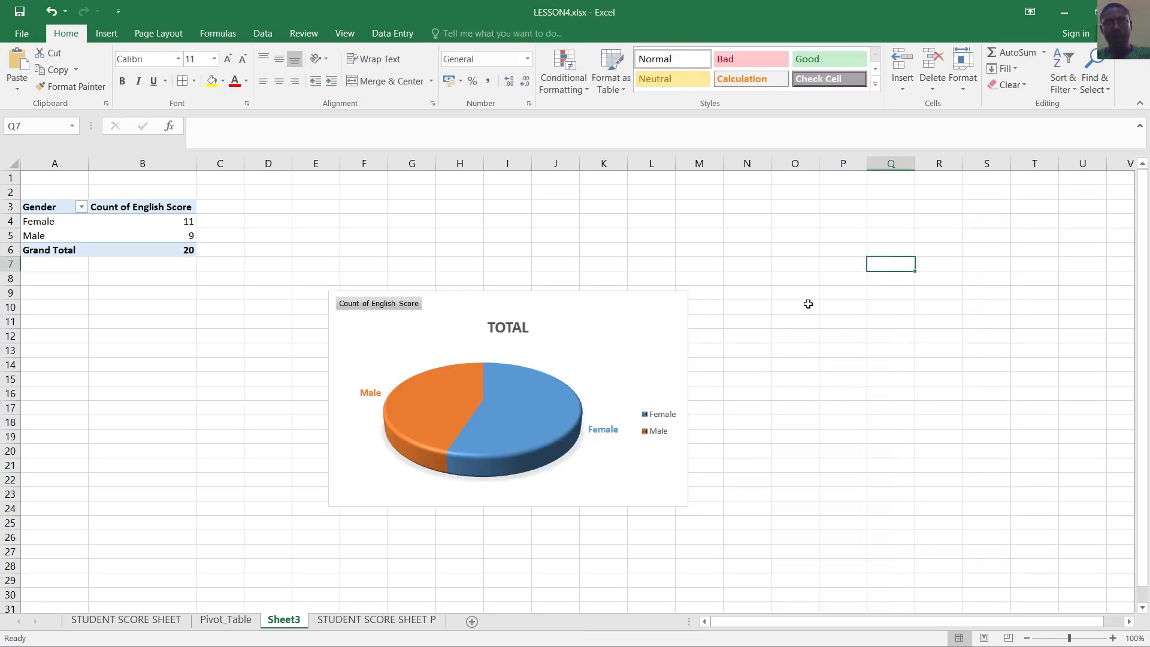
mouse_move(517, 407)
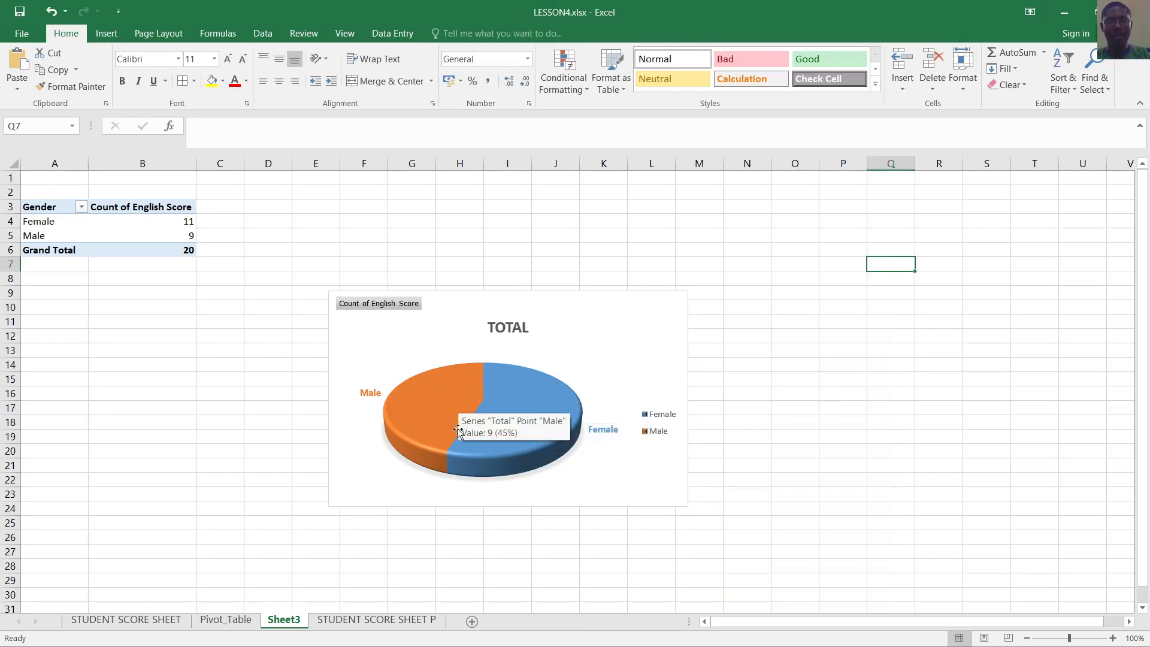
left_click(559, 400)
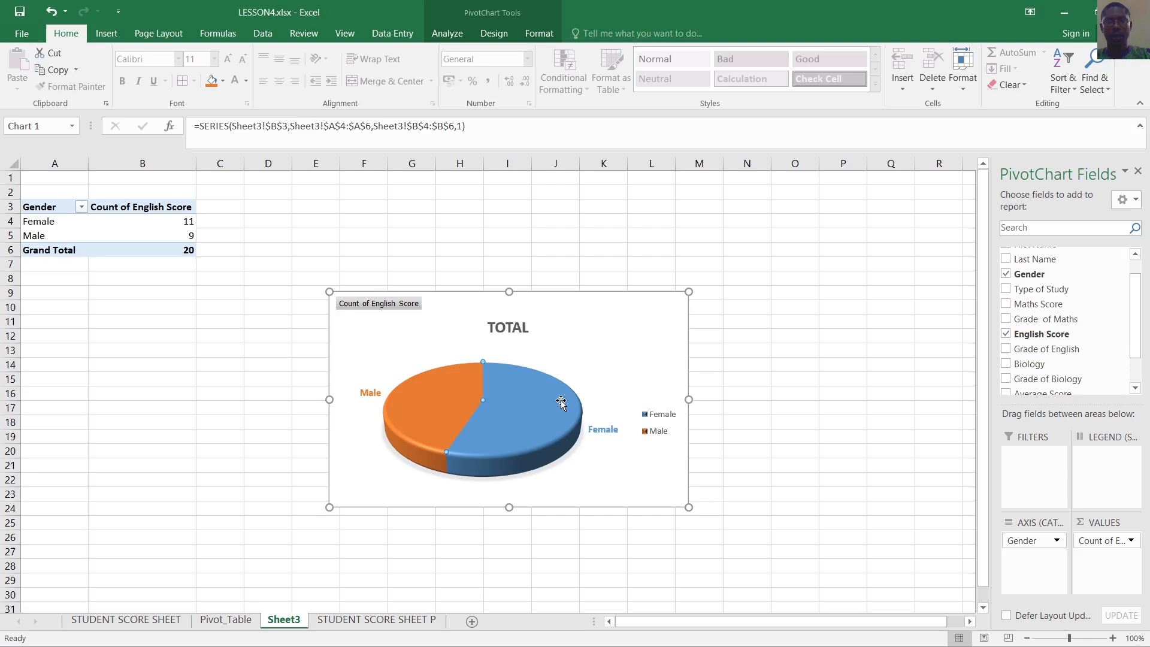
left_click(625, 332)
left_click(785, 363)
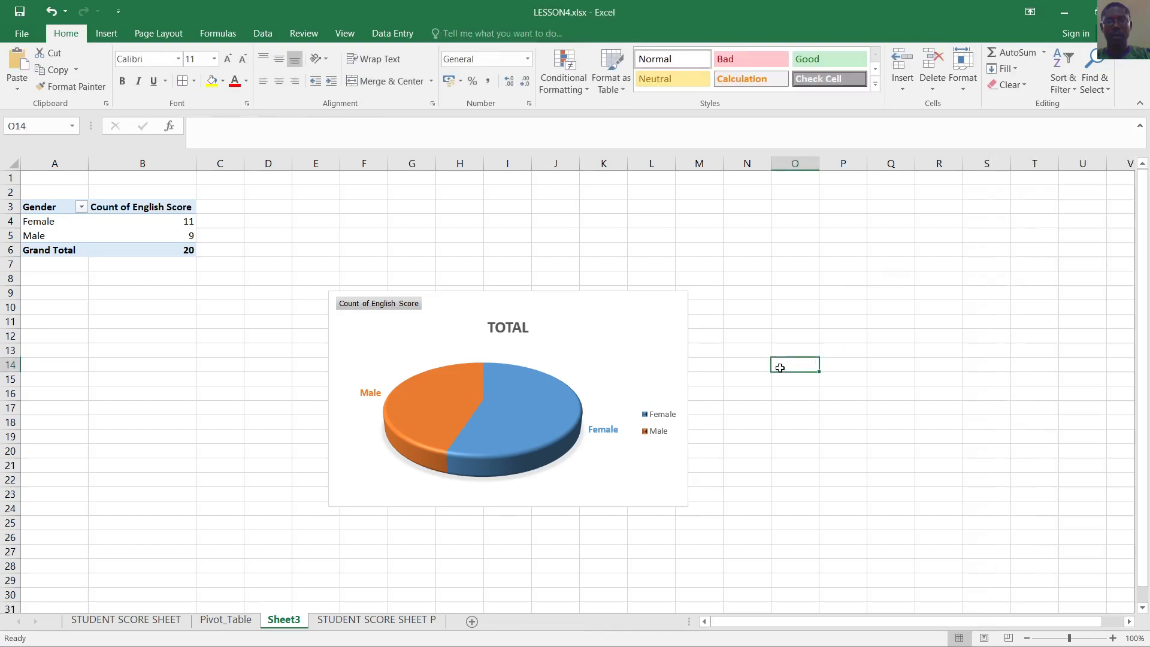
Select the whole pie PivotChart and show its PivotChart Design options
left_click(586, 338)
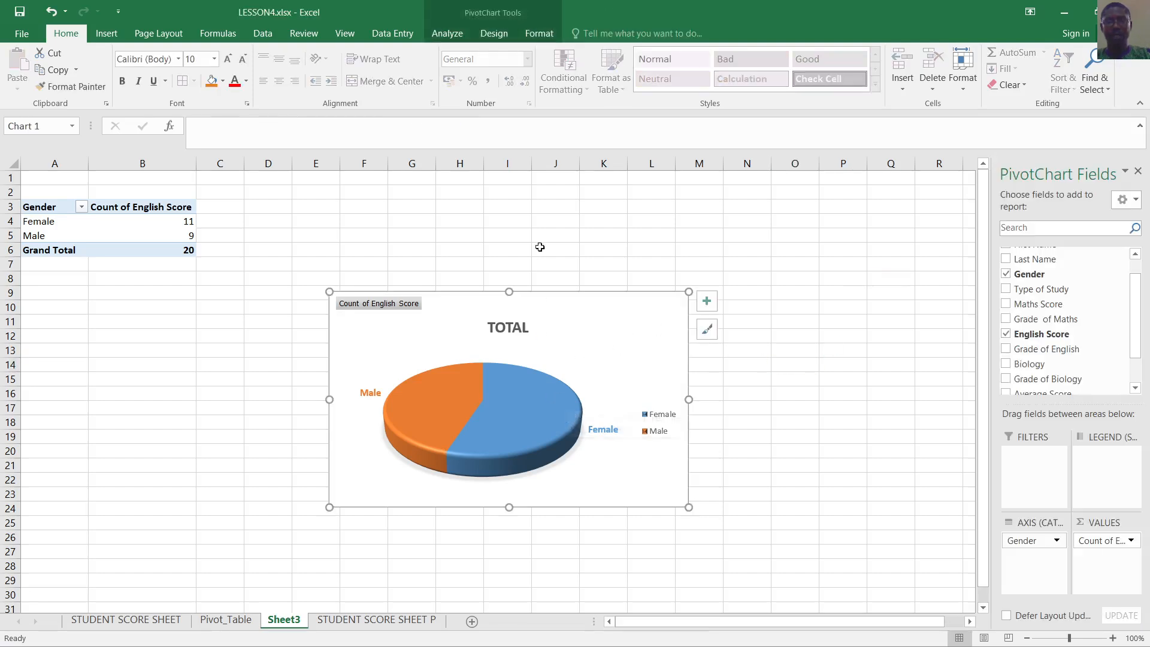
left_click(494, 31)
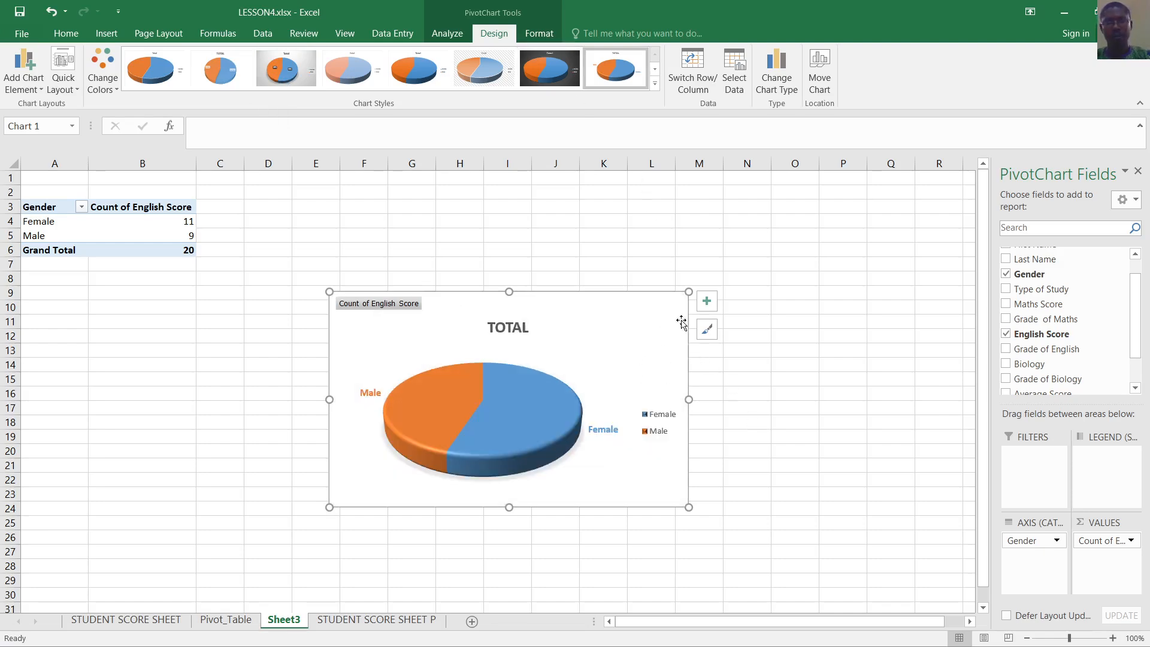
Turn the pie's slice labels into data callouts reading Male 45% and Female 55%
left_click(709, 306)
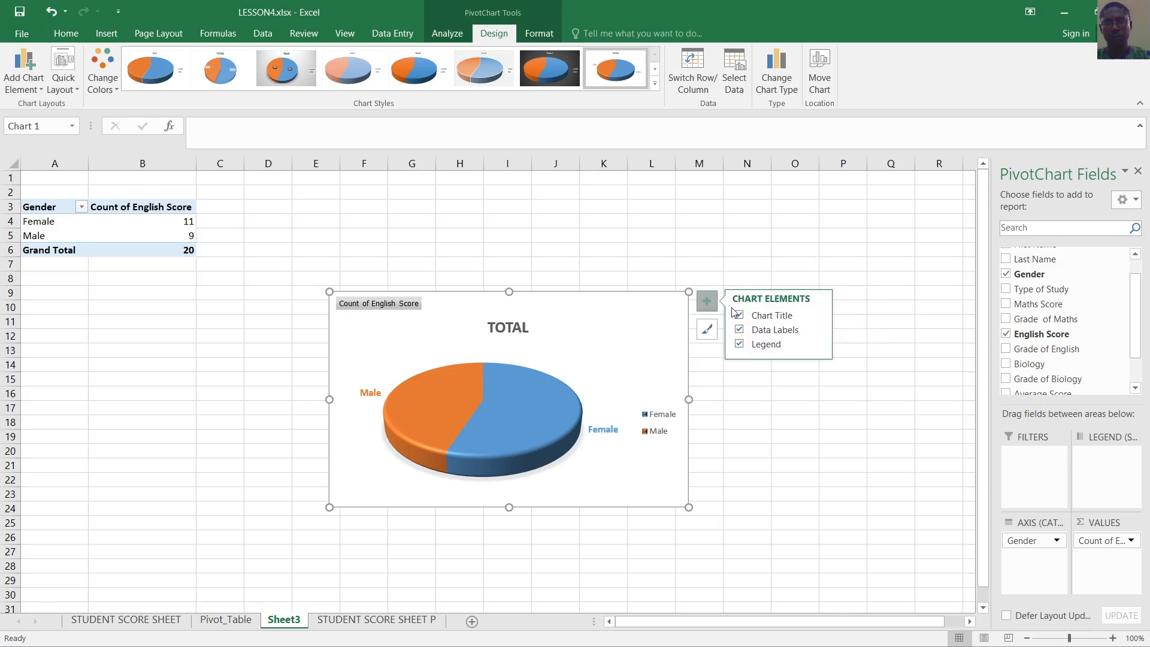
left_click(818, 331)
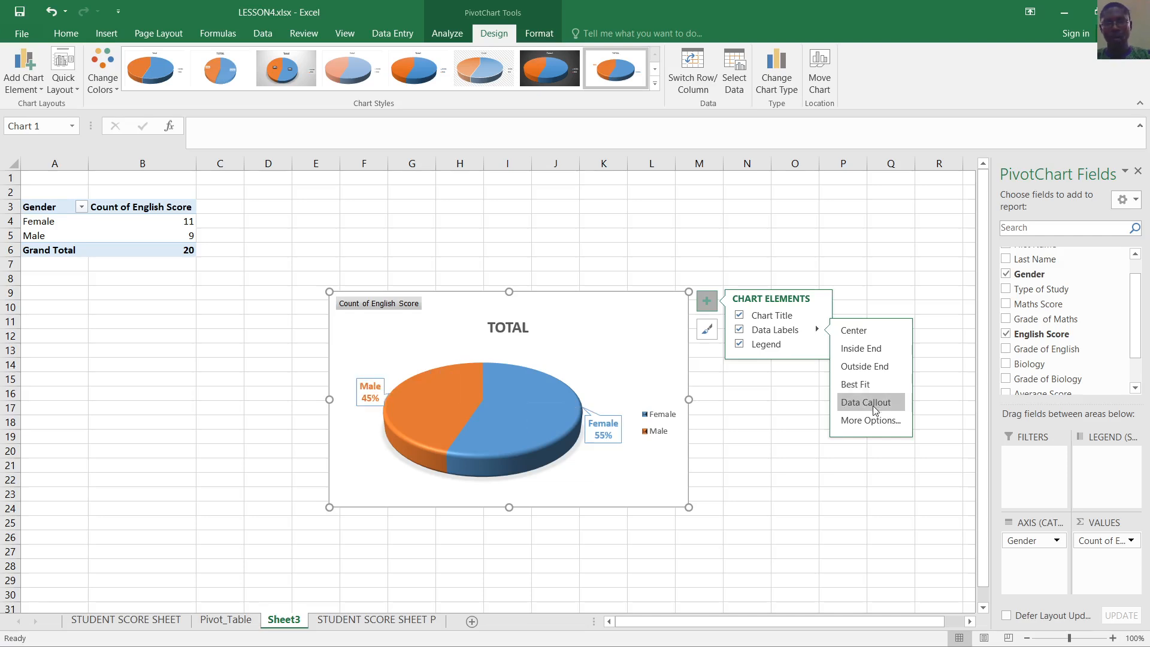
left_click(862, 403)
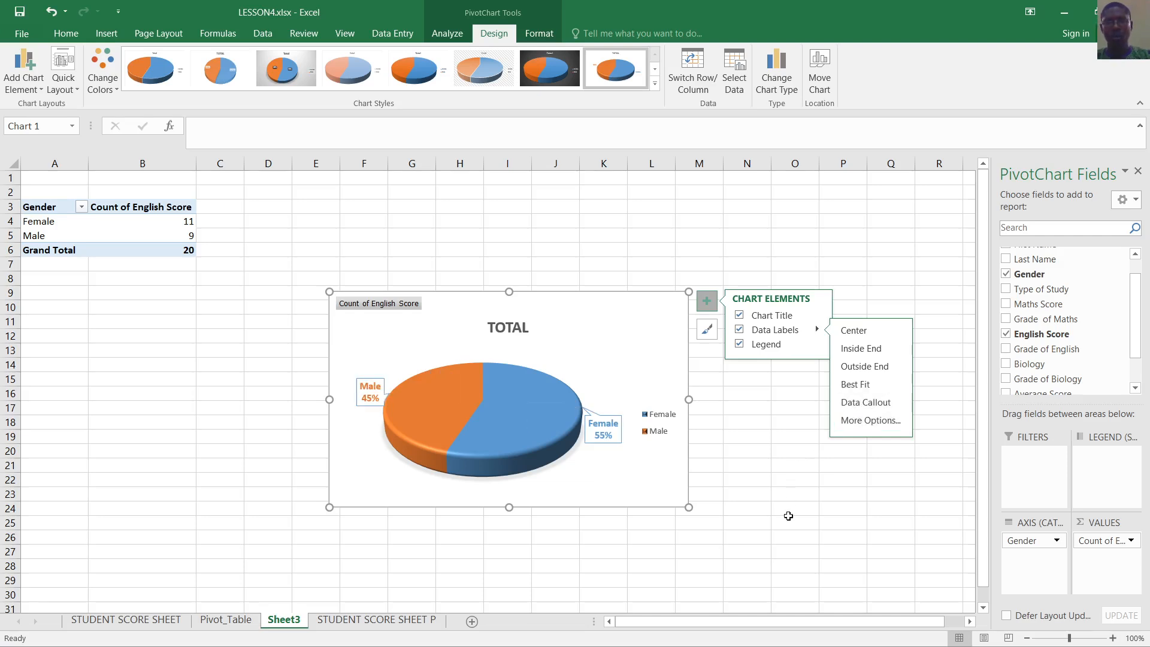
Deselect the pie chart and switch to the Pivot_Table sheet
left_click(788, 510)
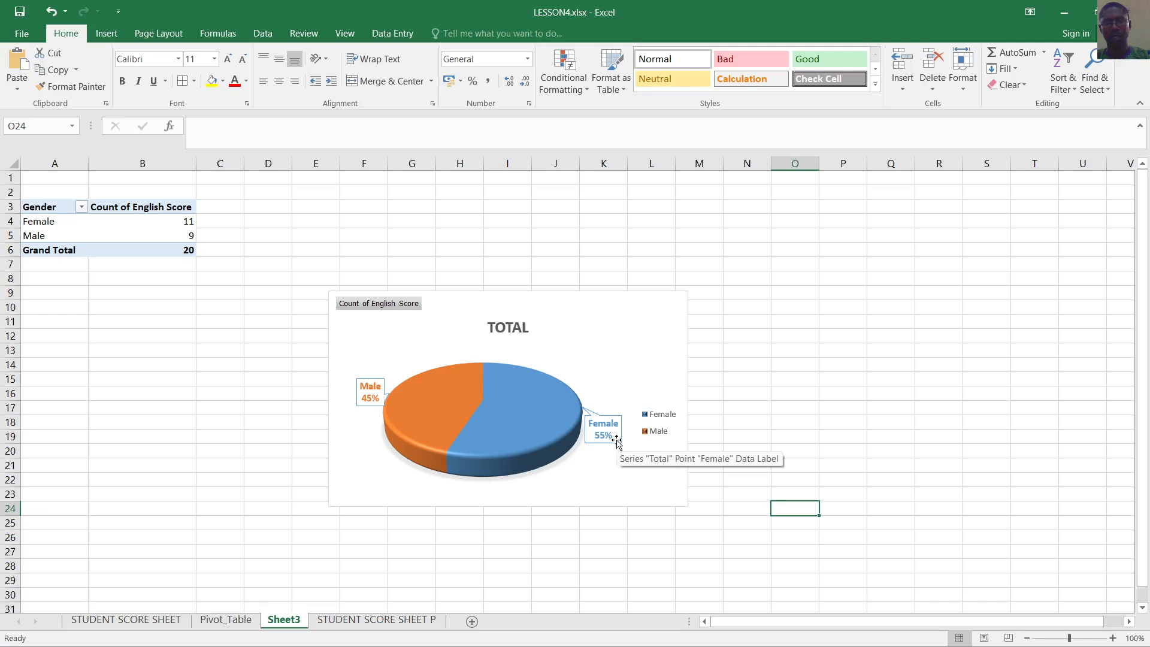
left_click(875, 381)
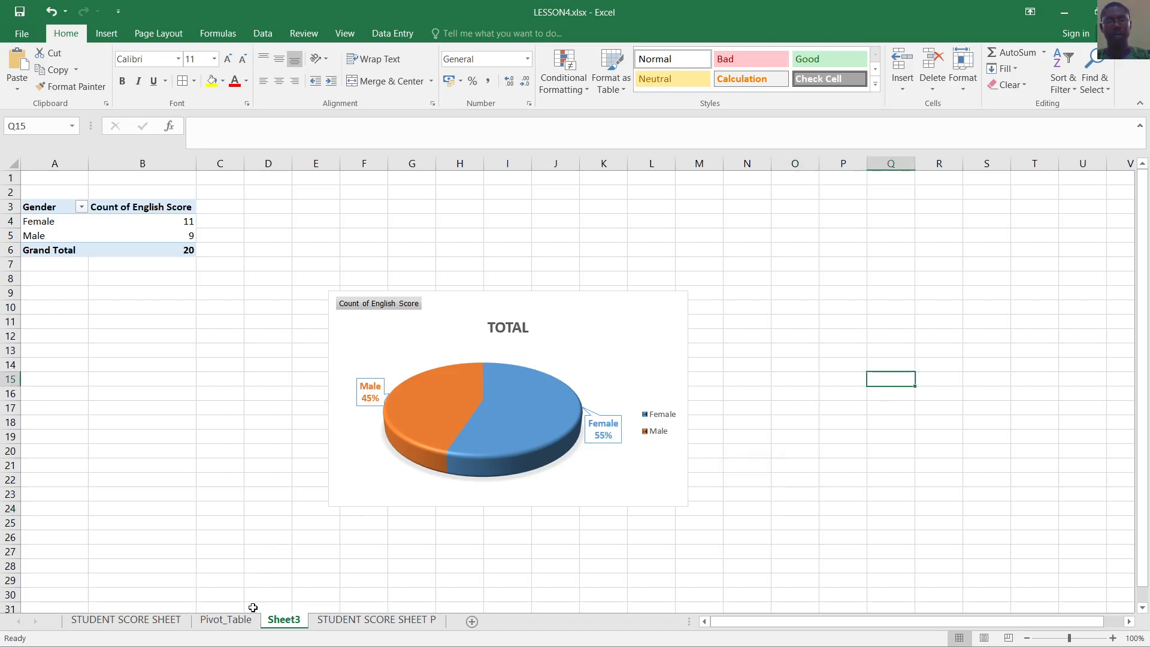
left_click(230, 623)
Select the Arts, Commercial and Science counts and open the full Insert Chart dialog
left_click(484, 493)
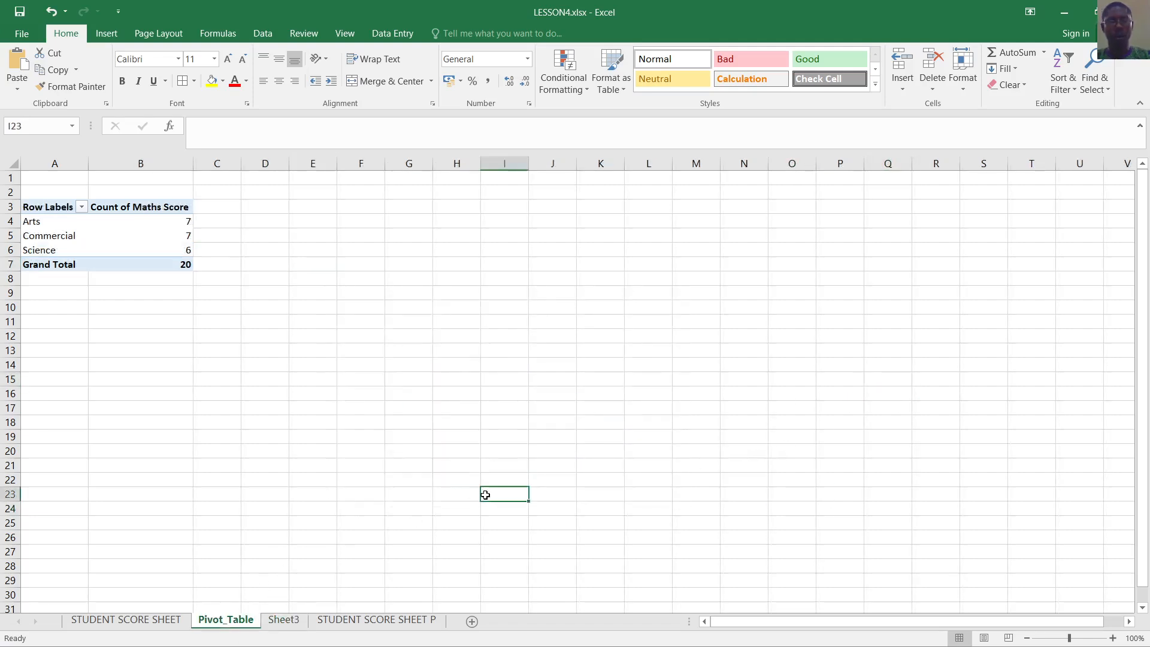
left_click_drag(47, 224, 123, 248)
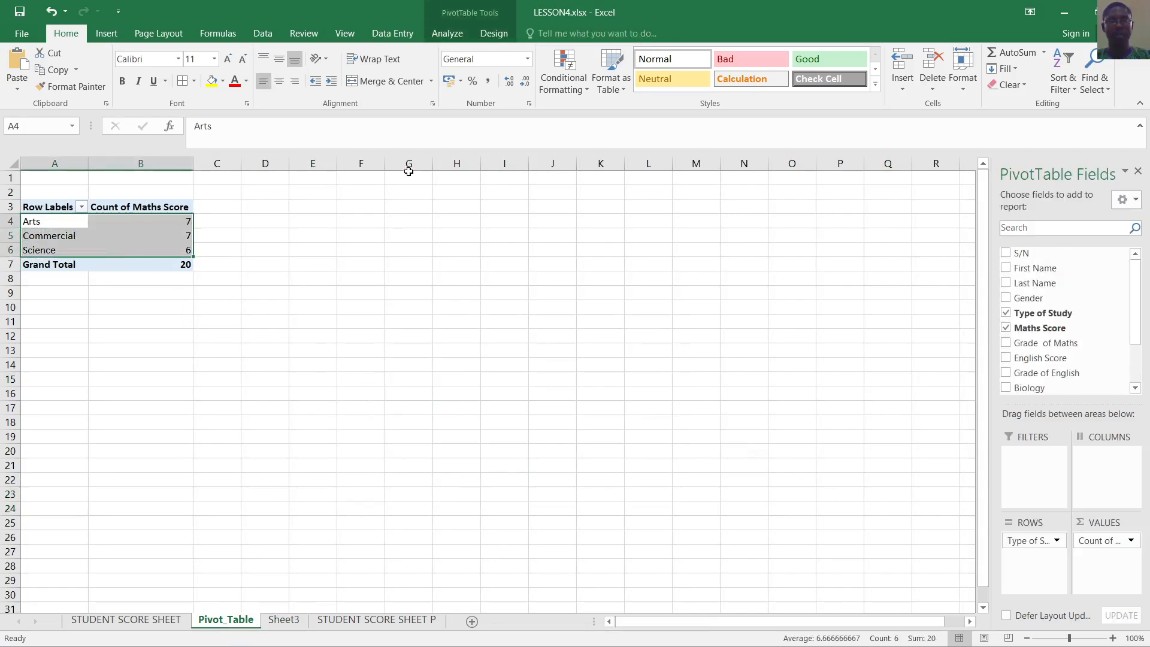
left_click(104, 35)
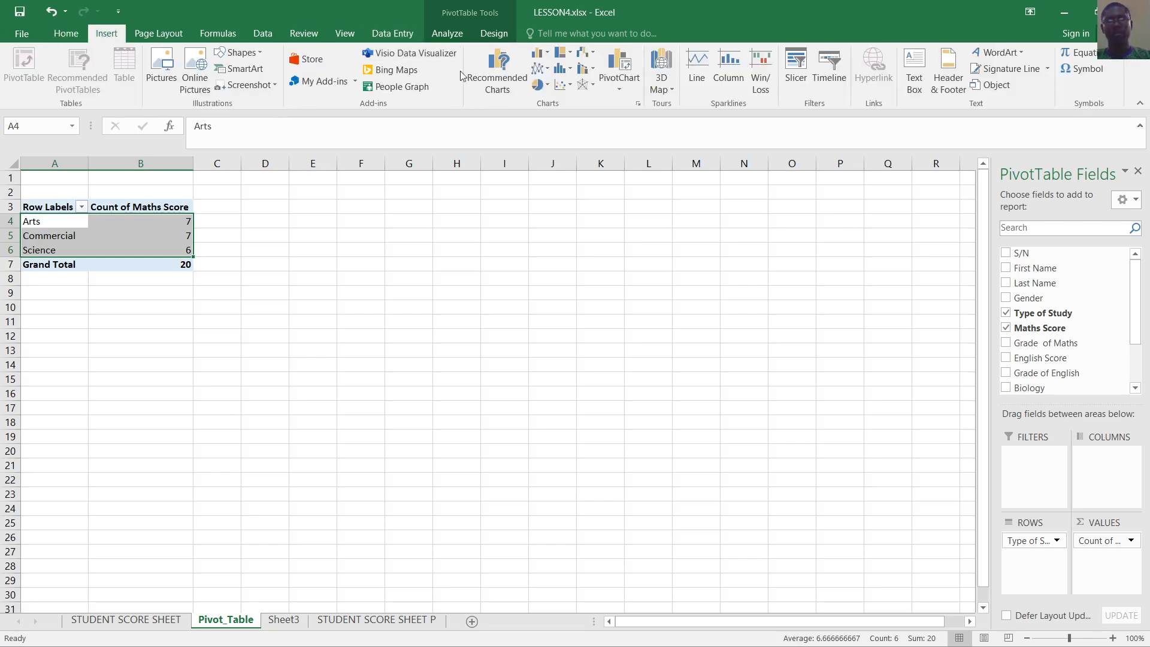
left_click(637, 104)
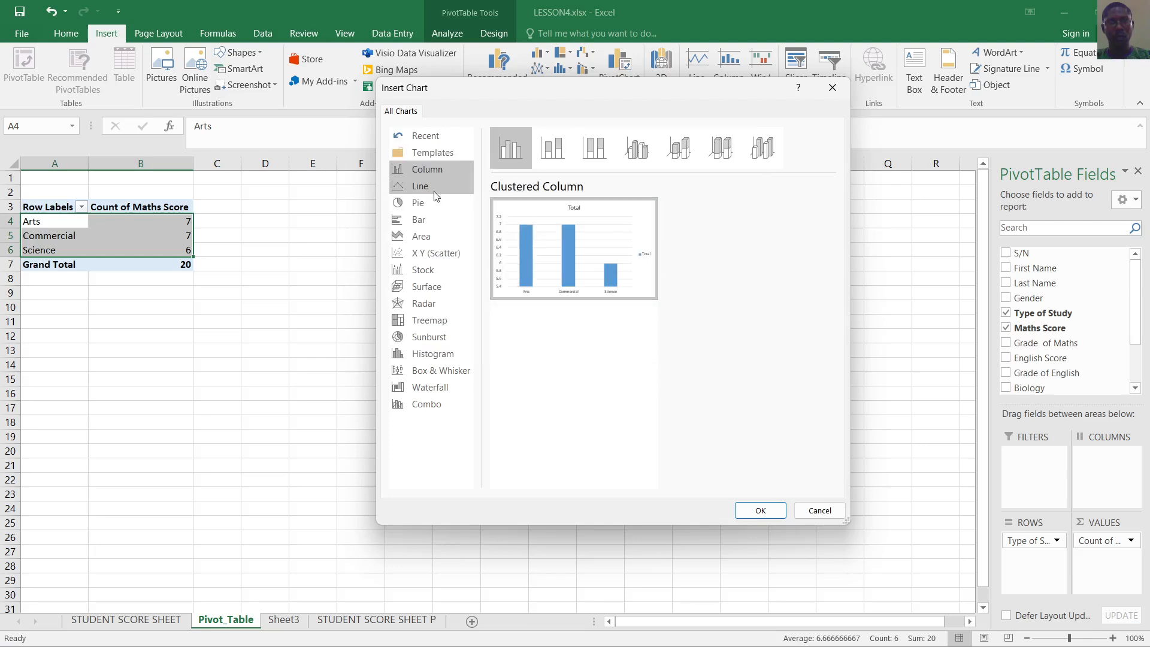
Insert a 3-D Clustered Column PivotChart showing Arts 7, Commercial 7 and Science 6
left_click(426, 220)
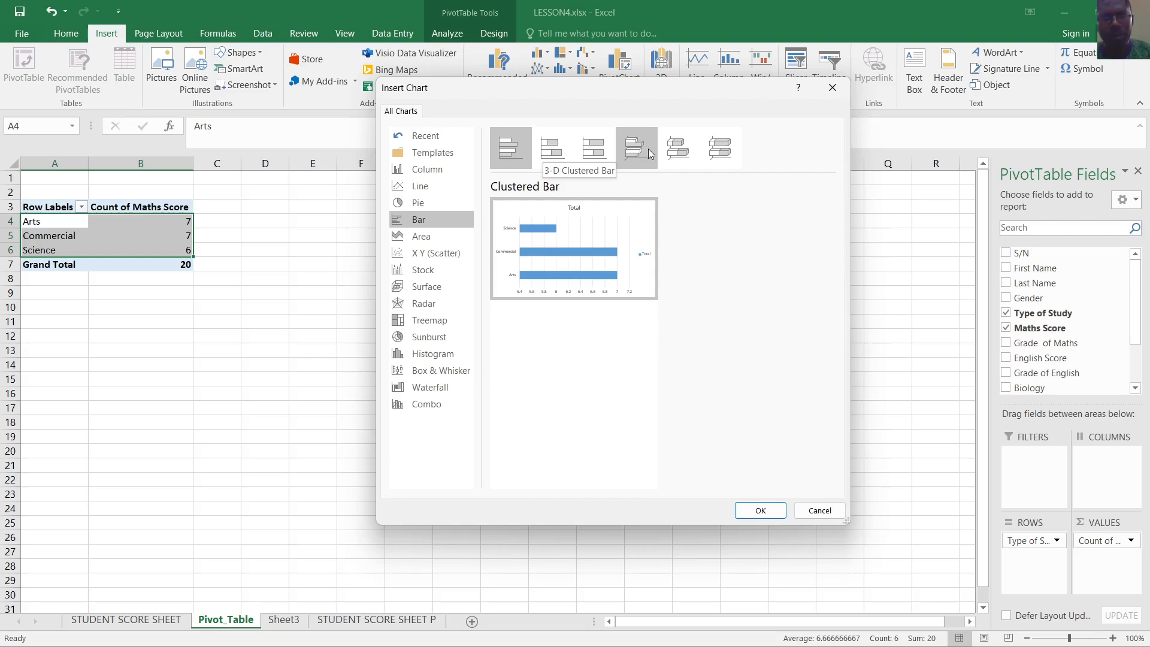
left_click(420, 169)
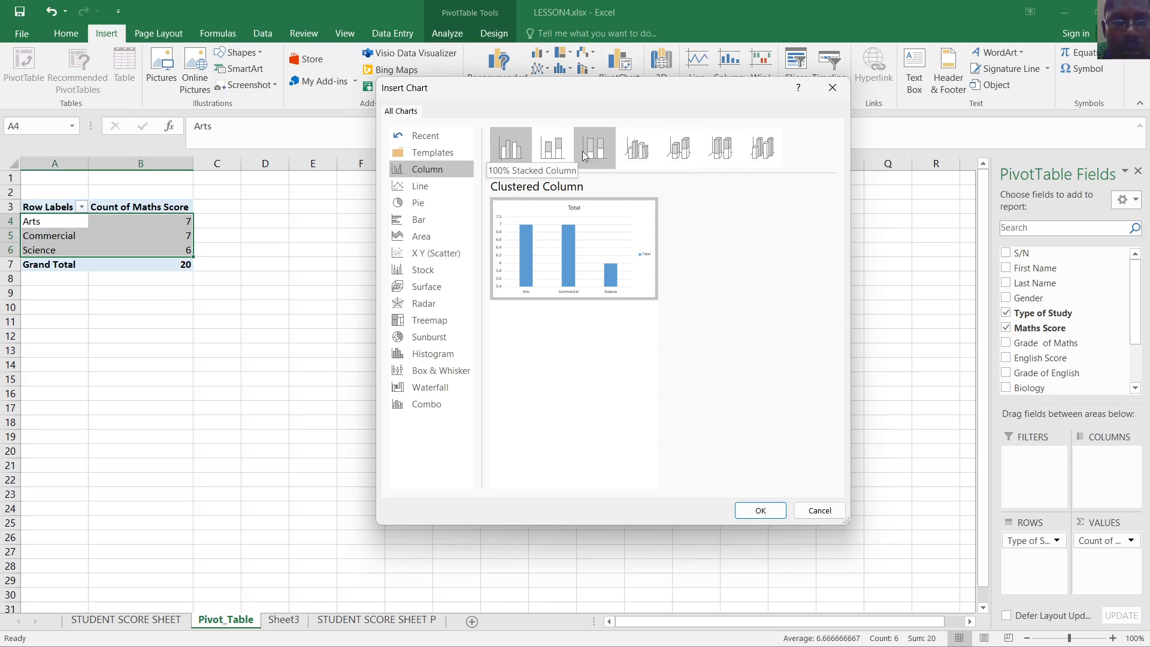
left_click(646, 159)
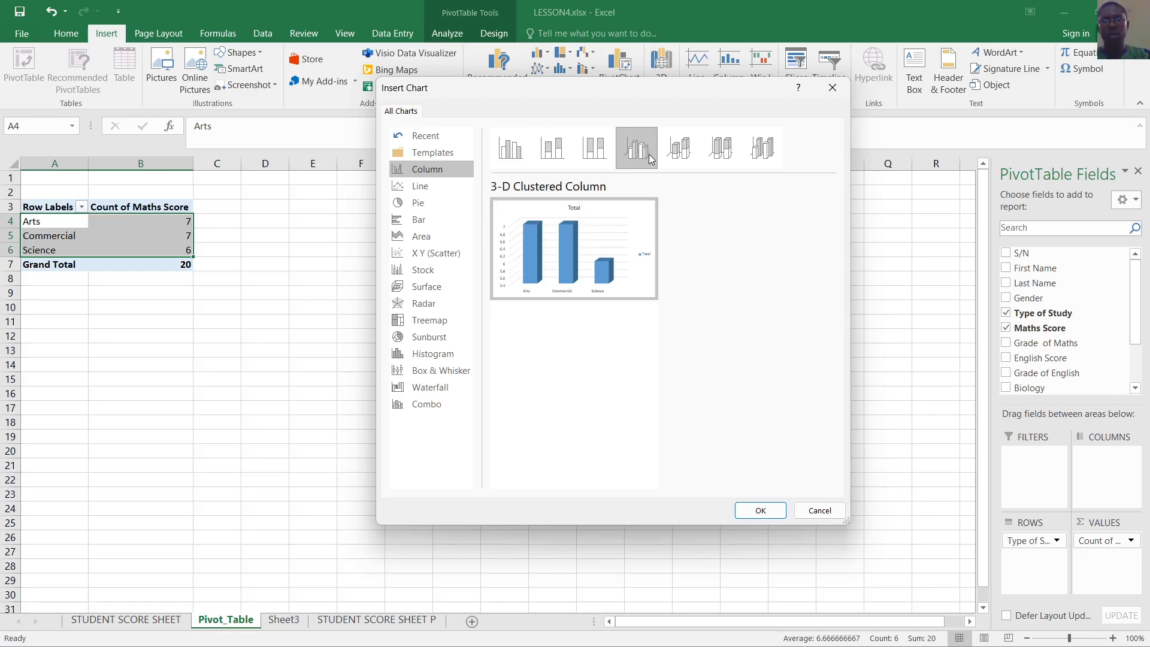
left_click(760, 511)
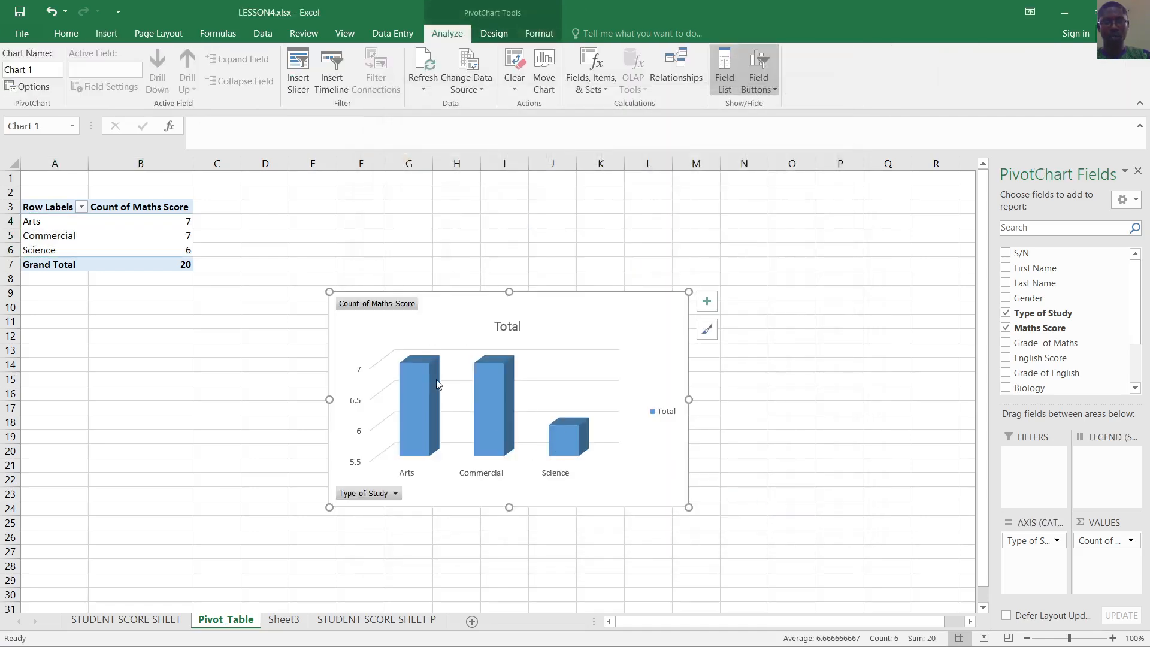
Replace the column chart's Total title with 'SCORES BY TYPE OF STUDY', correcting a typo
left_click(795, 441)
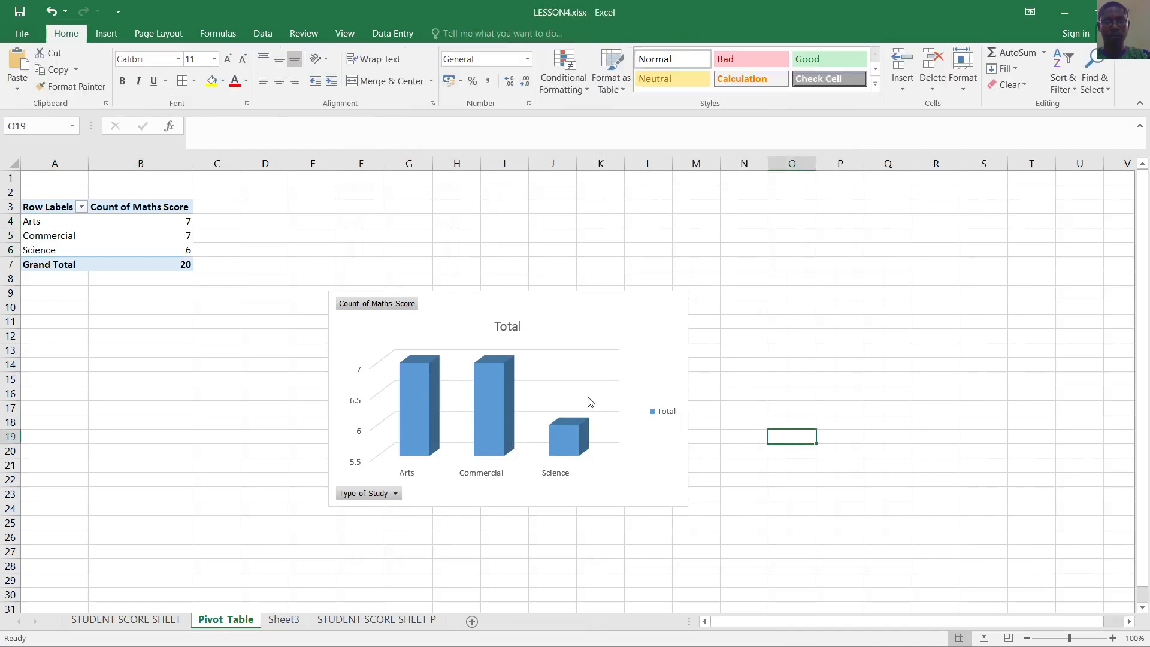
double_click(522, 329)
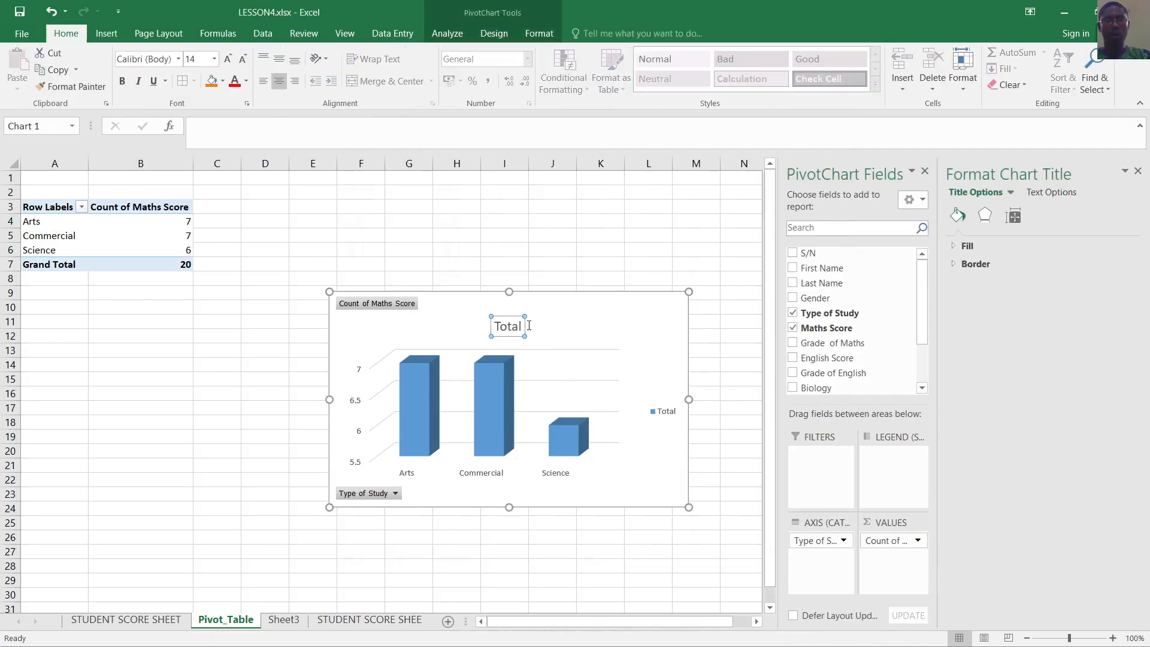
left_click(1138, 171)
left_click(742, 392)
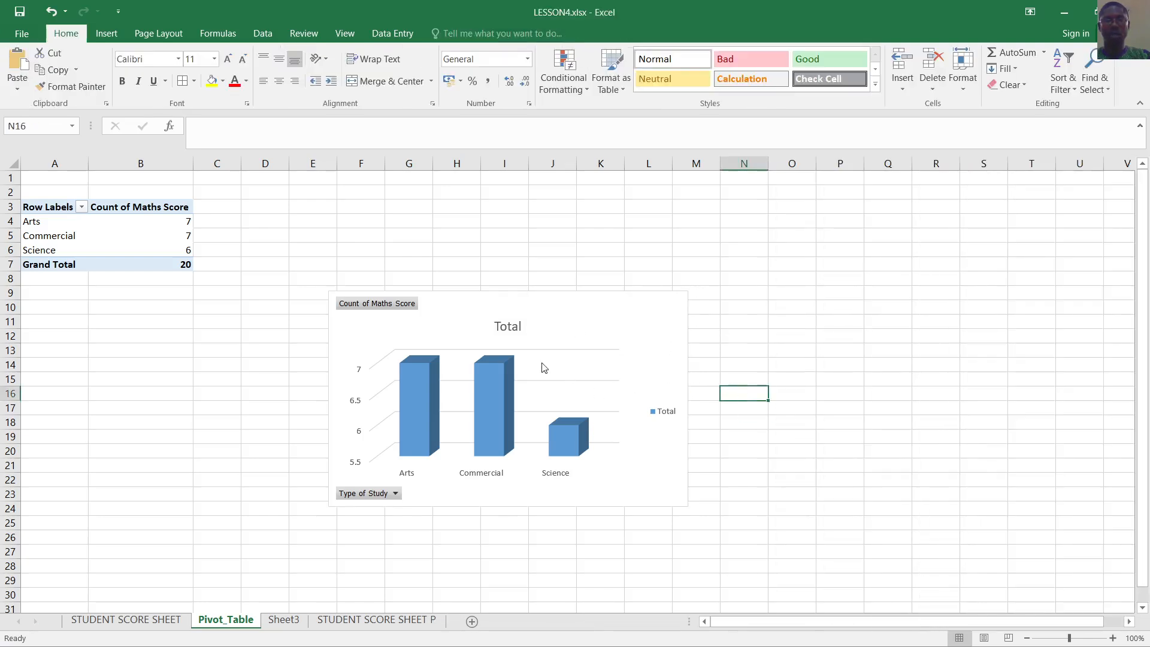
left_click(507, 328)
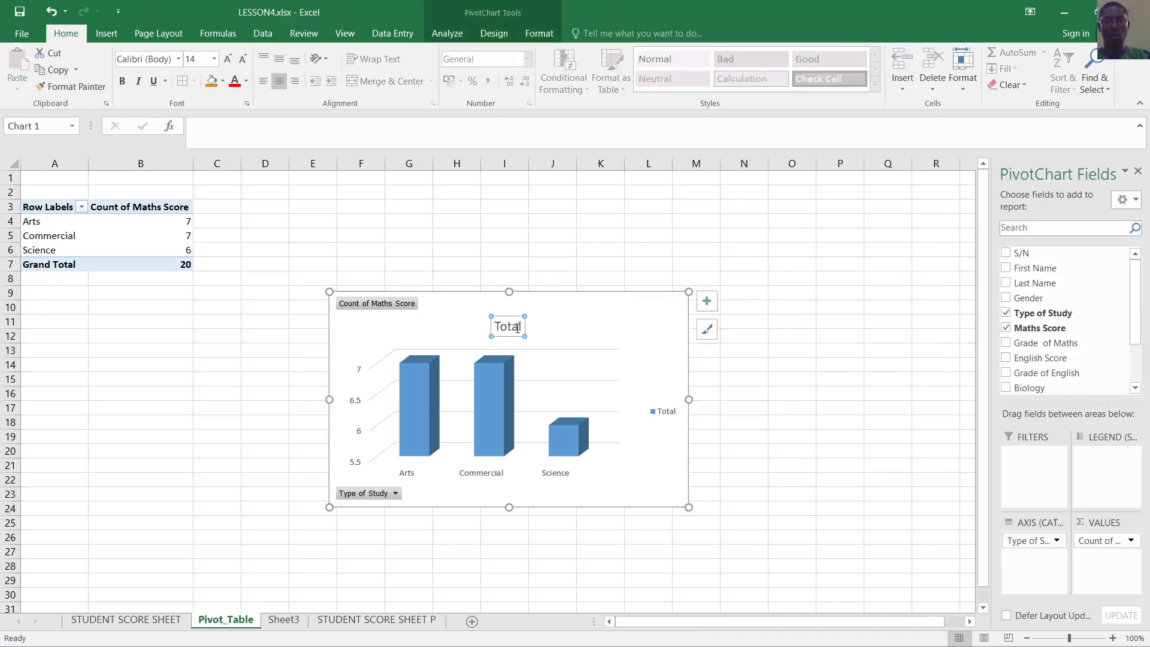
double_click(518, 328)
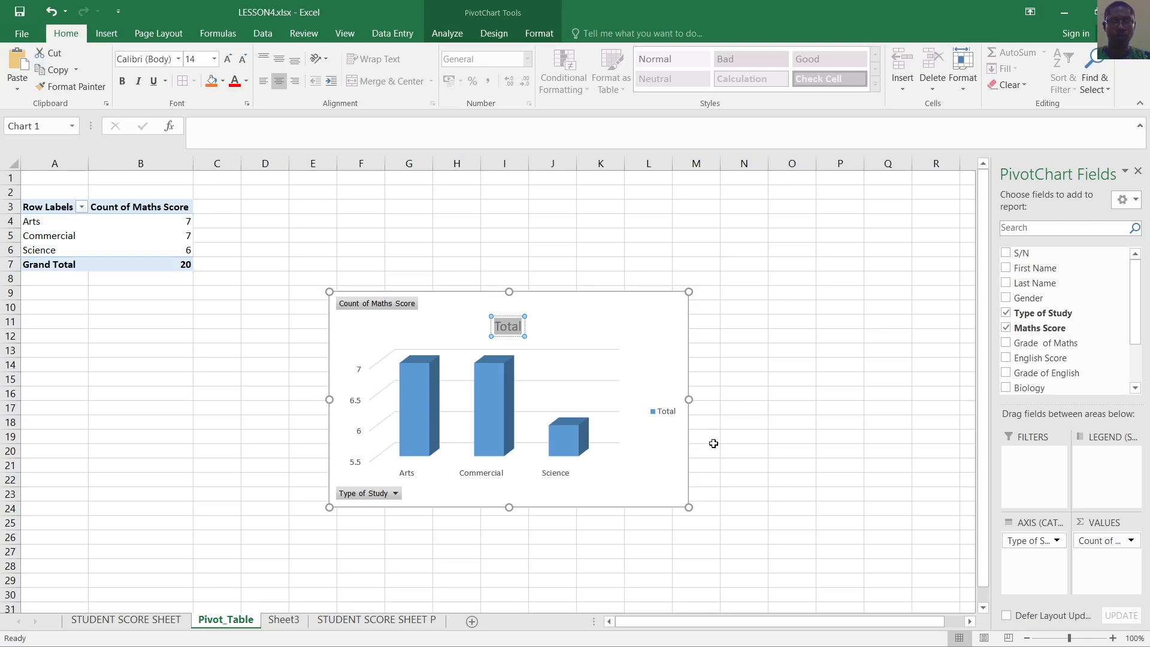
type("SCORE")
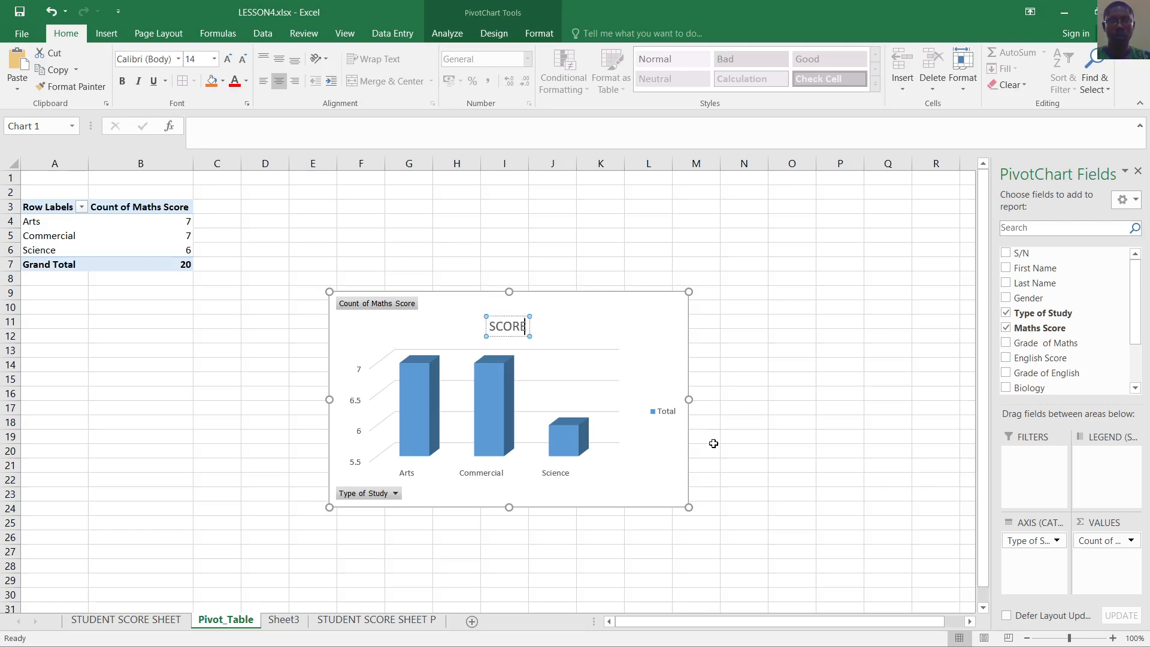
type("S BY TYOPE")
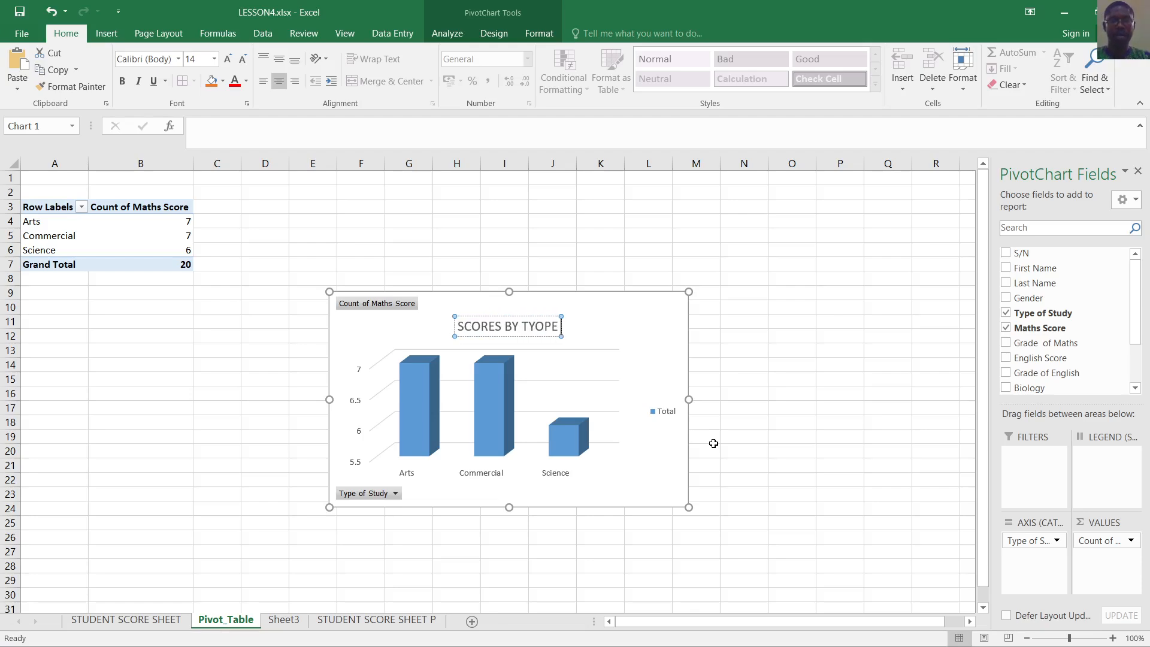
key("BackSpace")
key("BackSpace")
key("BackSpace")
type("PE OF STUDY")
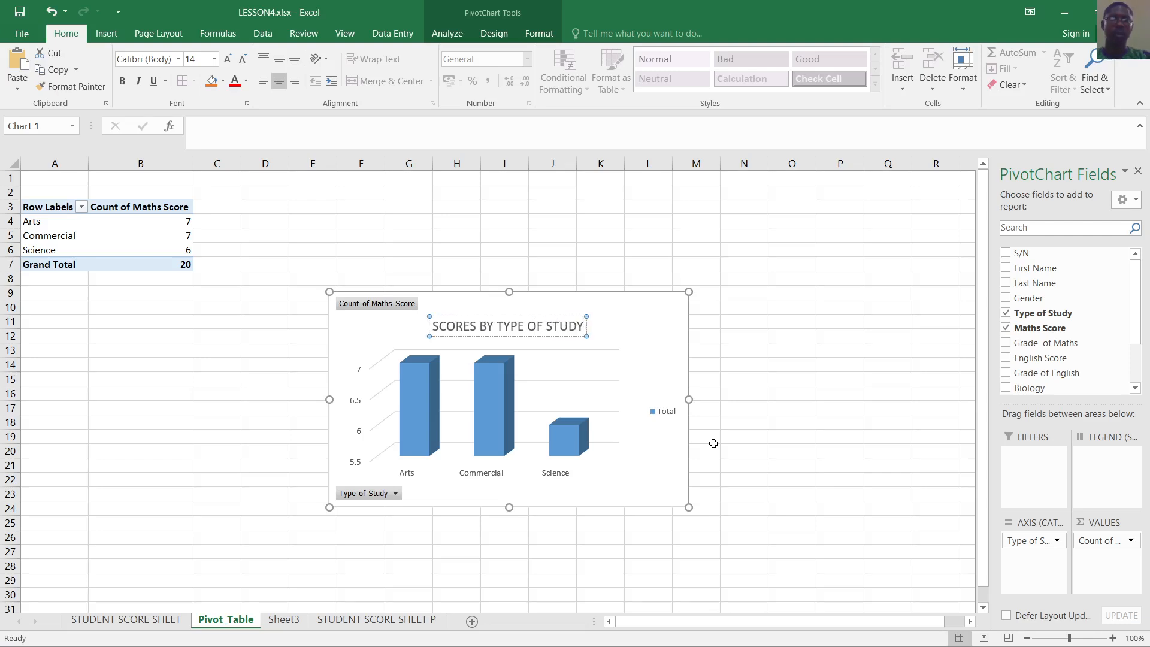
left_click(818, 377)
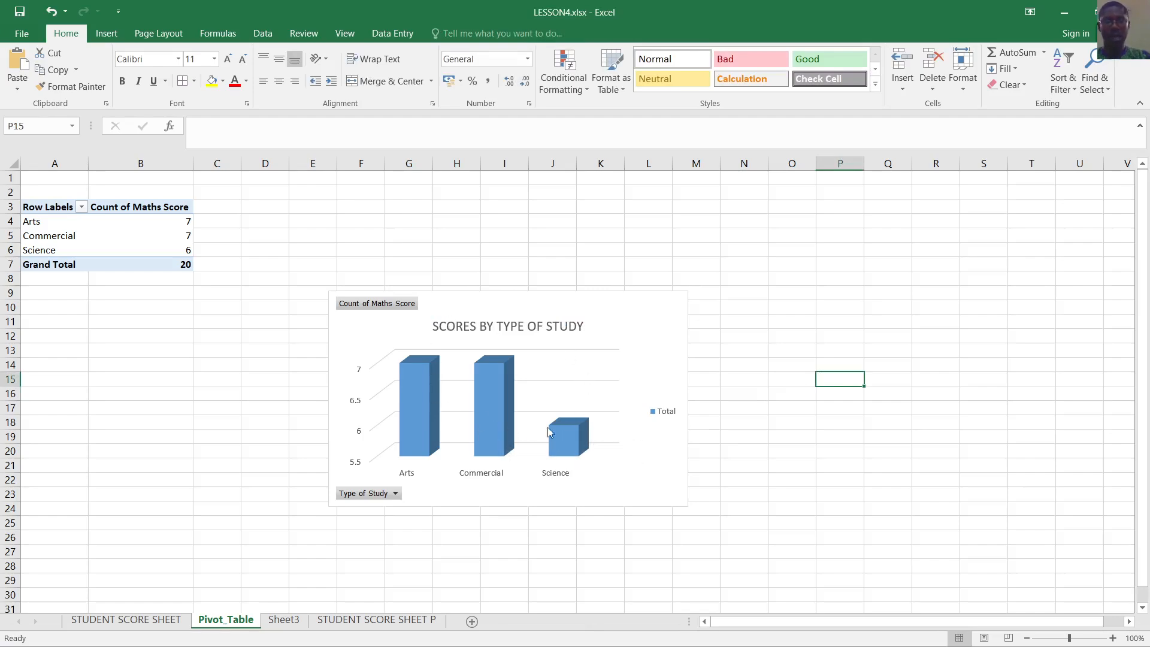
Check the Type of Study filter on the pivot table, leaving it unchanged
left_click(395, 494)
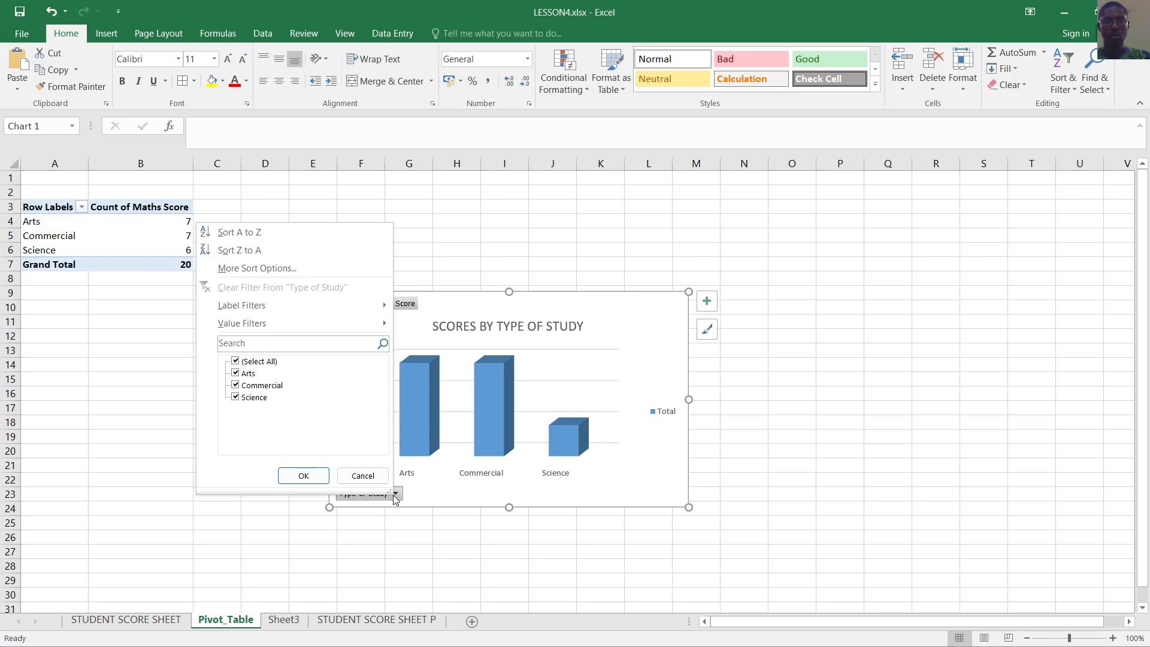
left_click(894, 403)
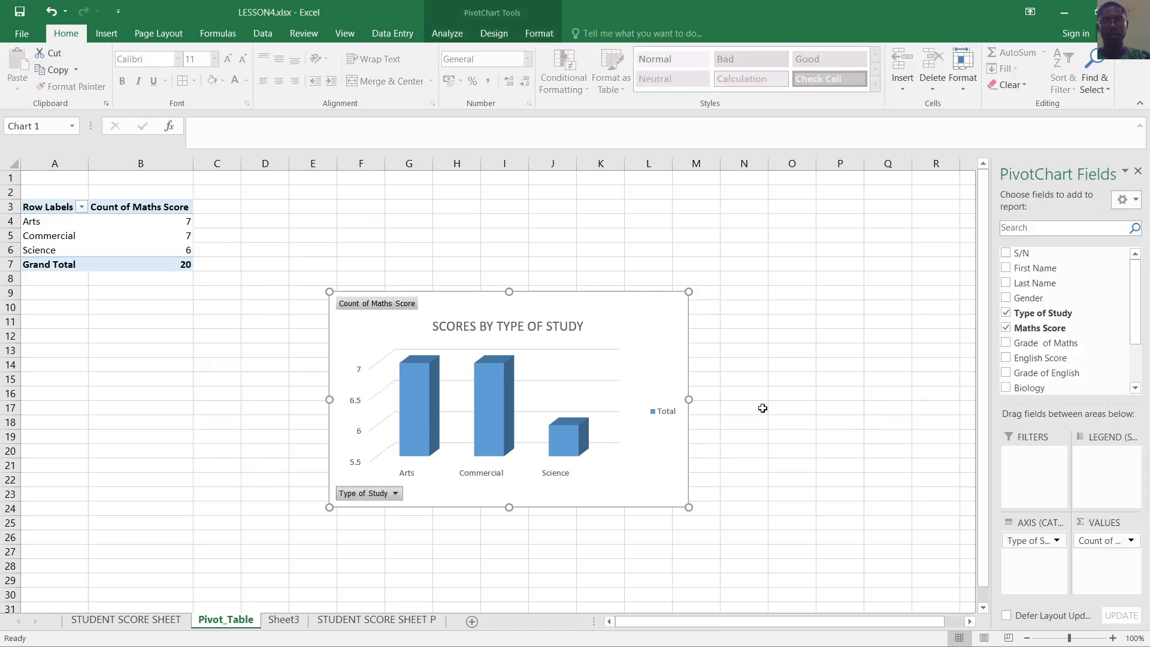
left_click(775, 209)
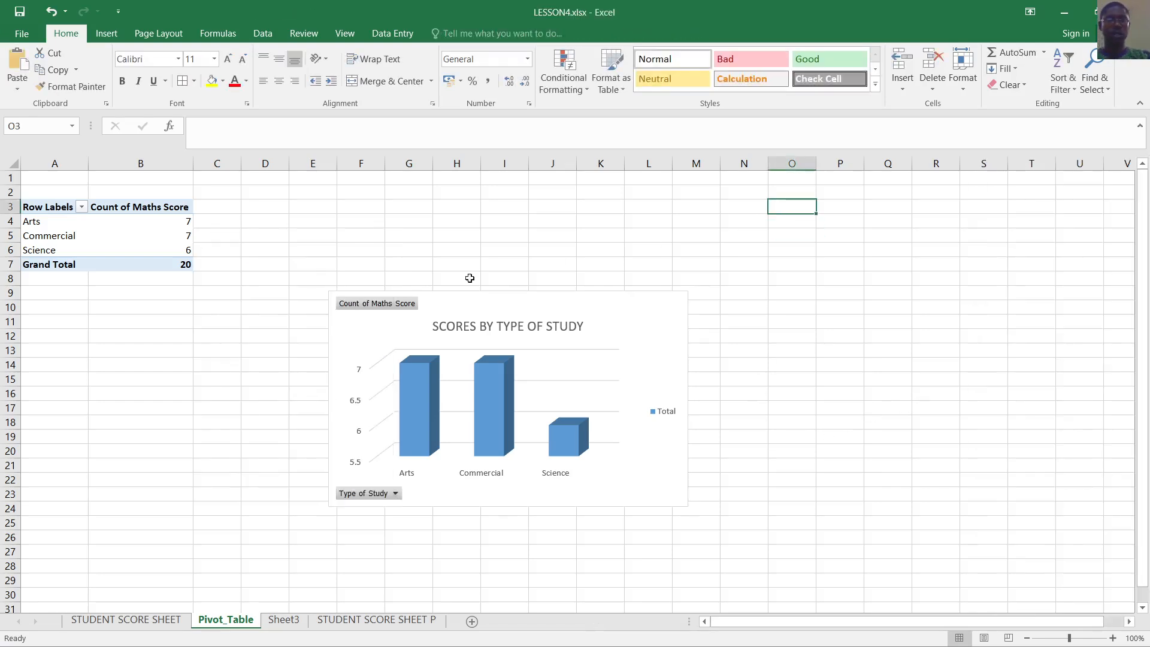
scroll(646, 385, "down", 3)
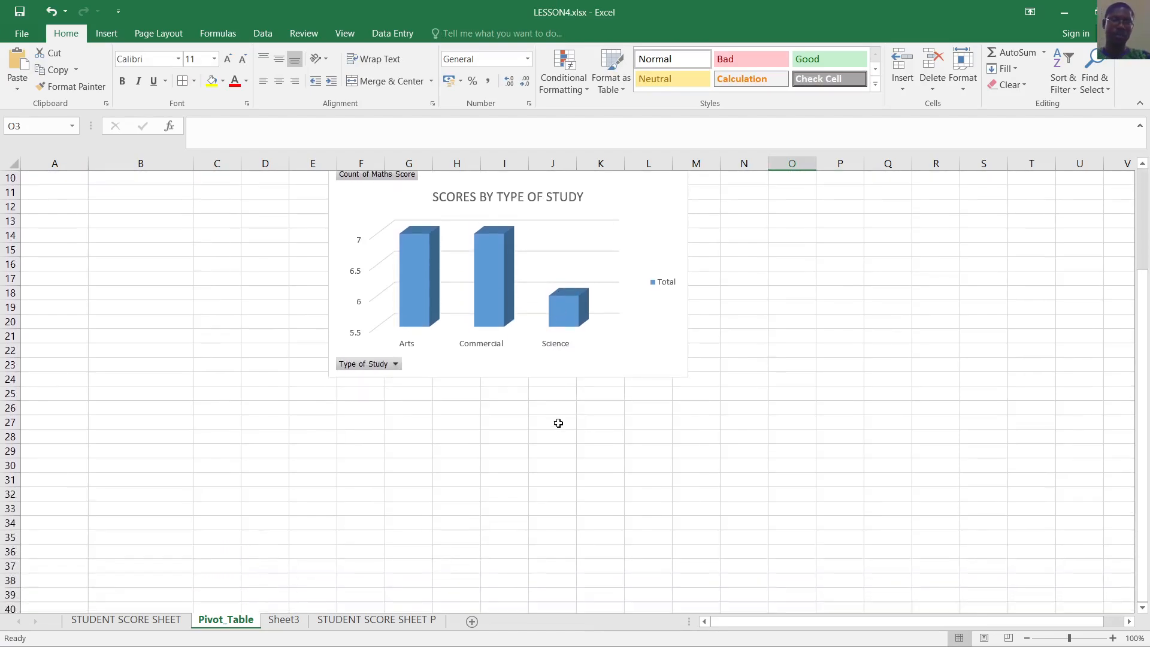
scroll(558, 424, "up", 2)
Move the column chart up and left toward the pivot table, then go to Sheet3
left_click_drag(628, 264, 576, 216)
scroll(731, 349, "up", 1)
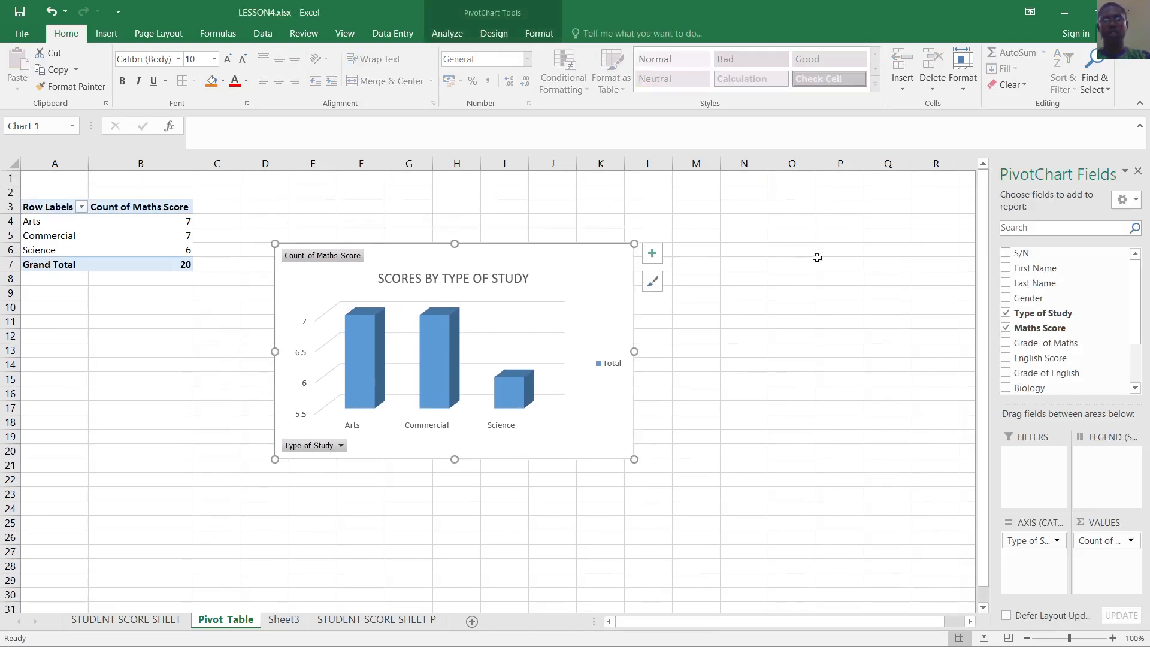
left_click(838, 293)
scroll(819, 391, "down", 1)
scroll(803, 395, "up", 1)
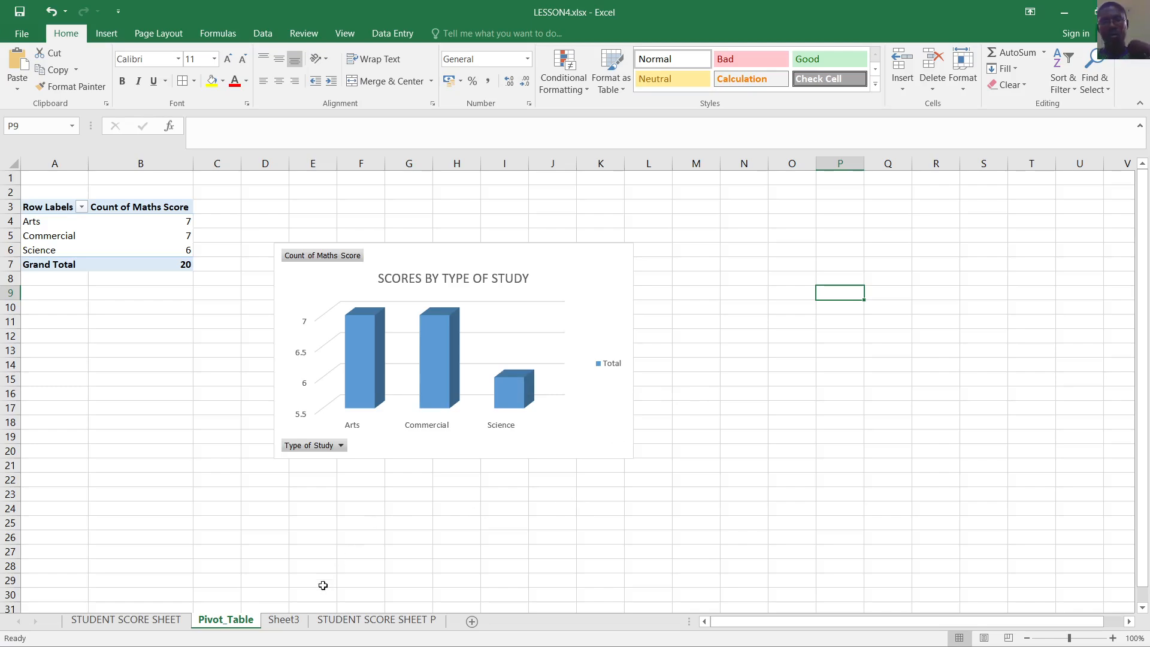
left_click(284, 619)
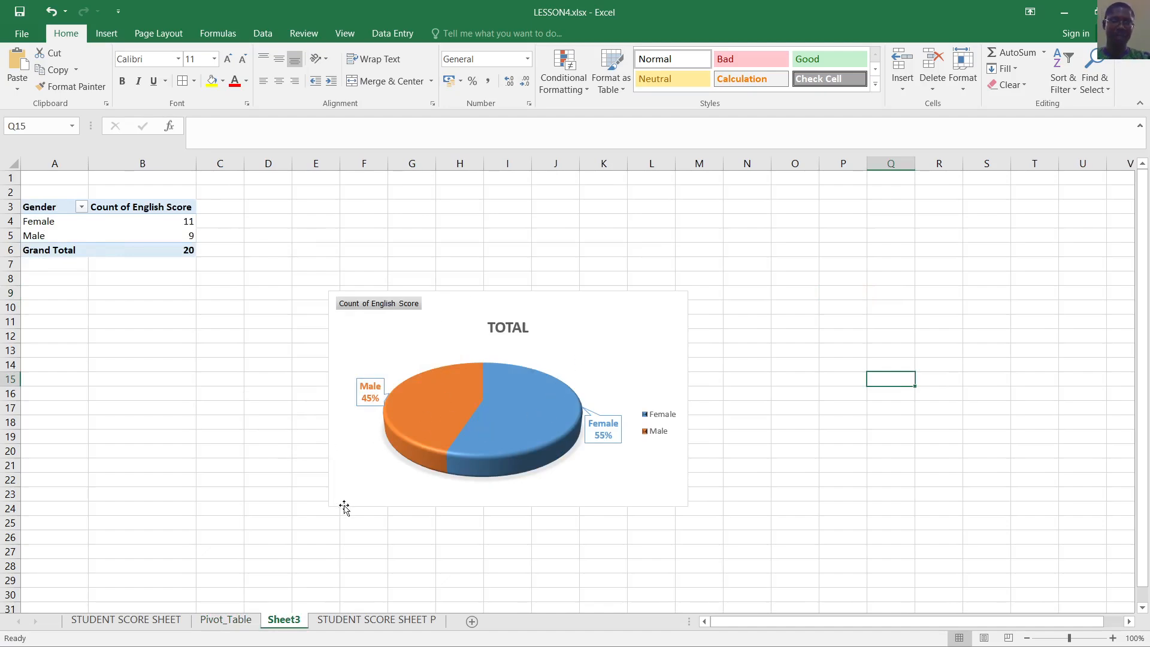
Switch to STUDENT SCORE SHEET P and select G9 to view its grade formula
left_click(365, 621)
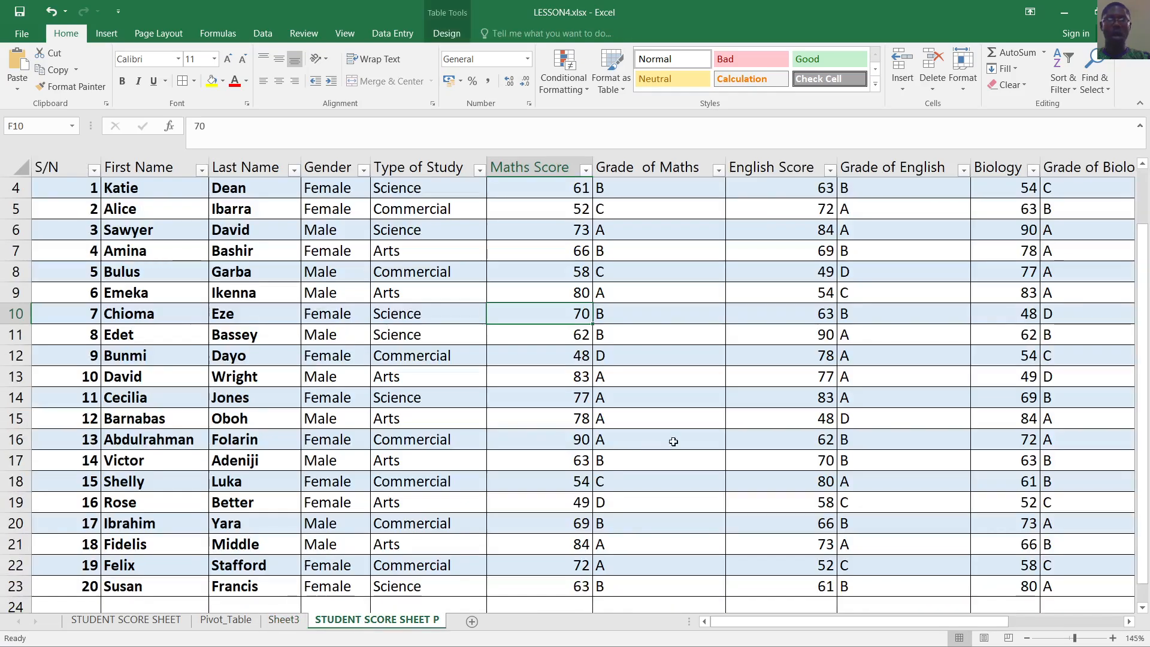
scroll(673, 438, "up", 1)
left_click(707, 400)
scroll(815, 392, "down", 2)
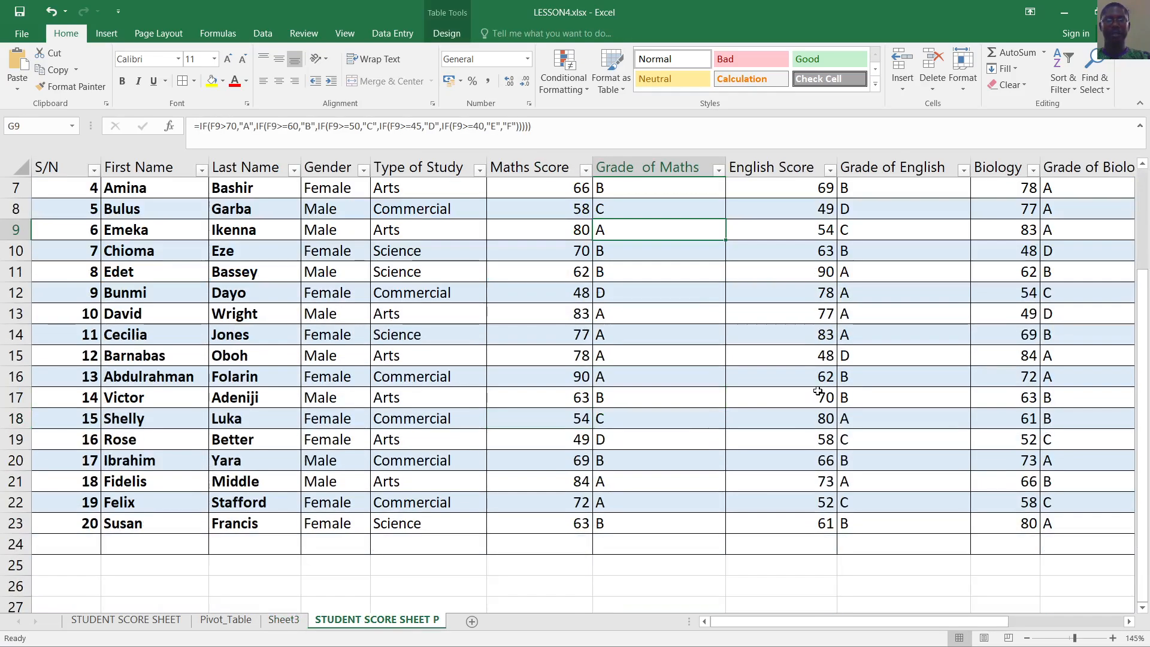
scroll(819, 346, "up", 2)
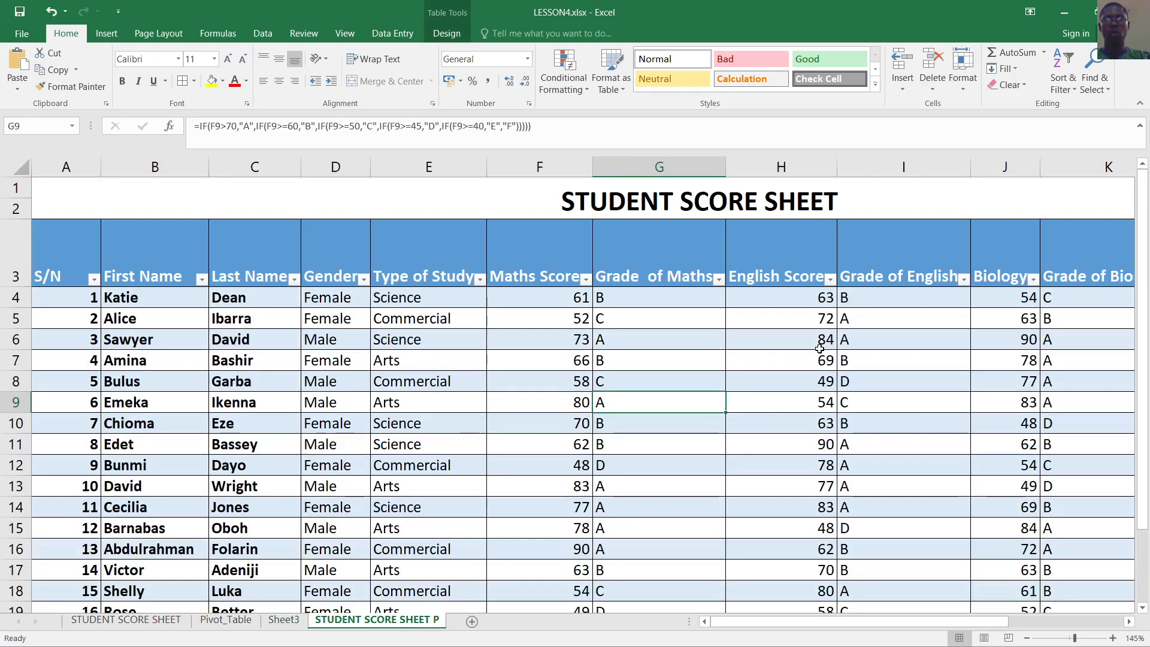
scroll(803, 358, "down", 2)
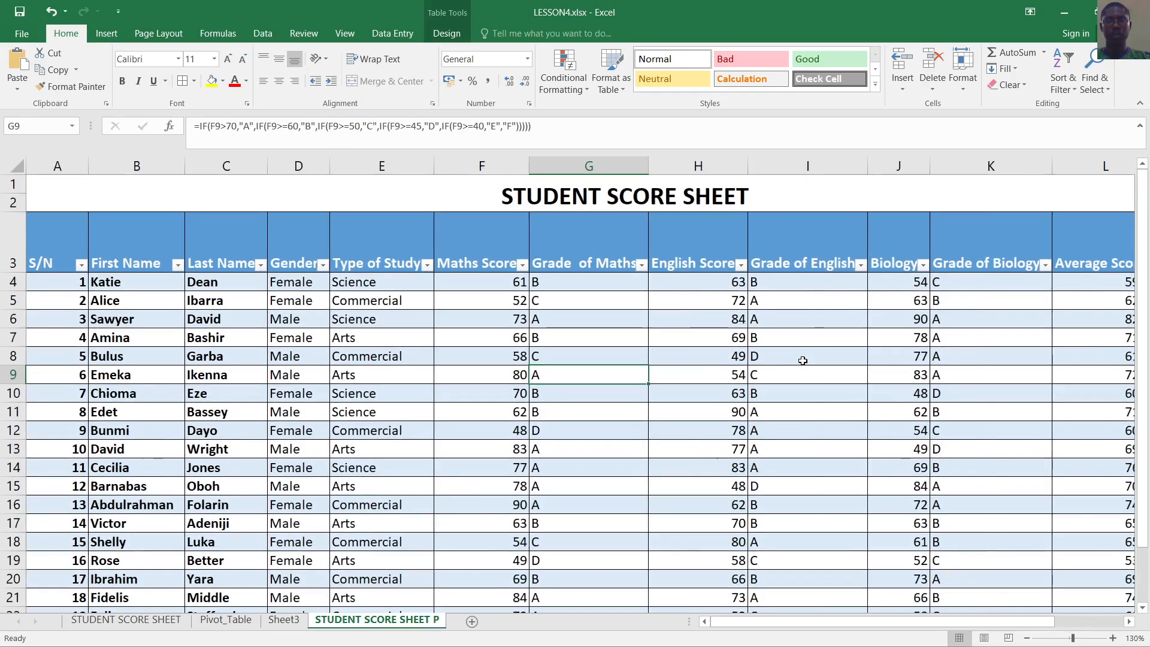